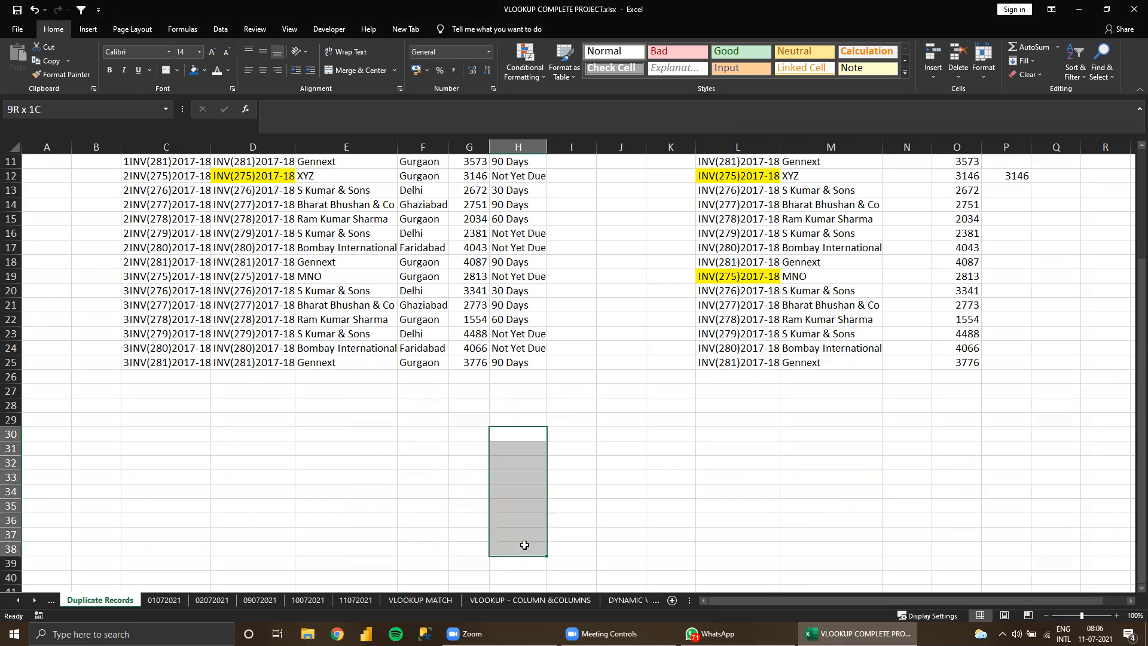
drag(503, 430, 682, 592)
click(506, 435)
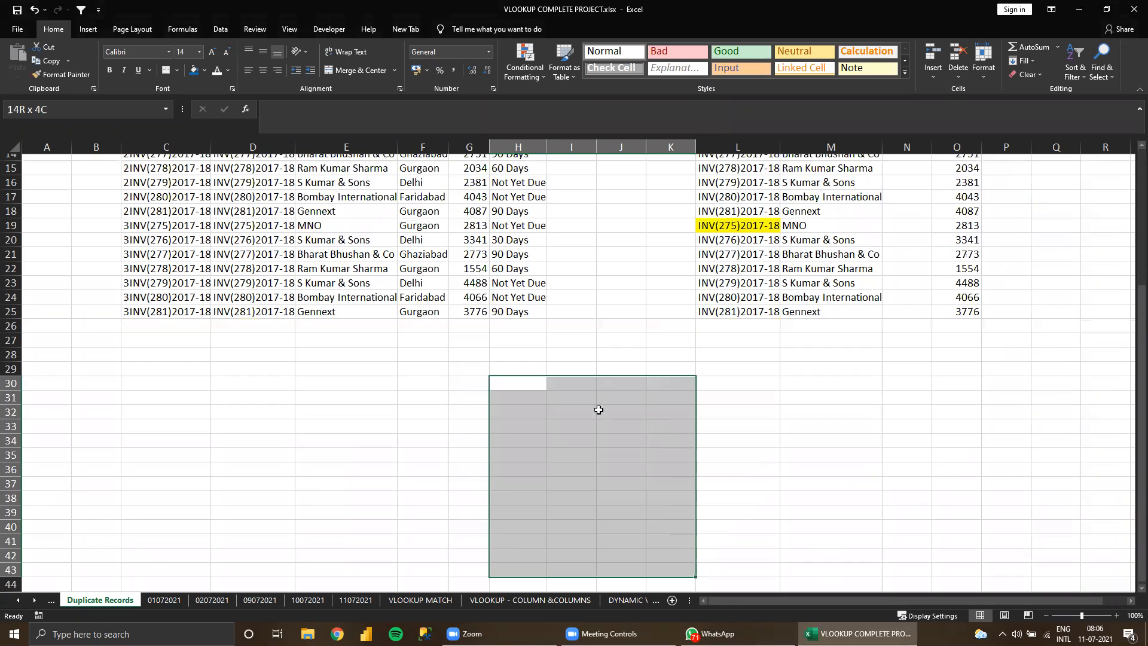
scroll(518, 364, down, 1)
drag(517, 364, 665, 579)
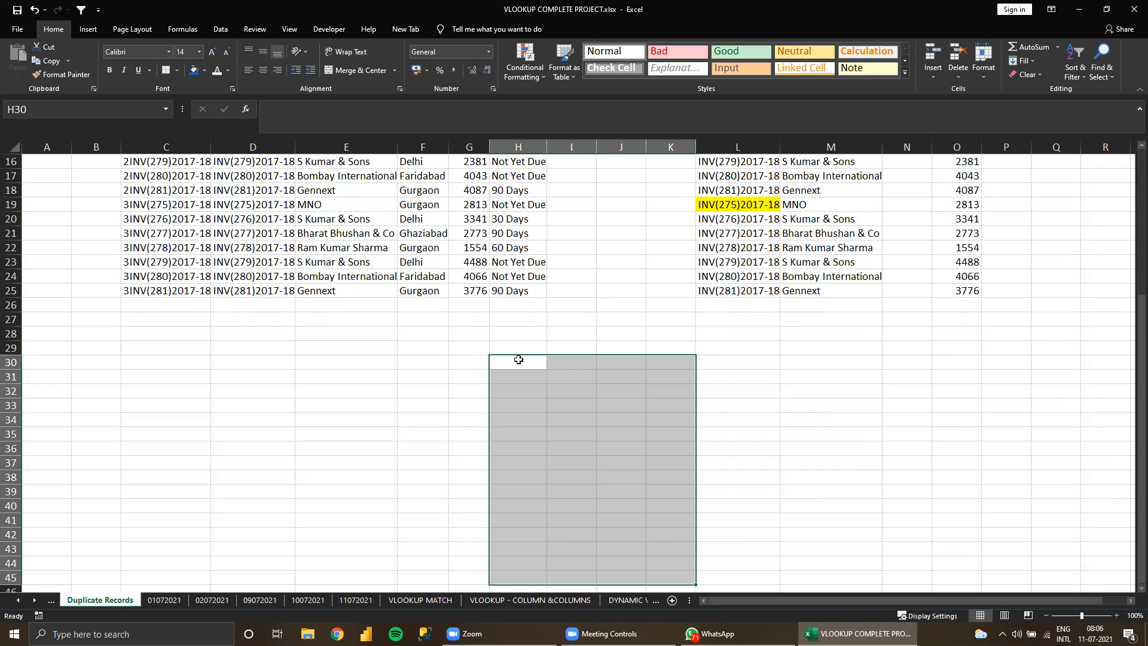
drag(518, 359, 524, 436)
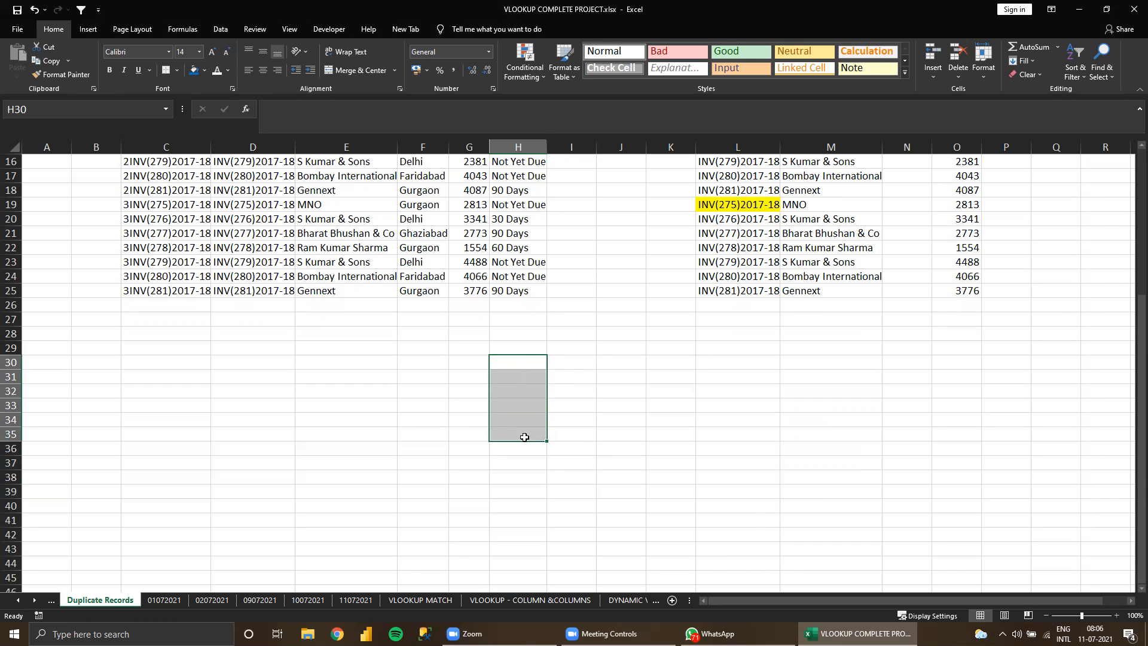
drag(584, 384, 568, 422)
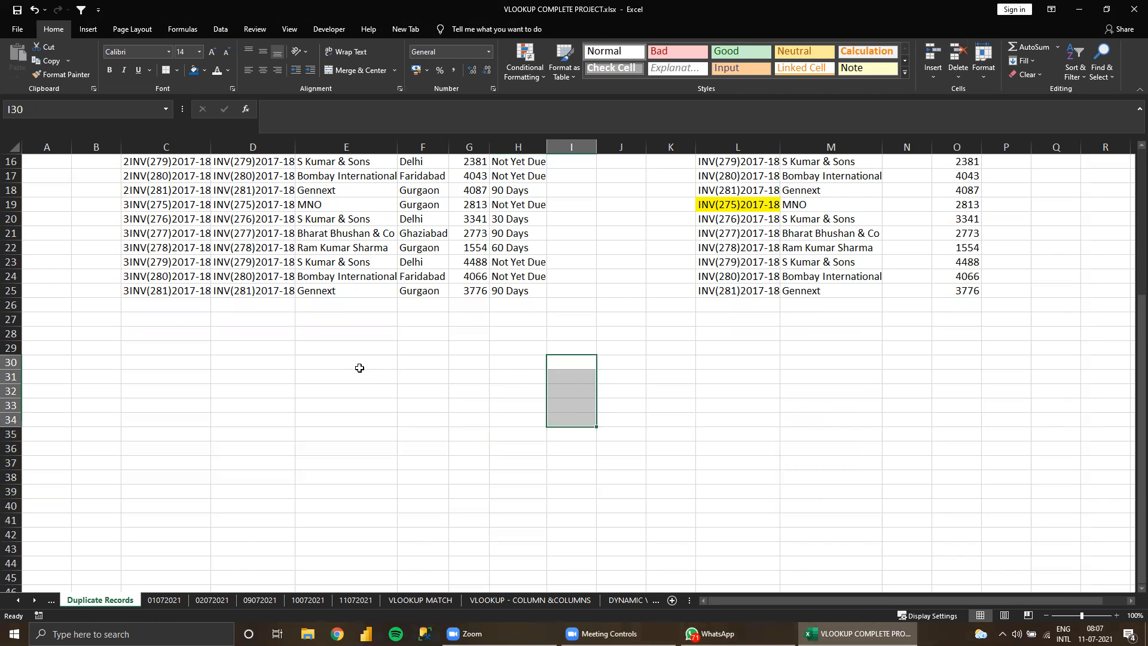
scroll(359, 367, up, 2)
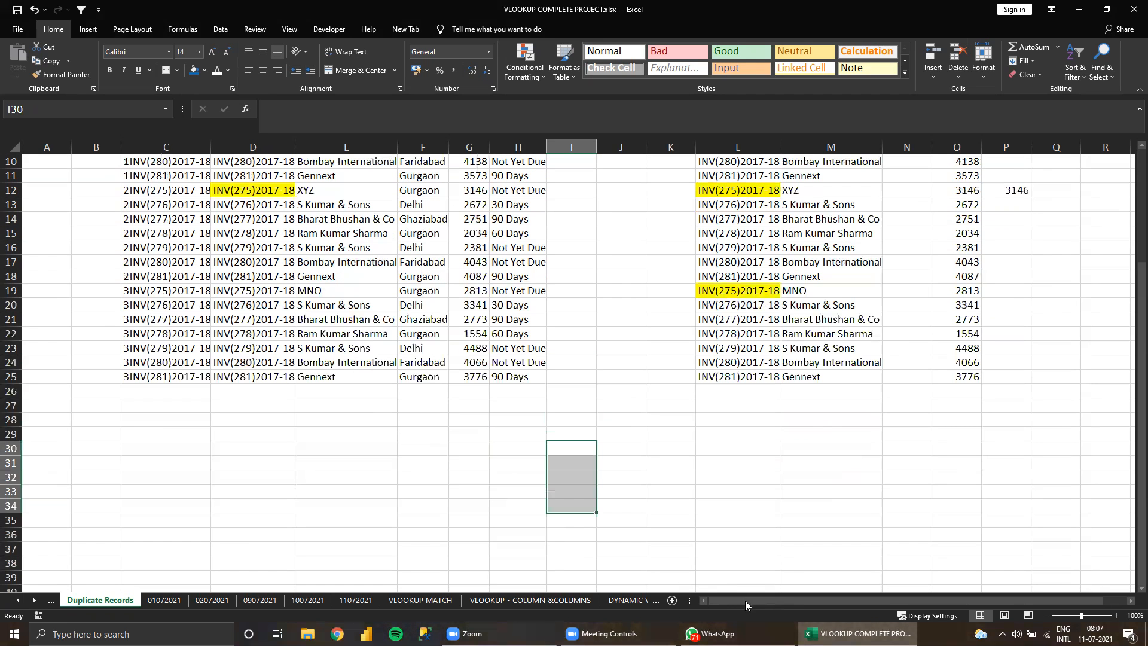
scroll(556, 429, up, 3)
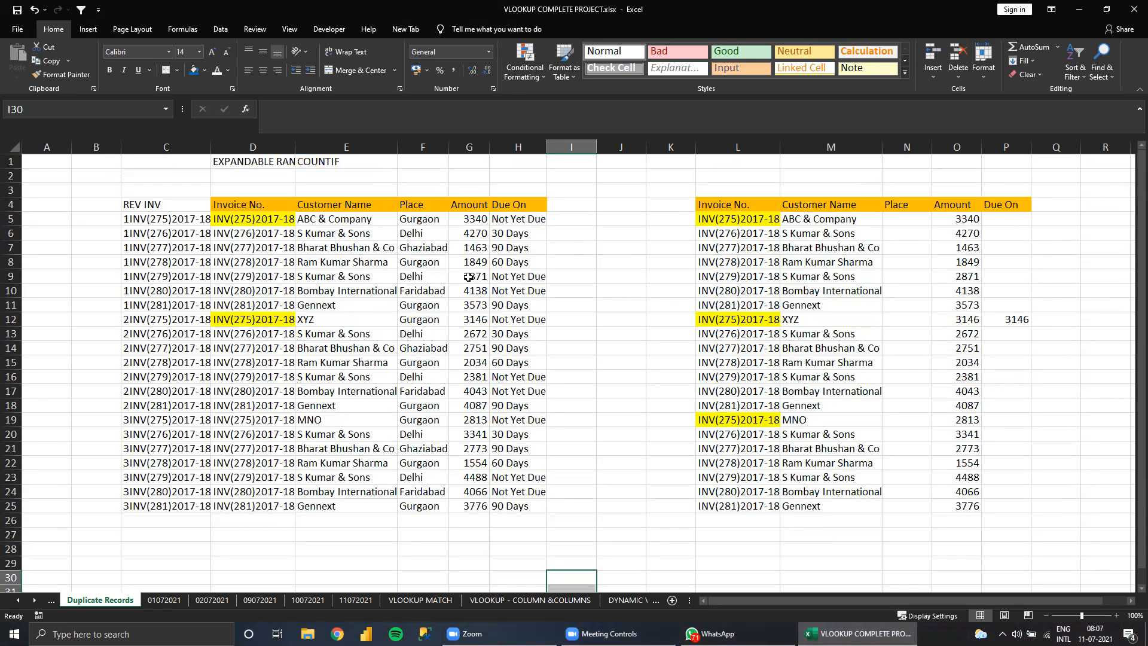
Open the VLOOKUP MATCH sheet and go to its invoice number list
click(419, 599)
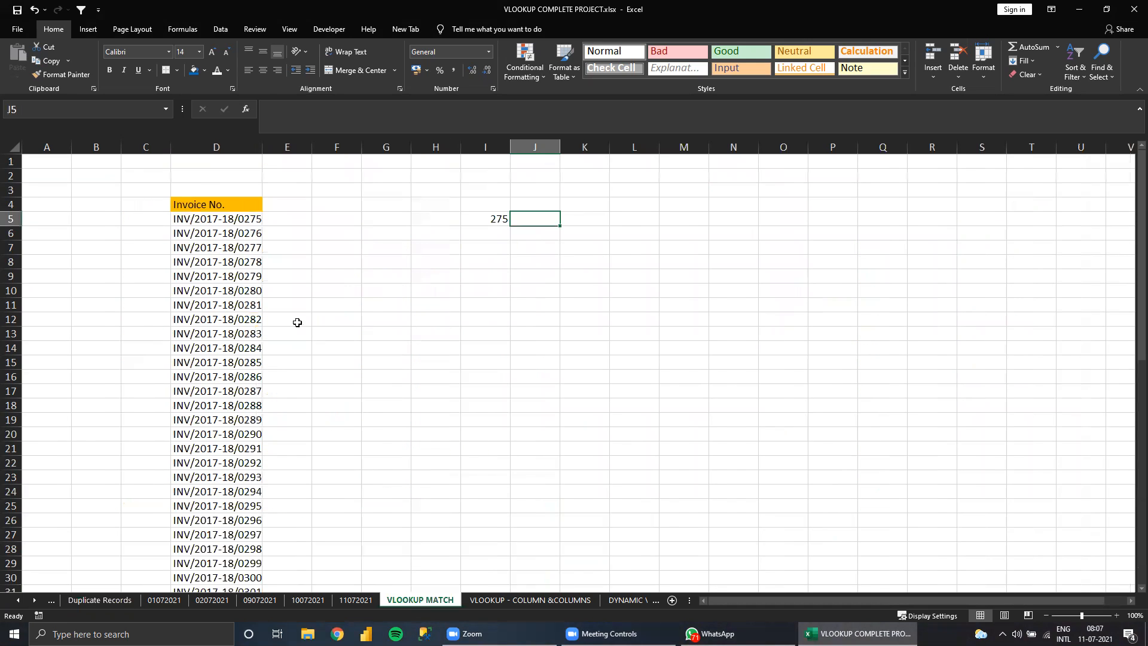
click(182, 217)
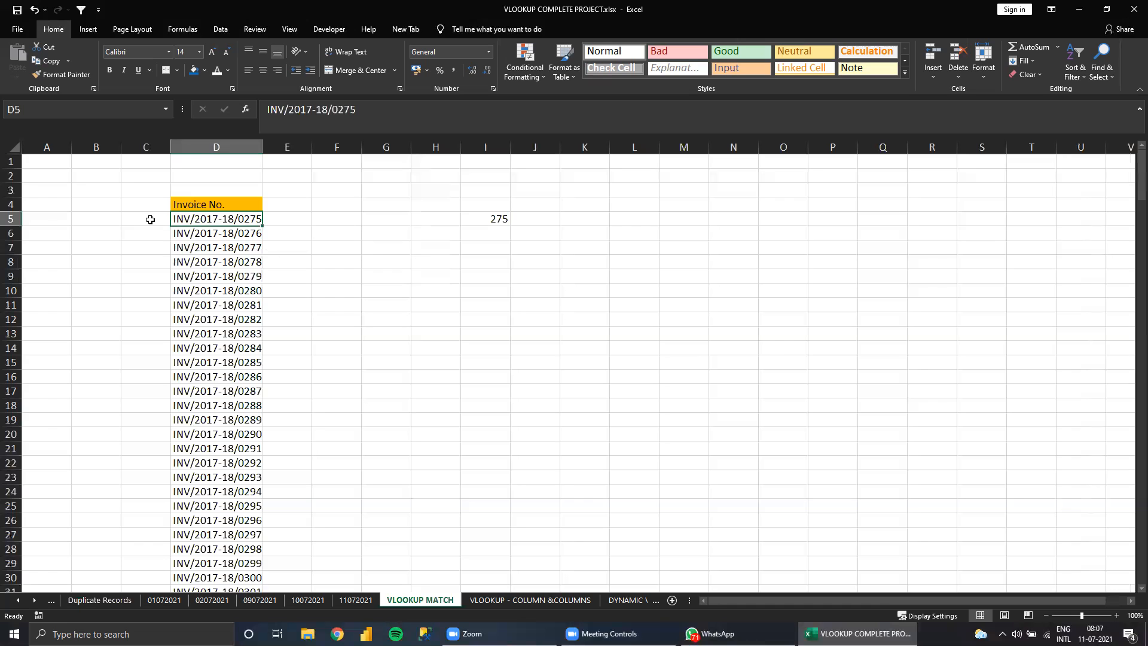
drag(150, 220, 151, 262)
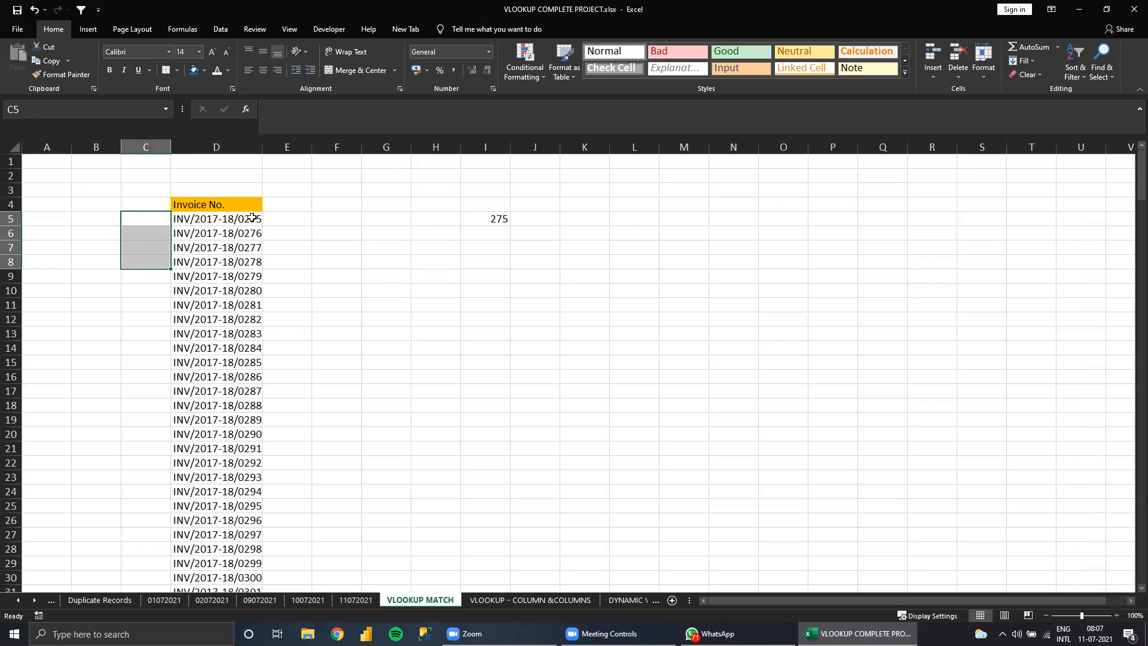
Enter =COUNTIF($D$5:$D$255,D5) in F5 to count how often the first invoice number occurs in the list
click(350, 216)
text(=countif)
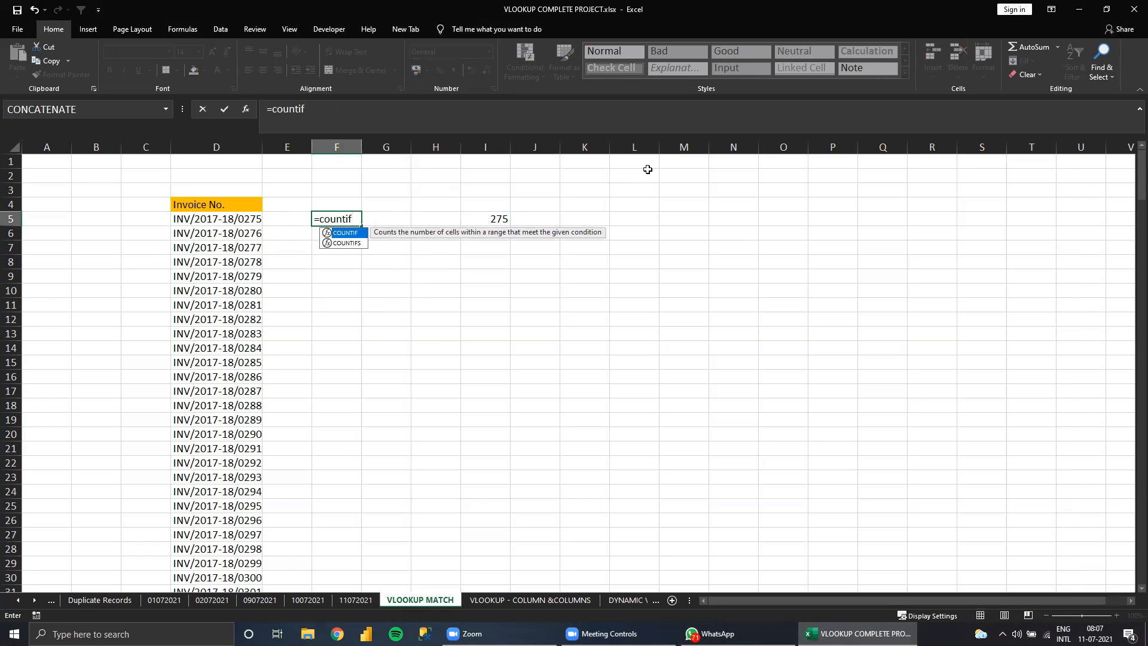
key(Tab)
key(Left)
key(Left)
key(ctrl+shift+Down)
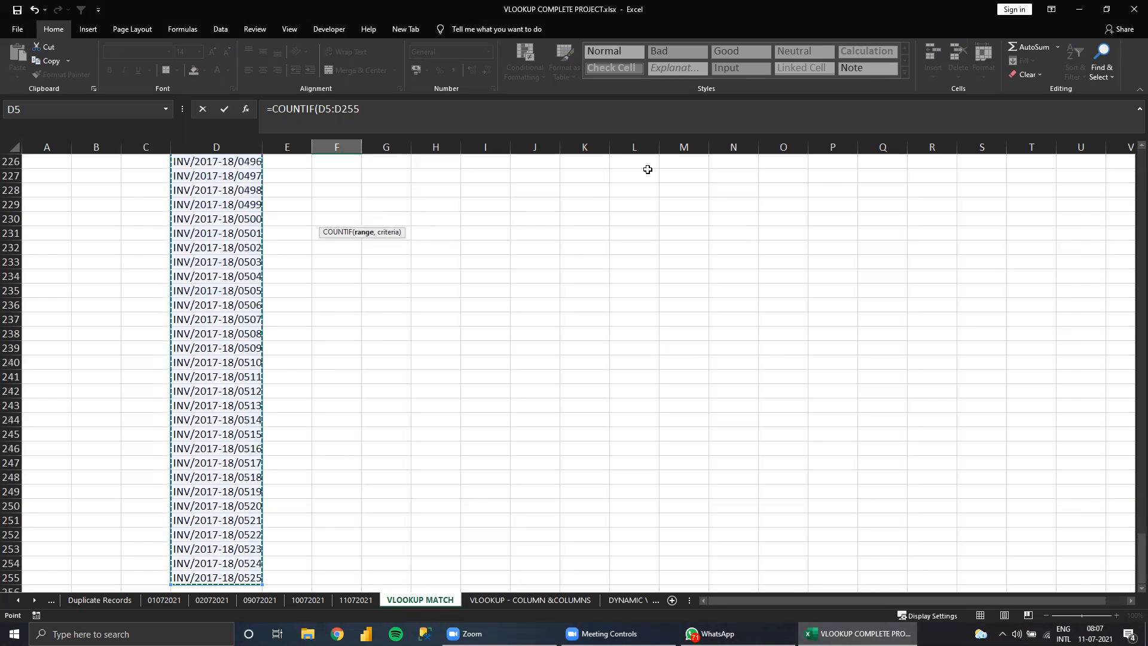
key(F4)
text(,D5))
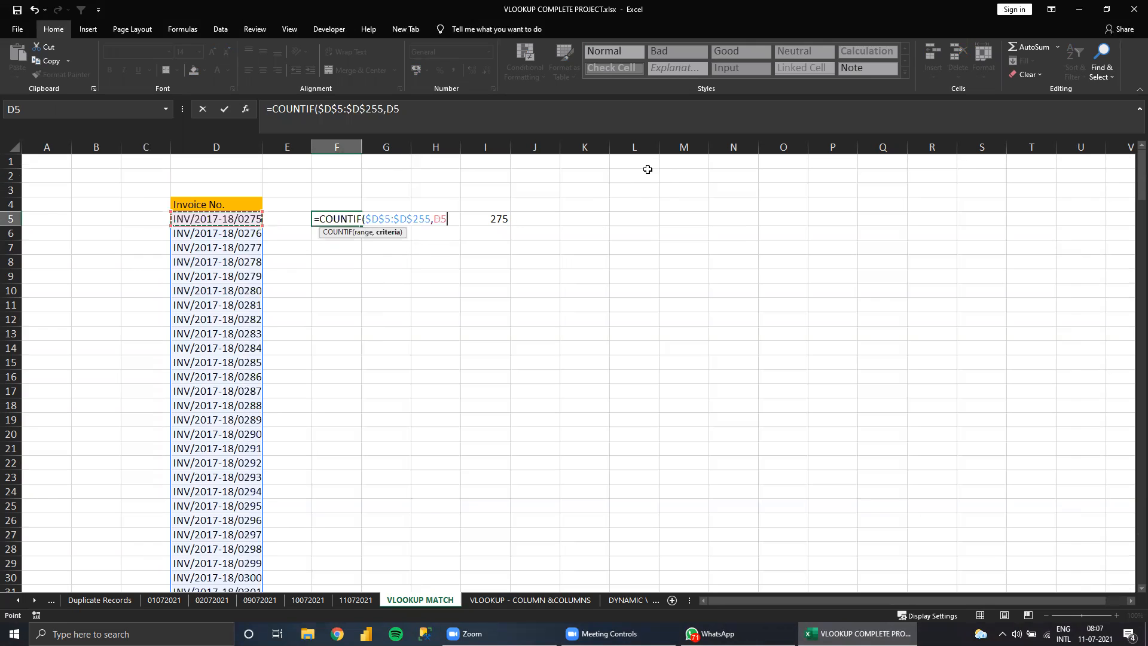
key(Return)
key(Up)
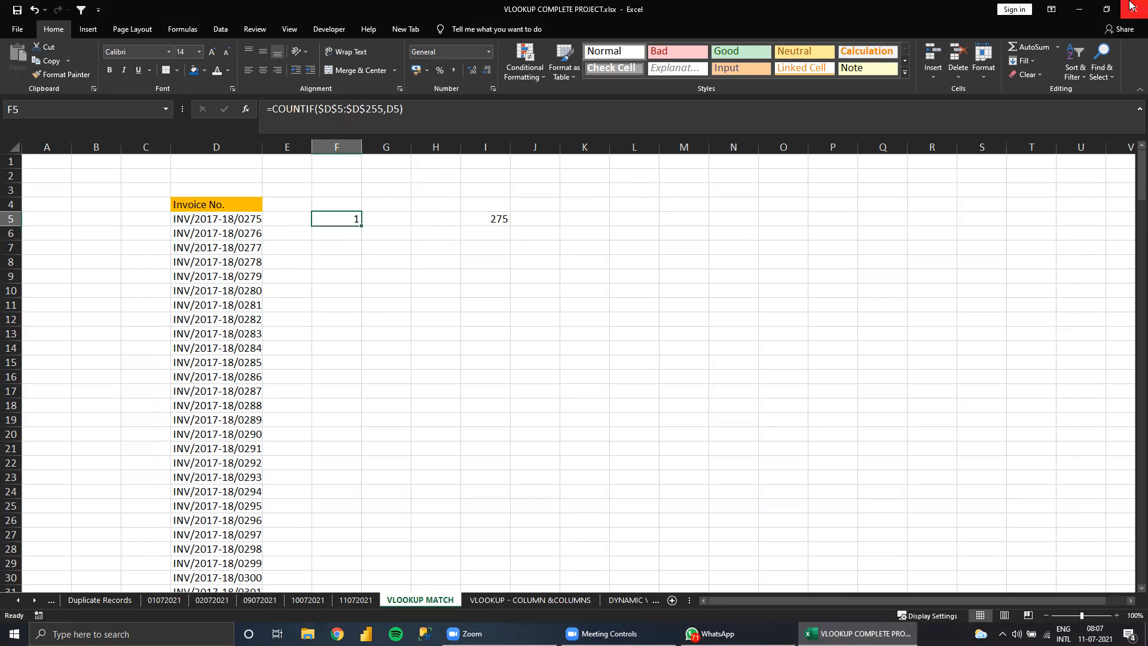
Copy the COUNTIF formula from F5 down column F through row 256
key(ctrl+c)
key(Left)
key(Left)
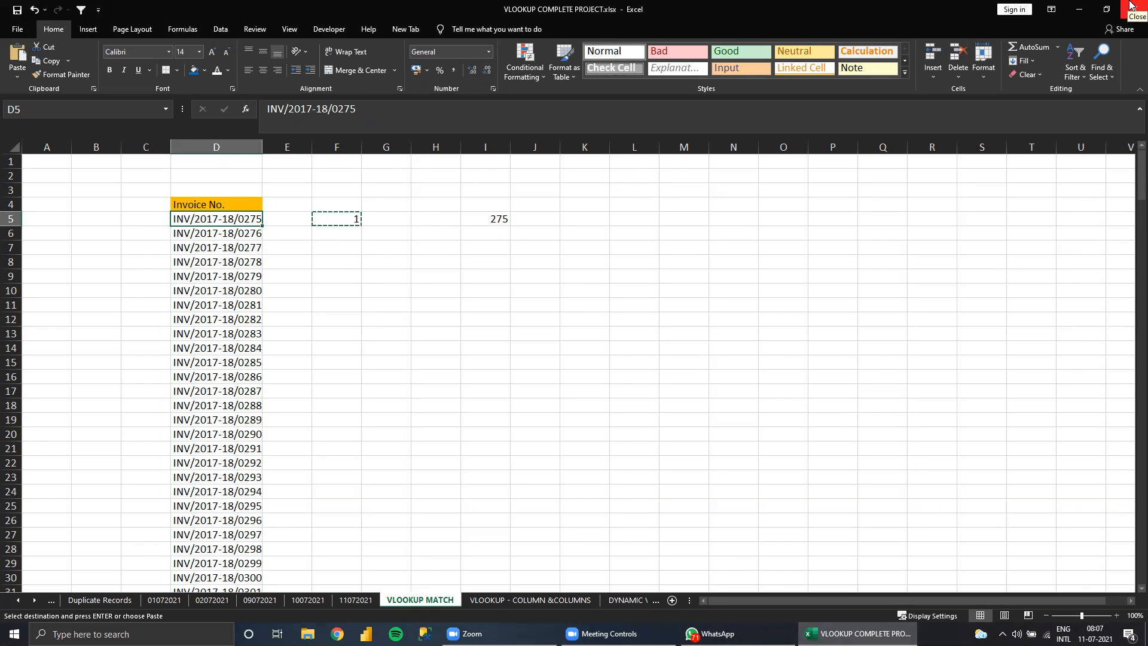
key(ctrl+Down)
key(ctrl+Left)
key(Right)
key(Right)
key(Right)
key(Right)
key(Right)
key(Right)
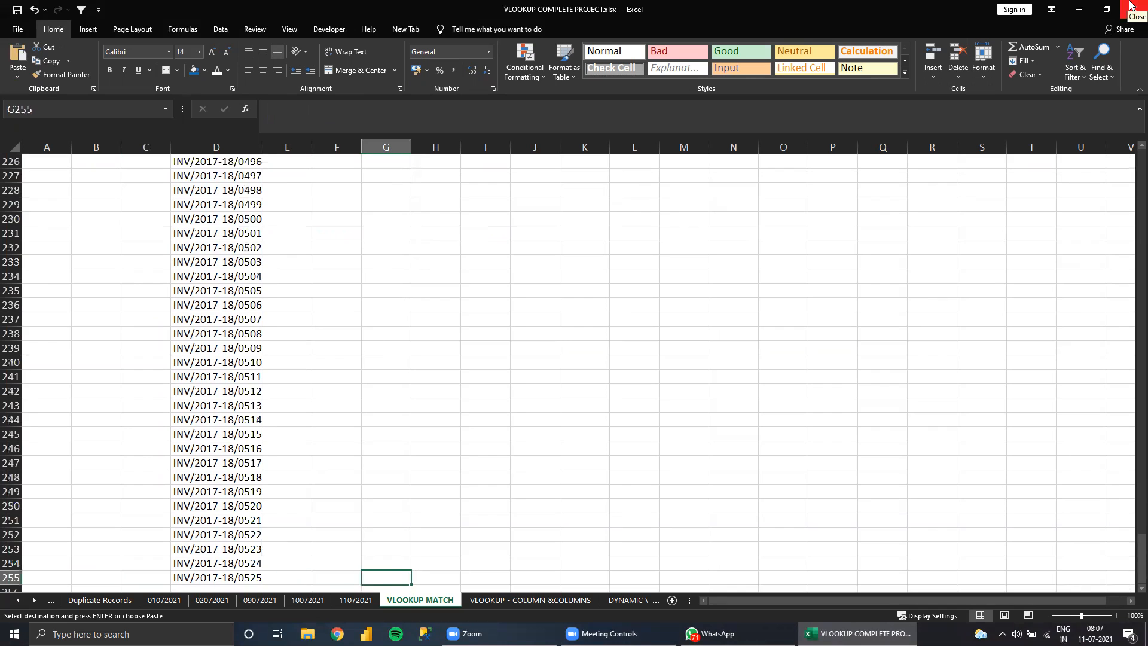
key(ctrl+shift+Up)
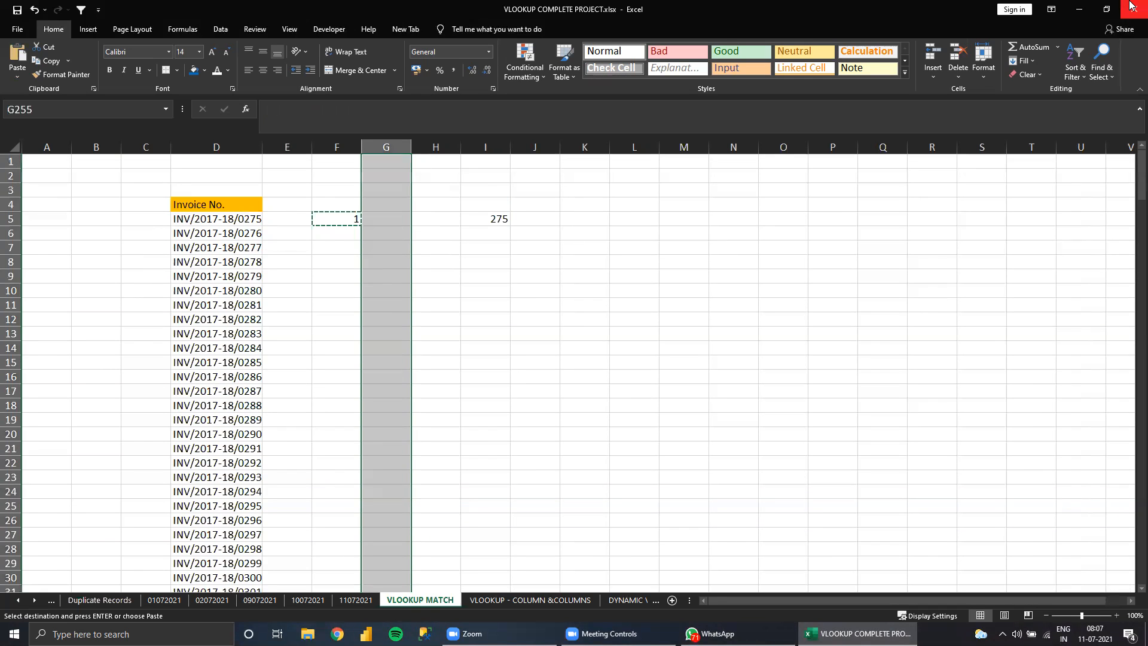
key(Left)
key(Left)
key(Down)
key(Right)
key(Right)
key(Left)
key(ctrl+shift+Up)
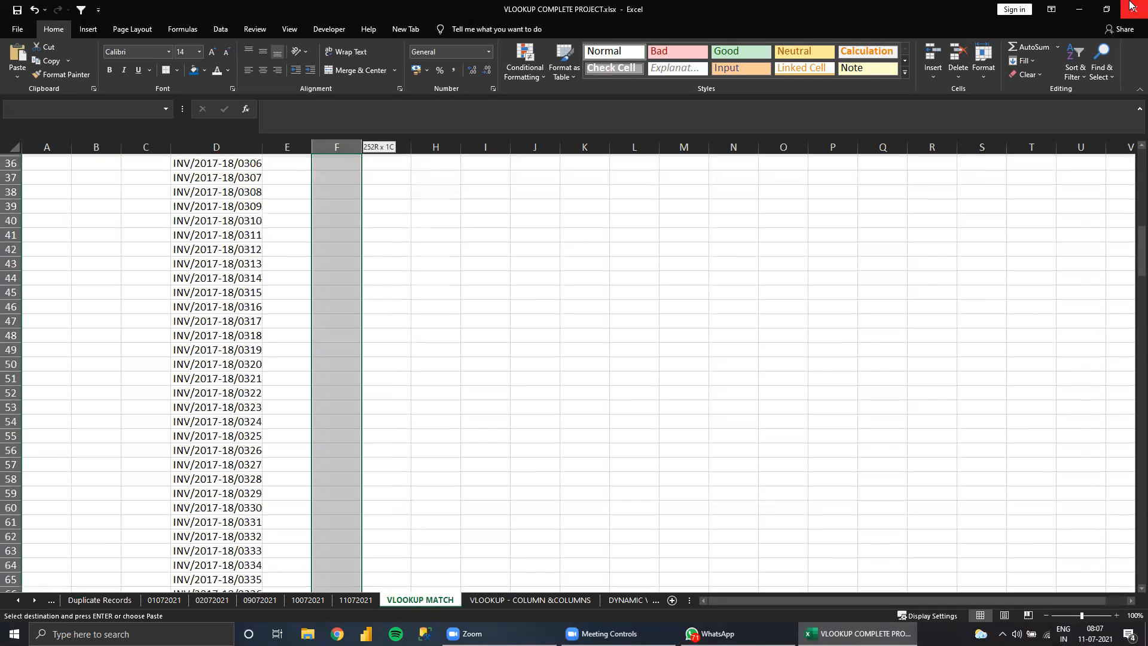
key(Return)
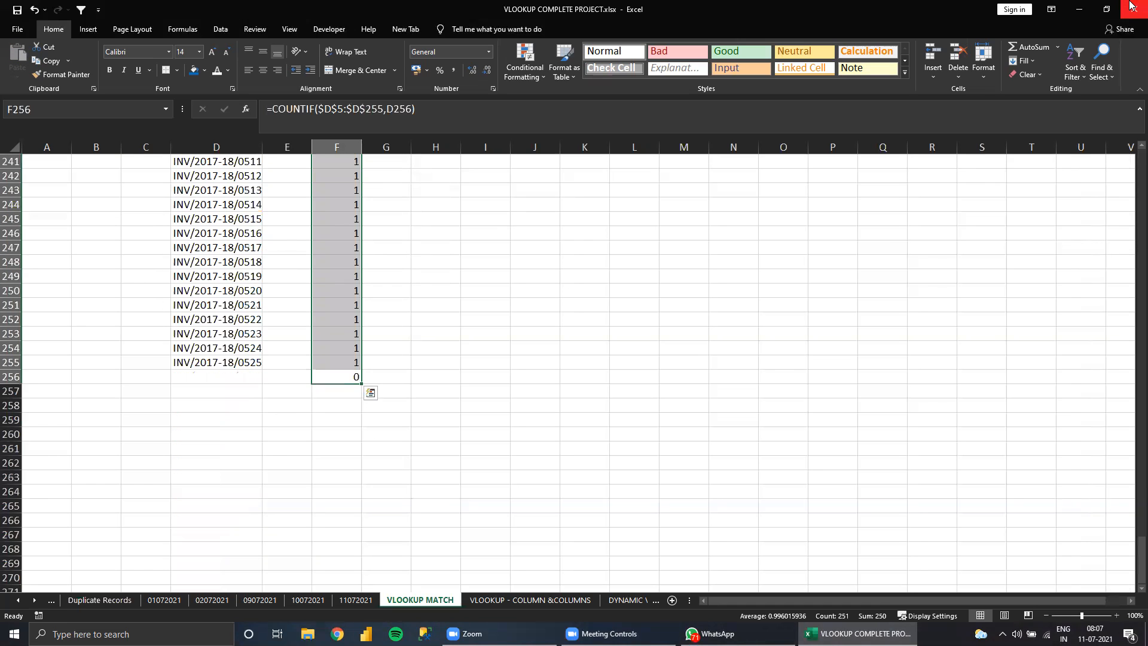
Copy the invoice numbers in D5:D21 and paste them over the list starting at D22 to create duplicates
key(ctrl+Up)
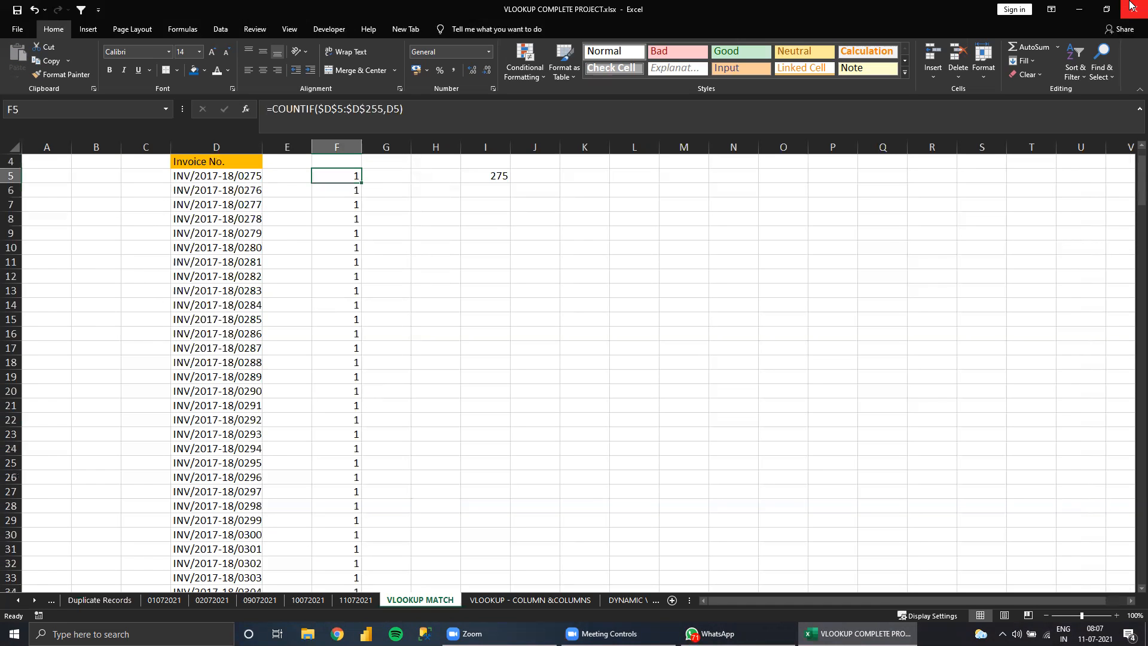
key(Left)
key(Down)
key(Down)
key(Down)
key(Down)
key(Down)
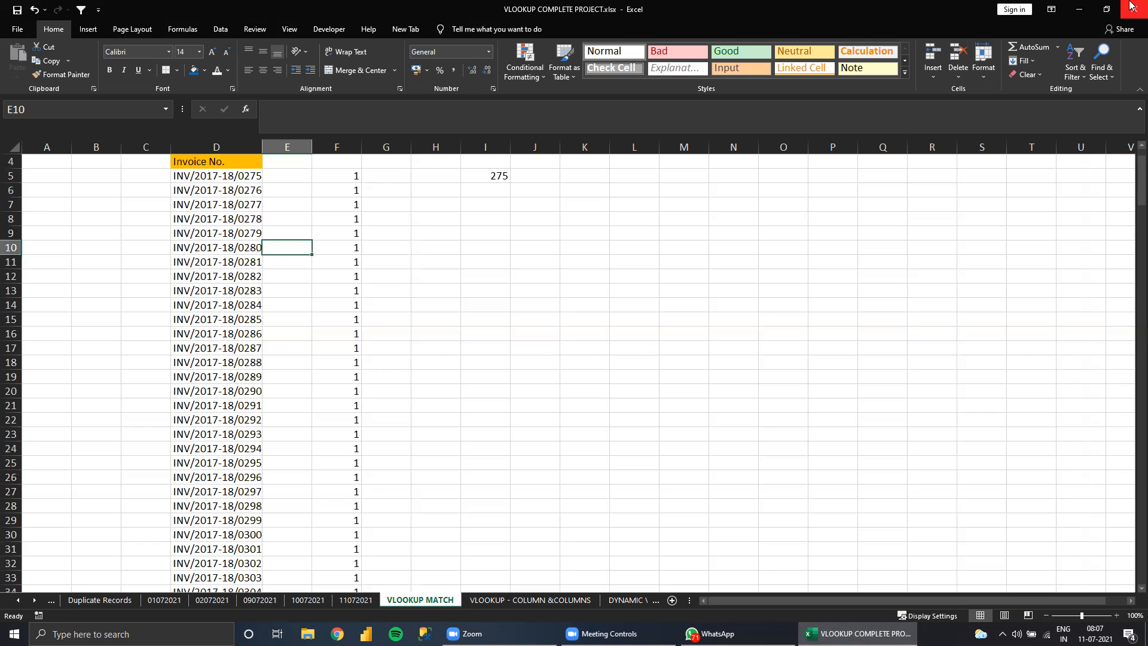
key(Up)
key(Up)
key(Up)
key(Up)
key(Up)
key(Left)
key(shift+Down)
key(shift+Down)
key(shift+Down)
key(shift+Down)
key(shift+Down)
key(shift+Down)
key(shift+Down)
key(shift+Down)
key(shift+Down)
key(shift+Down)
key(shift+Down)
key(shift+Down)
key(shift+Down)
key(shift+Down)
key(shift+Down)
key(shift+Down)
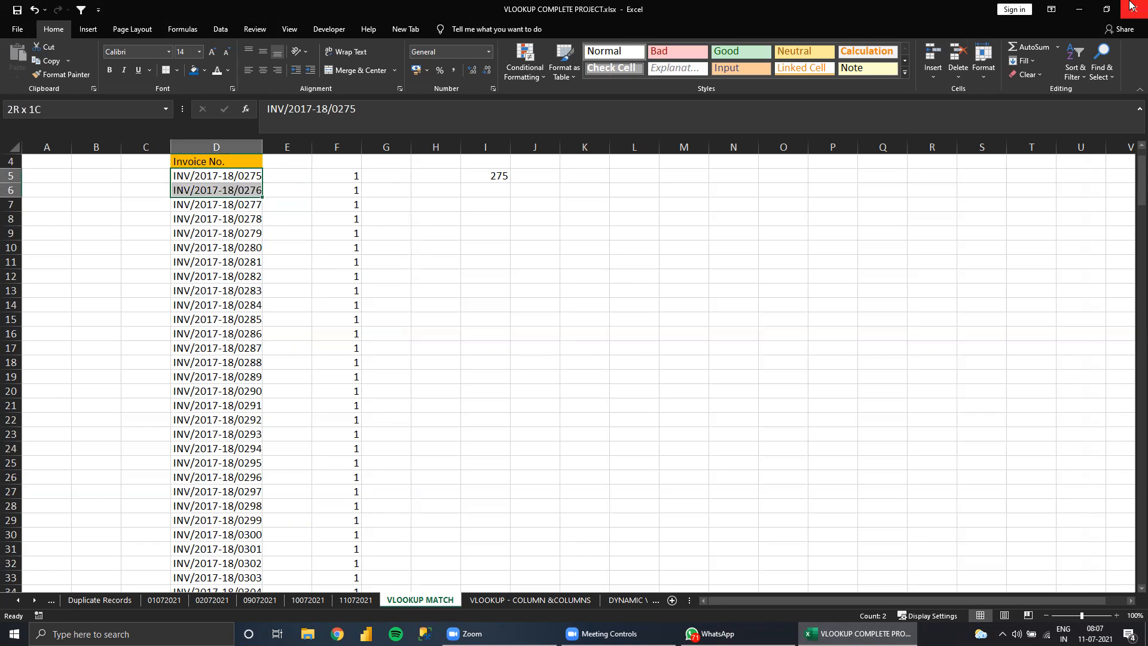
key(ctrl+c)
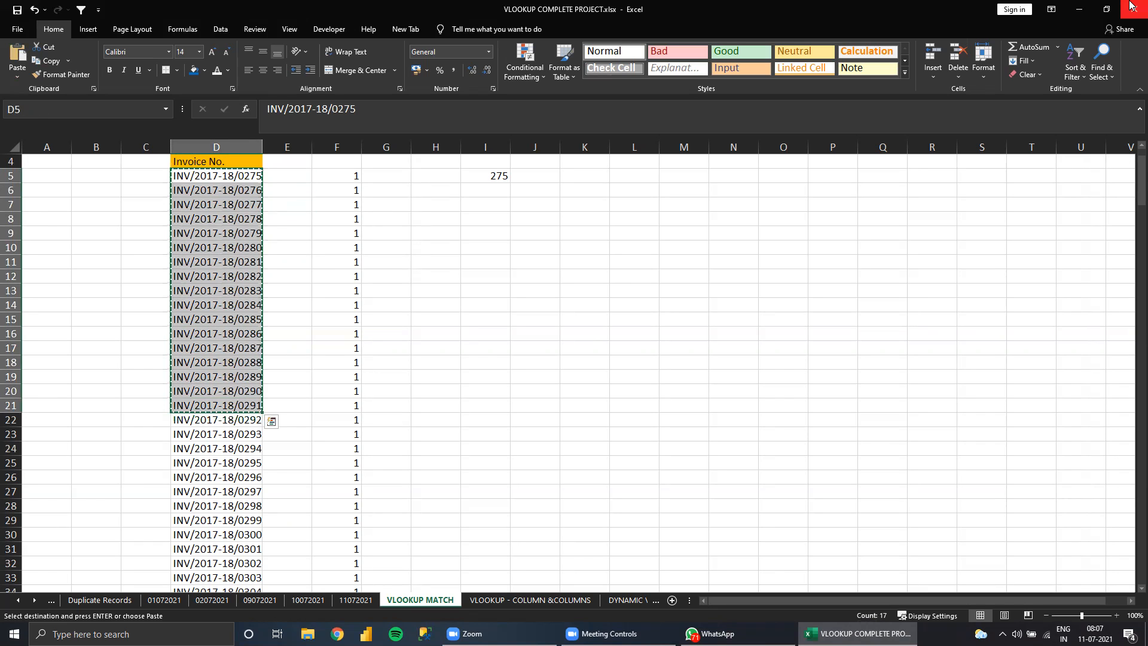
key(Down)
key(Down)
key(Down)
key(Down)
key(Down)
key(Down)
key(Down)
key(Down)
key(Down)
key(Down)
key(Down)
key(Down)
key(Down)
key(Down)
key(Down)
key(Down)
key(Down)
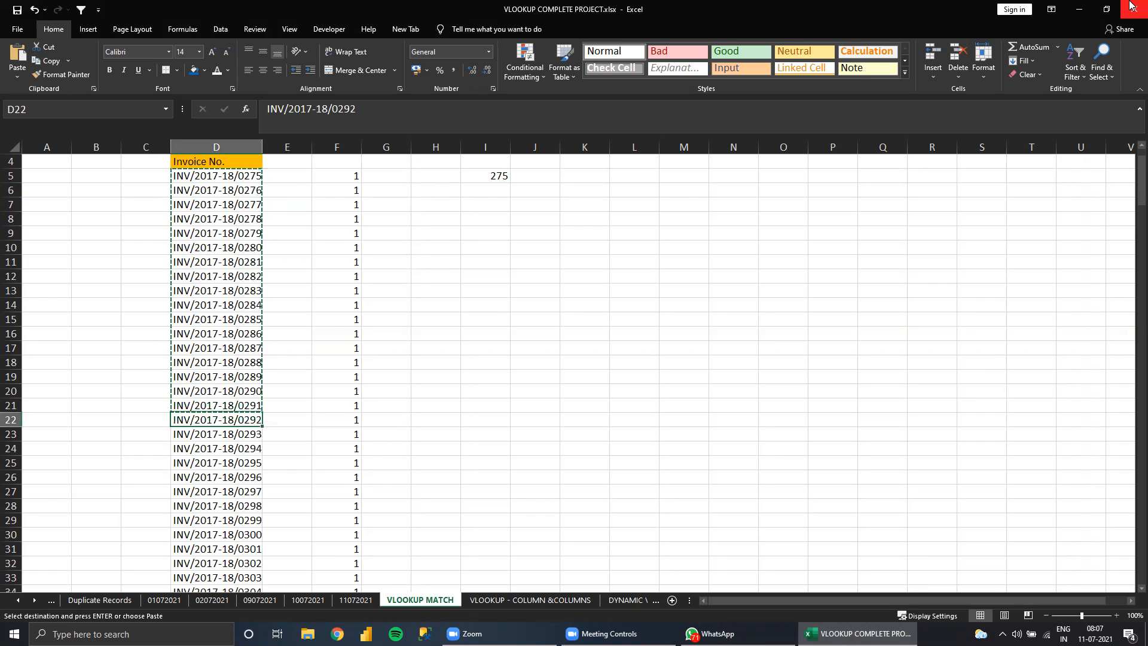
key(ctrl+v)
Check the column F counts beside the pasted invoice numbers, down to row 45
key(Down)
key(Down)
key(Down)
key(Down)
key(Down)
key(Down)
key(Down)
key(Down)
key(Down)
key(Down)
key(Down)
key(Down)
key(Down)
key(Down)
key(Down)
key(Down)
key(Down)
key(Down)
key(Down)
key(Down)
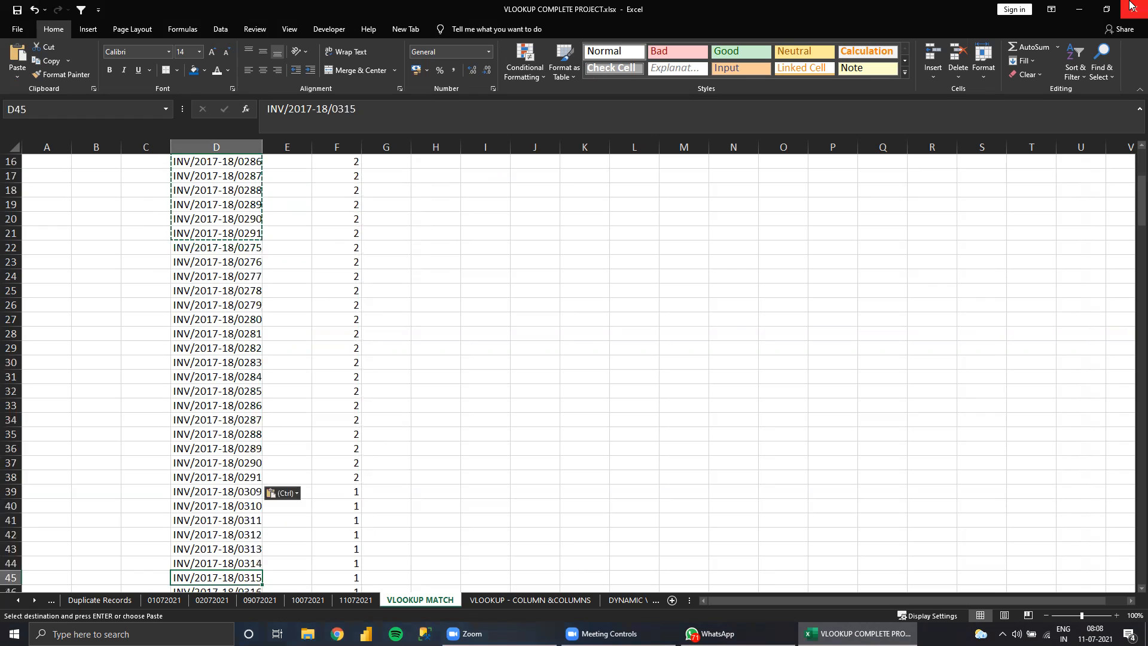
Copy the invoice numbers in D5:D24 and paste them over the entries further down column D to create more duplicates
key(ctrl+c)
key(ctrl+Up)
key(Down)
key(shift+Right)
key(shift+Left)
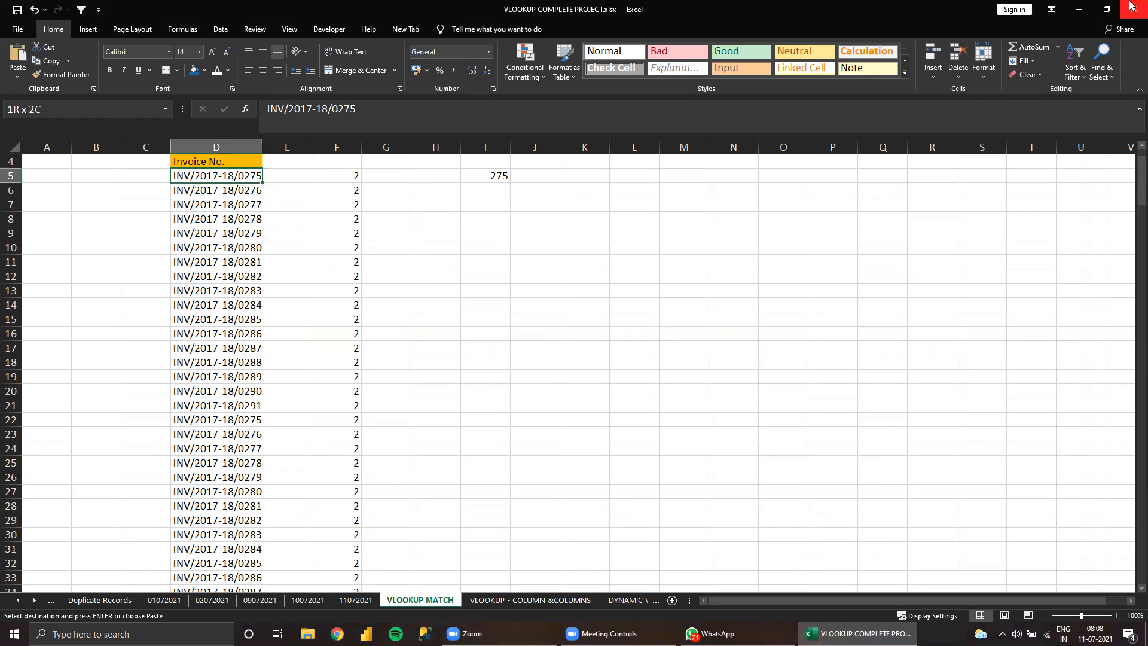
key(shift+Down)
key(shift+Down)
key(shift+Down)
key(shift+Down)
key(shift+Down)
key(shift+Down)
key(shift+Down)
key(shift+Down)
key(shift+Down)
key(shift+Down)
key(shift+Down)
key(shift+Down)
key(shift+Down)
key(shift+Down)
key(shift+Down)
key(shift+Down)
key(shift+Down)
key(shift+Down)
key(shift+Down)
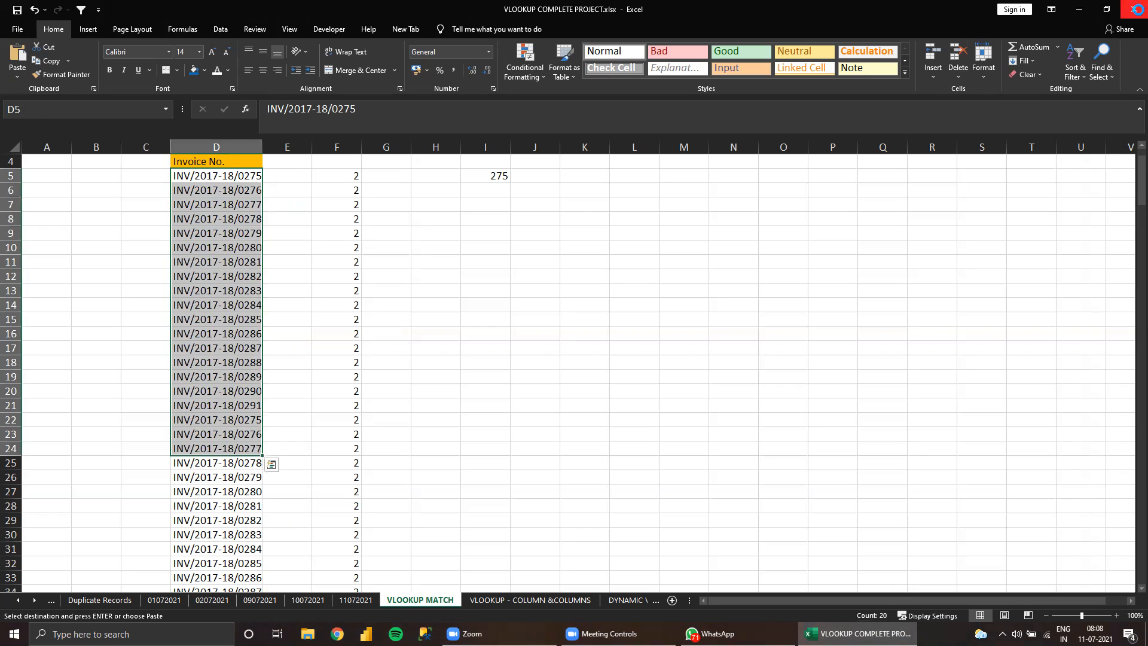
key(ctrl+c)
key(Down)
key(Down)
key(Down)
key(Down)
key(Down)
key(Down)
key(Down)
key(Down)
key(Down)
key(Down)
key(Down)
key(Down)
key(Down)
key(Down)
key(Down)
key(Down)
key(Down)
key(Down)
key(Down)
key(Down)
key(Down)
key(Down)
key(Down)
key(Down)
key(Down)
key(Down)
key(Down)
key(Down)
key(Down)
key(Down)
key(Down)
key(Down)
key(Down)
key(Down)
key(Down)
key(Down)
key(Down)
key(Down)
key(Down)
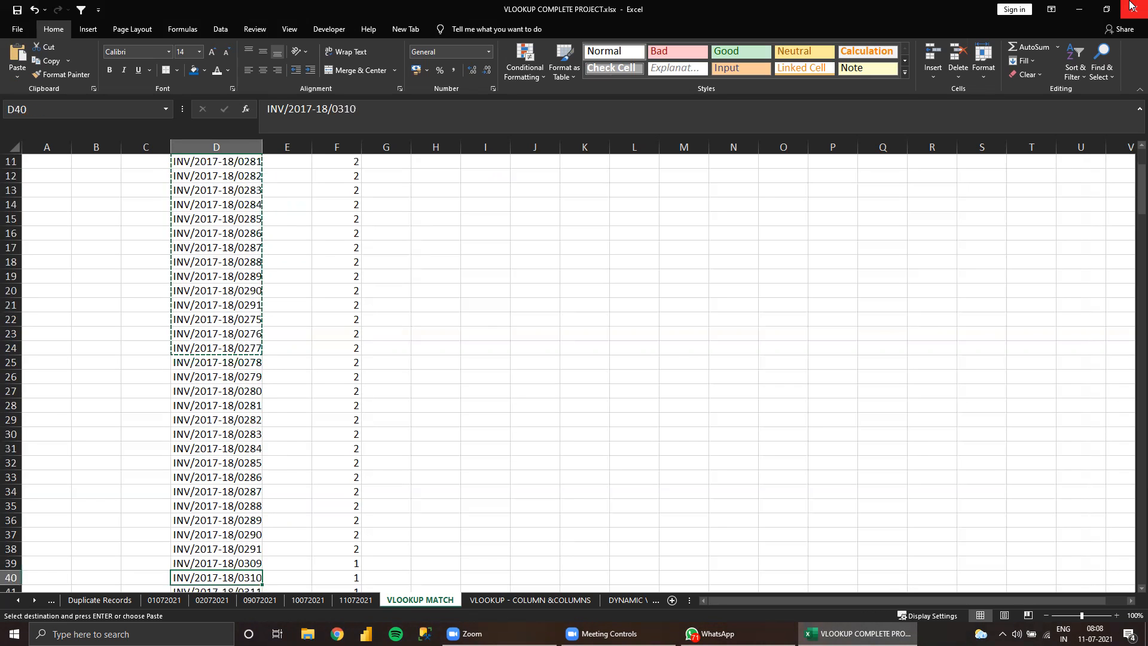
key(Return)
key(ctrl+Up)
key(ctrl+Up)
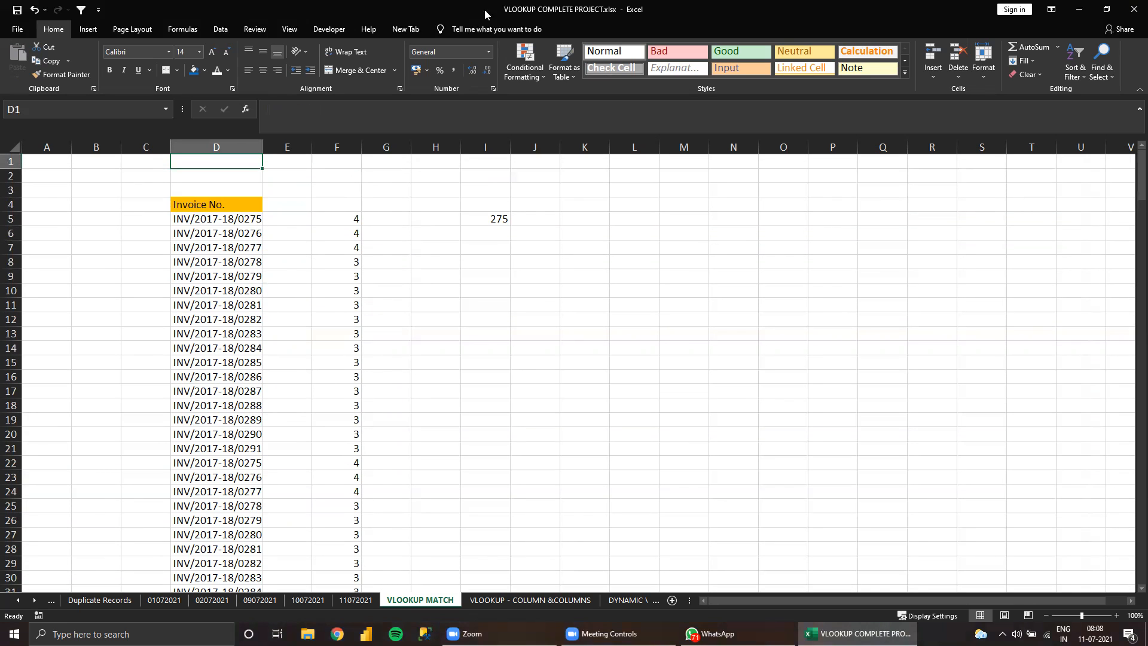
Examine the COUNTIF formula in F5 and compare the column F counts with the repeated invoice numbers in column D
click(243, 222)
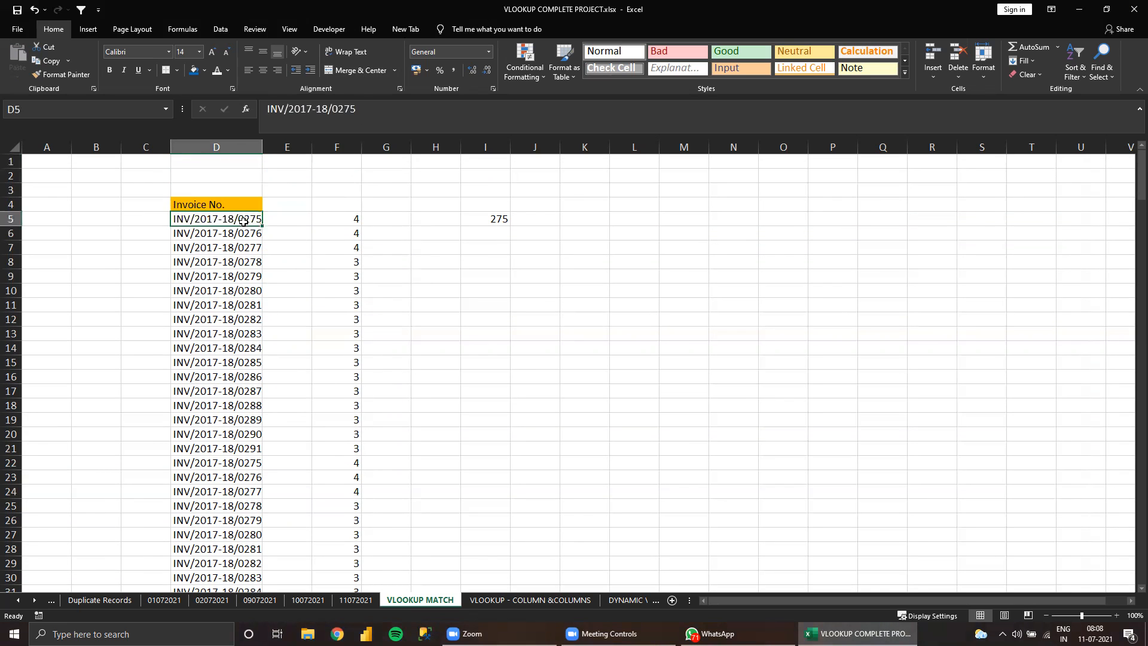
click(351, 220)
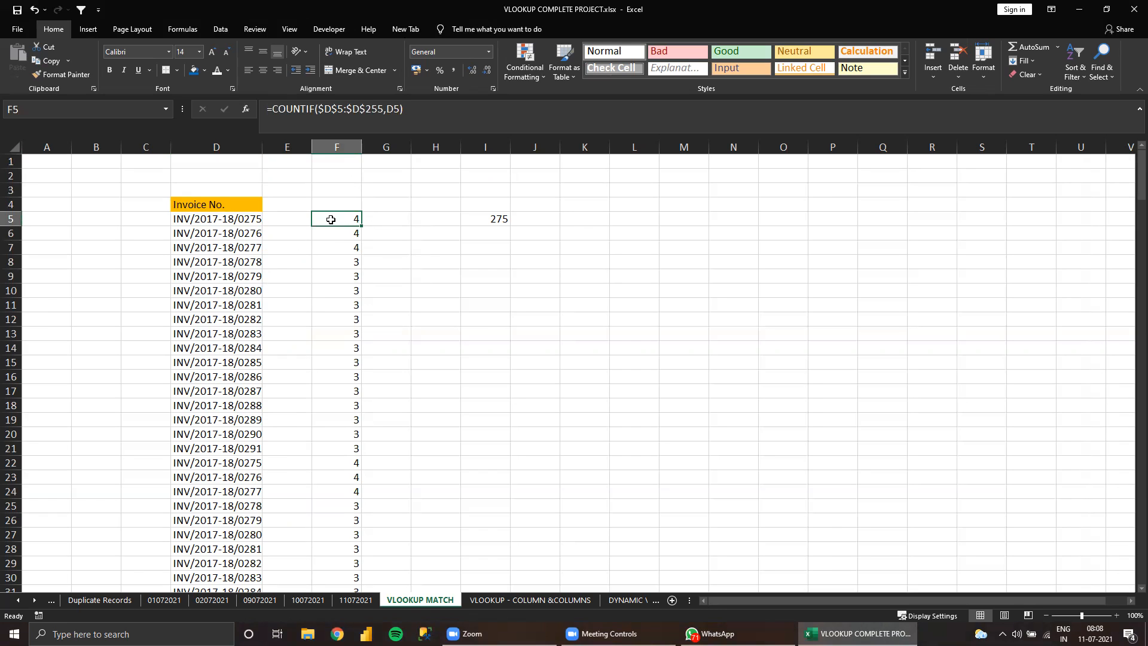
double_click(330, 220)
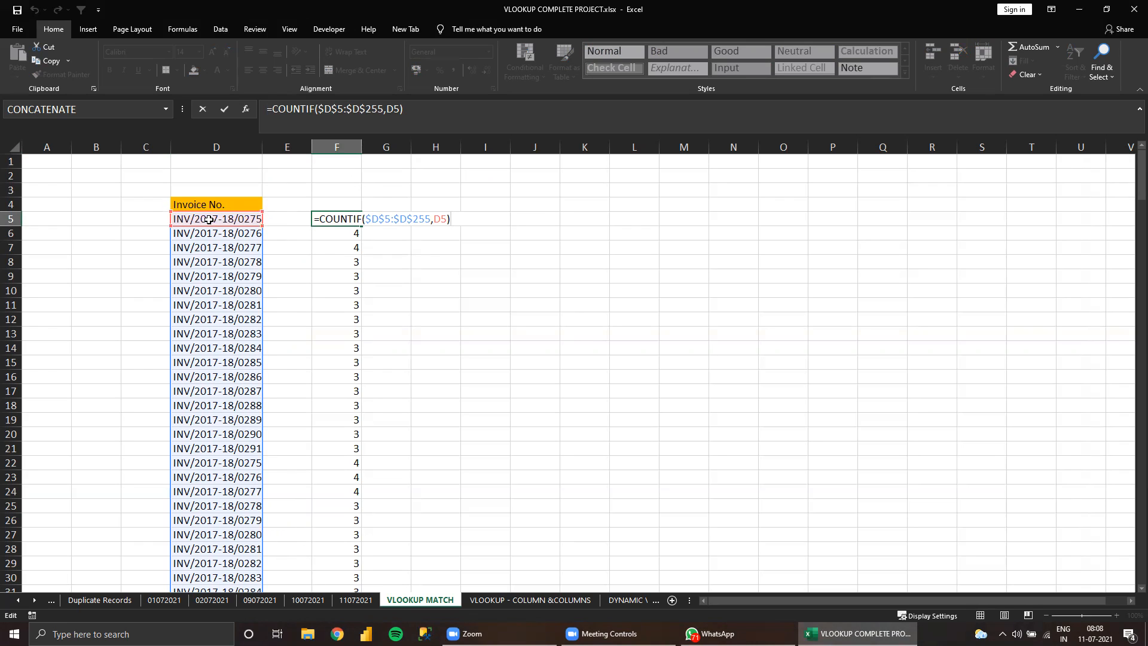
key(ctrl+Return)
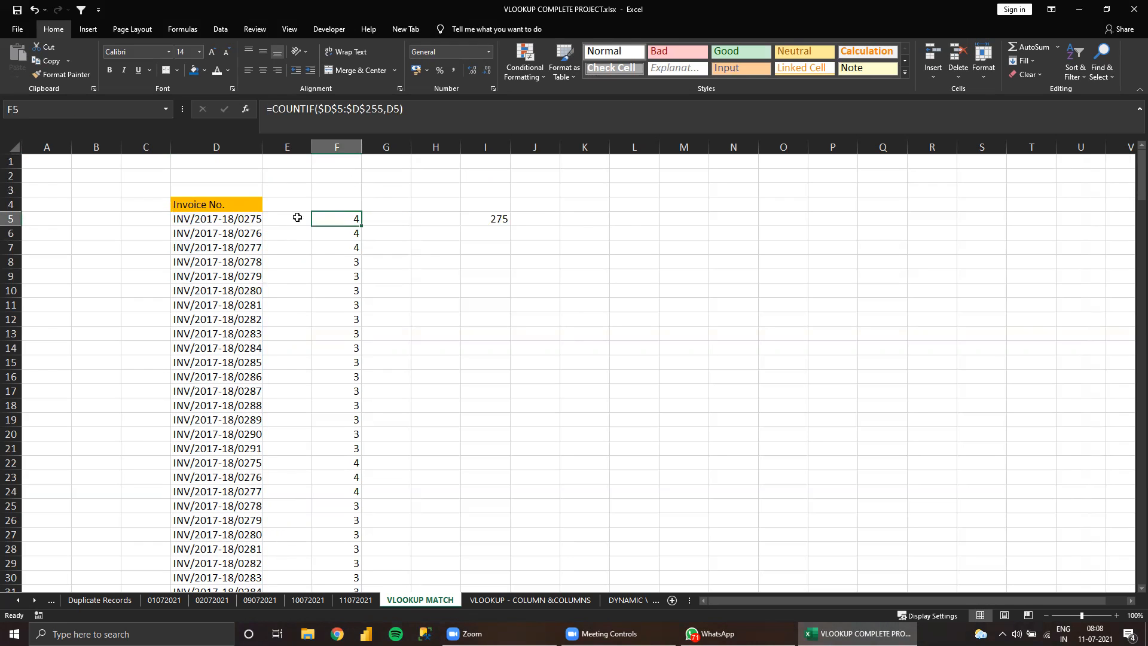
click(228, 219)
scroll(331, 284, down, 3)
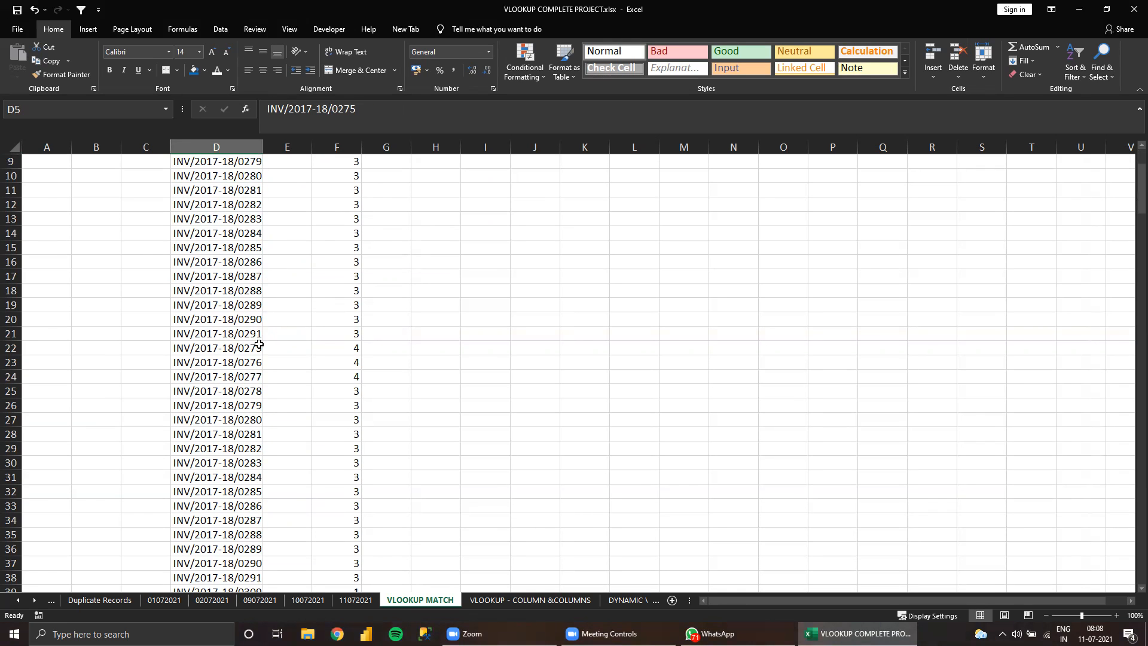
scroll(287, 344, down, 3)
scroll(379, 315, up, 4)
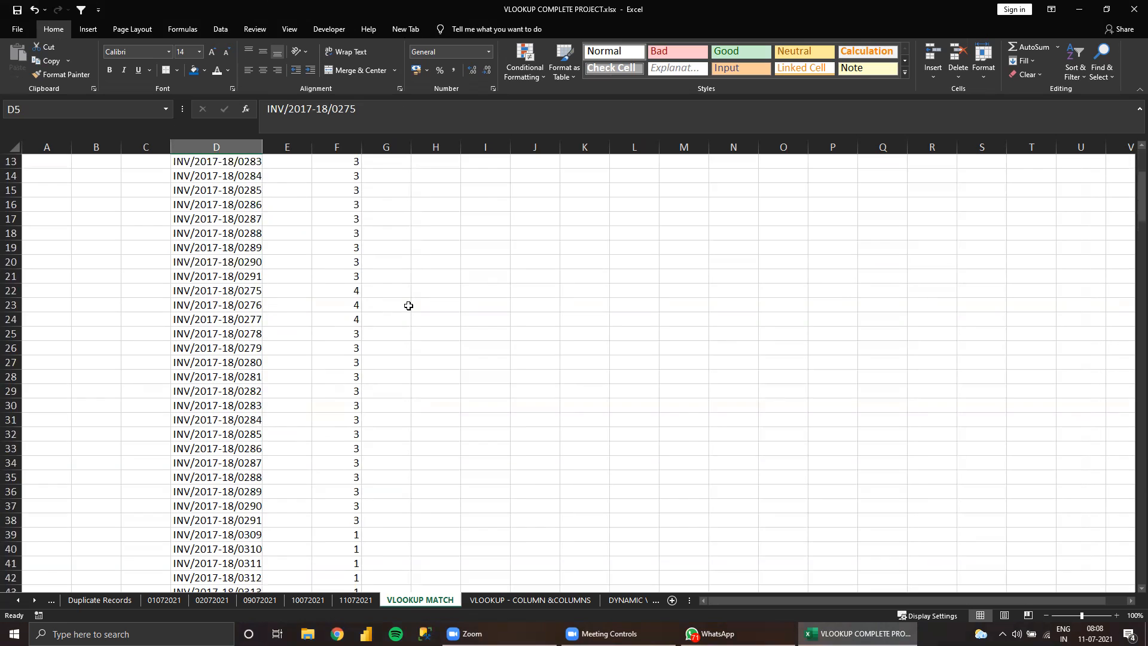
scroll(408, 305, up, 2)
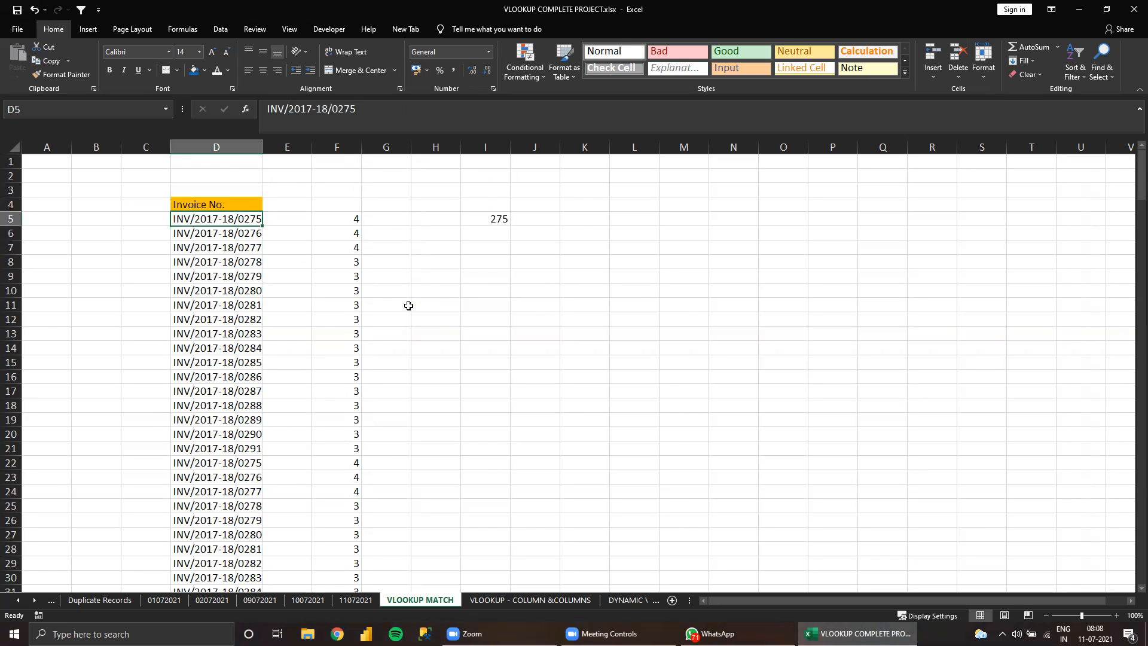
click(335, 218)
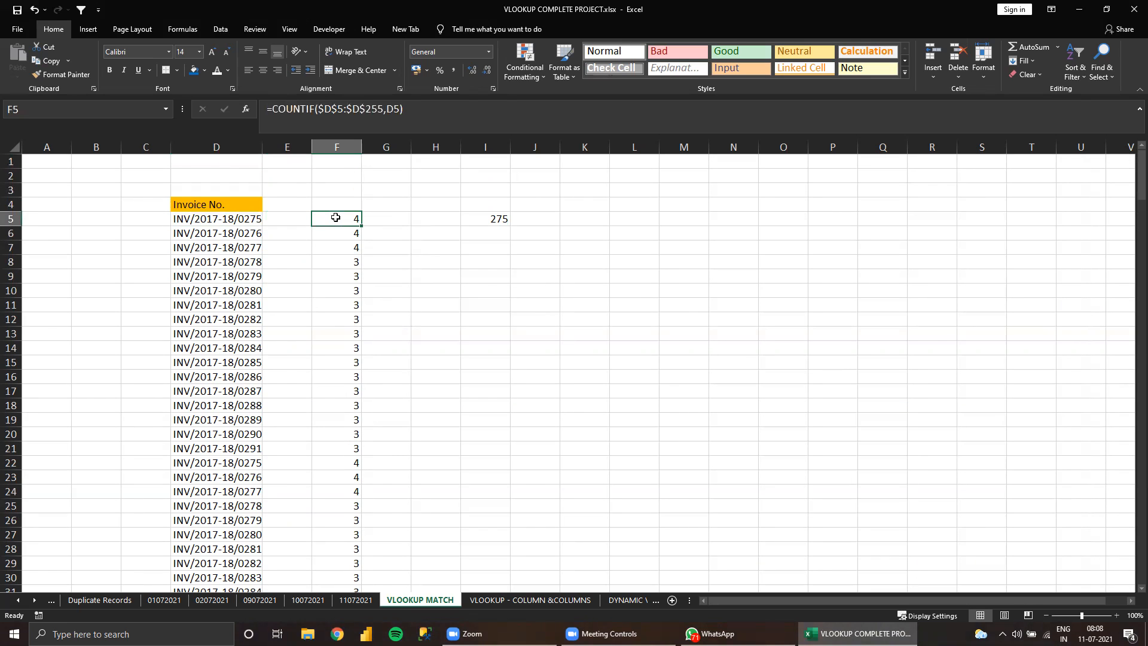
Enter 1 in G5 and 2 in G22 to number the first two occurrences of the first invoice number
click(398, 218)
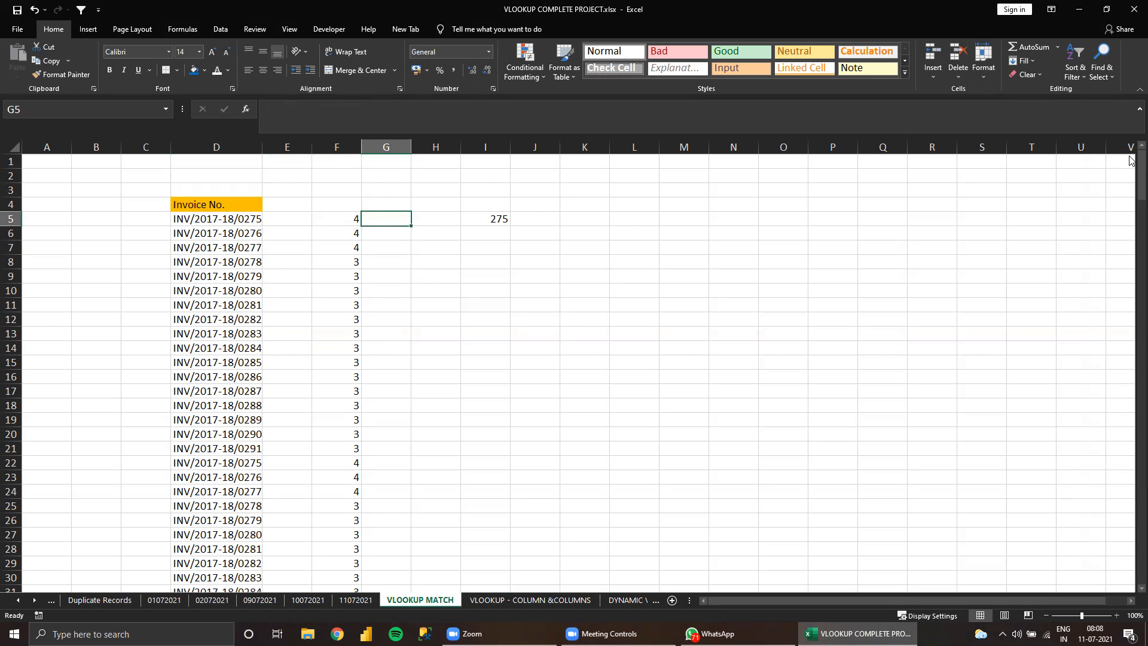
text(1)
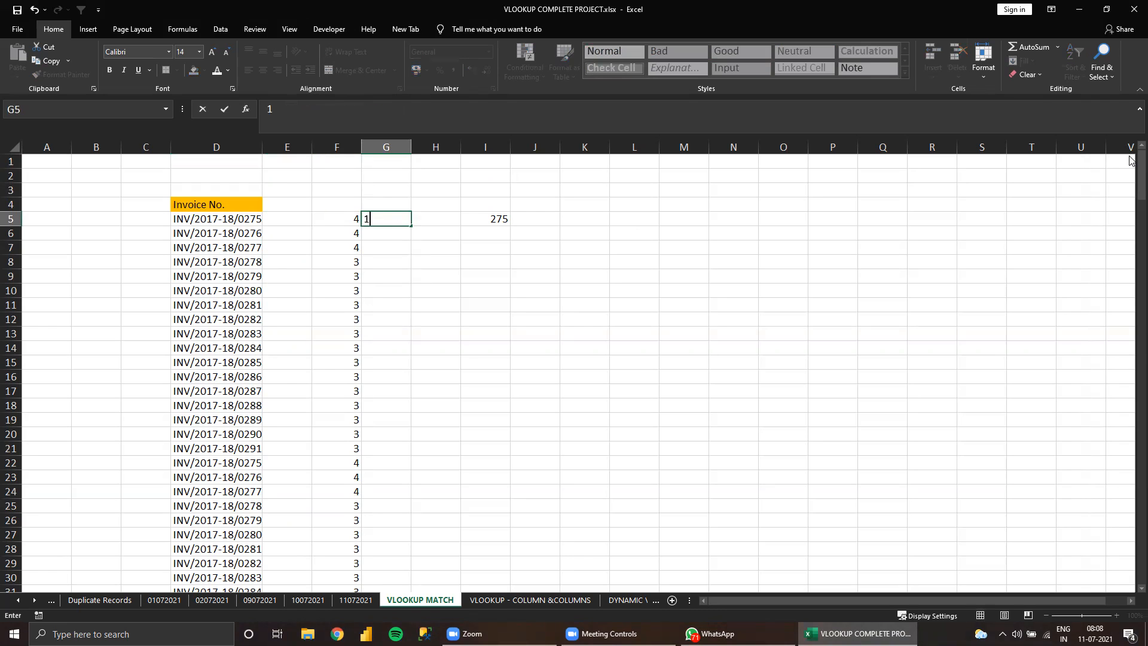
key(Return)
key(Down)
key(Down)
key(Down)
key(Down)
key(Down)
key(Down)
key(Down)
key(Down)
key(Down)
key(Down)
key(Down)
key(Down)
key(Down)
key(Down)
key(Down)
key(Down)
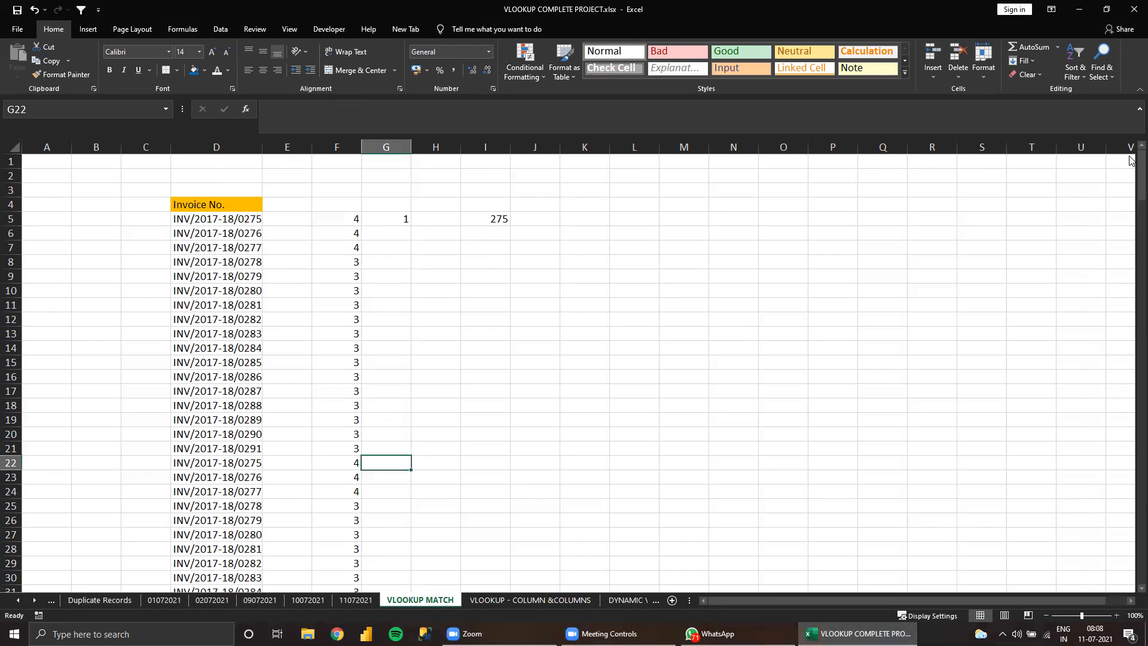
text(2)
key(ctrl+Return)
Select D5:D6 and D5:D9 to examine how a count range can grow downward from D5, beside the number in G5
click(187, 217)
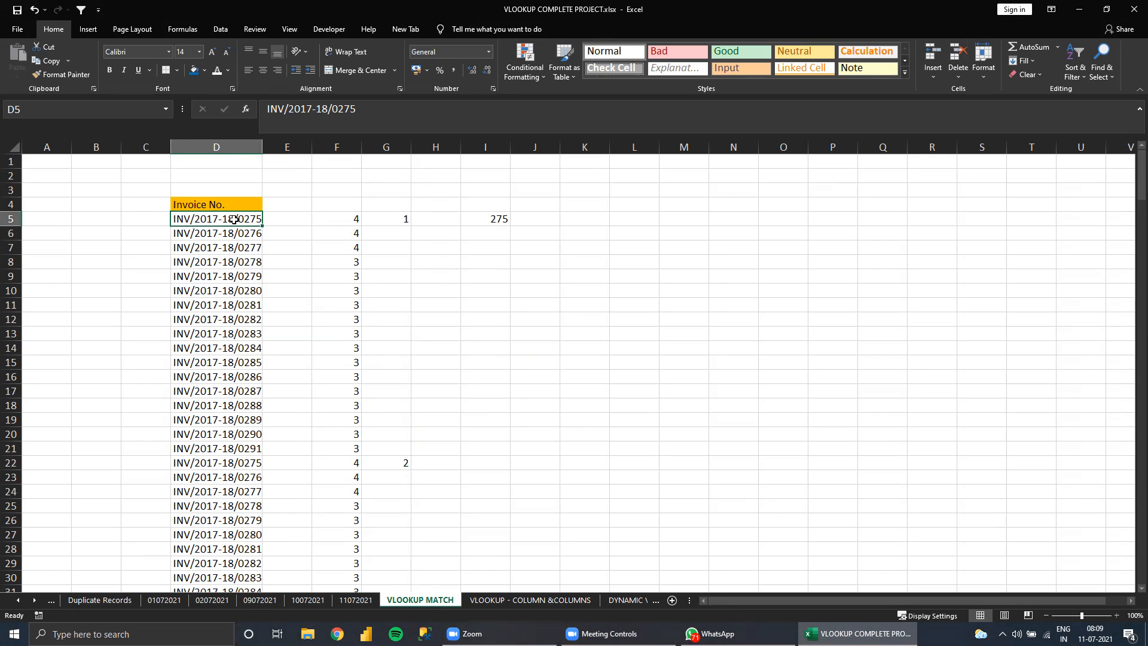
drag(236, 223, 236, 229)
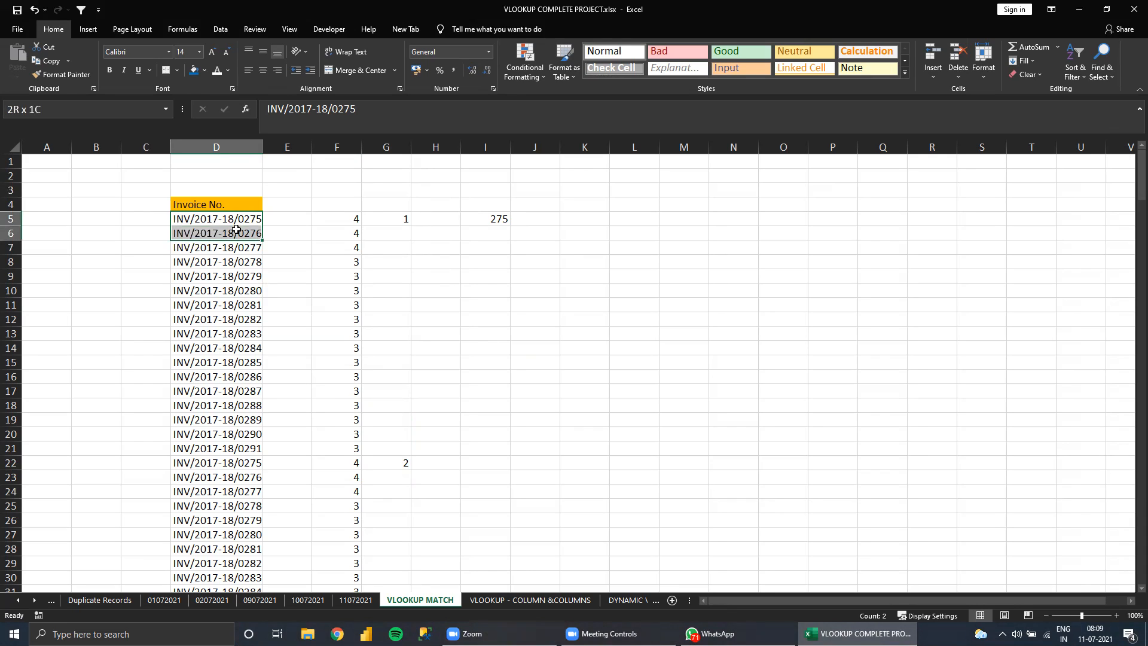
drag(244, 219, 247, 277)
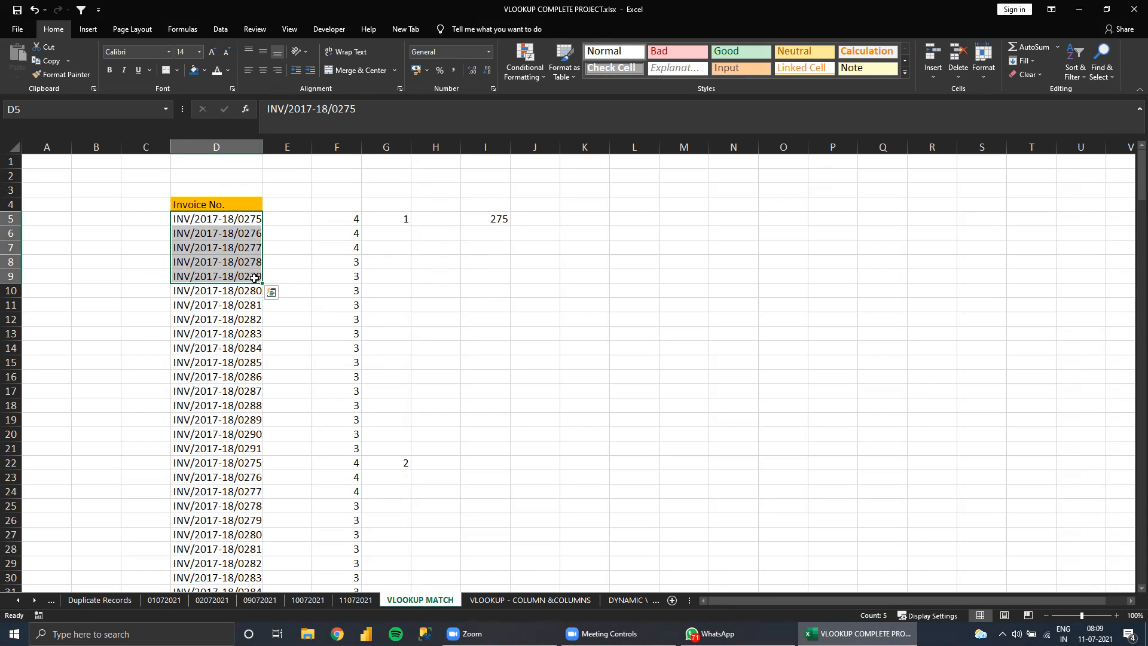
click(386, 220)
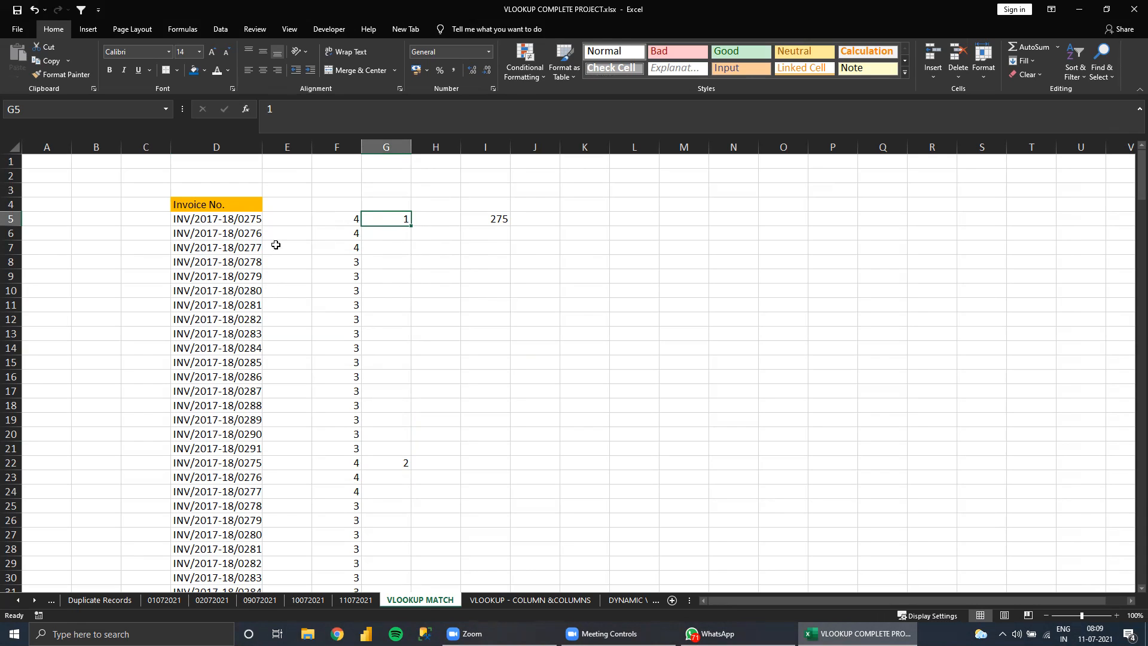
click(253, 269)
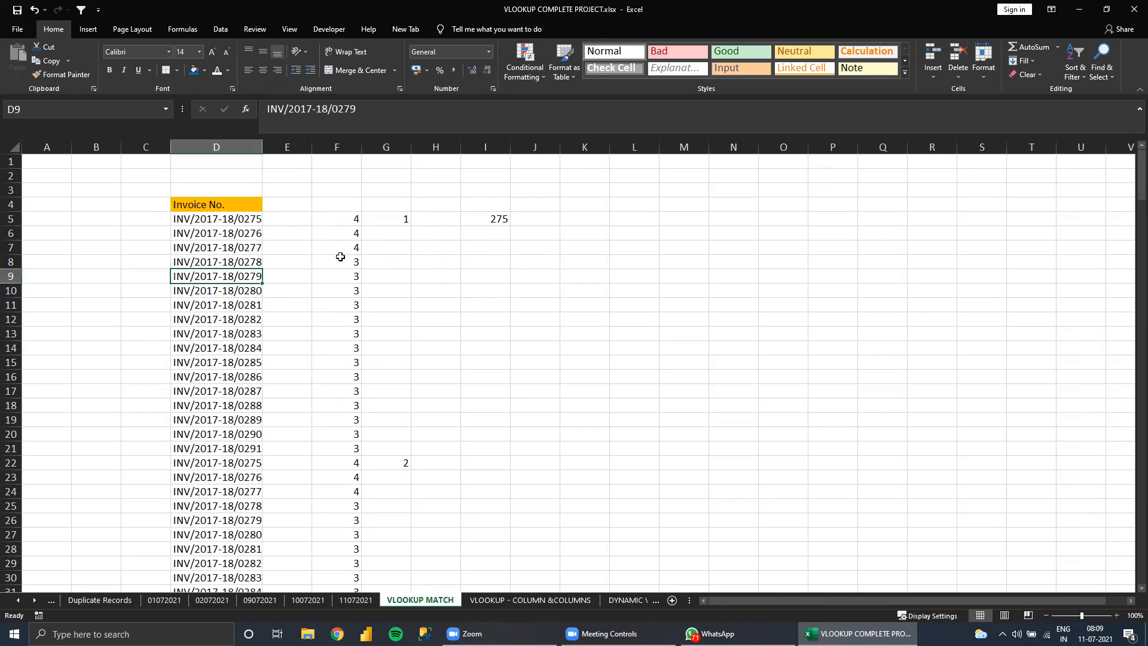
click(399, 220)
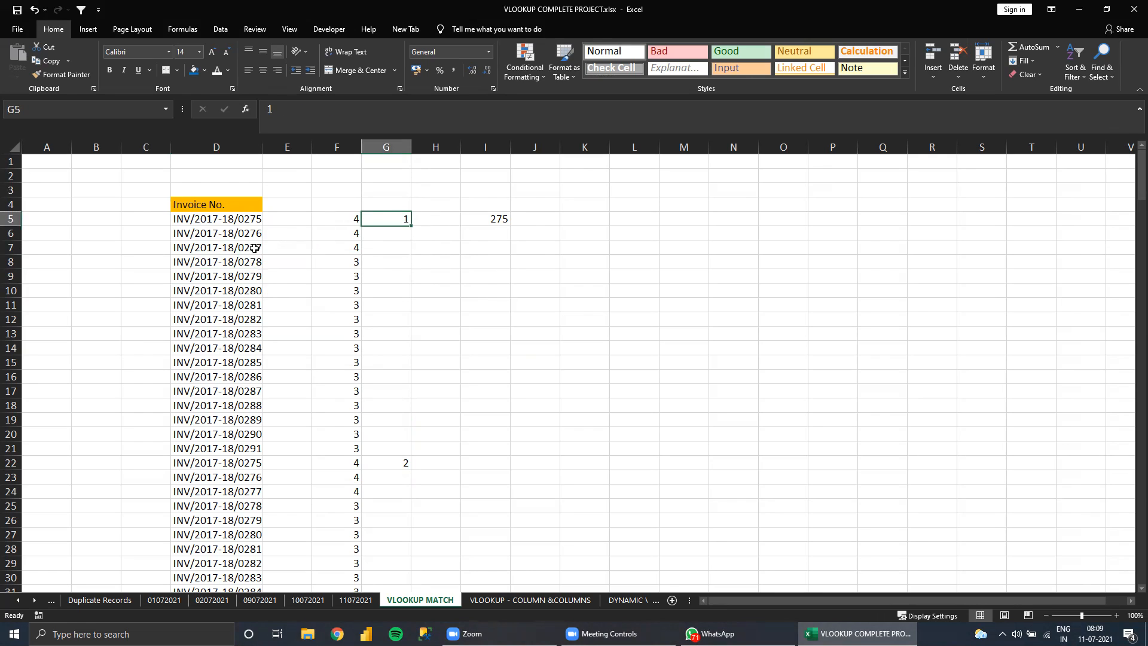
Inspect the fixed range $D$5:$D$255 in F5's COUNTIF formula and compare it with the shorter range D5:D6
click(337, 219)
double_click(337, 220)
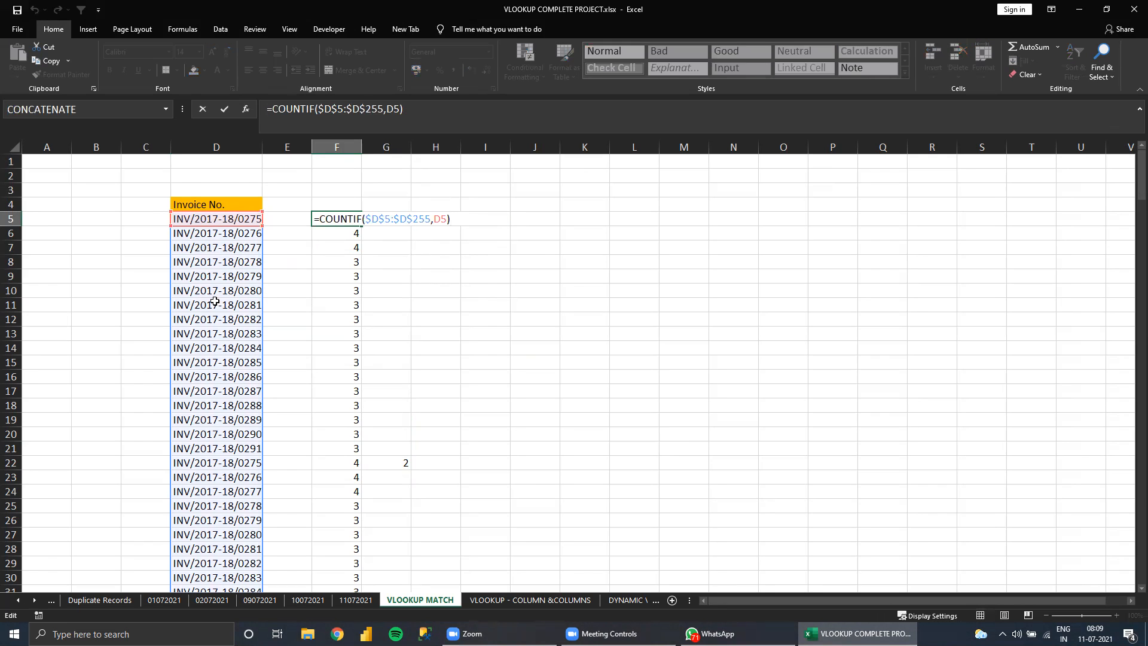
scroll(202, 323, down, 4)
scroll(201, 324, down, 6)
scroll(202, 323, up, 9)
scroll(202, 323, up, 2)
key(Return)
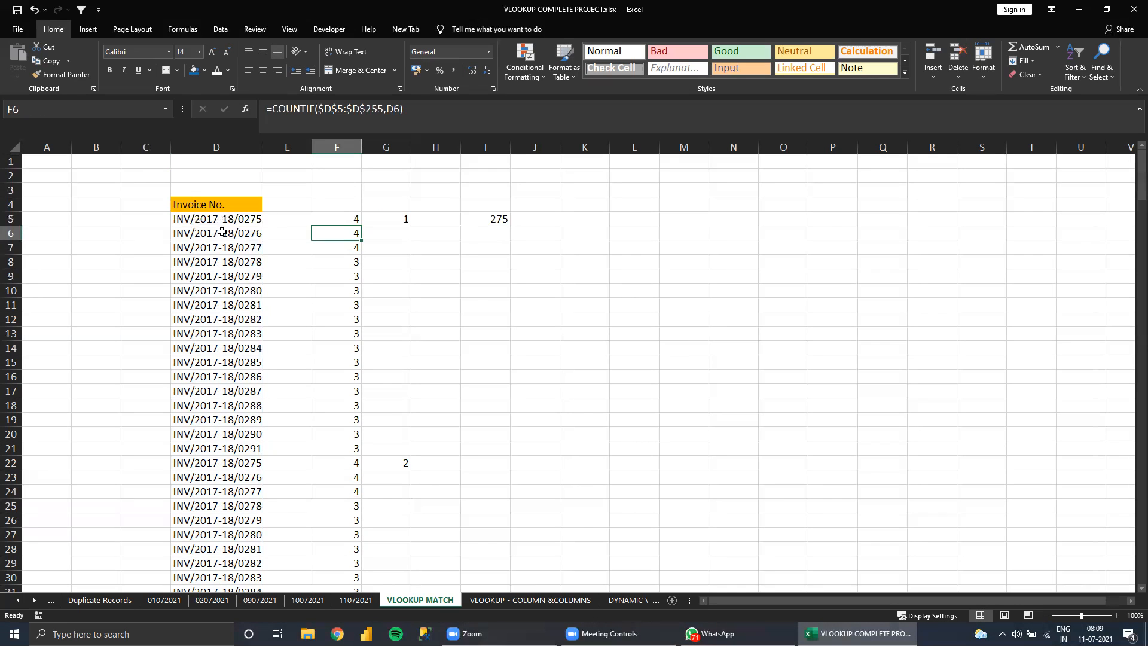
drag(219, 224, 222, 231)
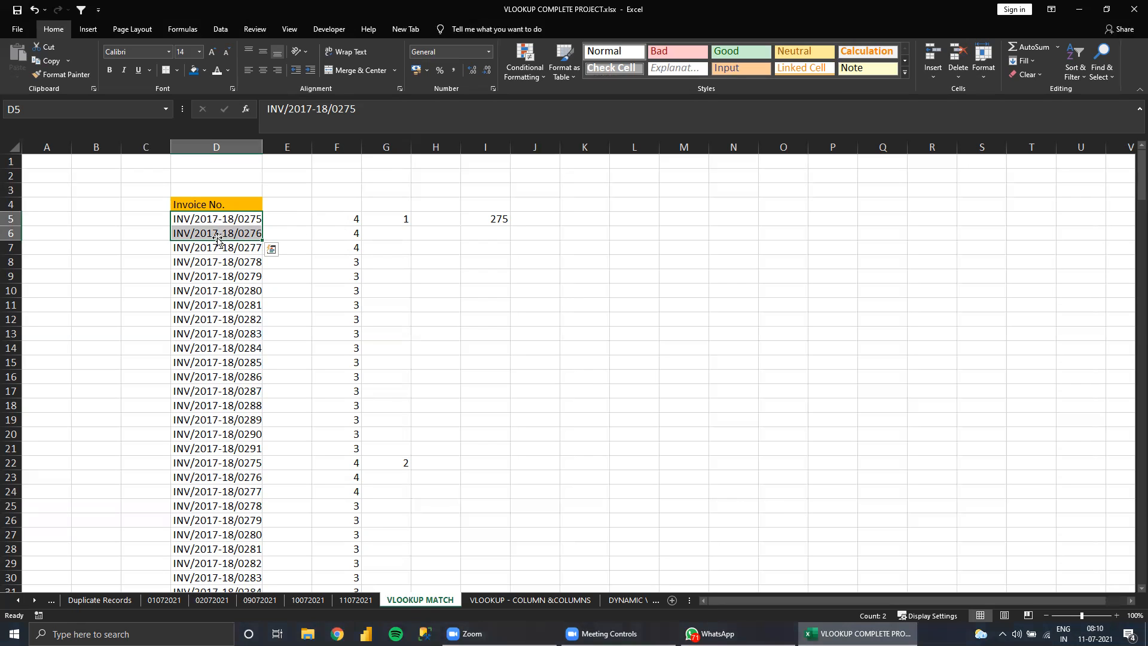
drag(241, 221, 242, 231)
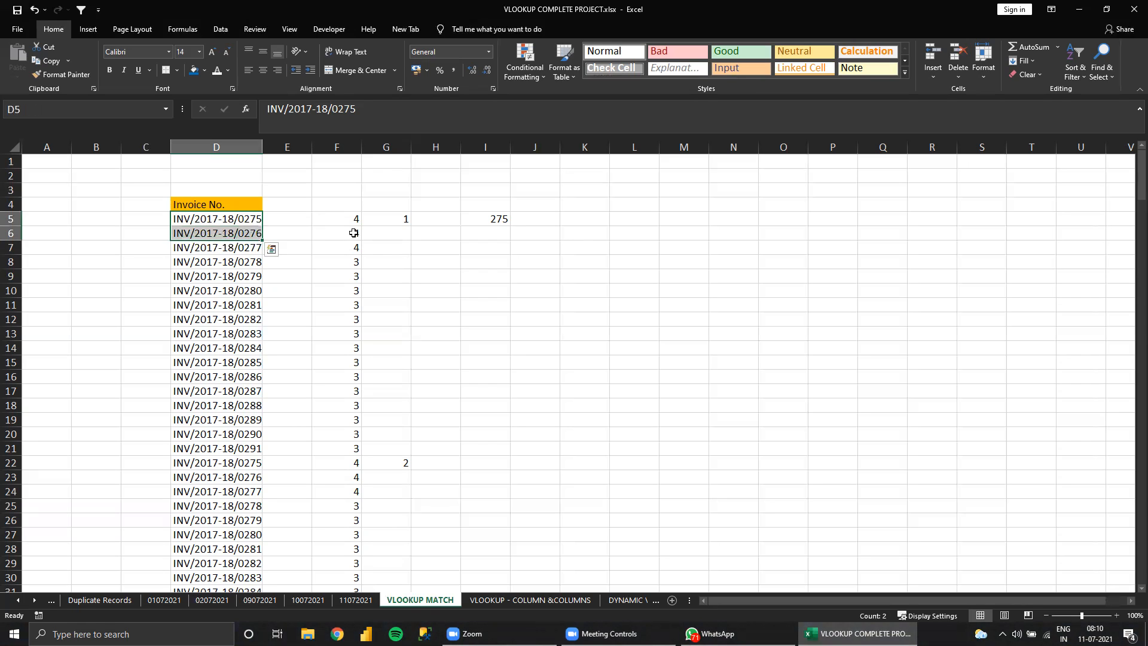
click(354, 231)
Replace the value in G5 with the formula =COUNTIF(D5:D5,D5) to count the invoice number within its own row
click(389, 221)
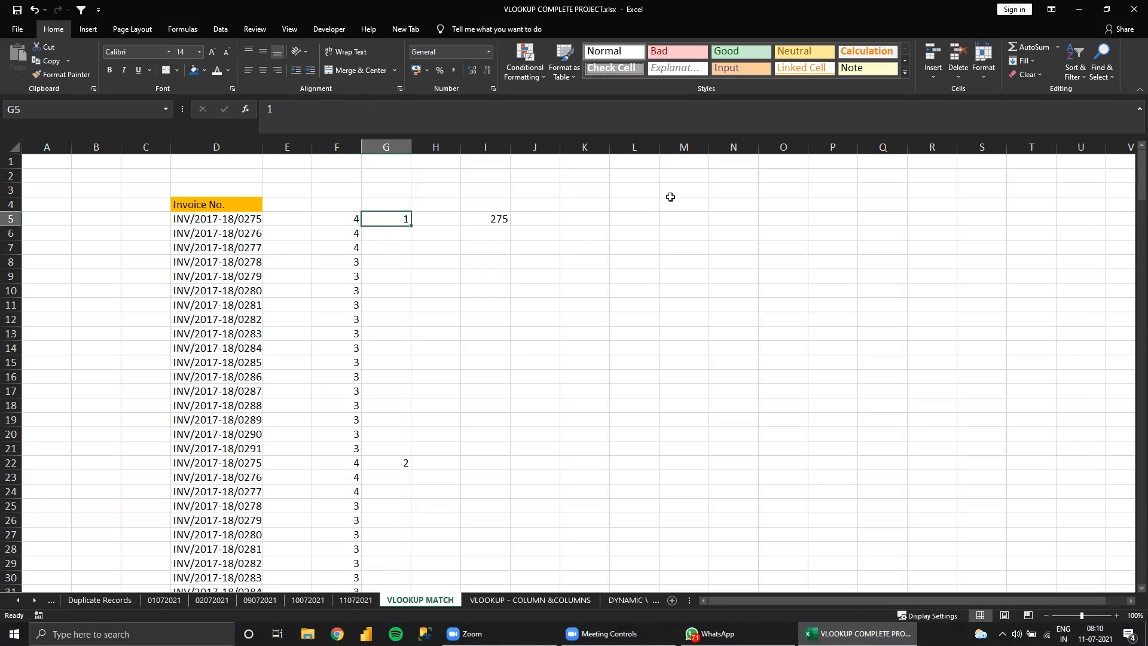
text(=)
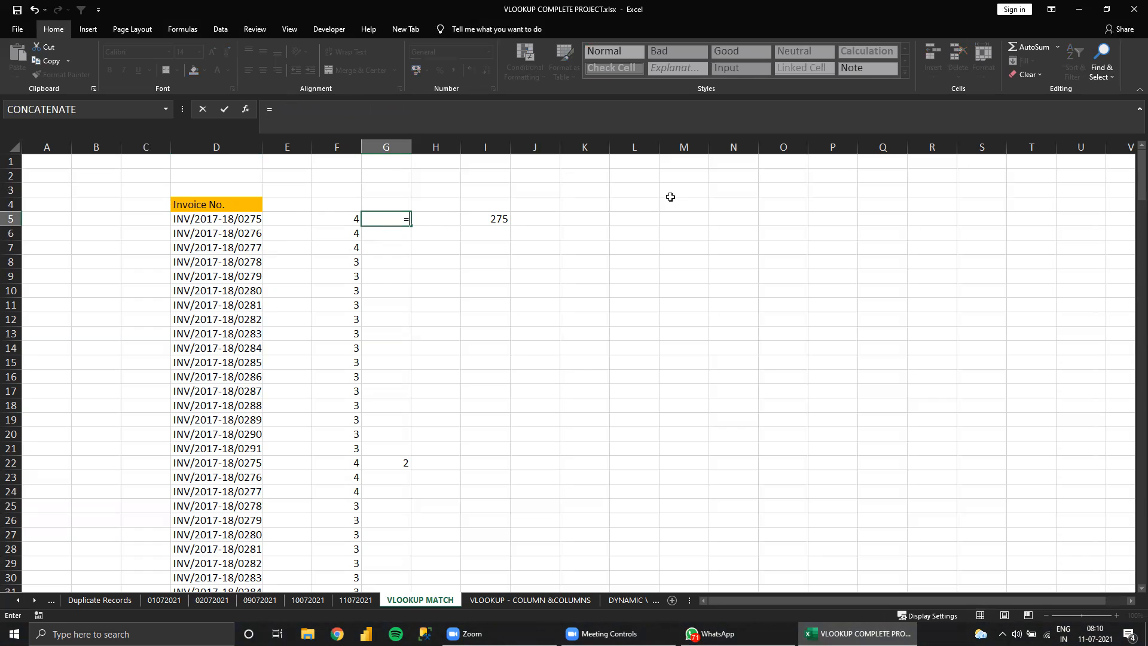
text(countif)
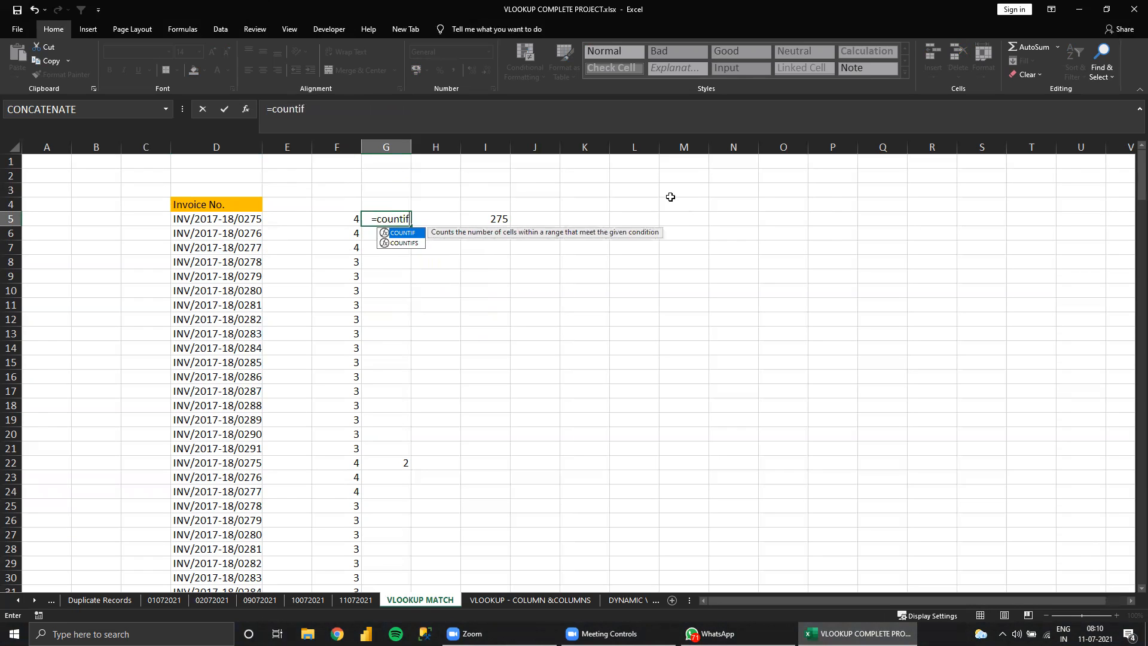
key(Tab)
key(Left)
key(Left)
key(Left)
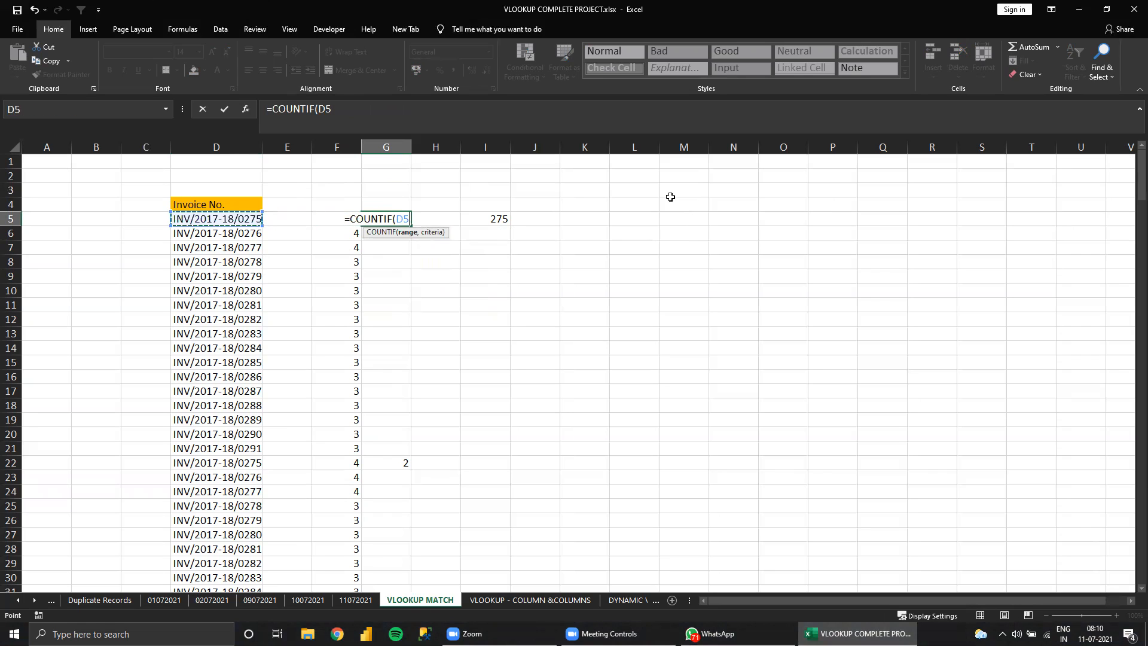
key(F8)
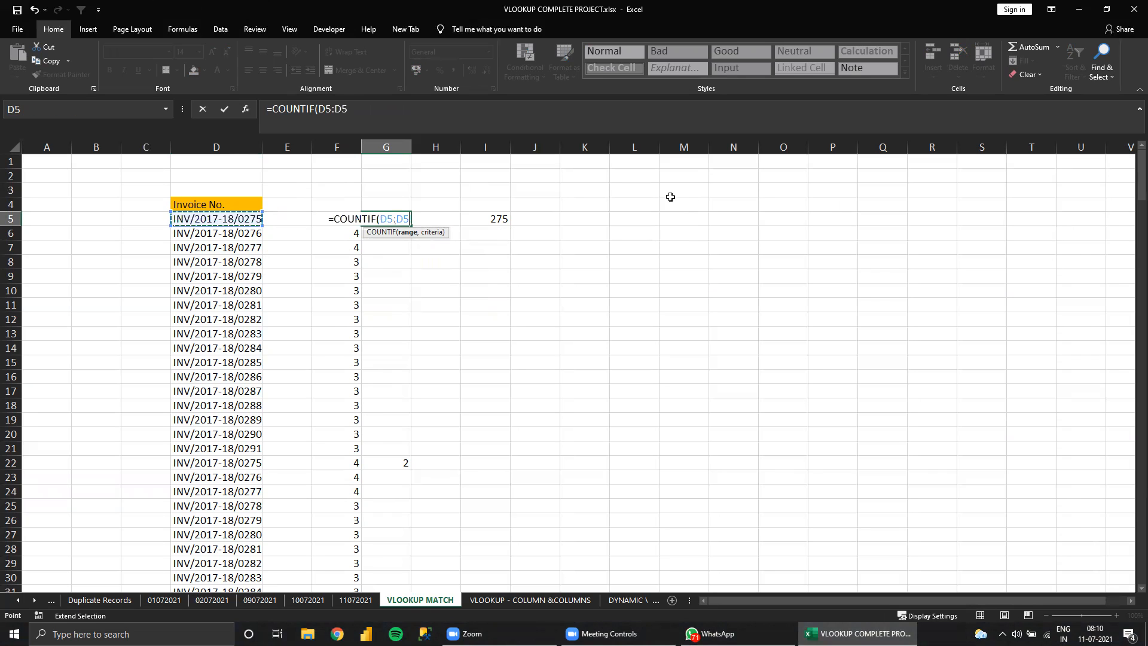
text(,)
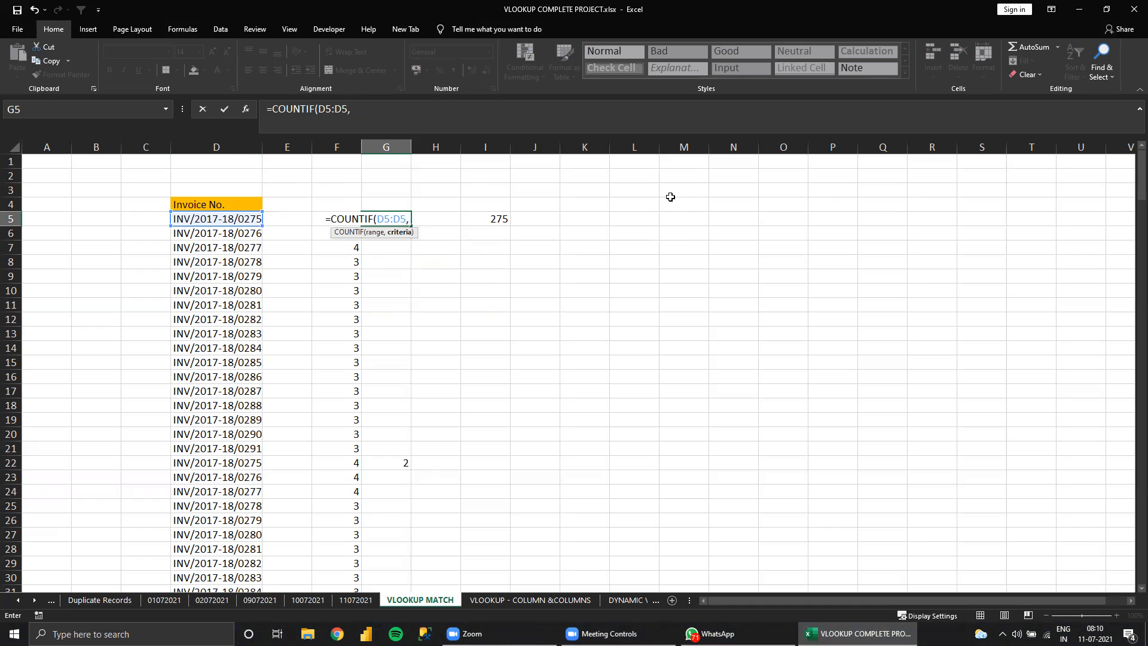
click(248, 219)
key(Return)
key(Up)
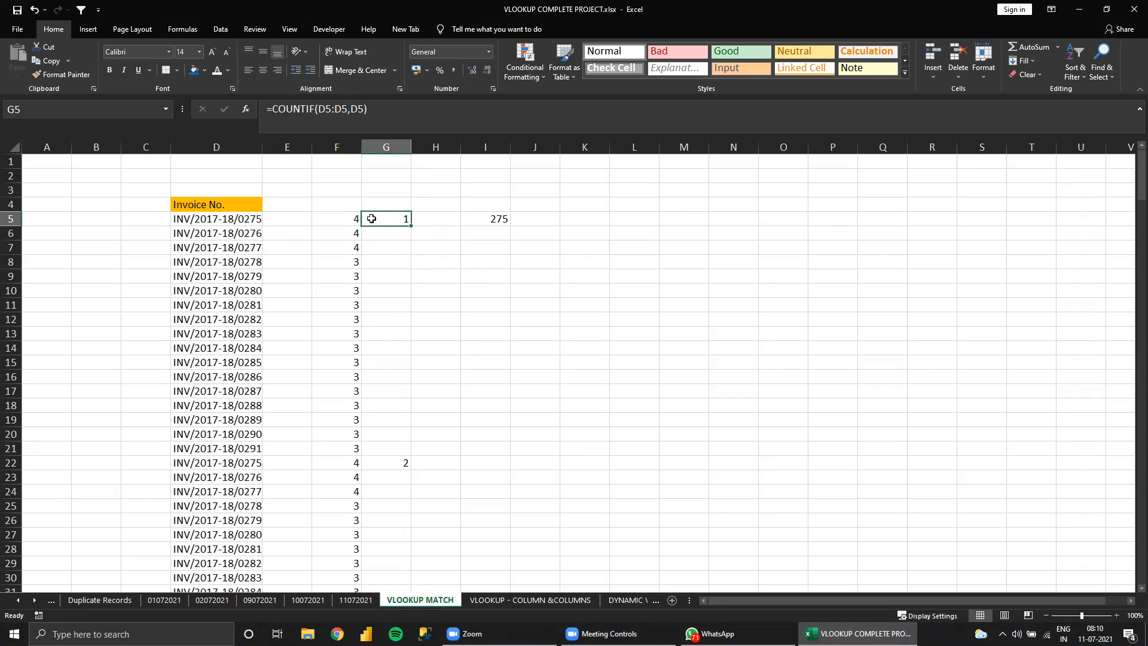
Examine the range D5:D6 that a running count in G6 has to cover
click(383, 234)
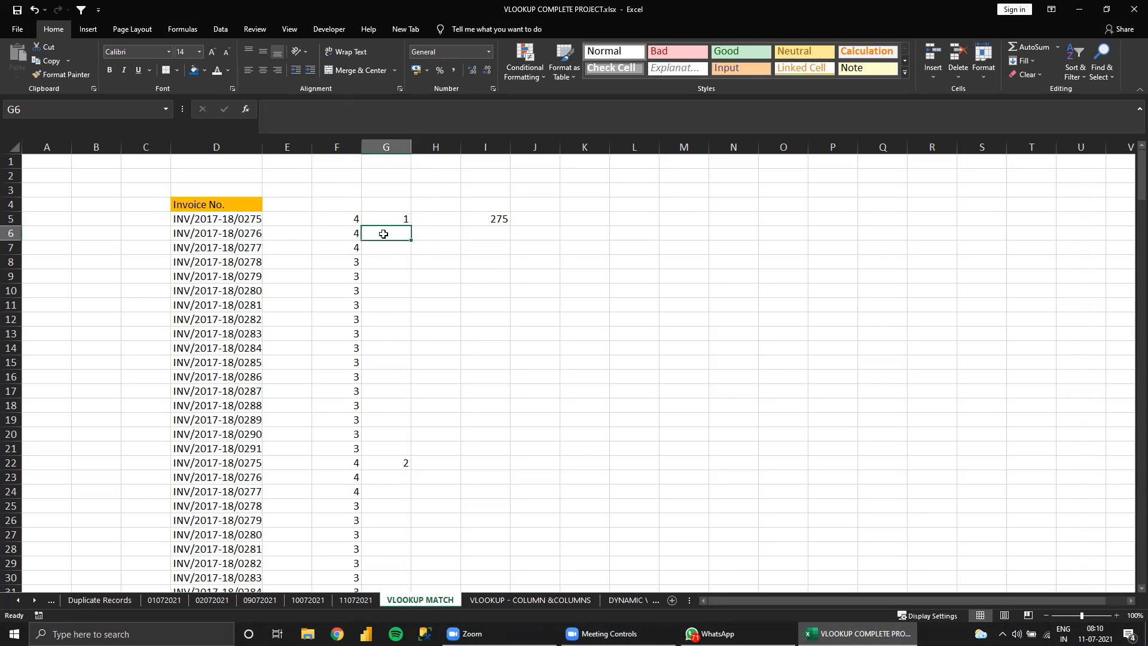
click(254, 219)
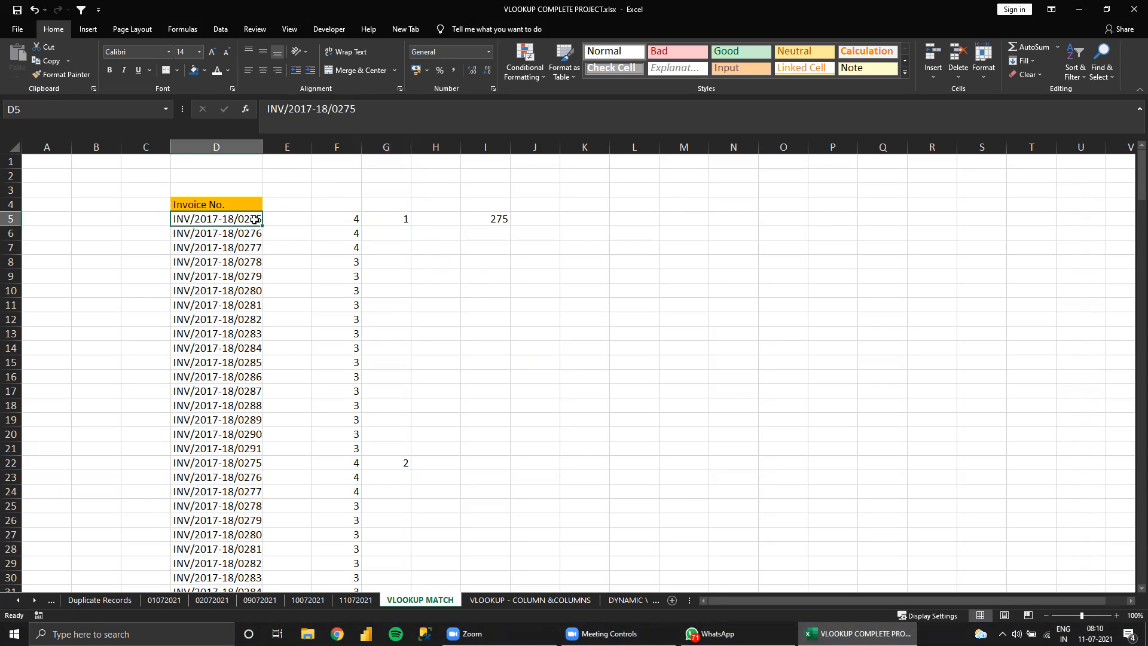
drag(254, 219, 256, 234)
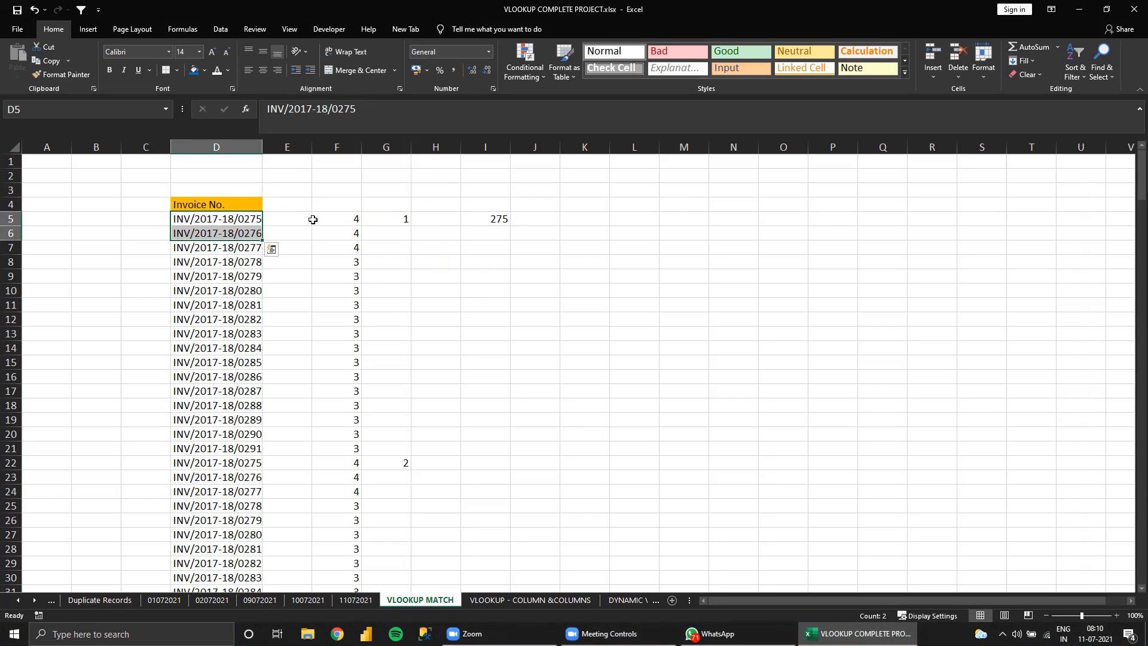
Anchor the start of the count range in G5 so its formula reads =COUNTIF($D$5:D5,D5)
click(392, 220)
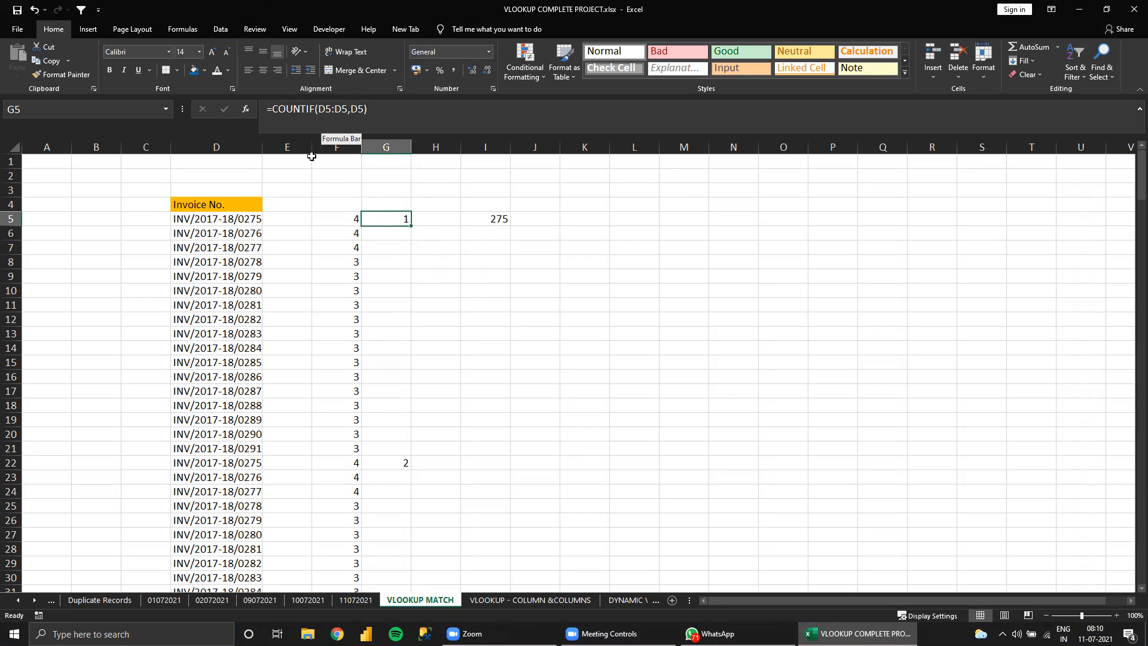
click(219, 220)
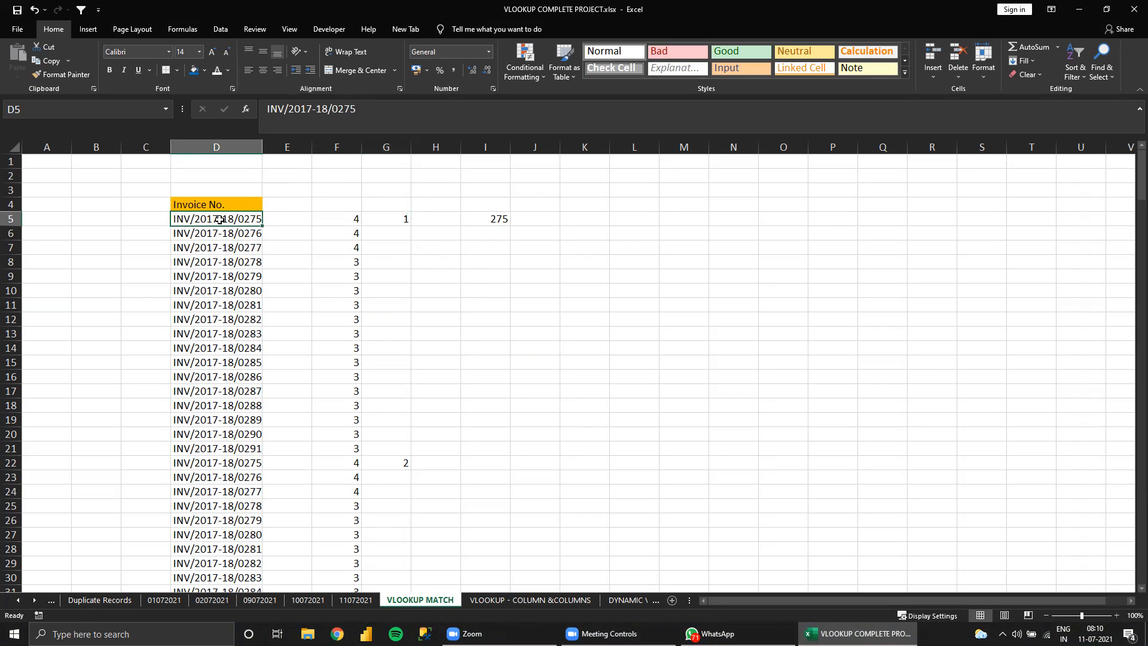
click(404, 218)
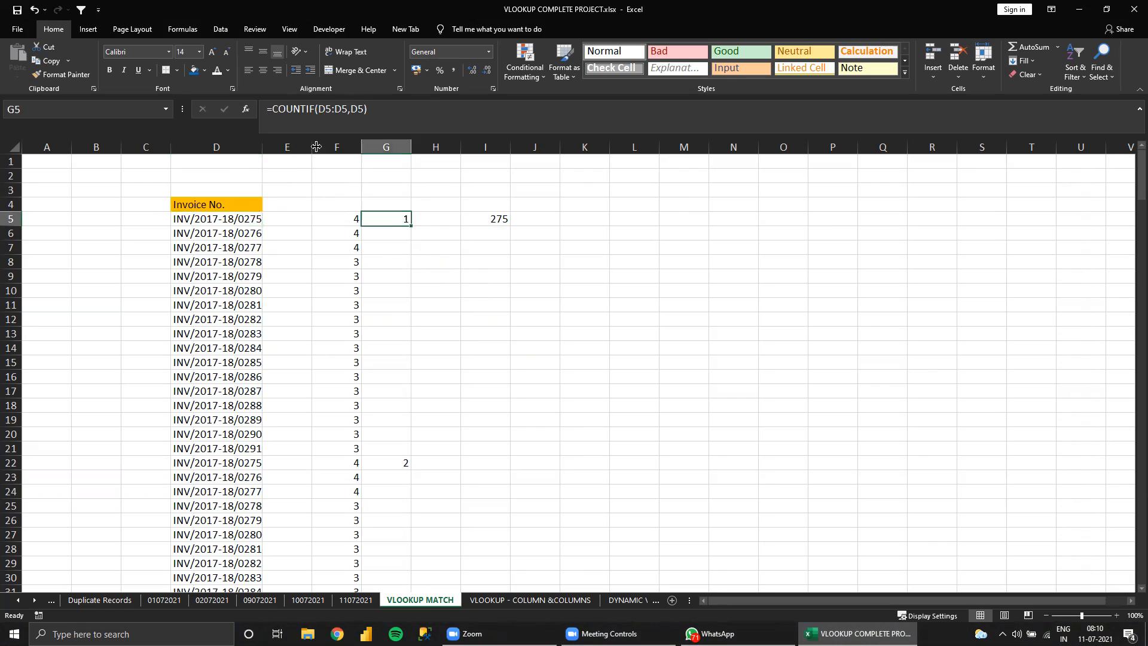
click(321, 110)
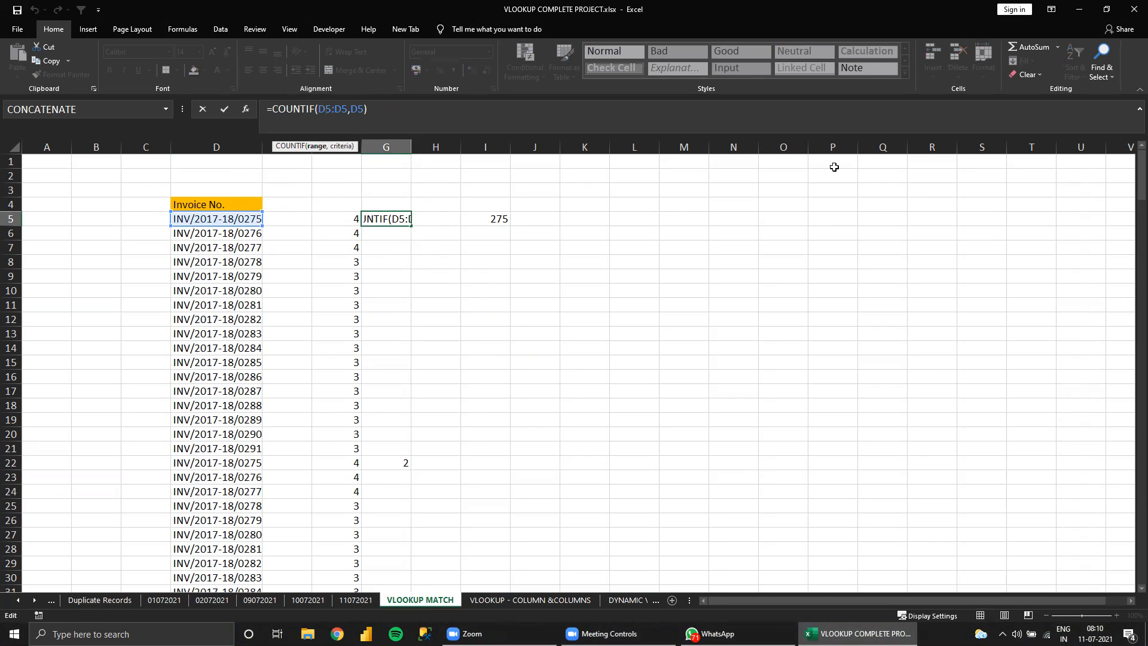
key(Return)
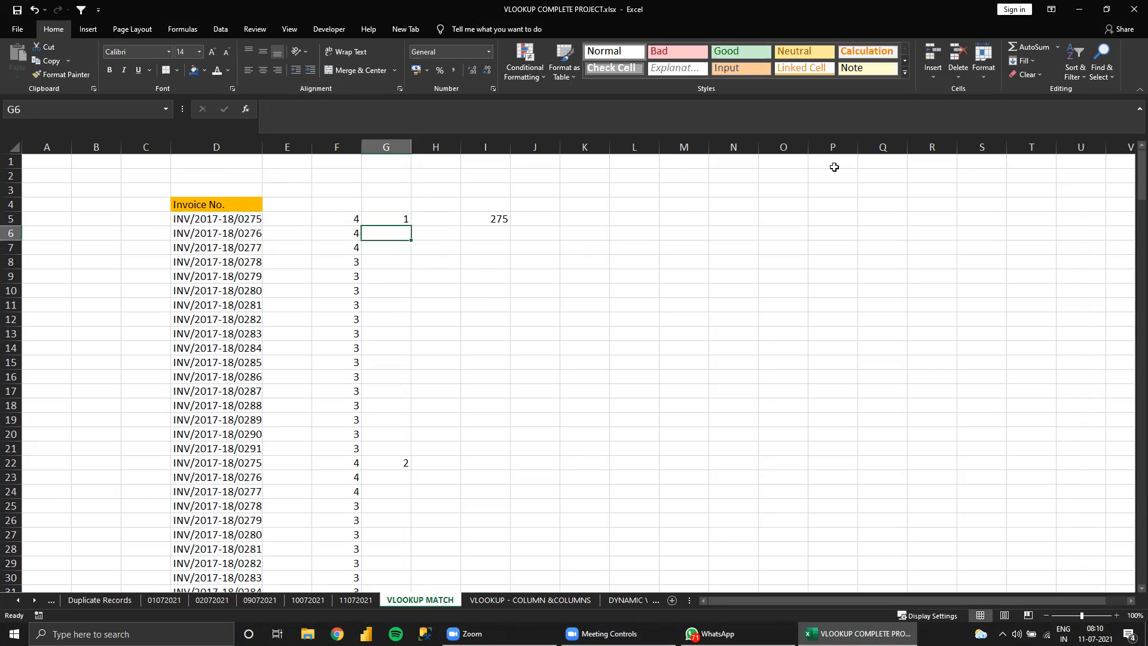
Copy the running-count formula from G5 into G6 and check how the range expands in both cells
click(385, 219)
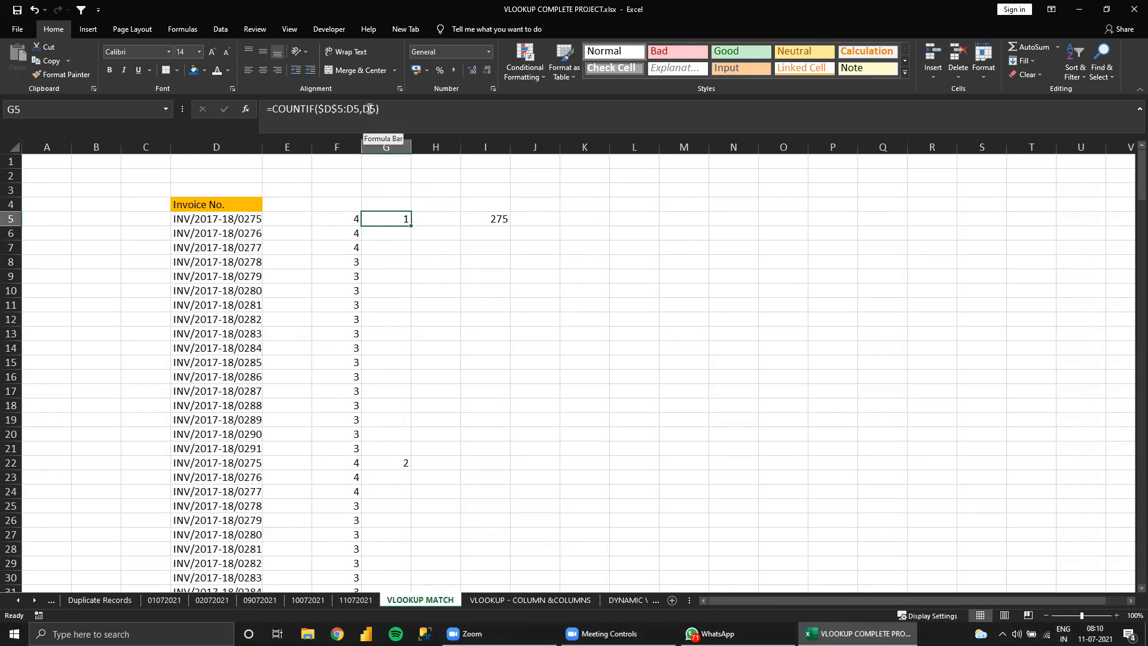
drag(411, 227, 412, 239)
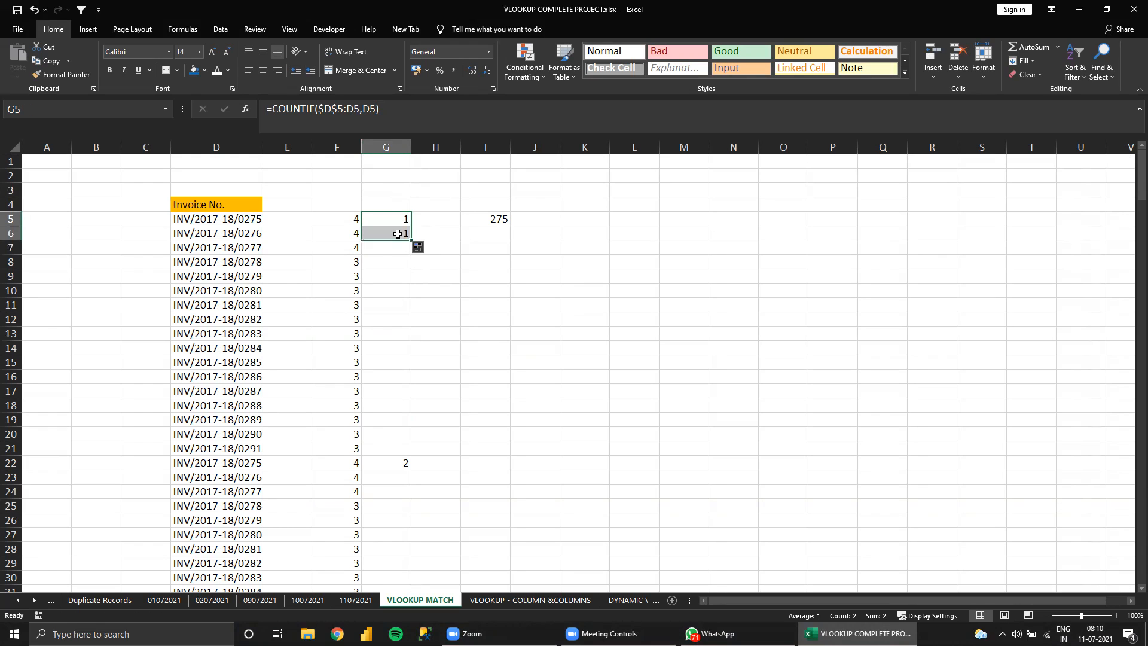
key(F2)
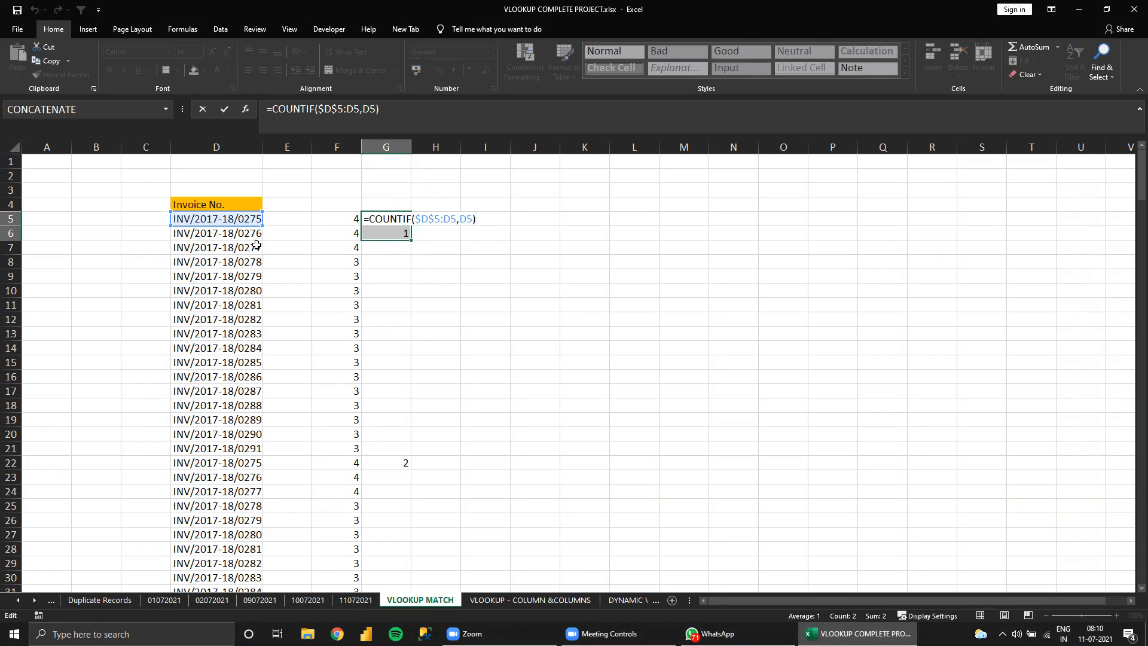
key(Escape)
click(401, 231)
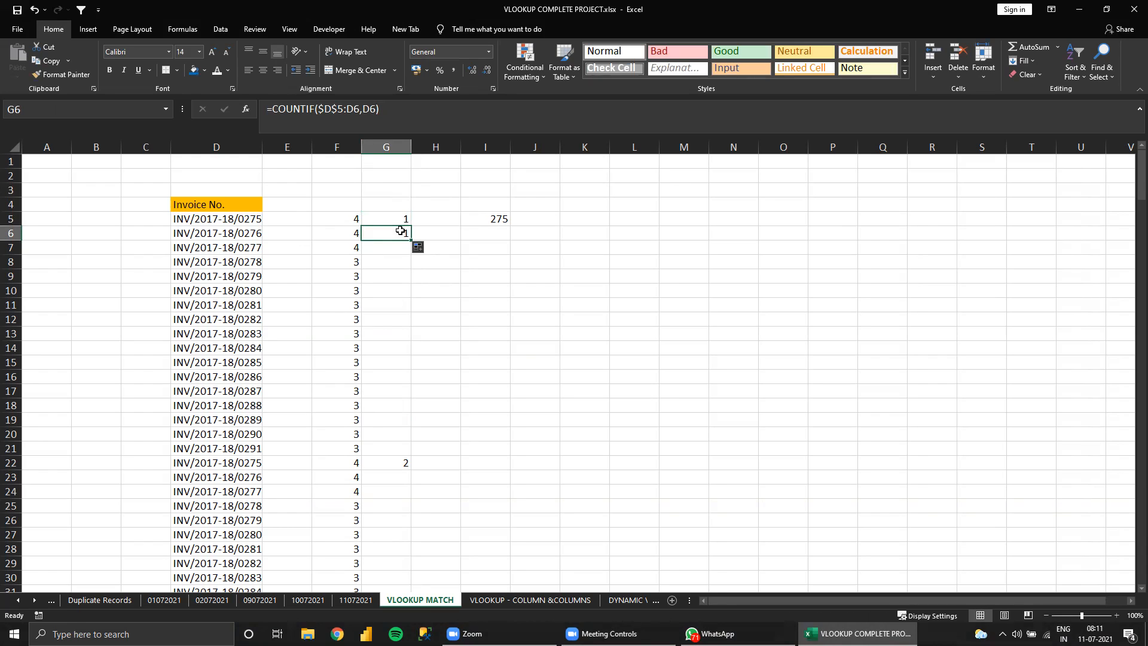
key(F2)
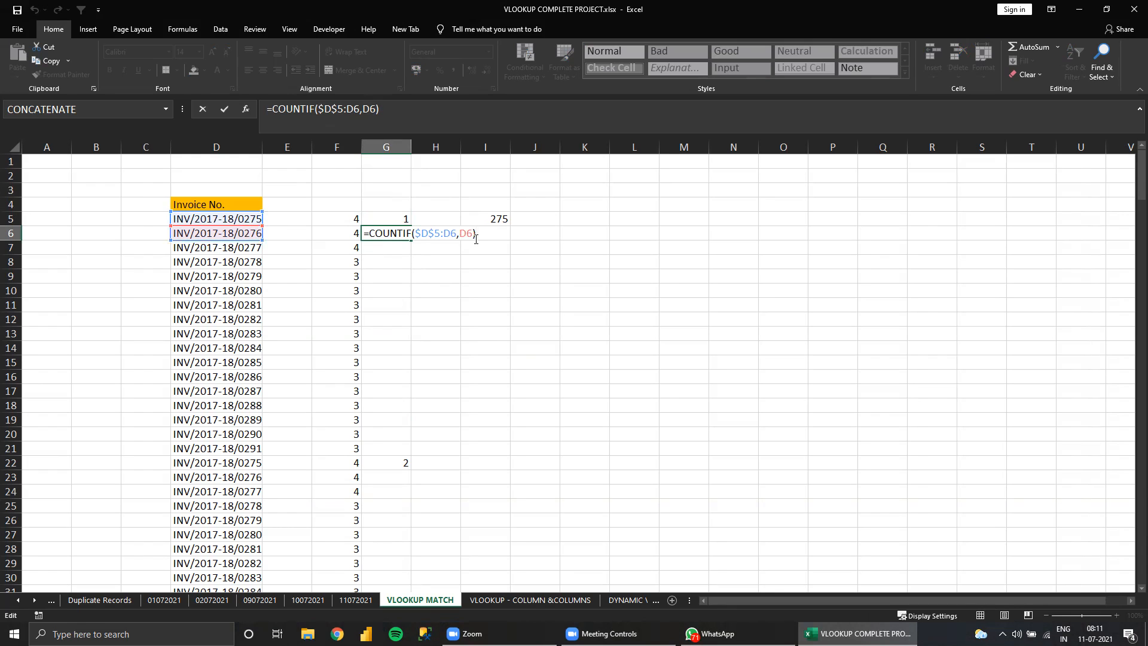
key(ctrl+Return)
Fill the running count from G6 down to G22 and inspect the expanded range in G22's formula
drag(413, 247, 413, 370)
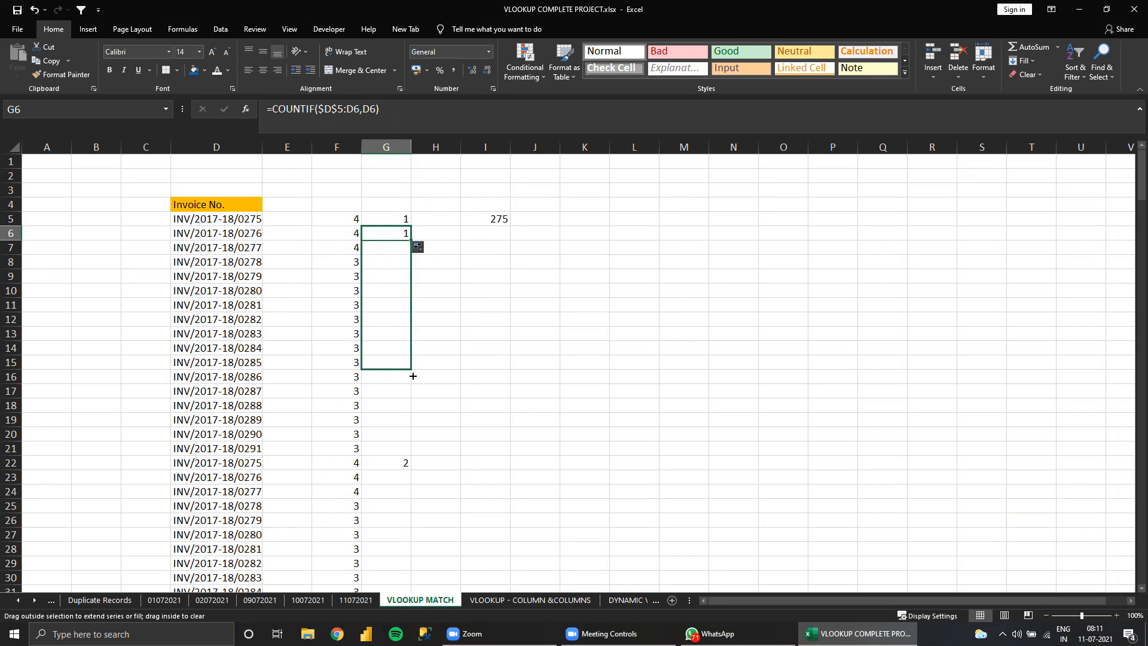
drag(412, 375, 415, 468)
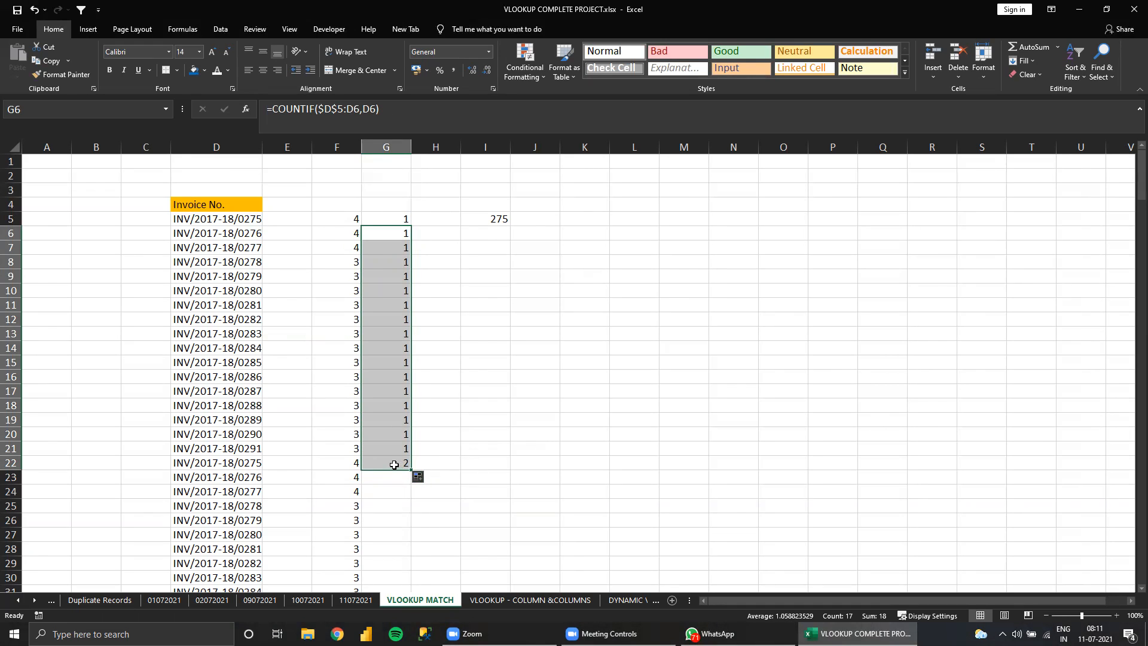
click(394, 464)
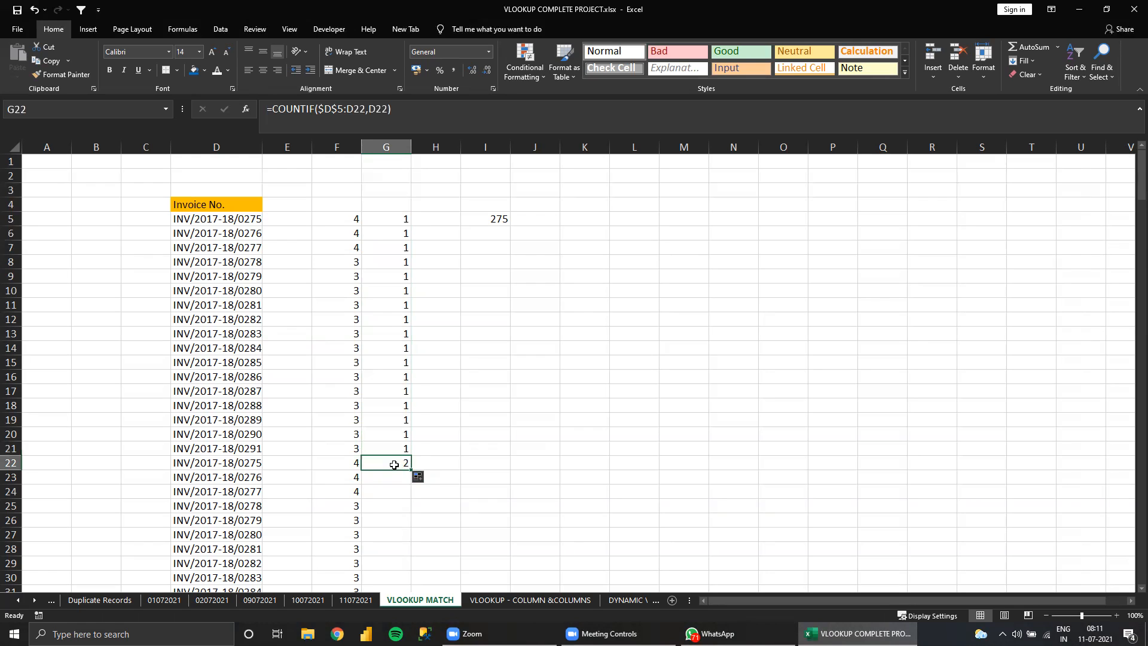
double_click(394, 464)
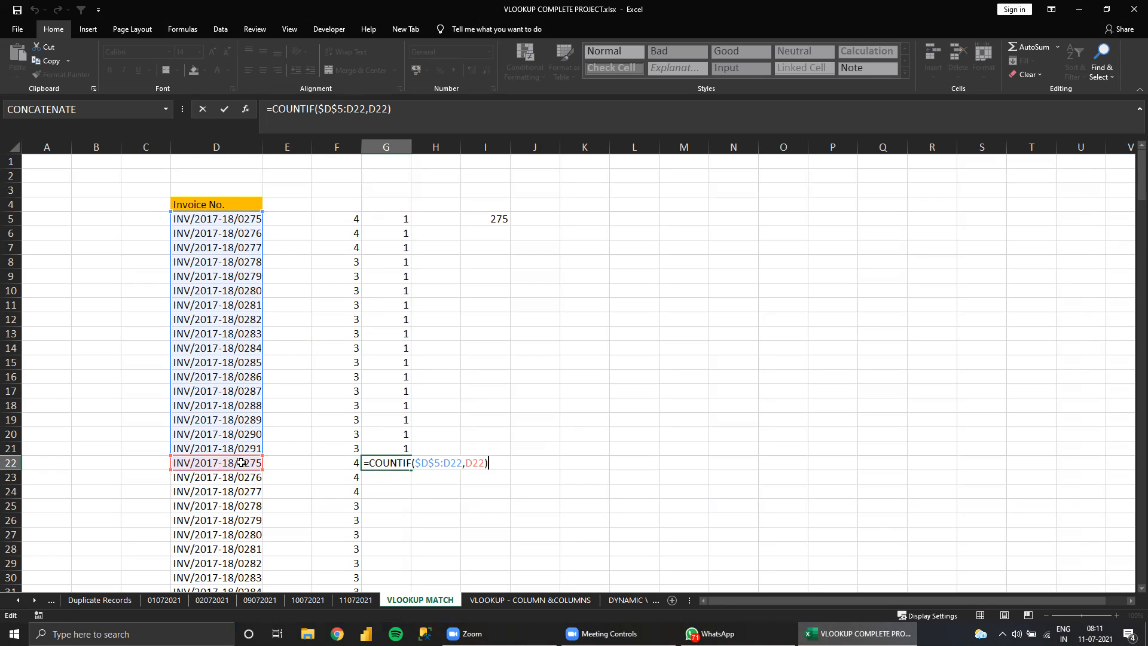
key(ctrl+Return)
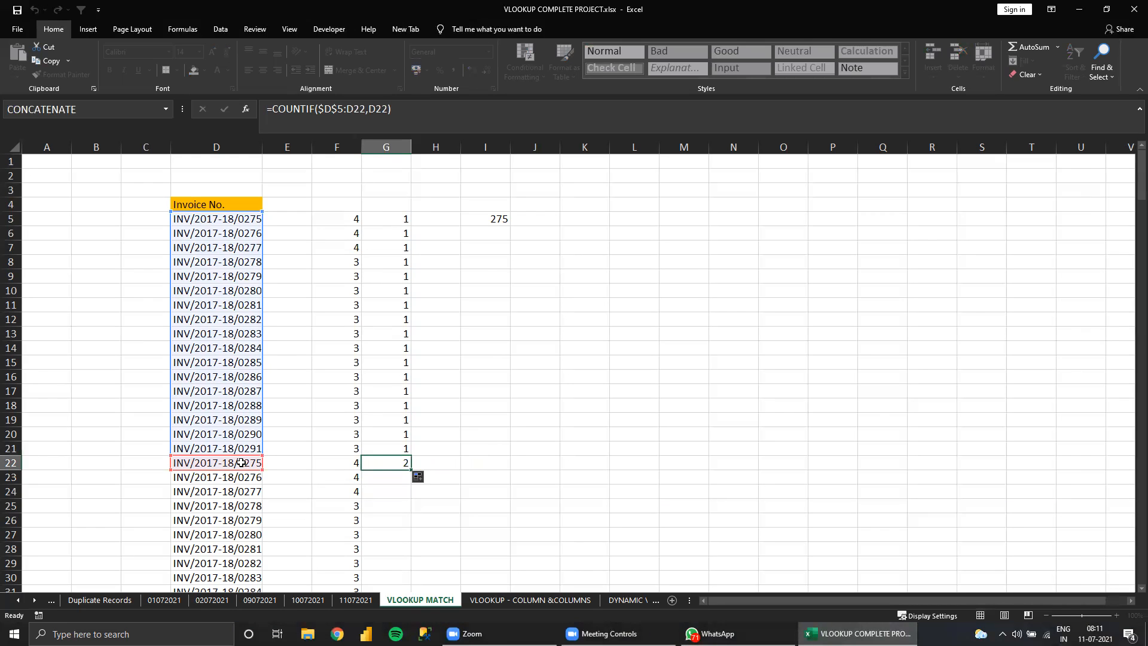
Extend the running-count formula from G22 down to G27 and review the counts in column G
drag(410, 470, 413, 534)
scroll(486, 466, down, 2)
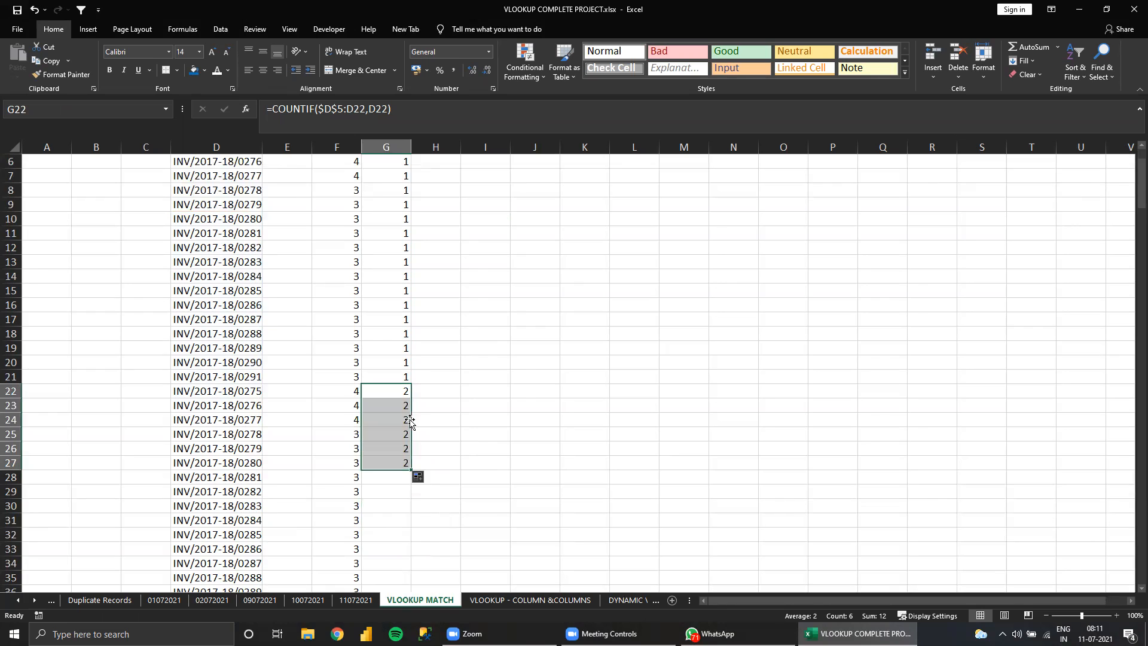
scroll(412, 419, up, 2)
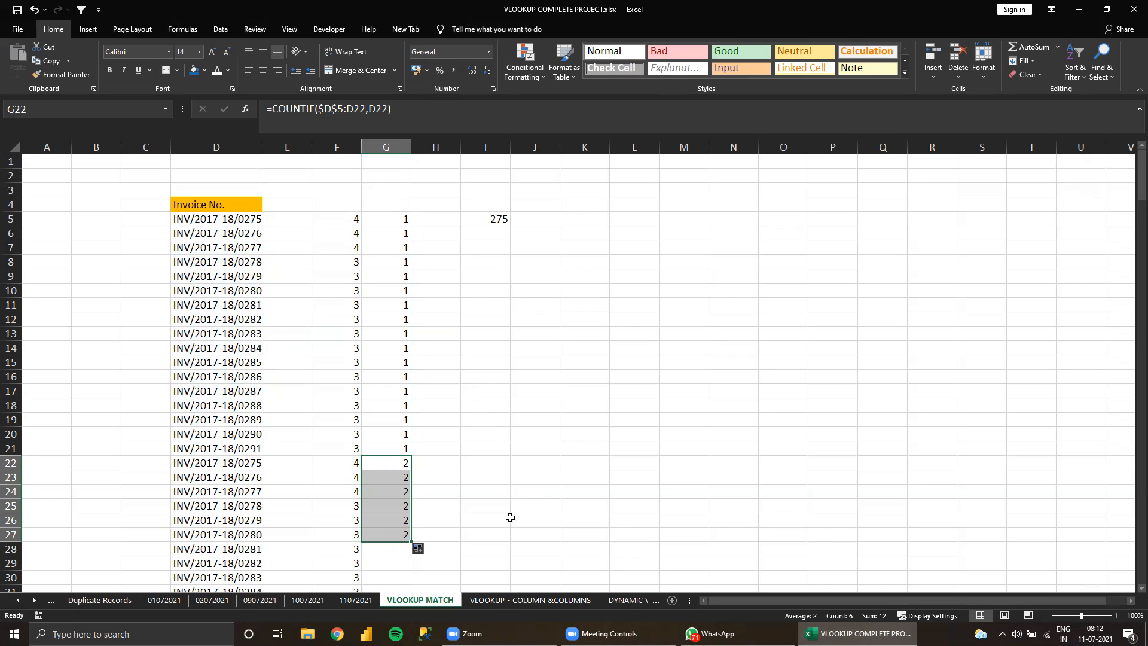
Go to the VLOOKUP - COLUMN &COLUMNS sheet and inspect the address text in E2 and the VLOOKUP formula in E5
mouse_move(469, 633)
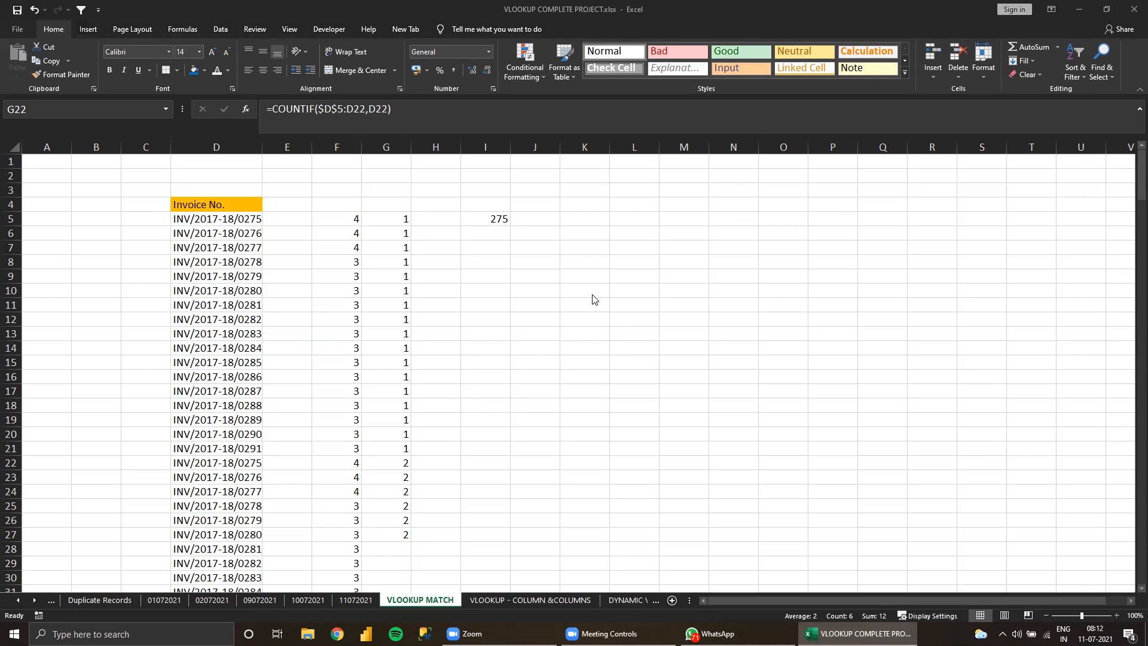
click(554, 361)
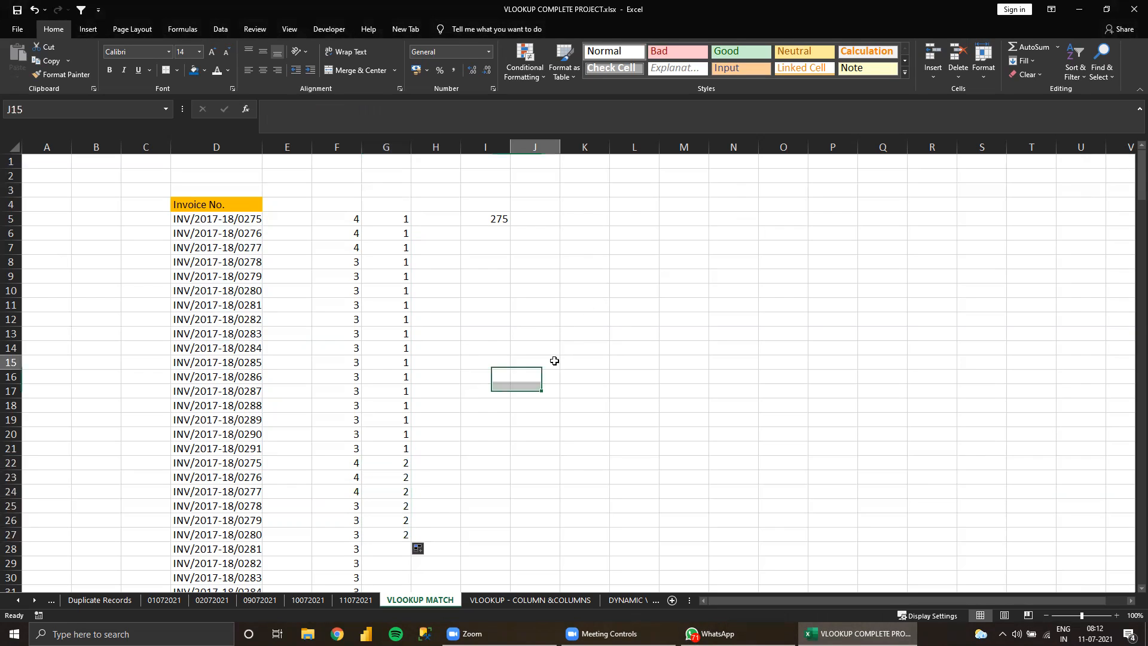
key(ctrl+Page_Down)
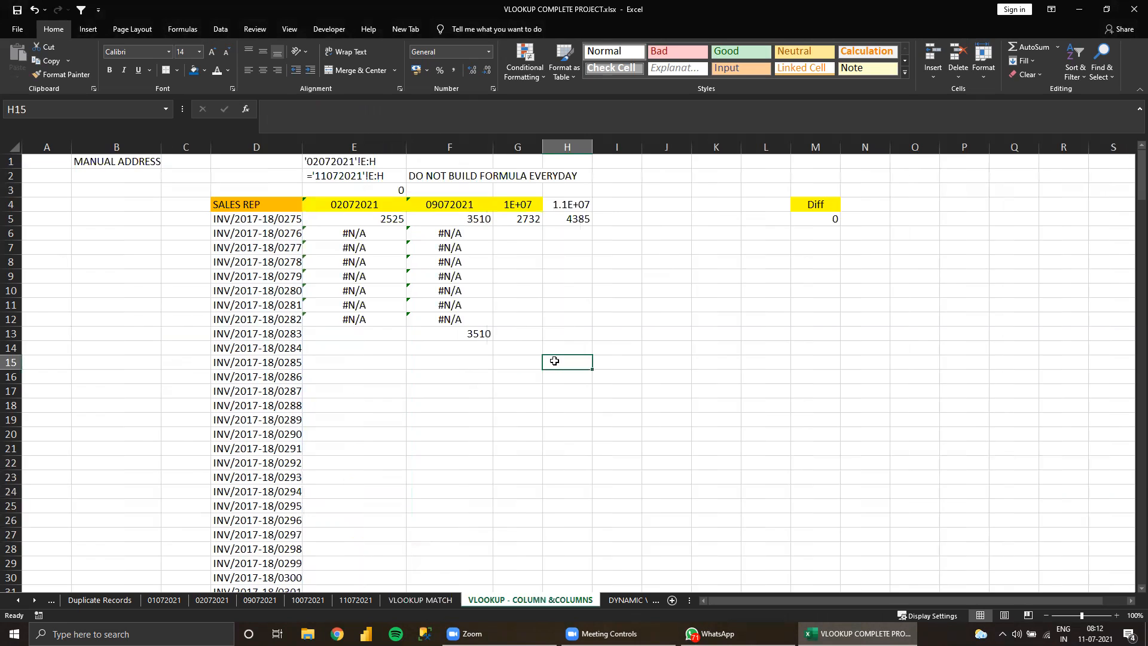
key(ctrl+Page_Down)
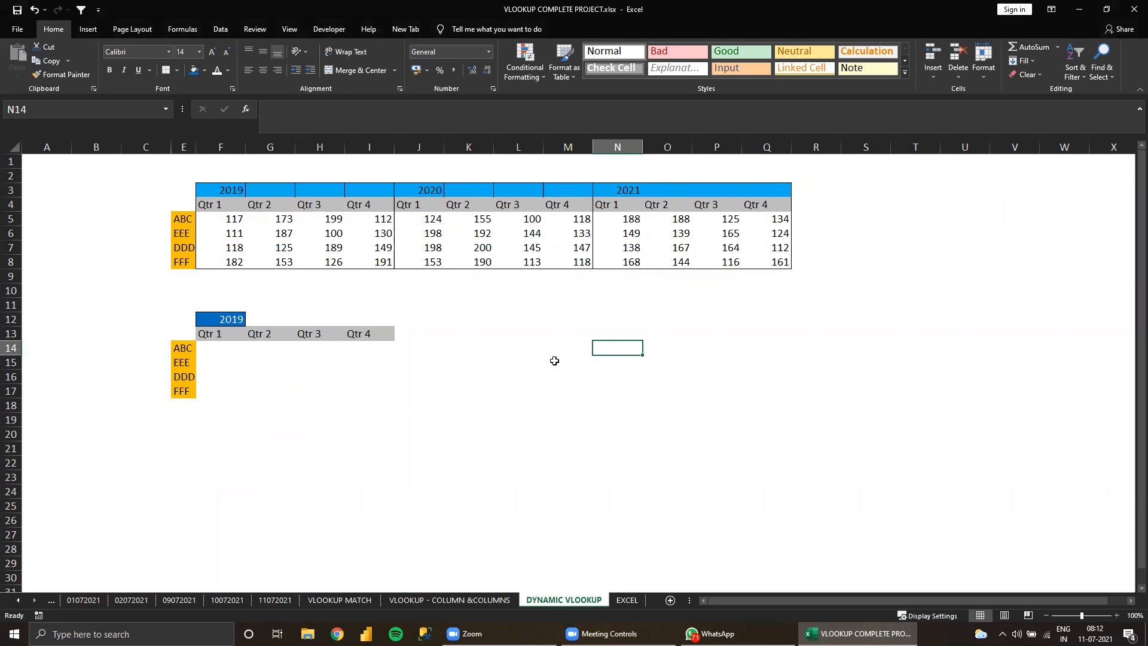
key(ctrl+Page_Up)
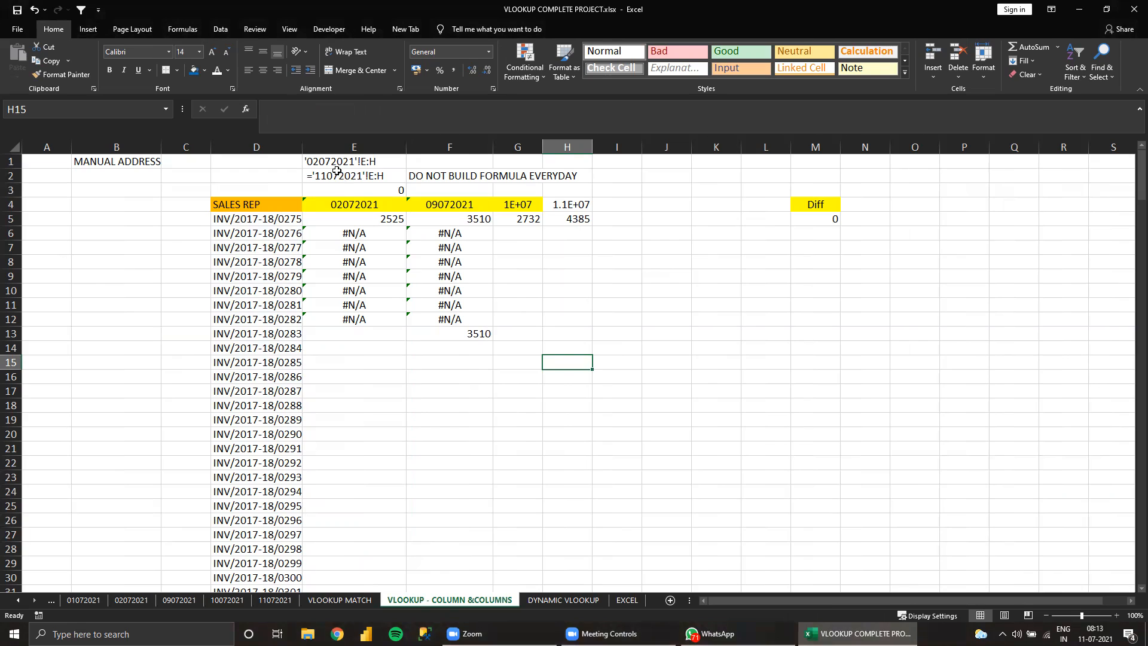
click(362, 175)
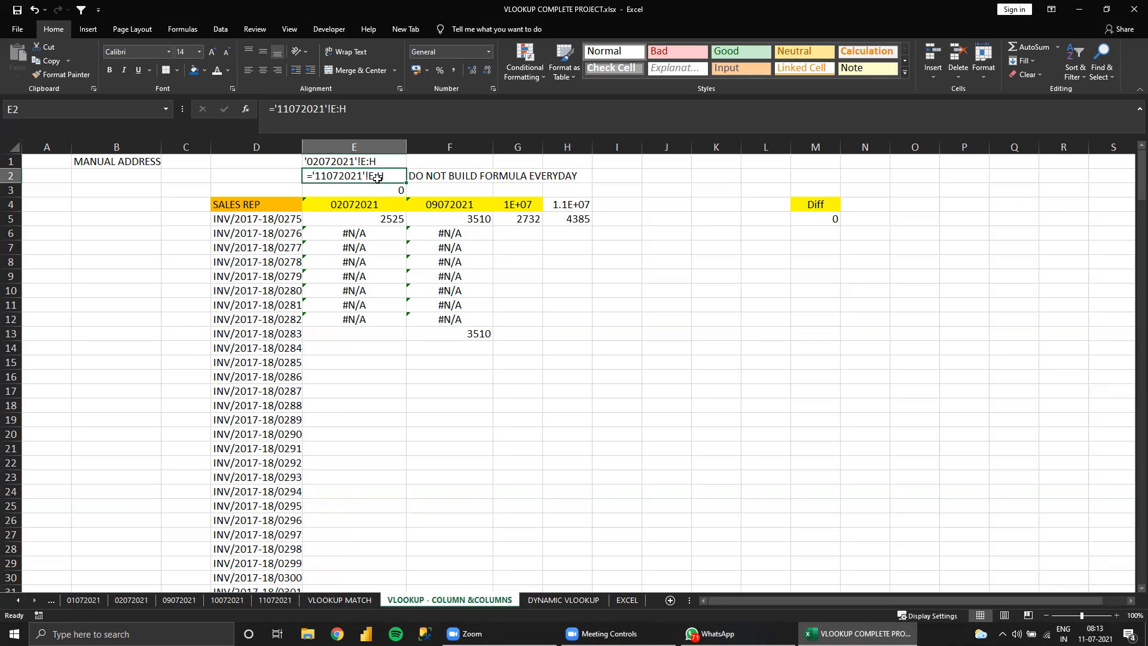
click(355, 214)
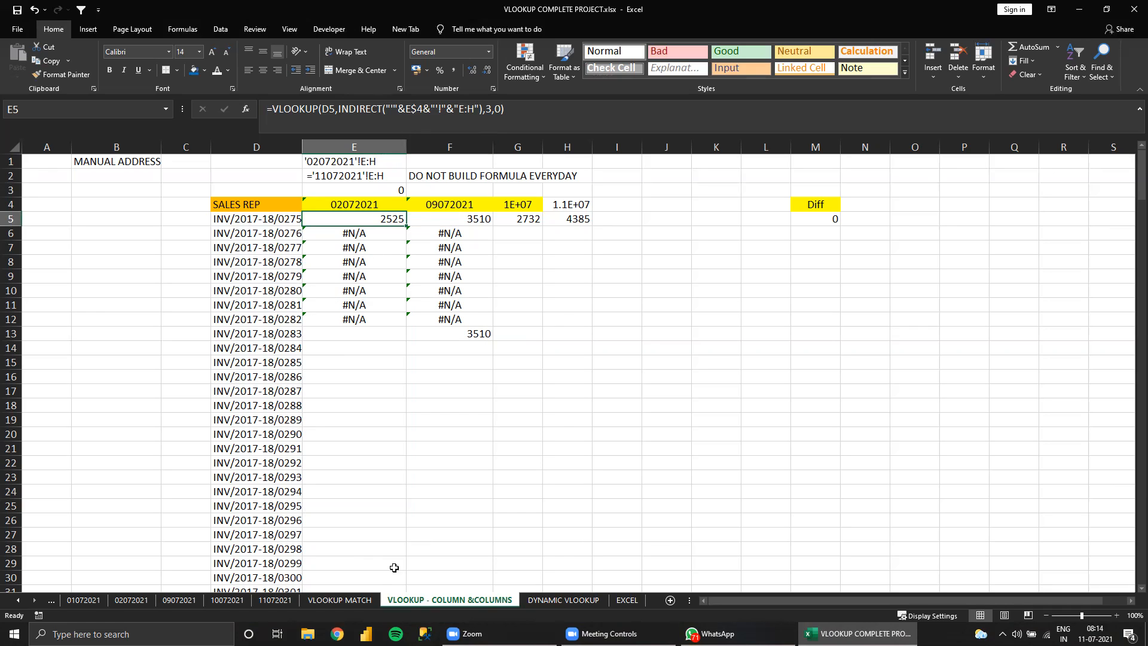
right_click(449, 601)
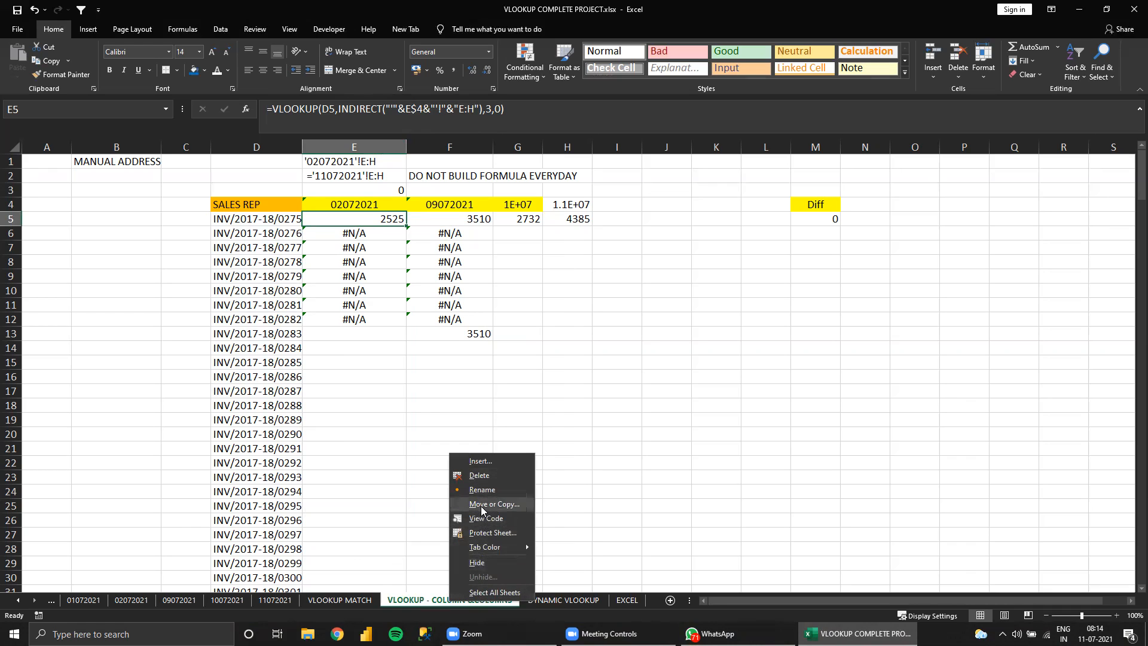
click(480, 505)
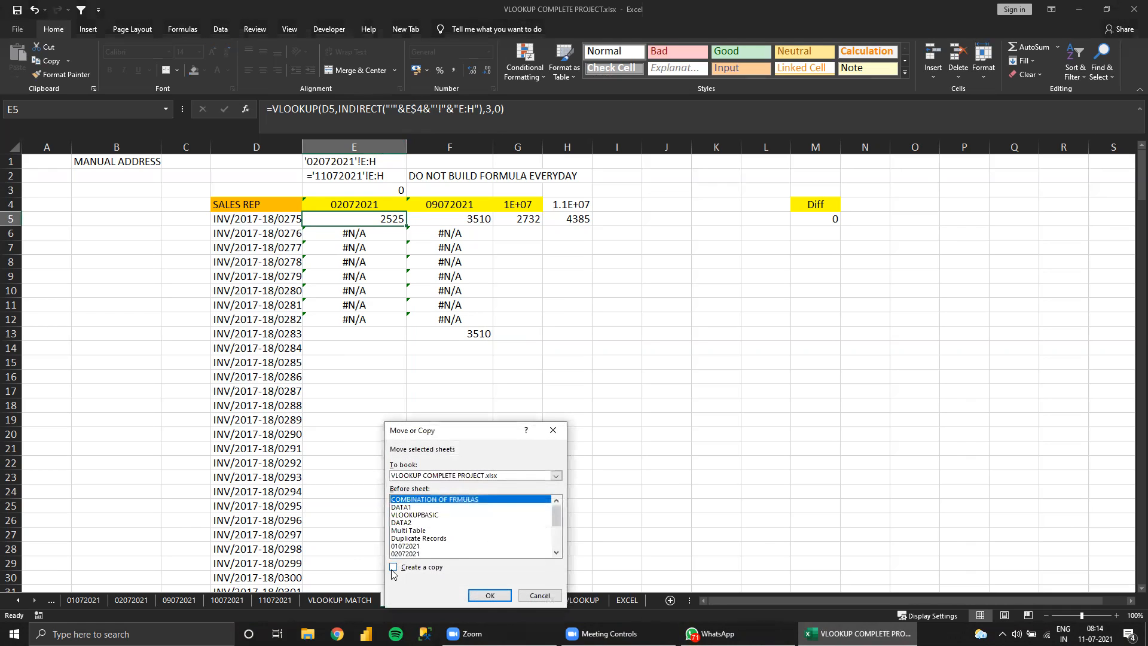
click(393, 567)
click(415, 508)
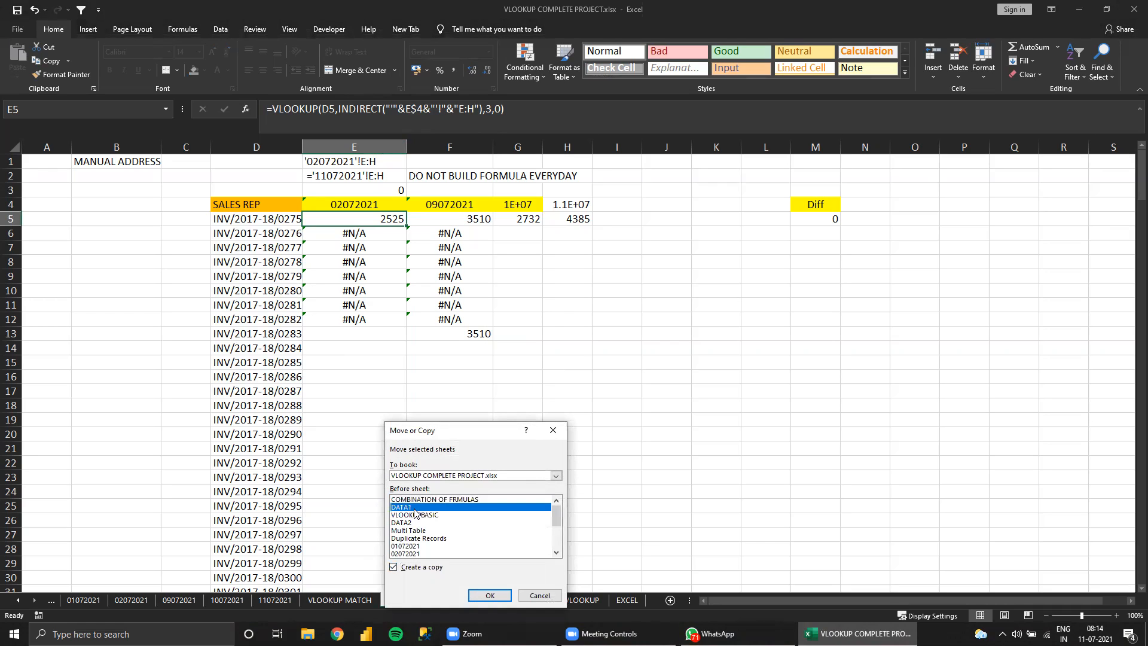
click(556, 553)
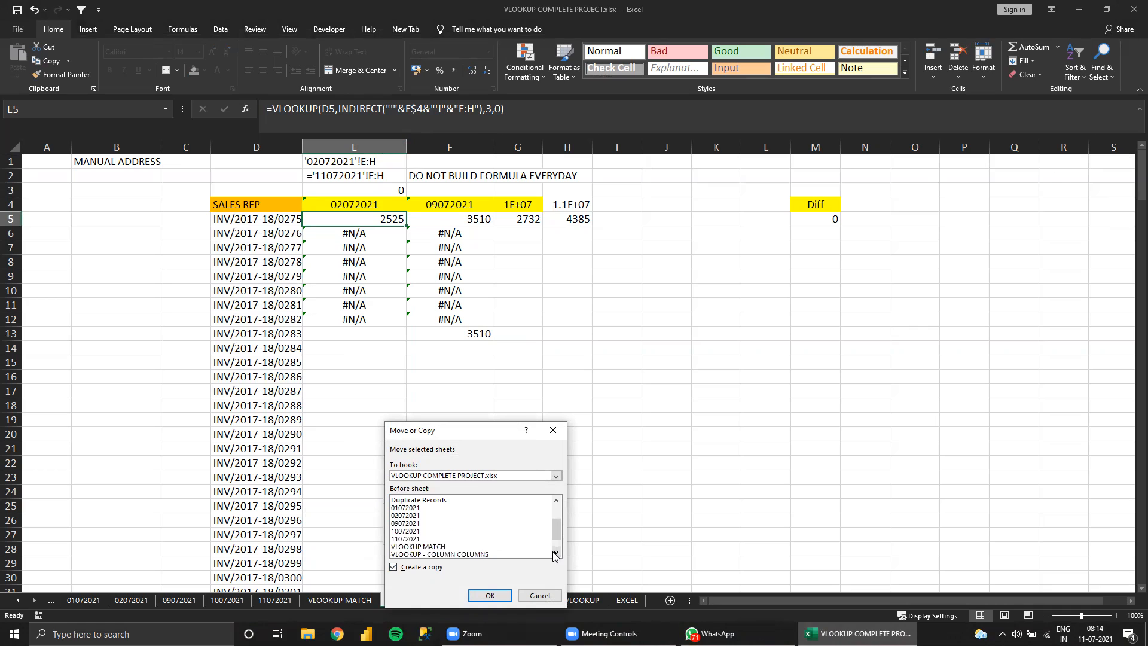
click(555, 552)
click(555, 553)
click(555, 553)
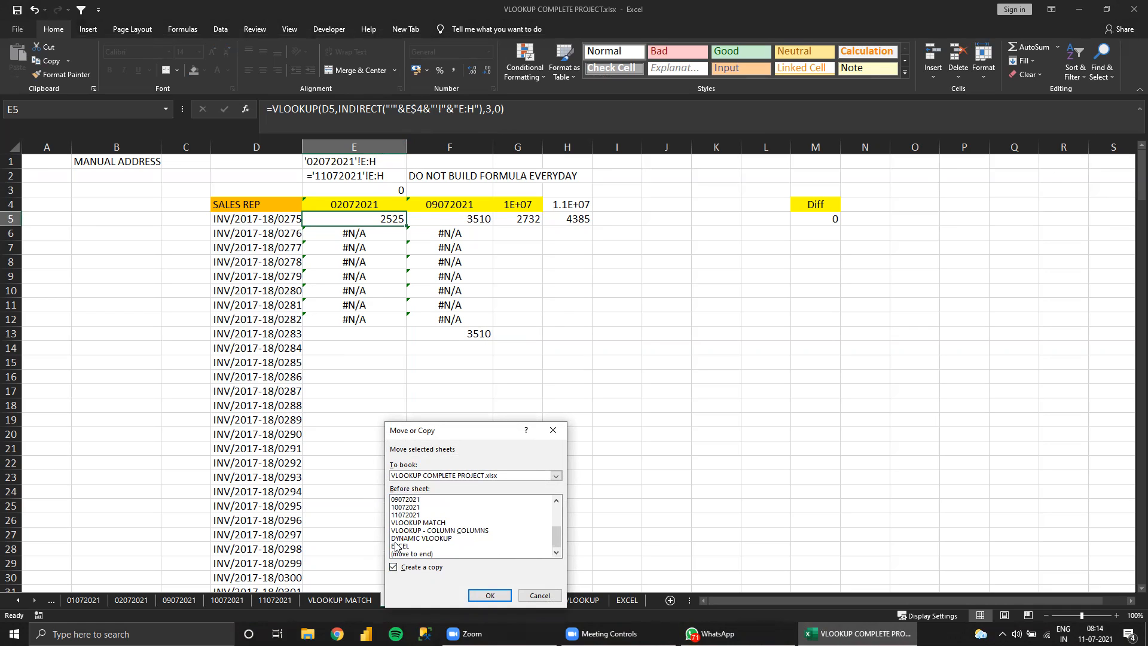
key(Escape)
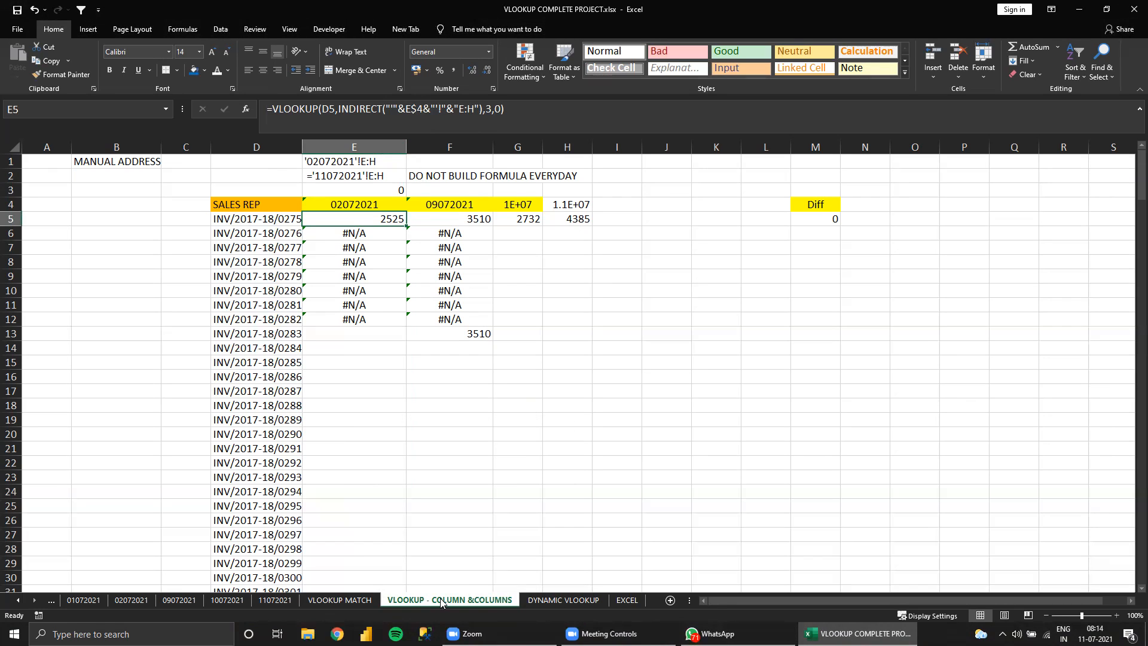
Create a copy of the VLOOKUP - COLUMN &COLUMNS sheet, placed before the DYNAMIC VLOOKUP sheet
right_click(440, 601)
click(469, 508)
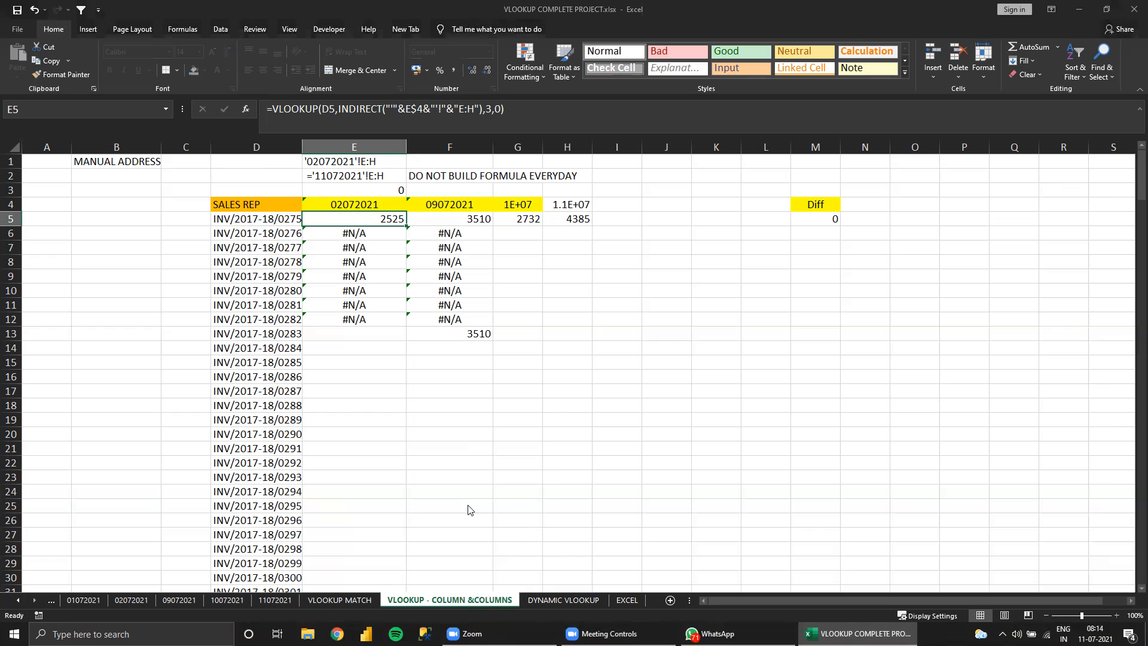
click(386, 568)
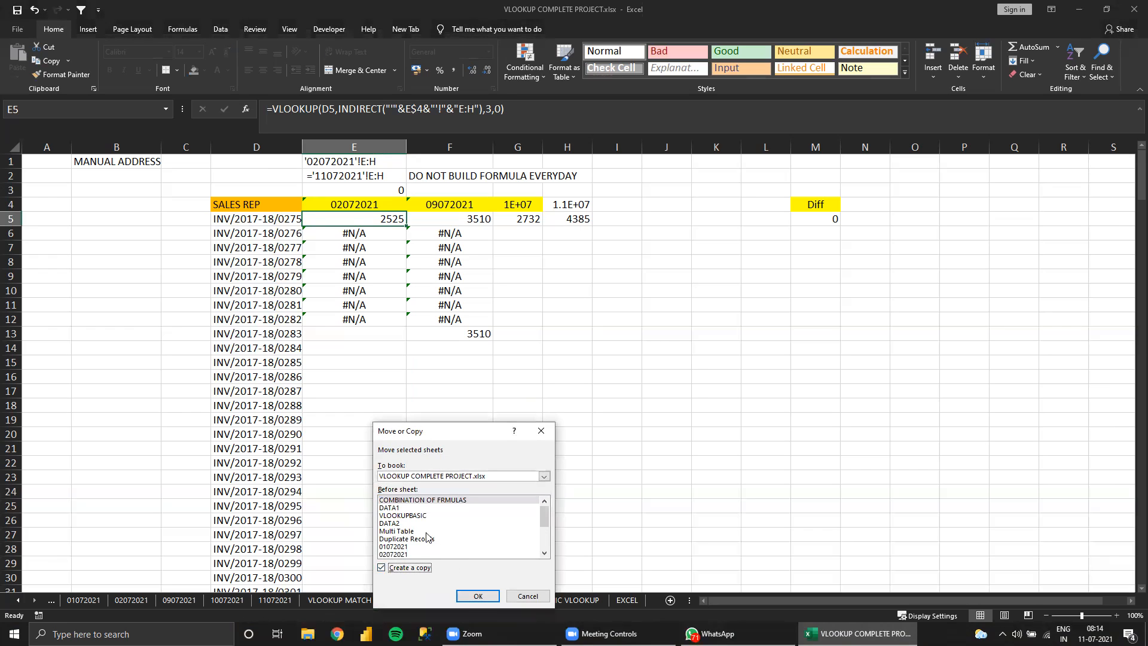
click(544, 553)
click(543, 553)
click(543, 553)
click(543, 553)
click(392, 539)
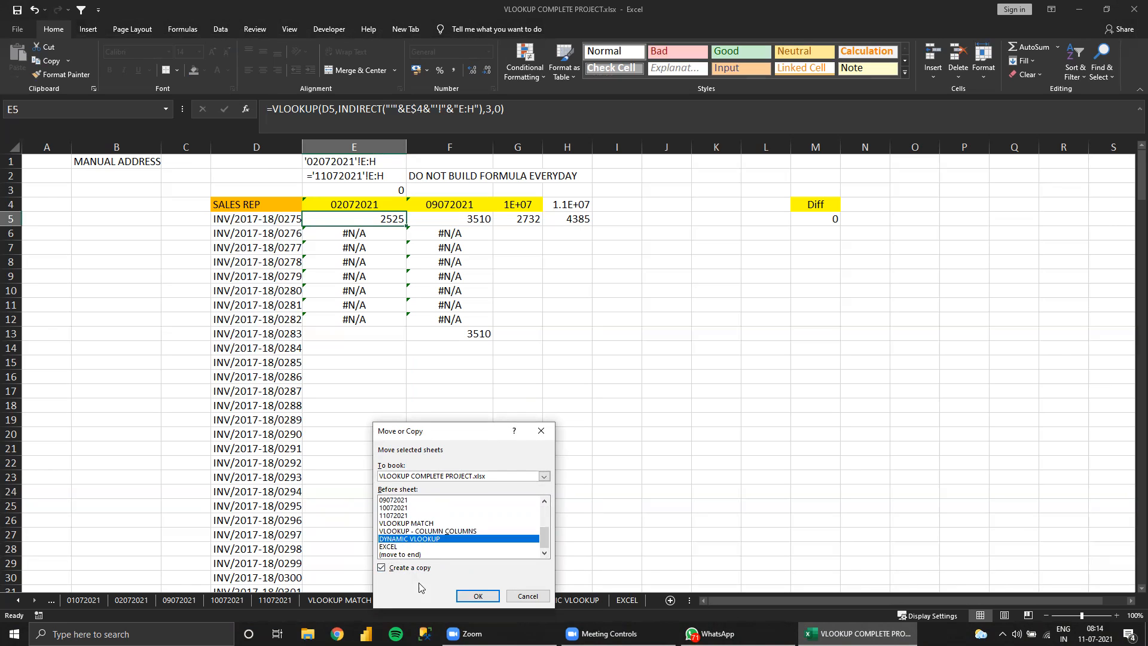
click(478, 595)
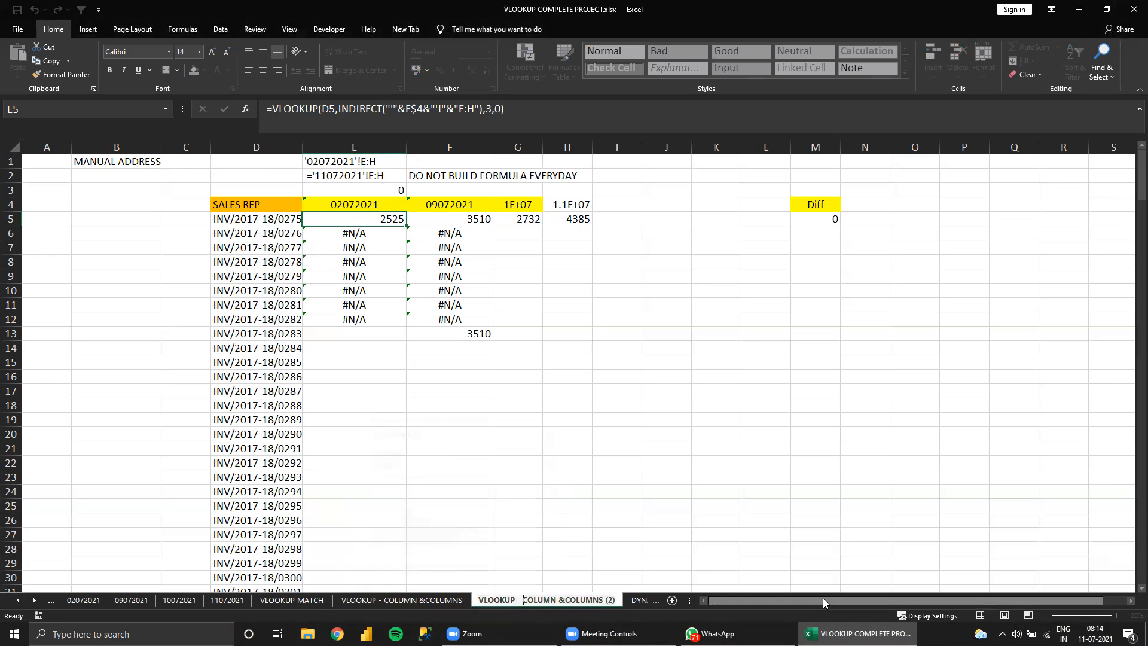
Rename the copied sheet as VLOOKUP - address
key(shift+Right)
key(shift+Right)
key(shift+Right)
key(shift+Right)
key(shift+Right)
key(shift+Right)
key(shift+Right)
key(shift+Right)
key(shift+Right)
key(shift+Right)
key(shift+Right)
key(shift+Right)
key(shift+Right)
key(shift+Right)
key(shift+Right)
key(shift+Right)
key(shift+Right)
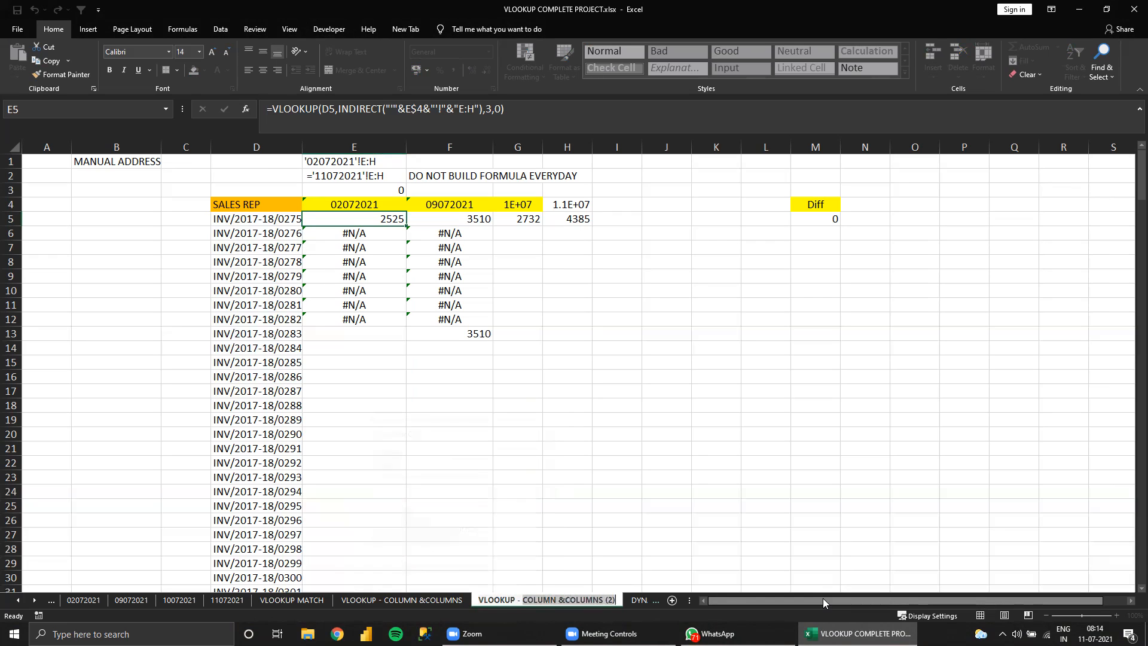
text(address)
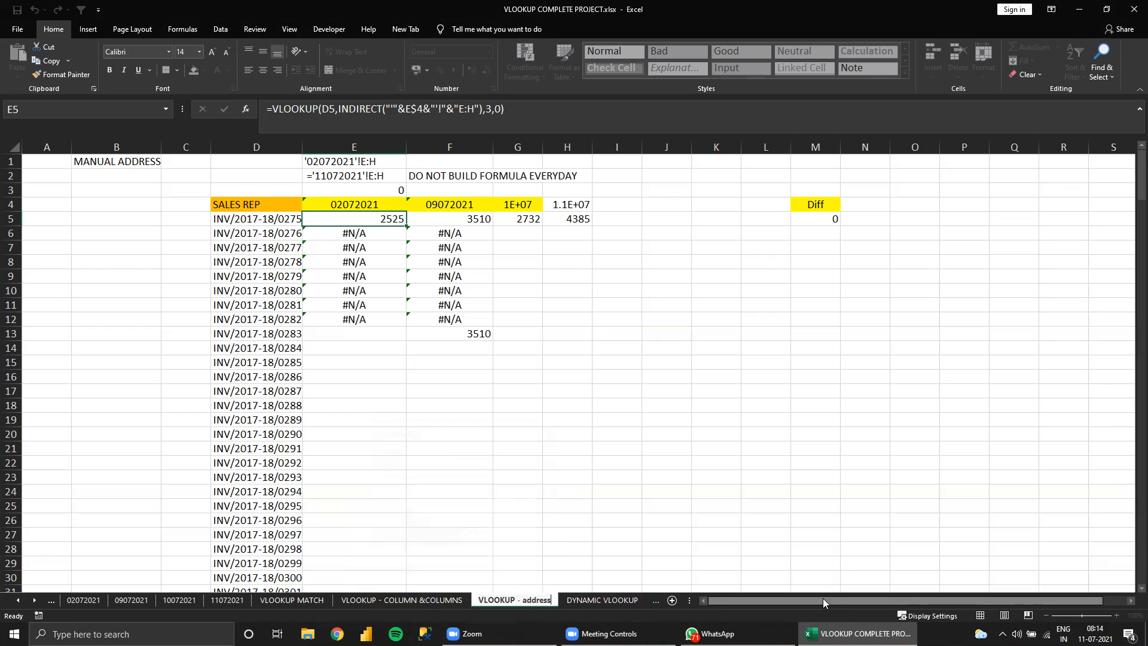
key(Return)
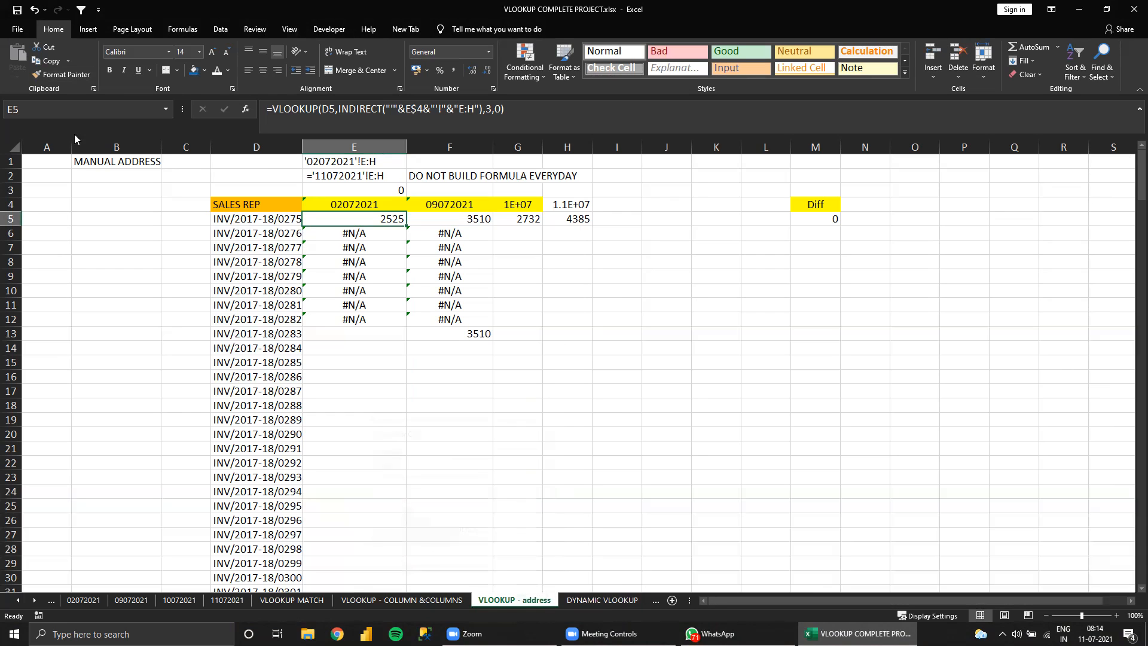
Clear the manual address notes in A1:H3 and enter the heading ADDRESS FORMUAL in B1
drag(66, 161, 585, 194)
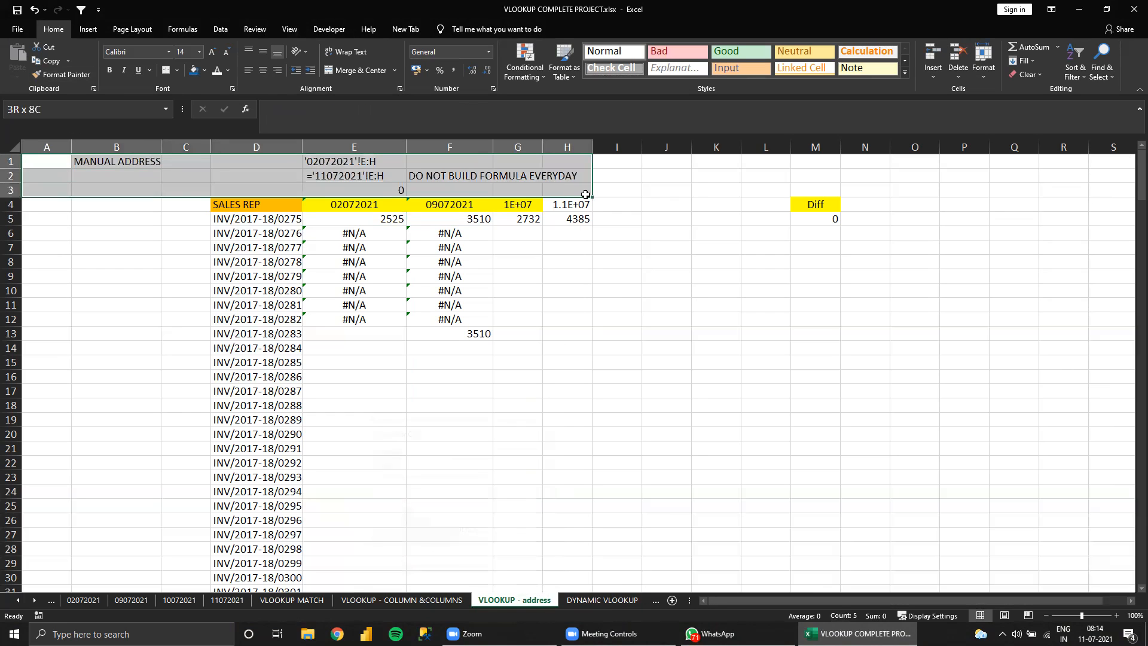
key(Delete)
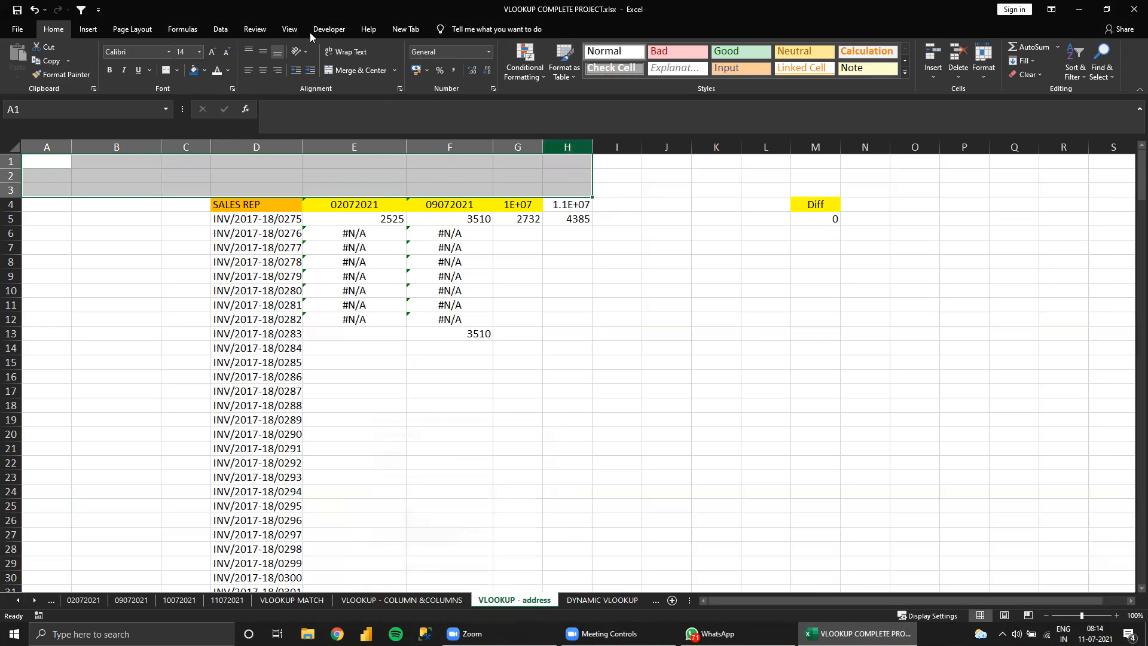
click(342, 172)
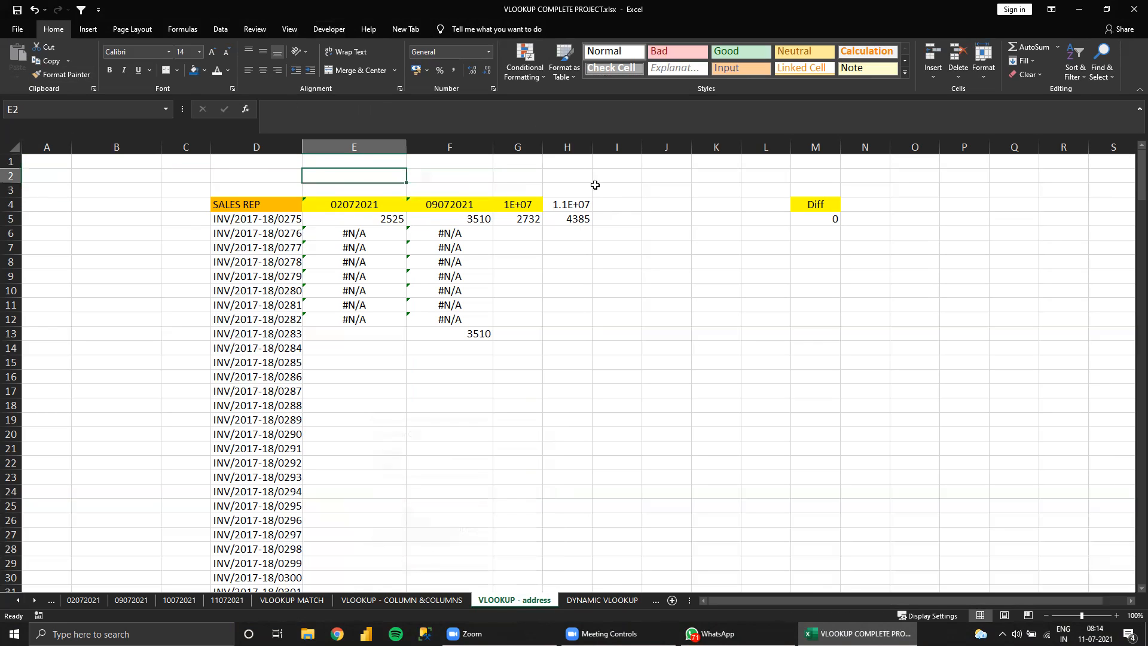
click(97, 162)
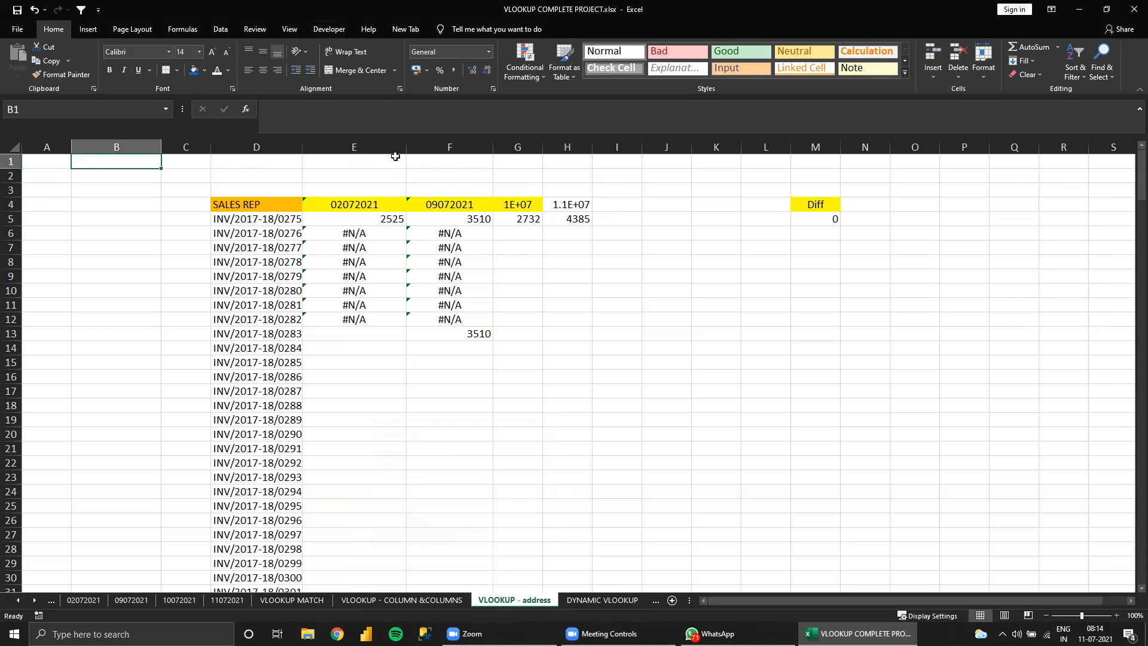
text(ADDRESS FORMUAL)
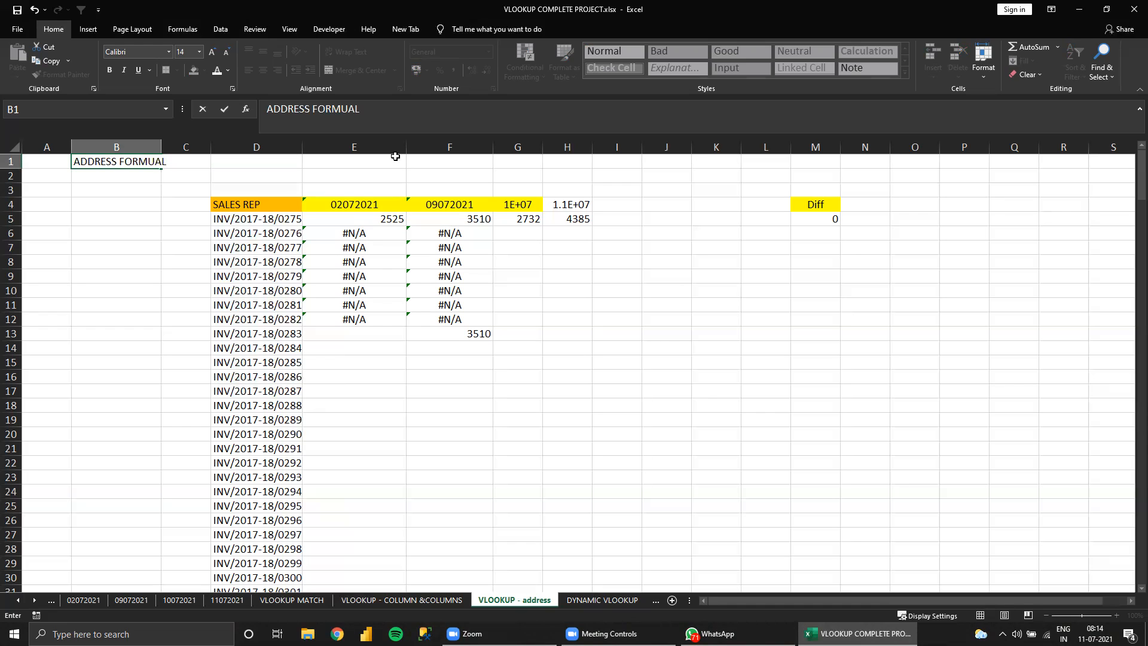
key(Return)
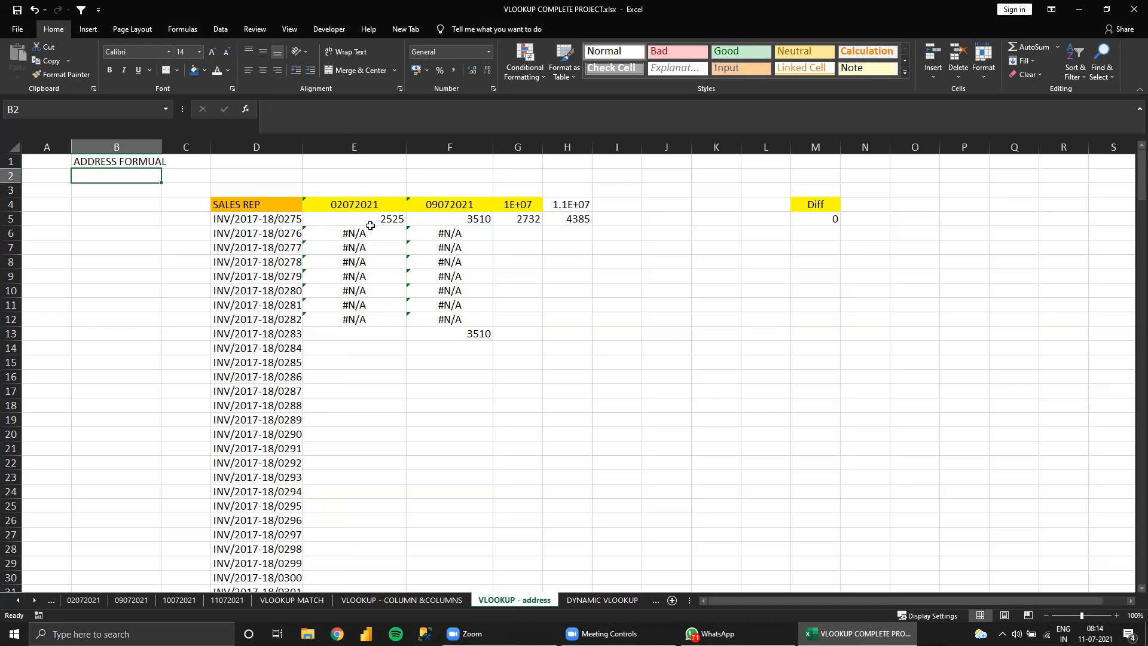
Clear the lookup results in E5:L21 and widen column G slightly so its date header fits
drag(357, 221, 762, 448)
key(Delete)
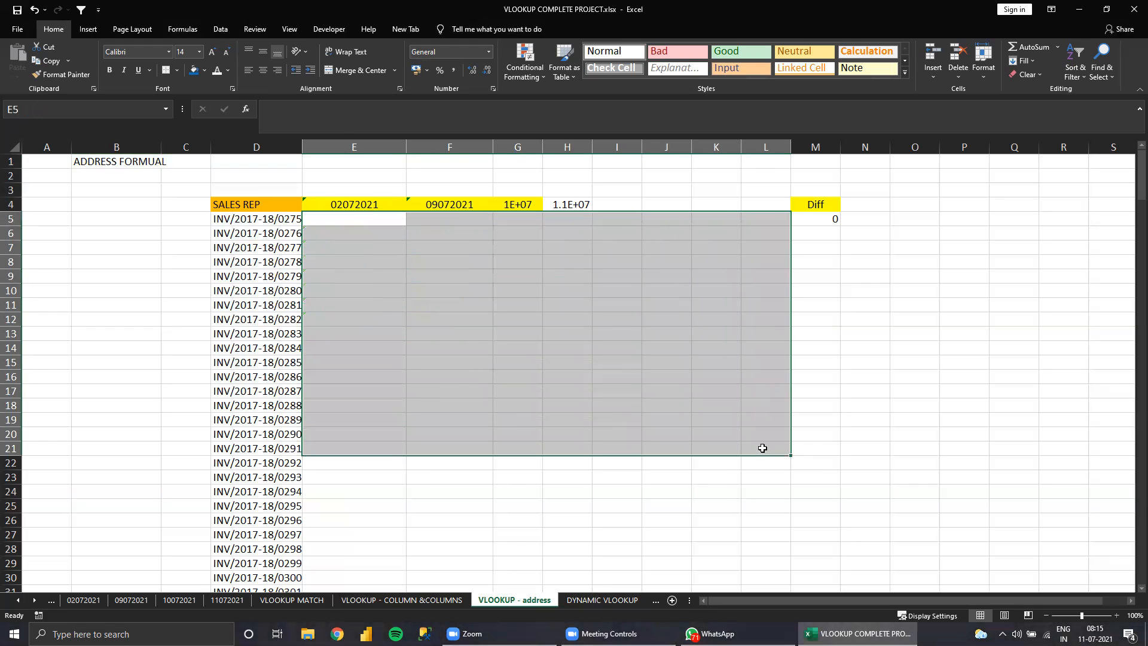
drag(565, 211, 925, 197)
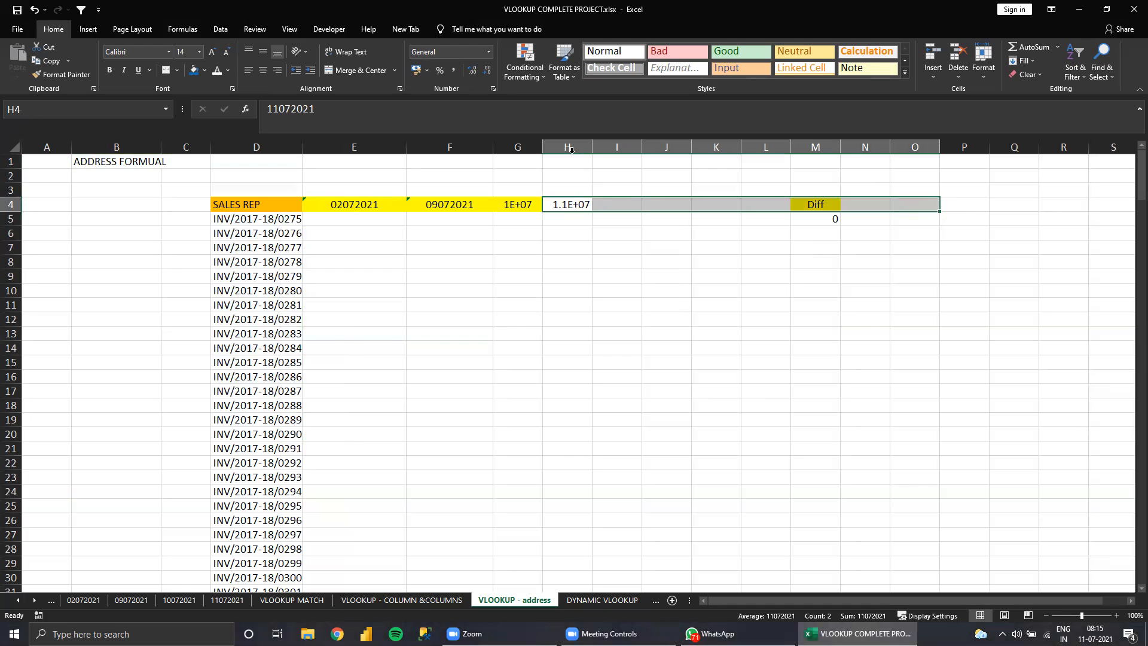
drag(544, 147, 546, 147)
click(616, 245)
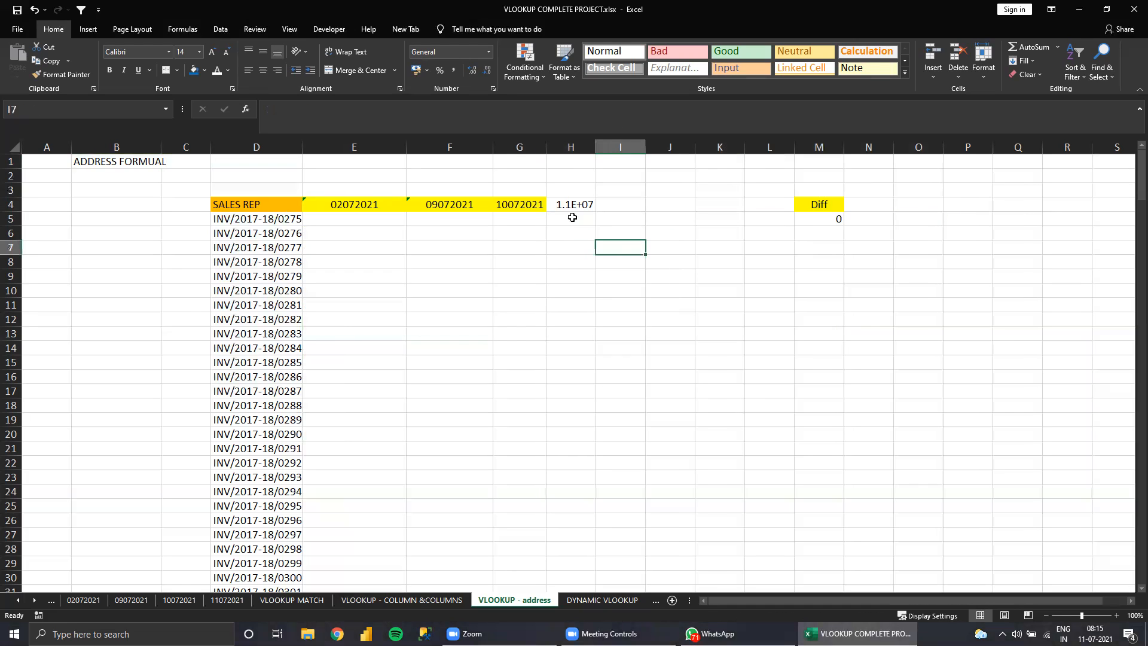
Move the VLOOKUP - address sheet directly after the 11072021 sheet
click(378, 175)
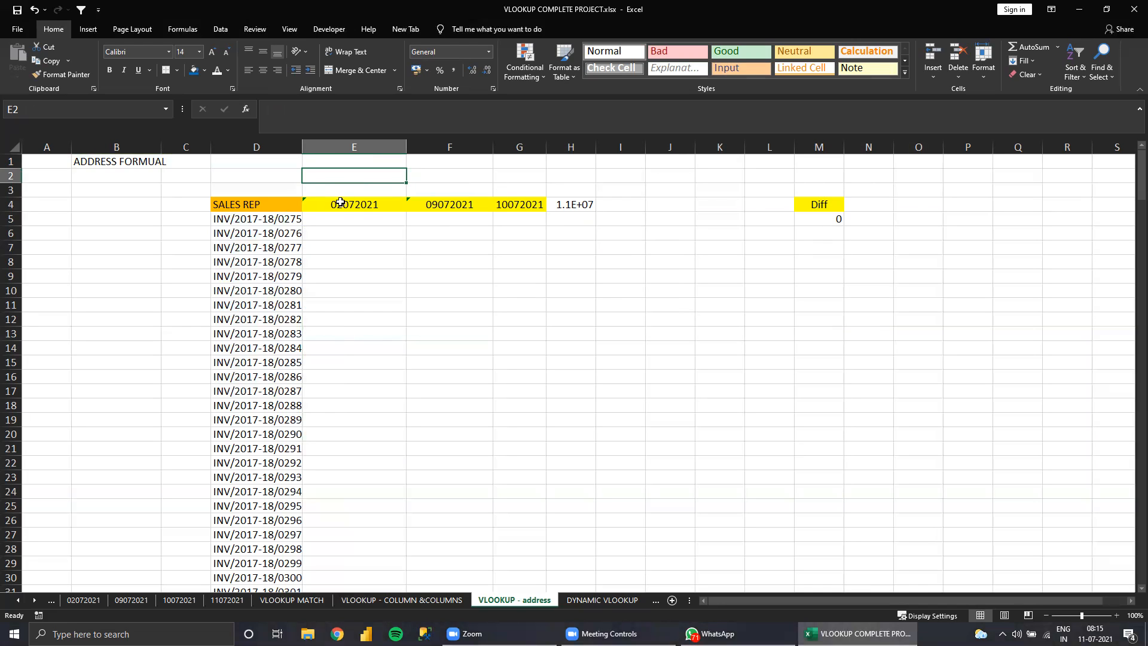
click(415, 599)
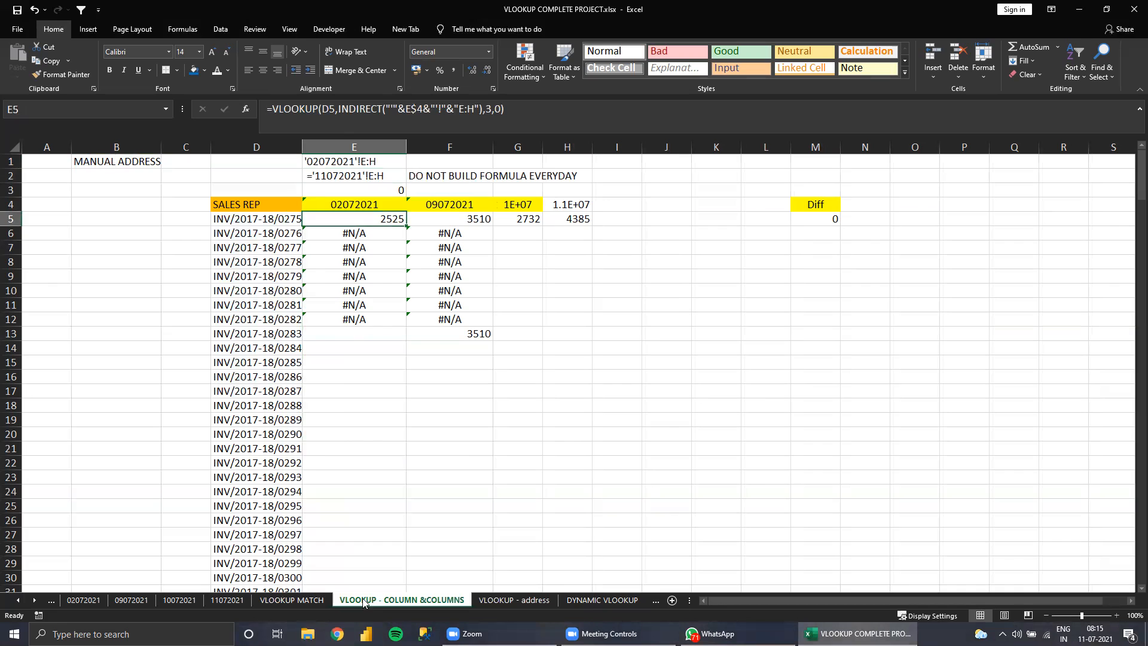
click(293, 599)
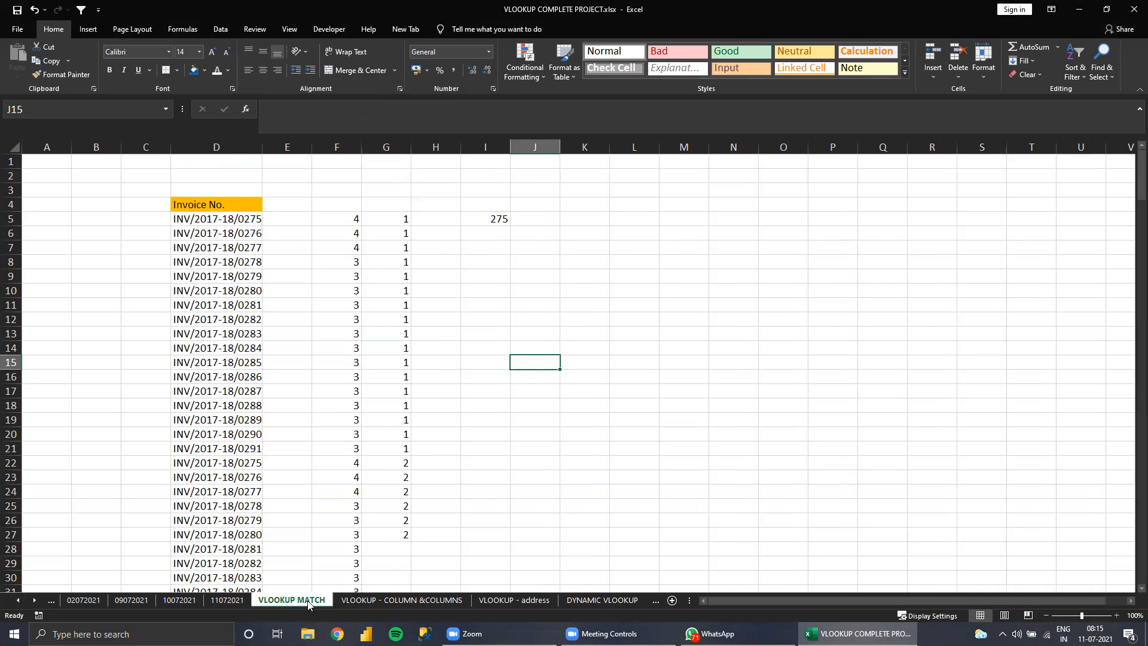
click(234, 601)
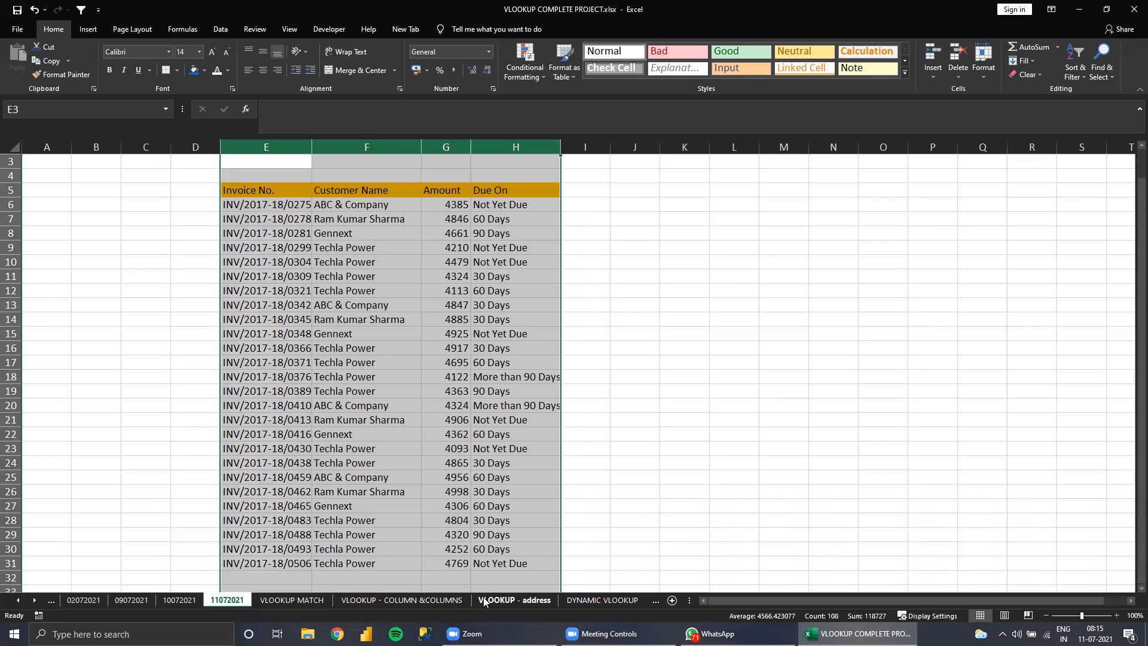
click(515, 601)
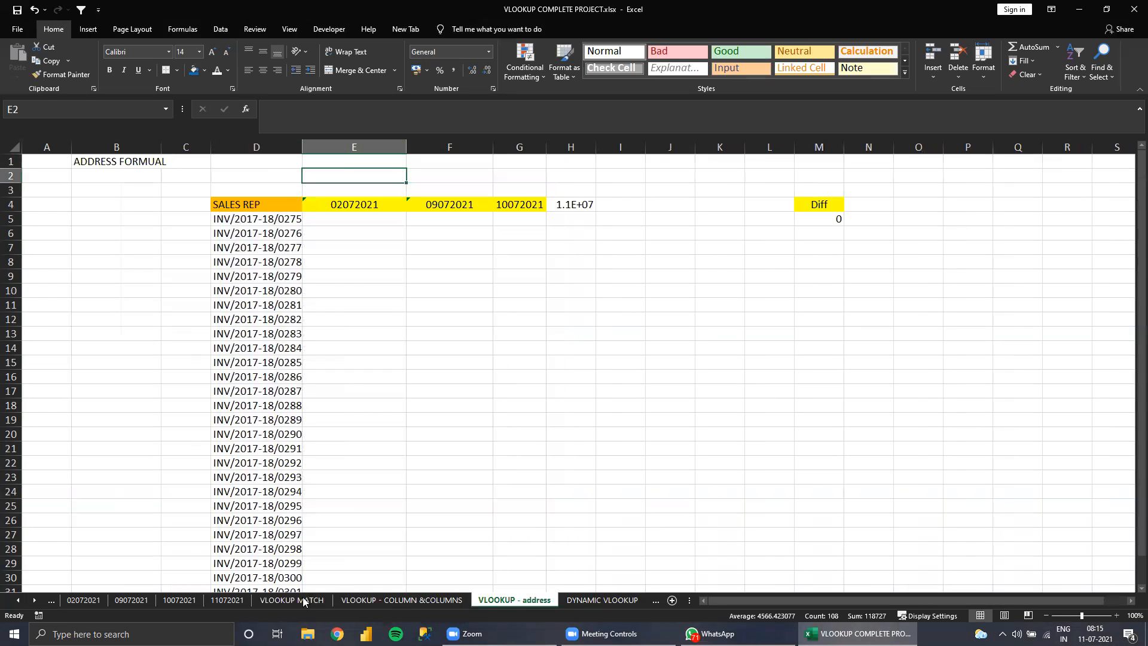
drag(237, 601, 234, 557)
Check the row and column position of the Invoice No. header on the 11072021 sheet, and return to VLOOKUP - address
click(230, 600)
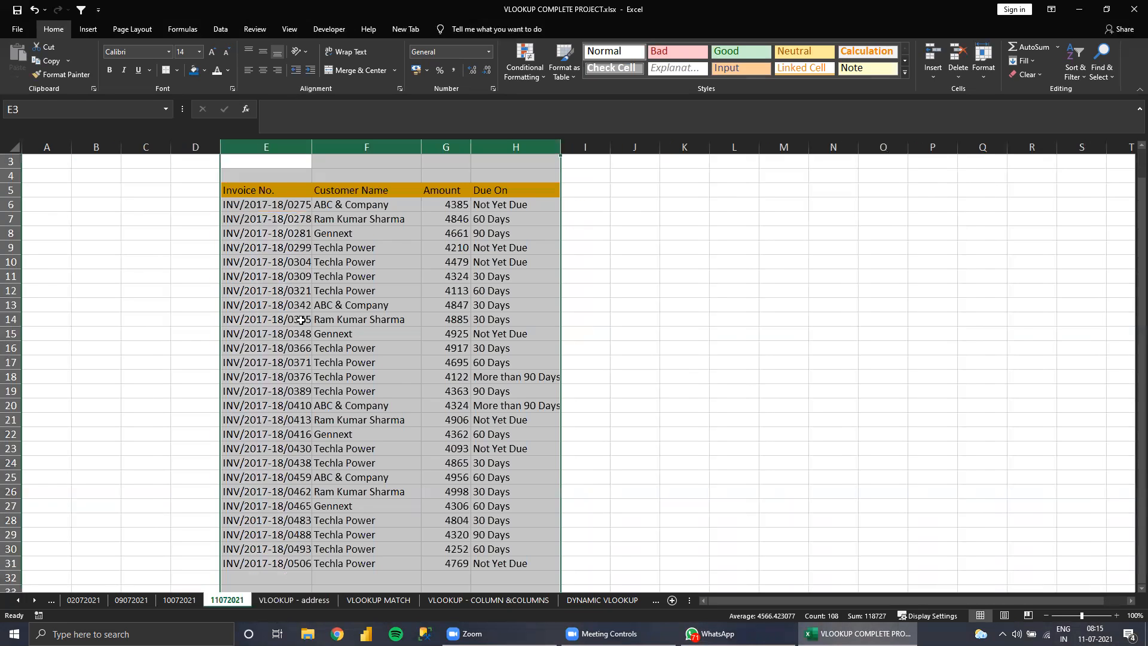
click(250, 190)
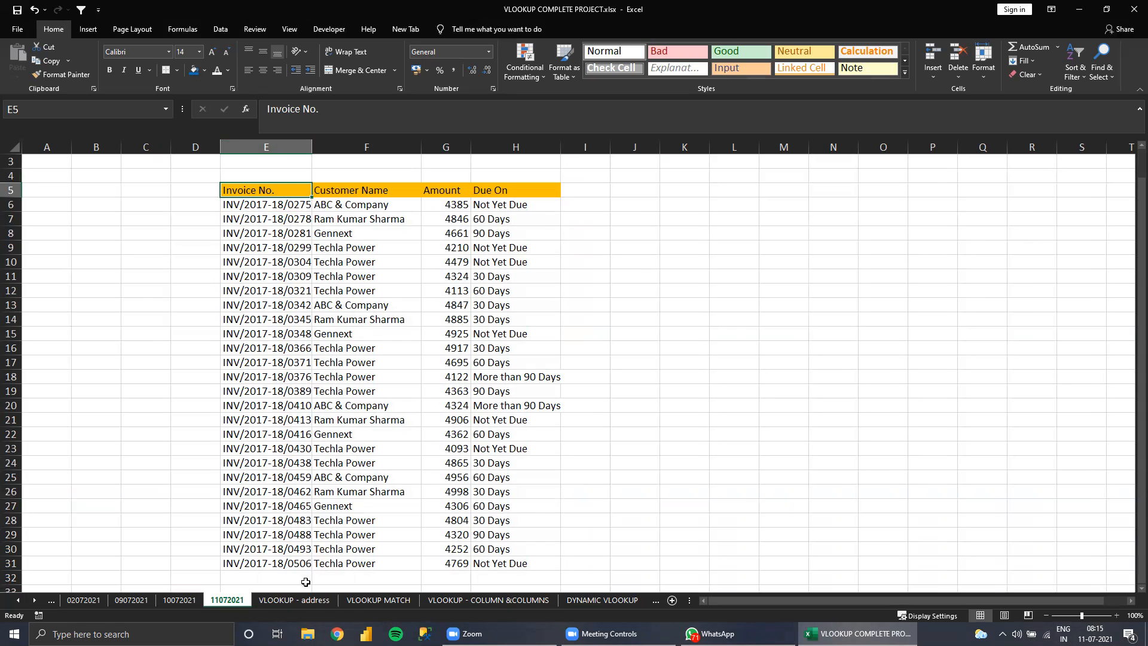
click(293, 600)
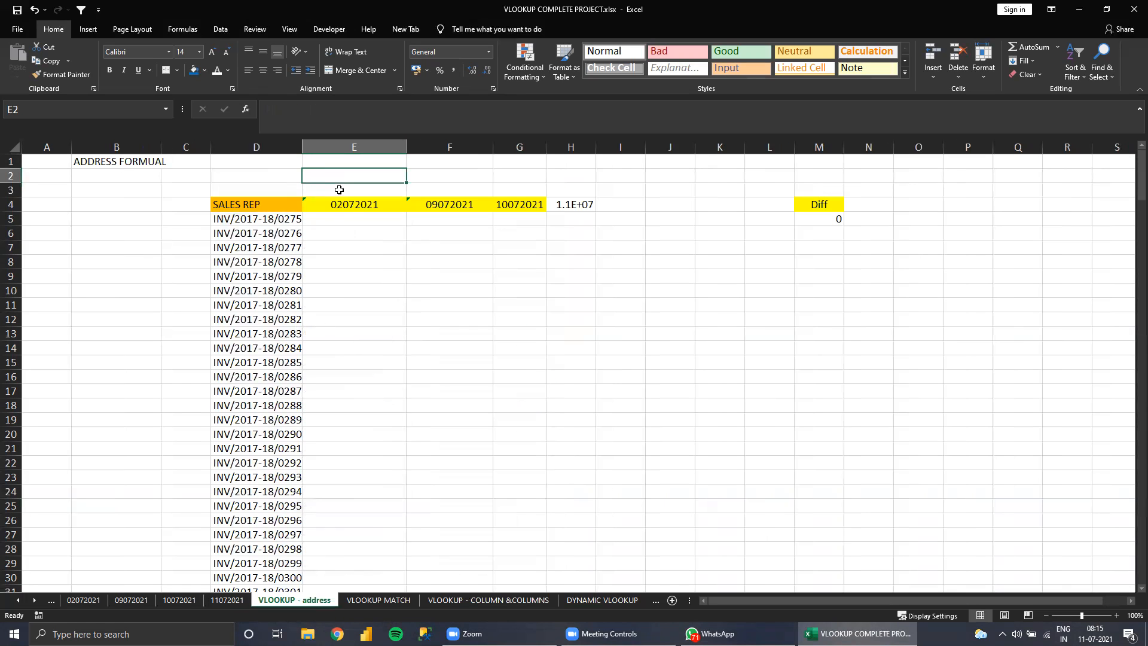
Enter =ADDRESS(5,5,4,1,E4) in E5 to build a relative A1-style reference using the sheet name in E4
click(340, 218)
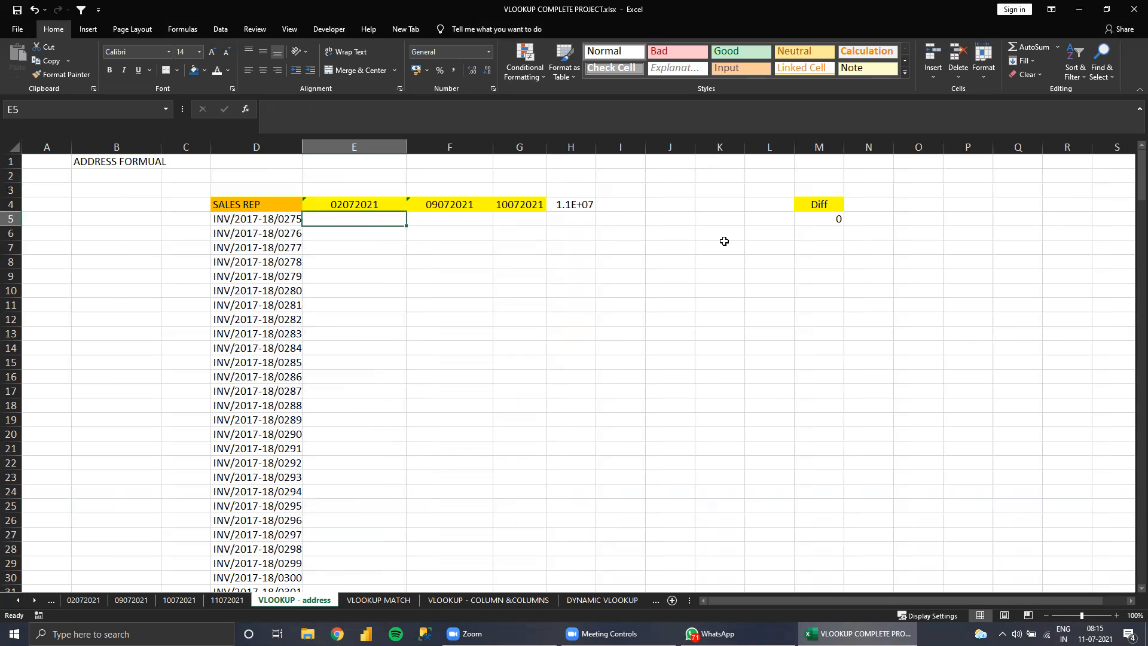
text(=ADDRESS()
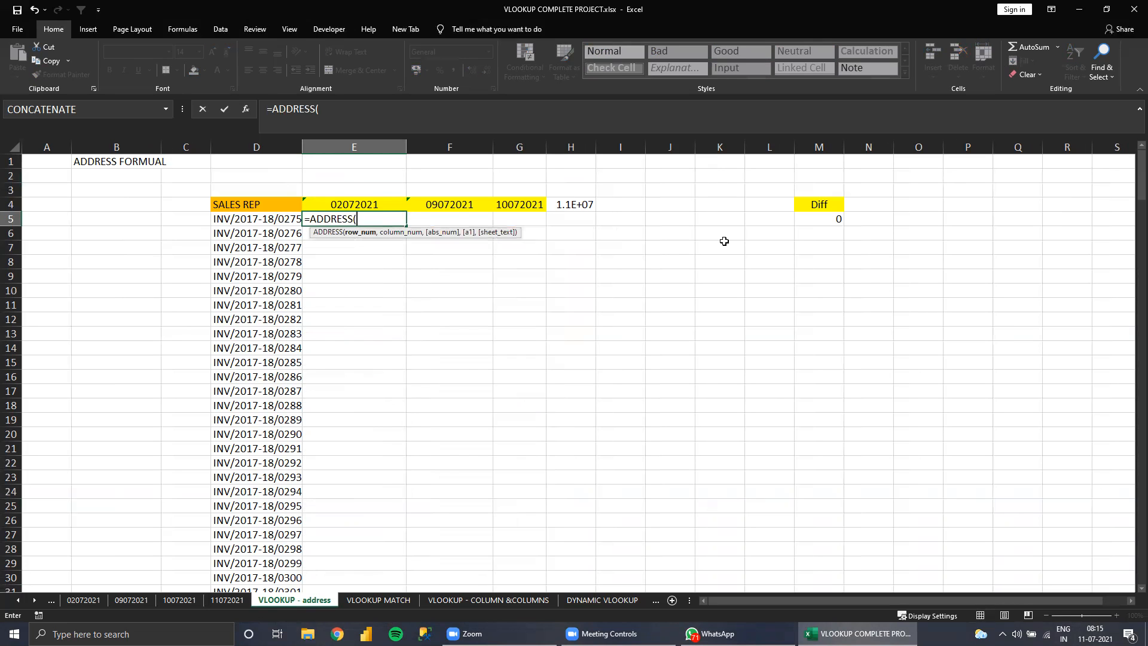
text(5,)
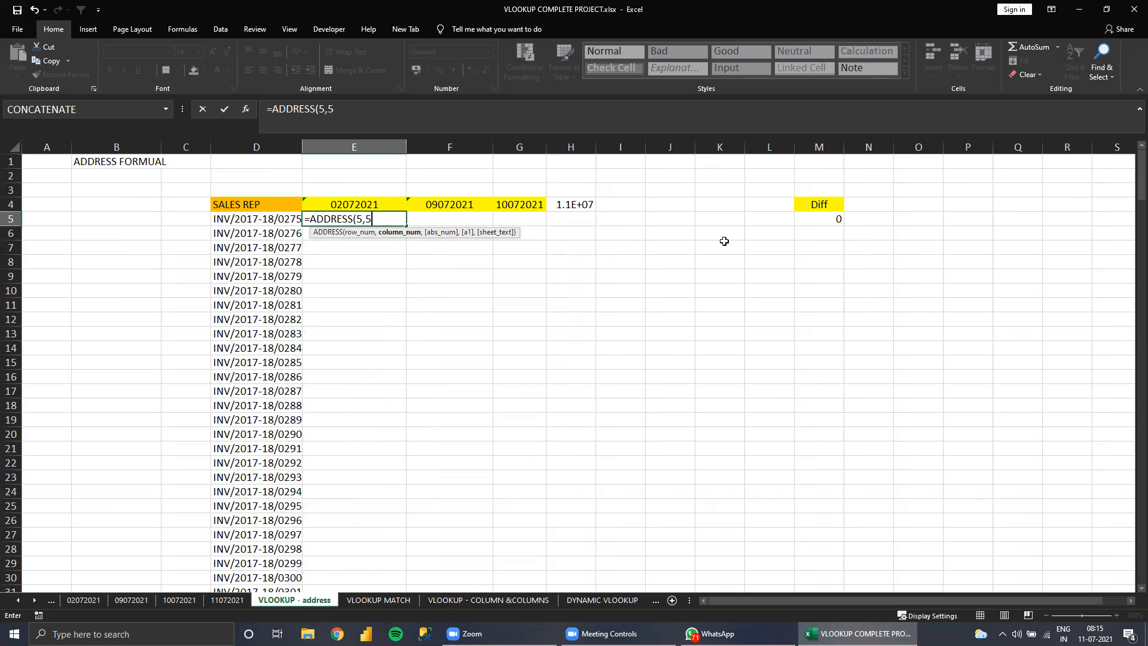
text(5,)
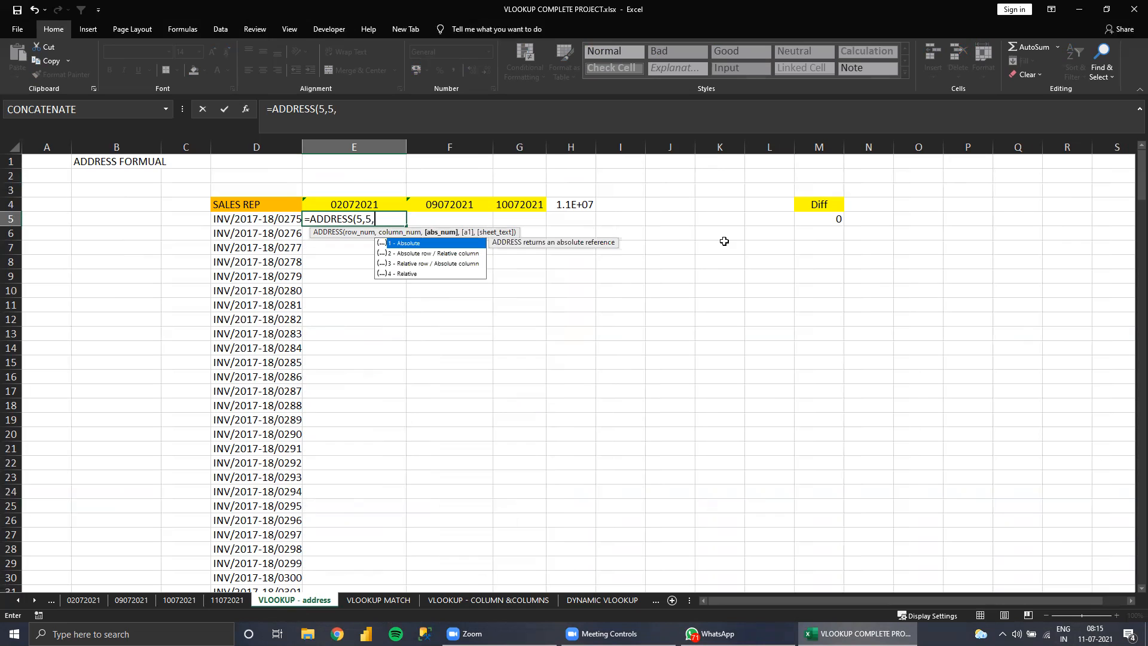
text(4,1)
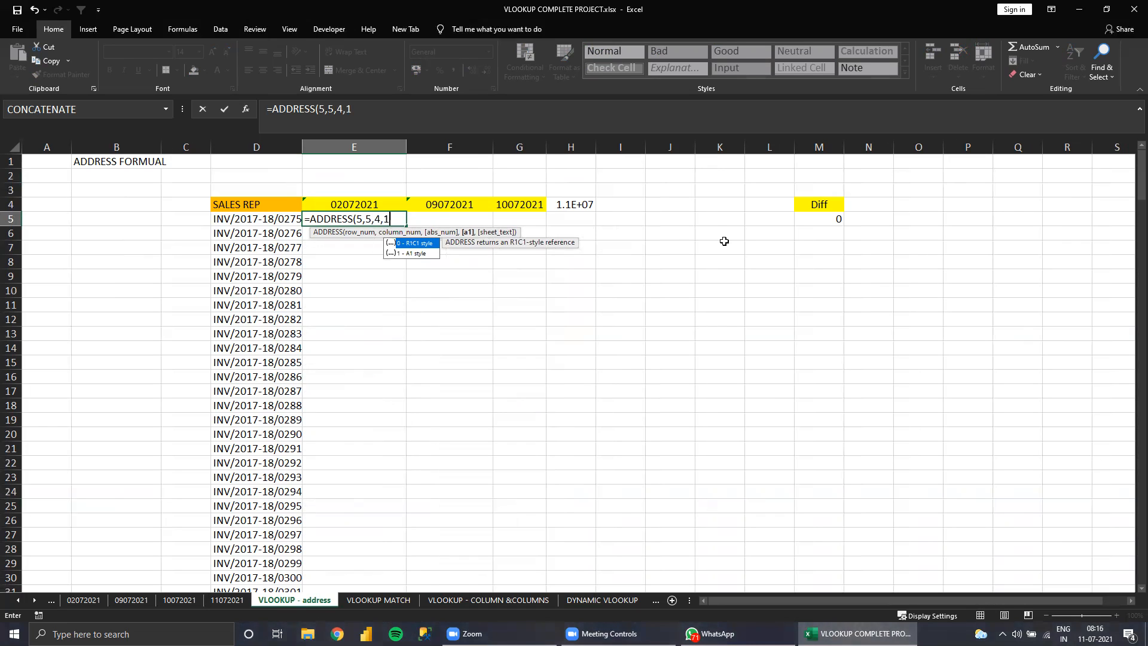
text(,)
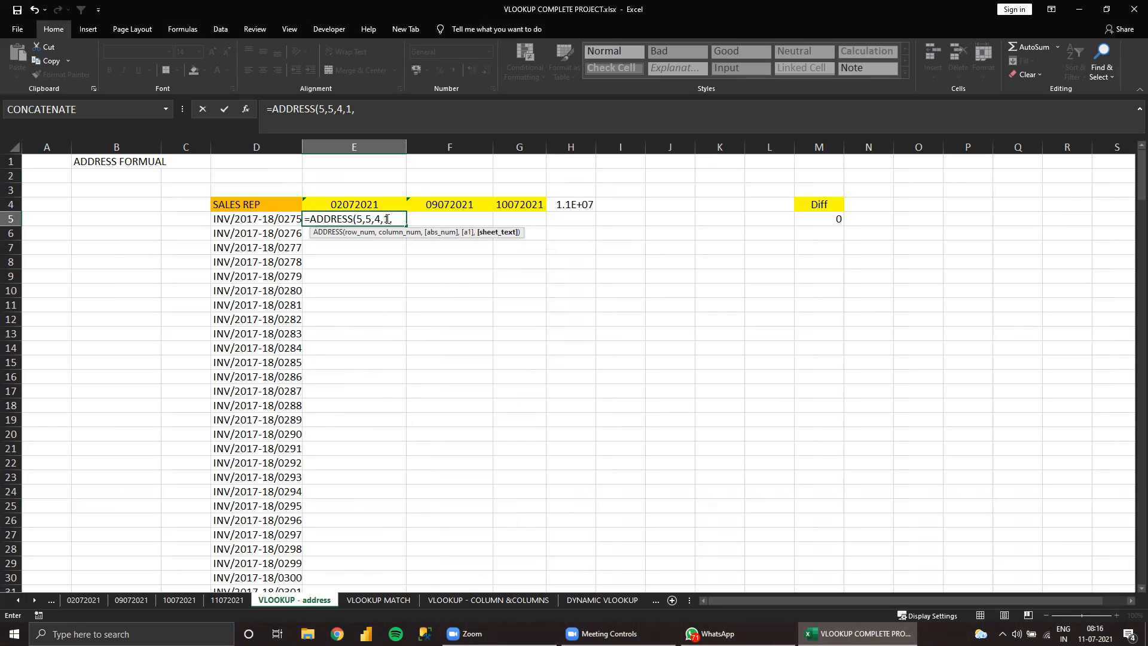
click(360, 205)
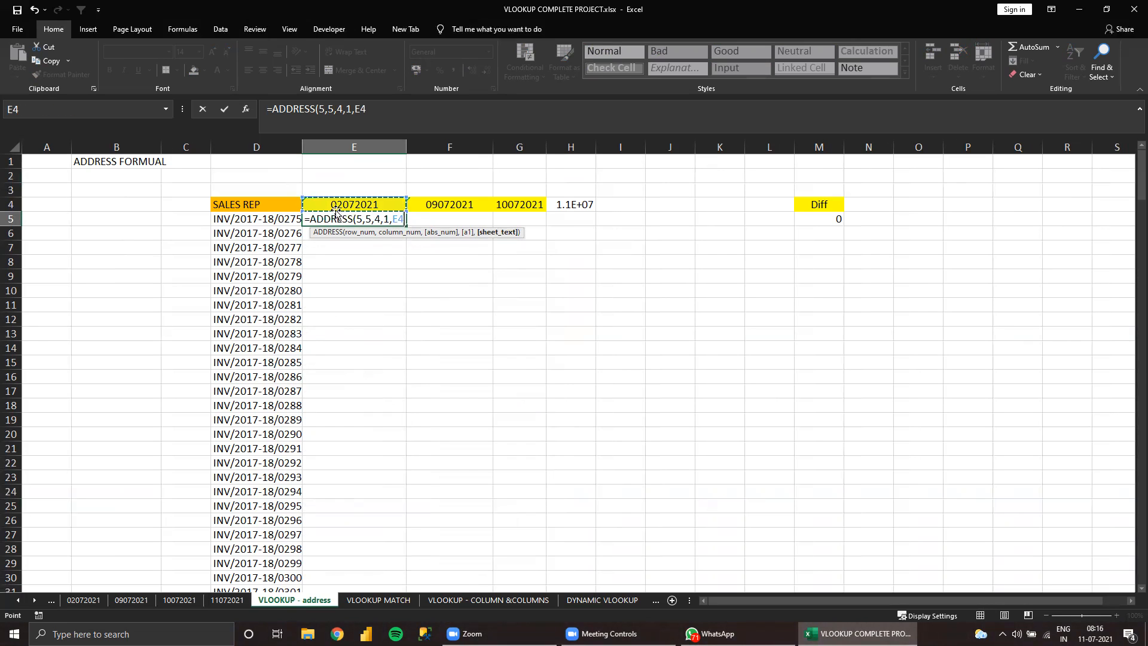
key(Return)
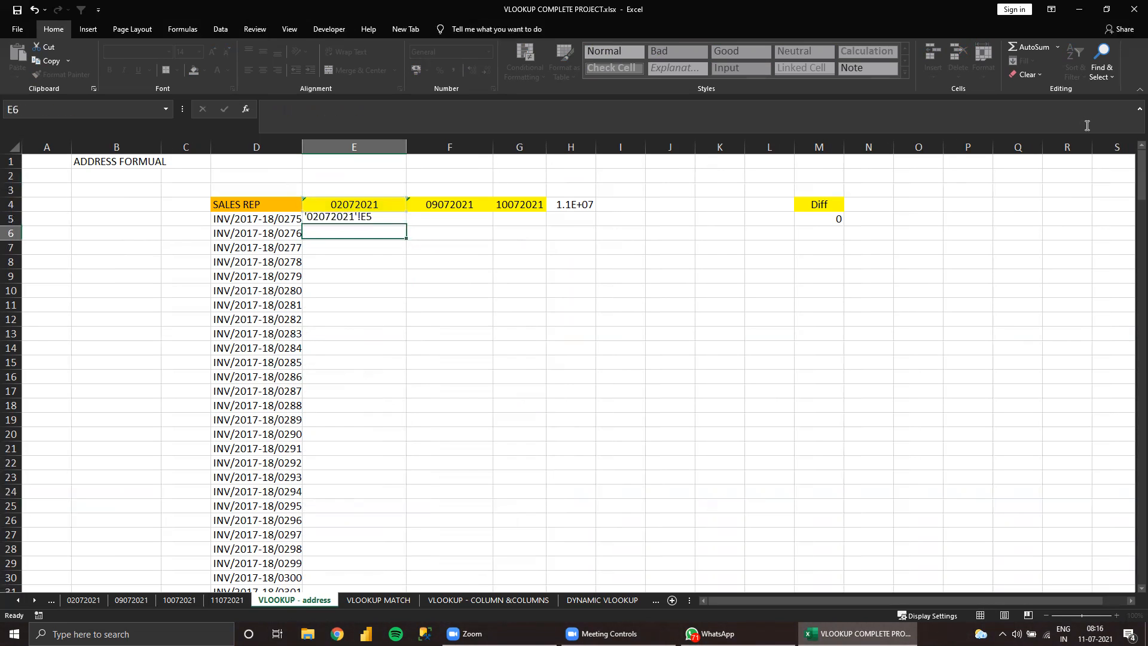
key(Up)
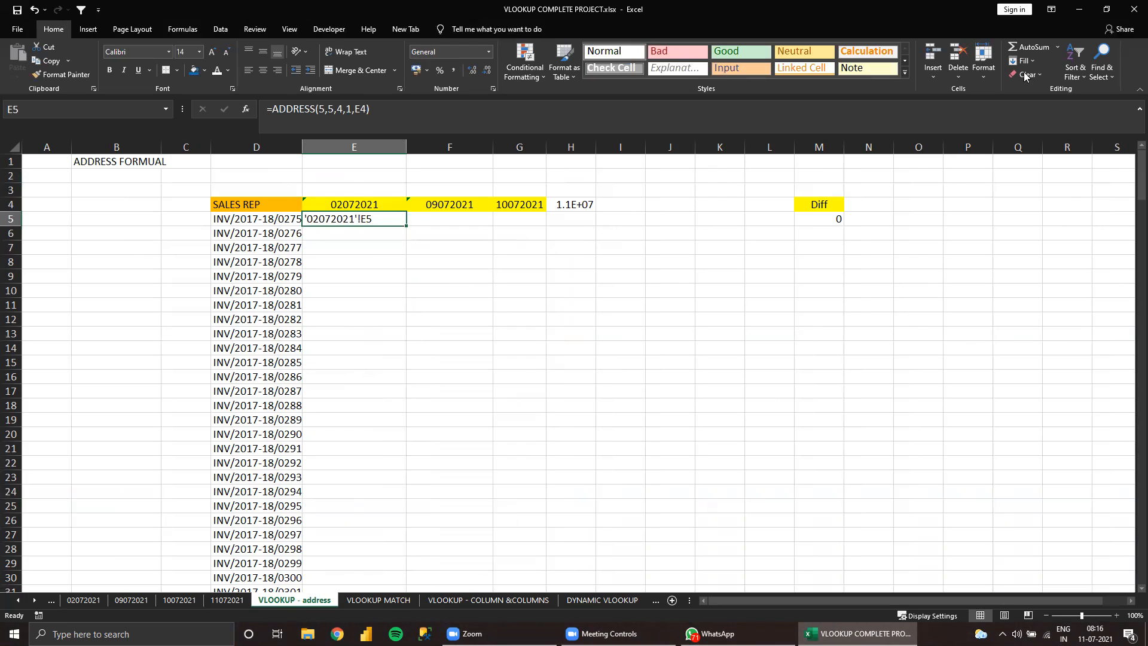
Compare the ADDRESS result in E5 with the manual address on VLOOKUP - COLUMN &COLUMNS and the table layout on 11072021
click(456, 600)
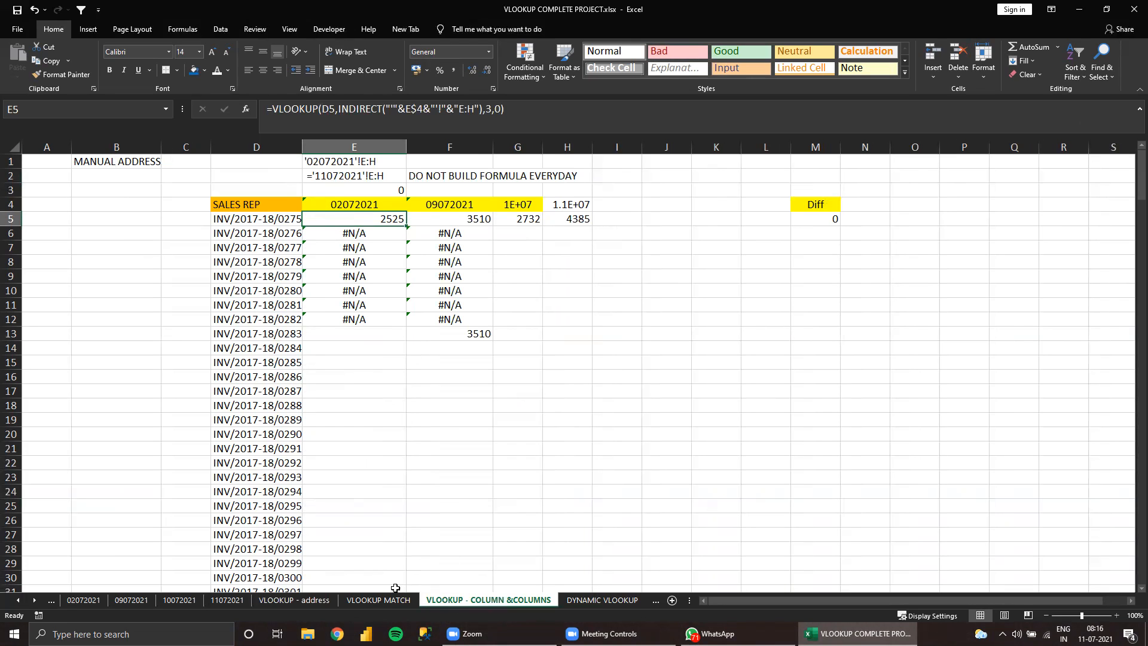
click(332, 598)
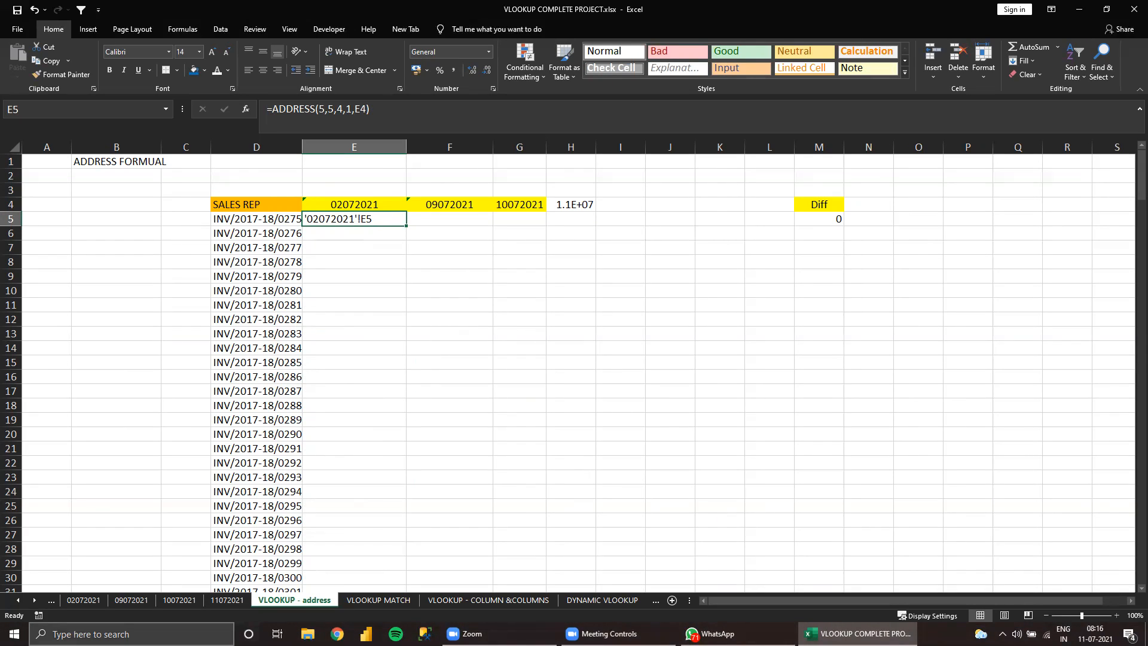
click(227, 600)
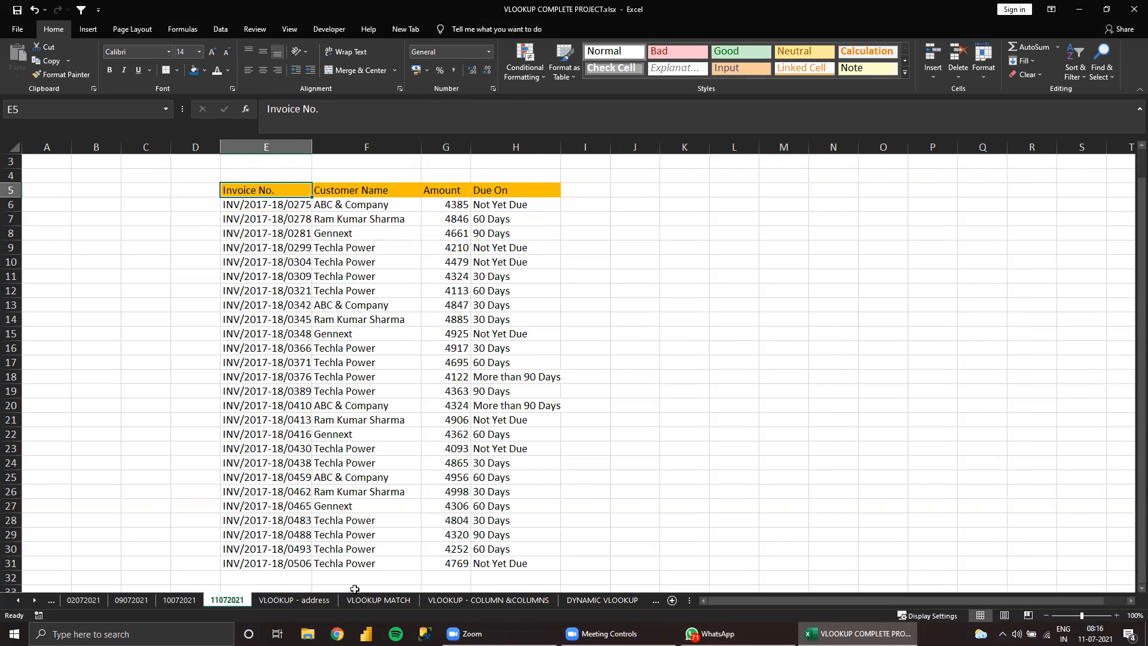
click(293, 599)
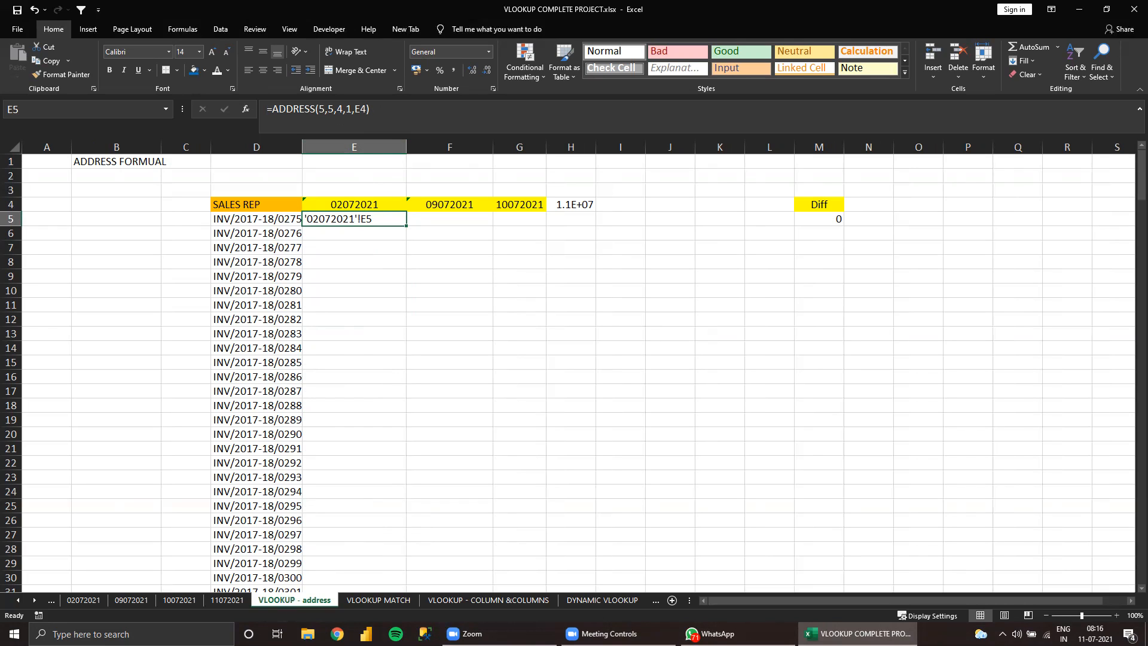
Check the Due On column's number with a temporary COLUMN formula in H4 of the 11072021 sheet, and return to VLOOKUP - address
click(220, 604)
click(513, 175)
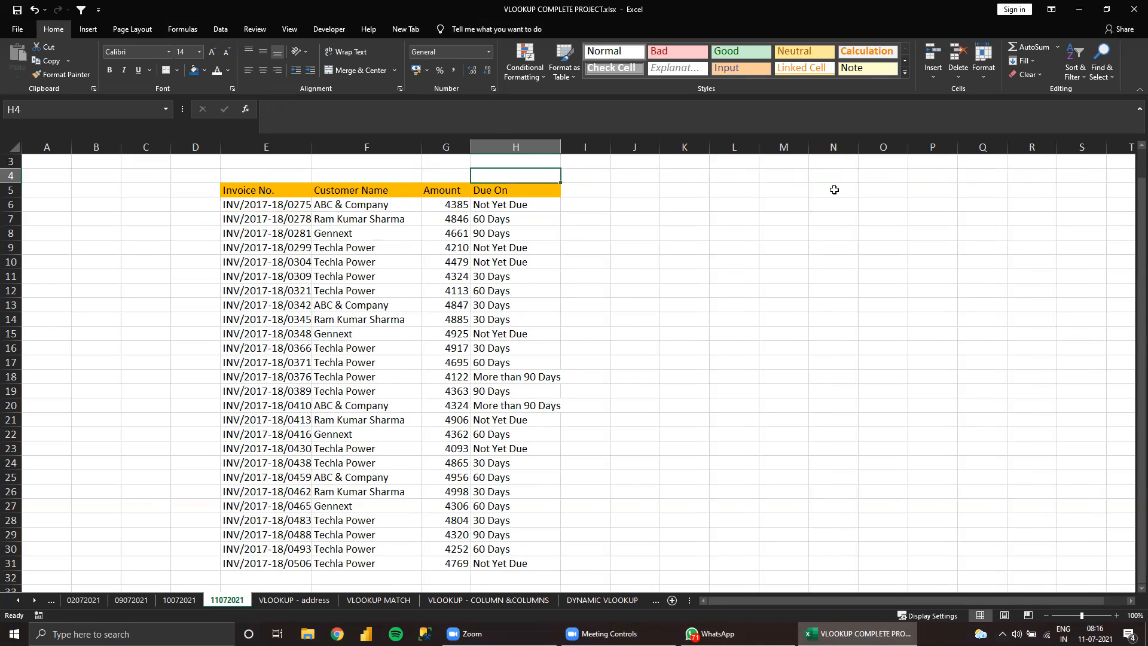
text(=)
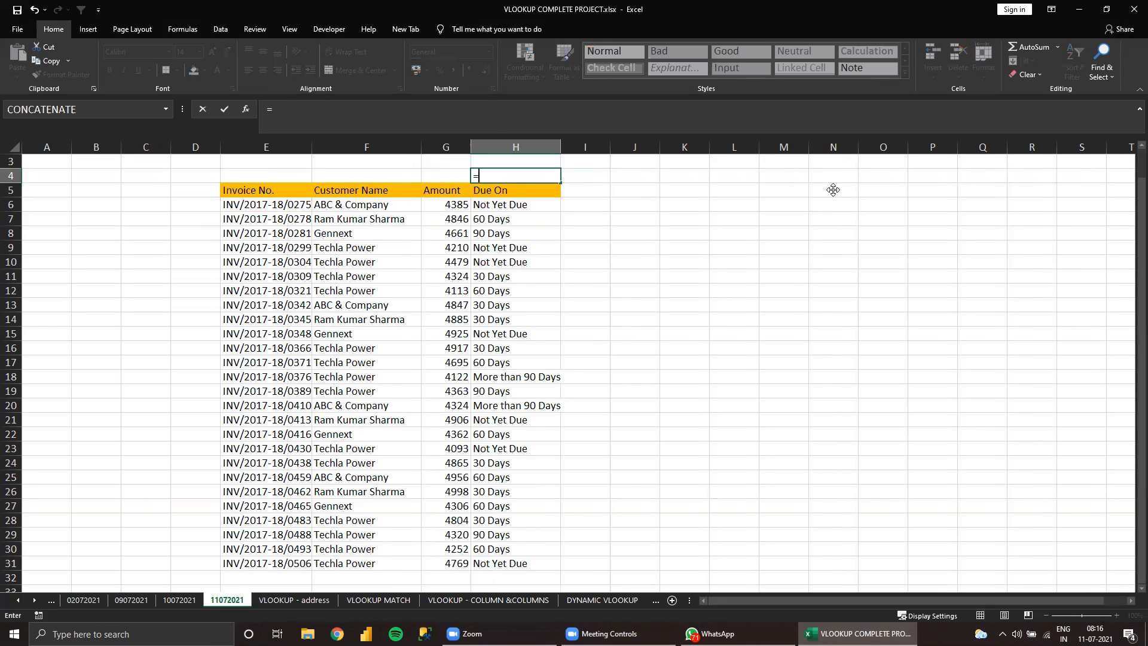
text(COLUMN()
key(Return)
key(Up)
key(Delete)
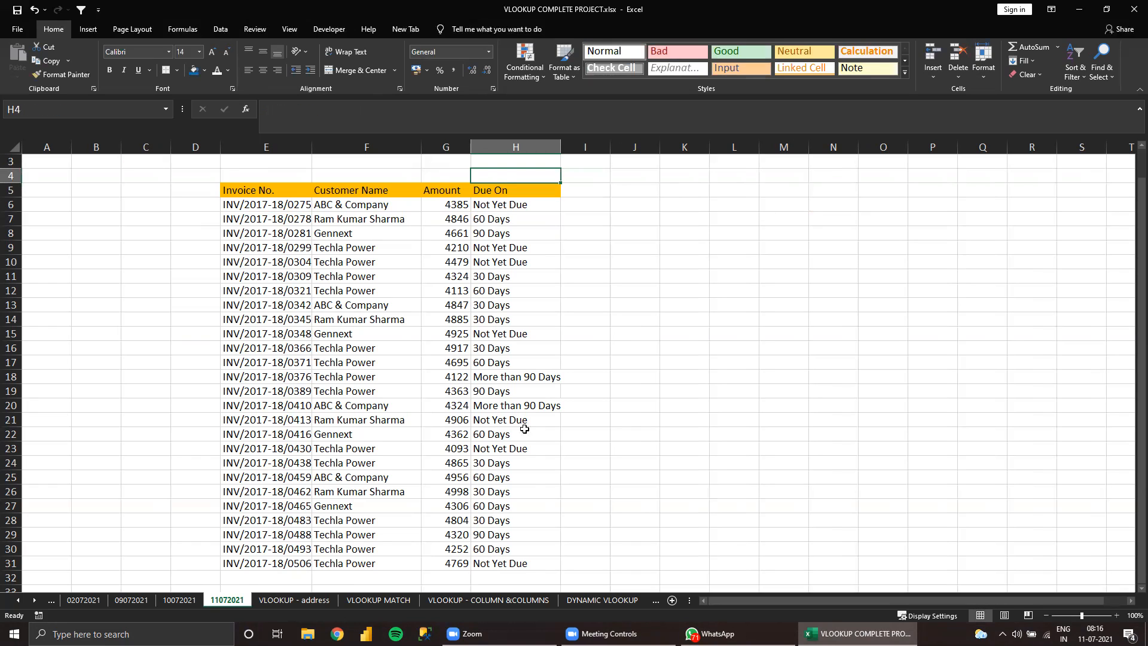
click(332, 601)
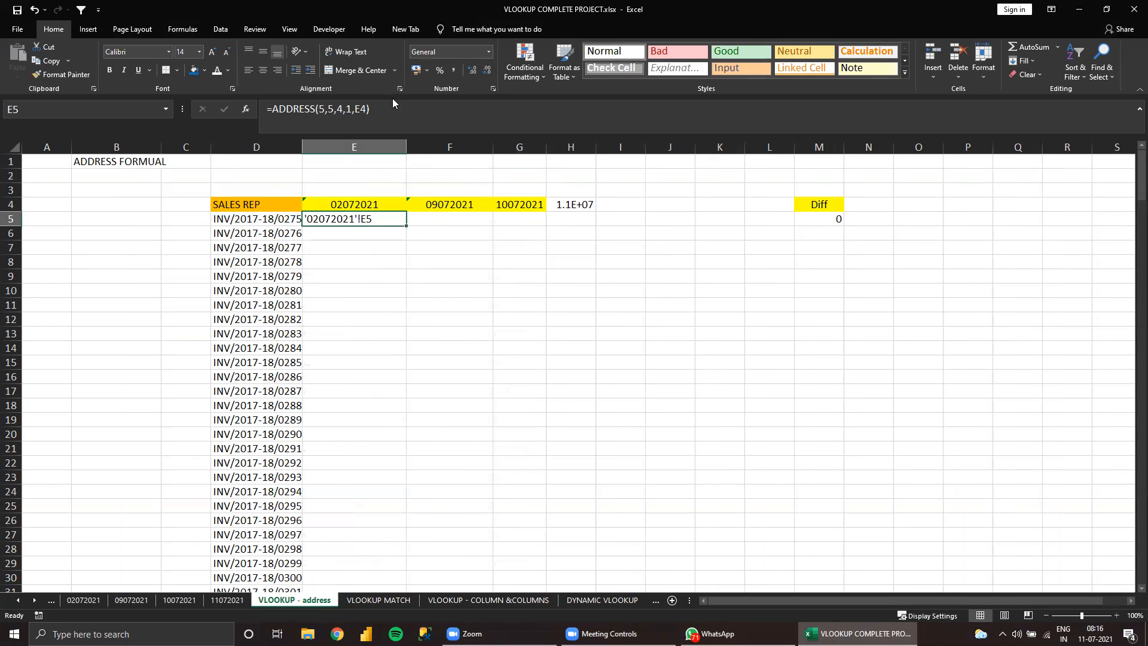
Extend the E5 formula to =ADDRESS(5,5,4,1,E4)&":"&ADDRESS(5,5,4,1,E4) by joining a copy of the ADDRESS call with a colon
click(309, 106)
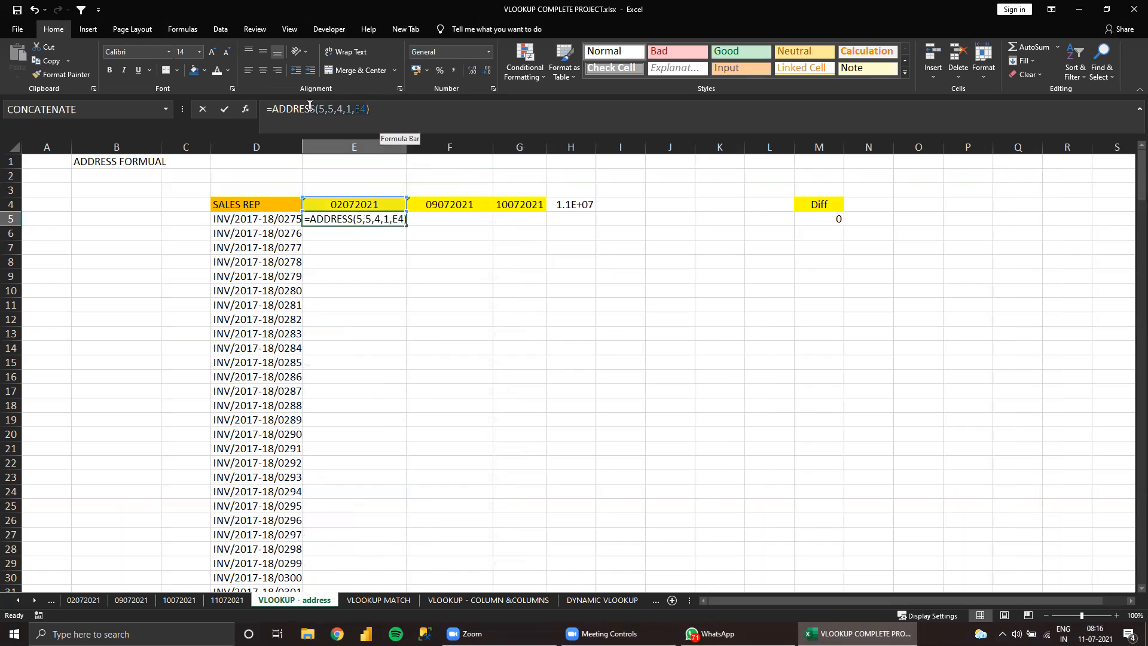
click(273, 110)
key(ctrl+c)
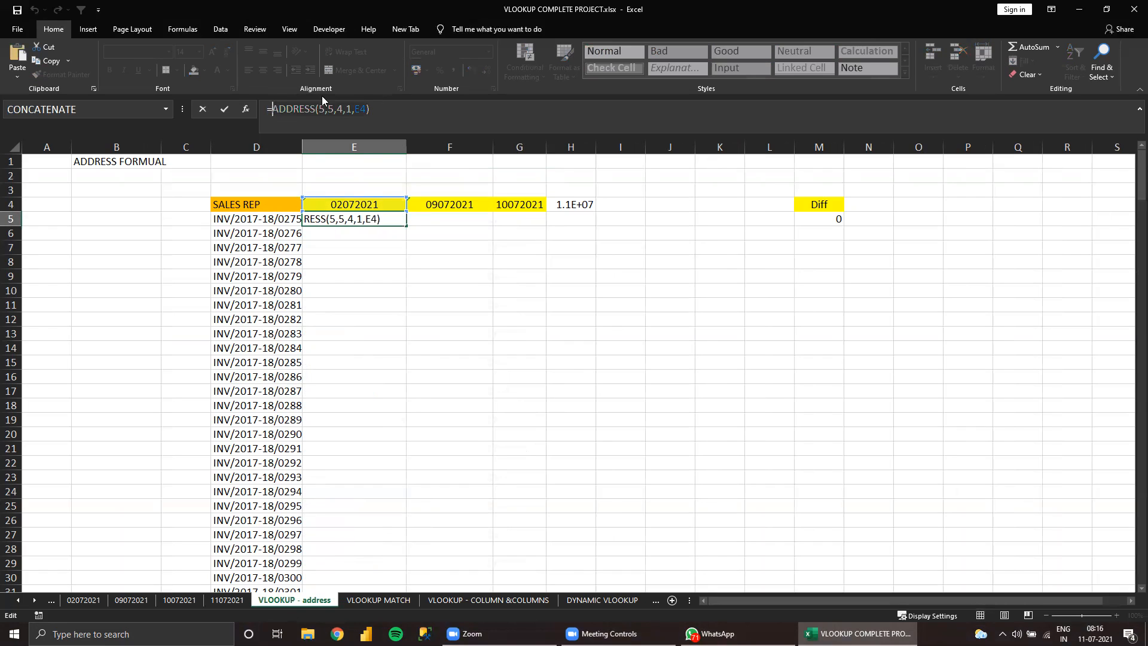
click(404, 109)
text(&":"&)
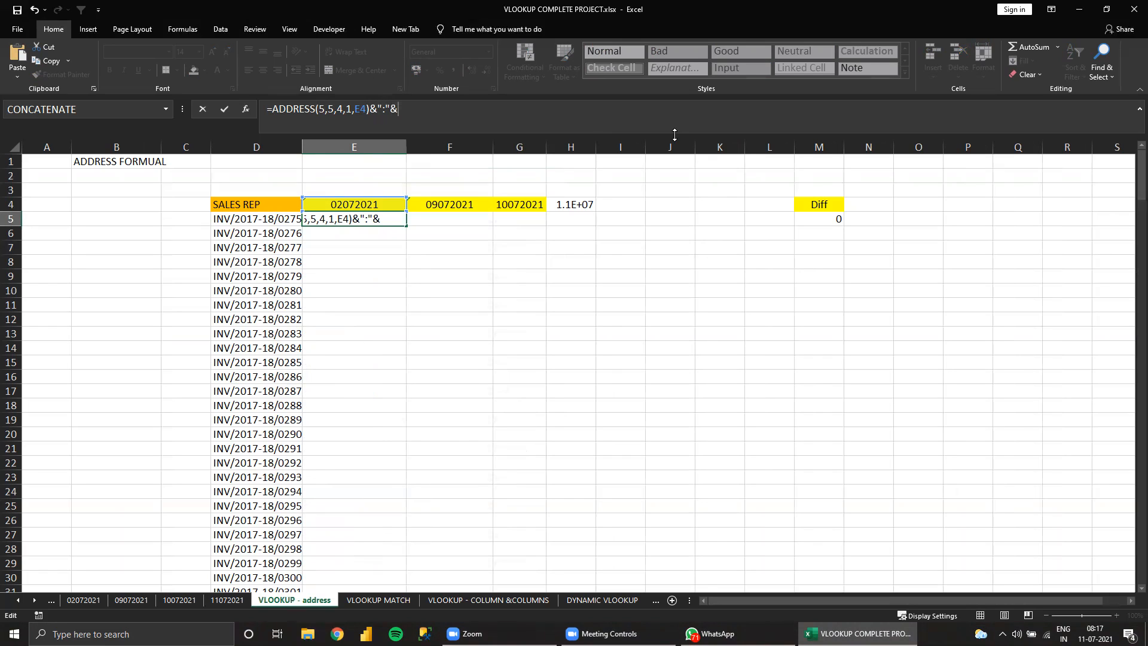
key(ctrl+v)
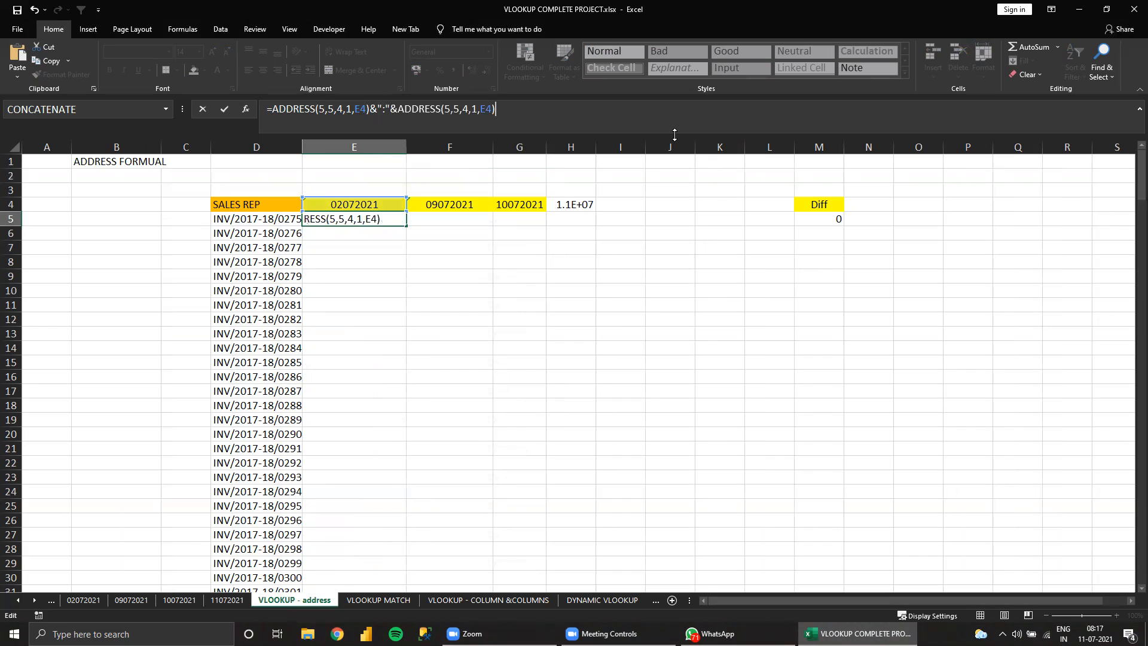
key(ctrl+Return)
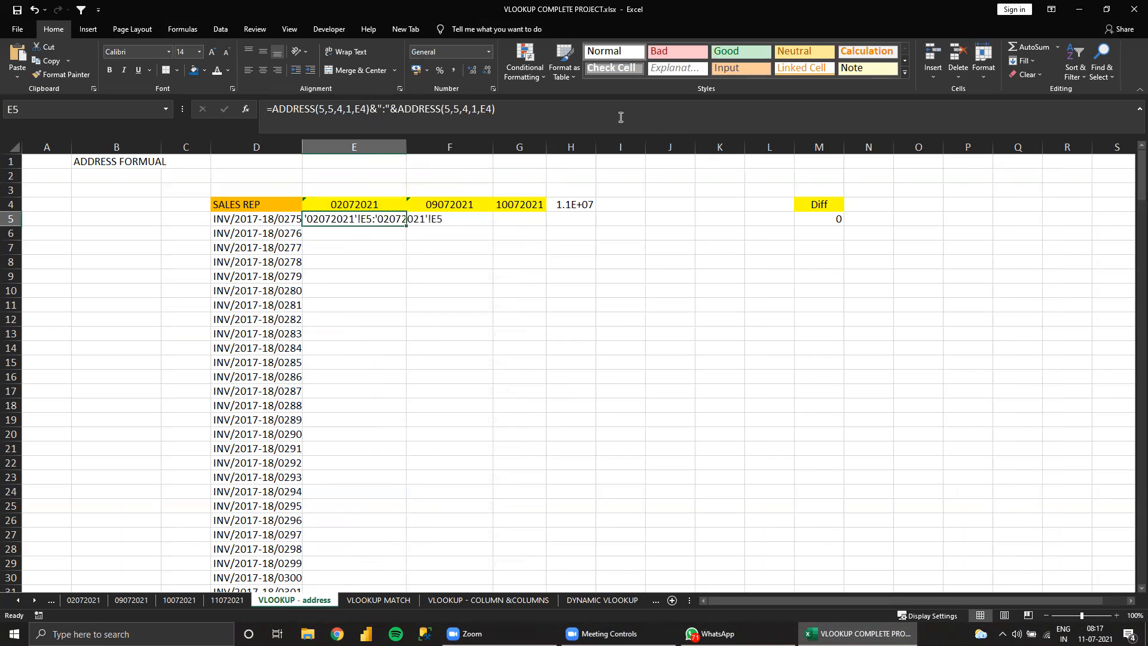
Remove the E4 sheet-name argument from the second ADDRESS call in E5, leaving ADDRESS(5,5,4,1)
click(482, 109)
click(493, 110)
key(BackSpace)
key(BackSpace)
key(BackSpace)
key(Return)
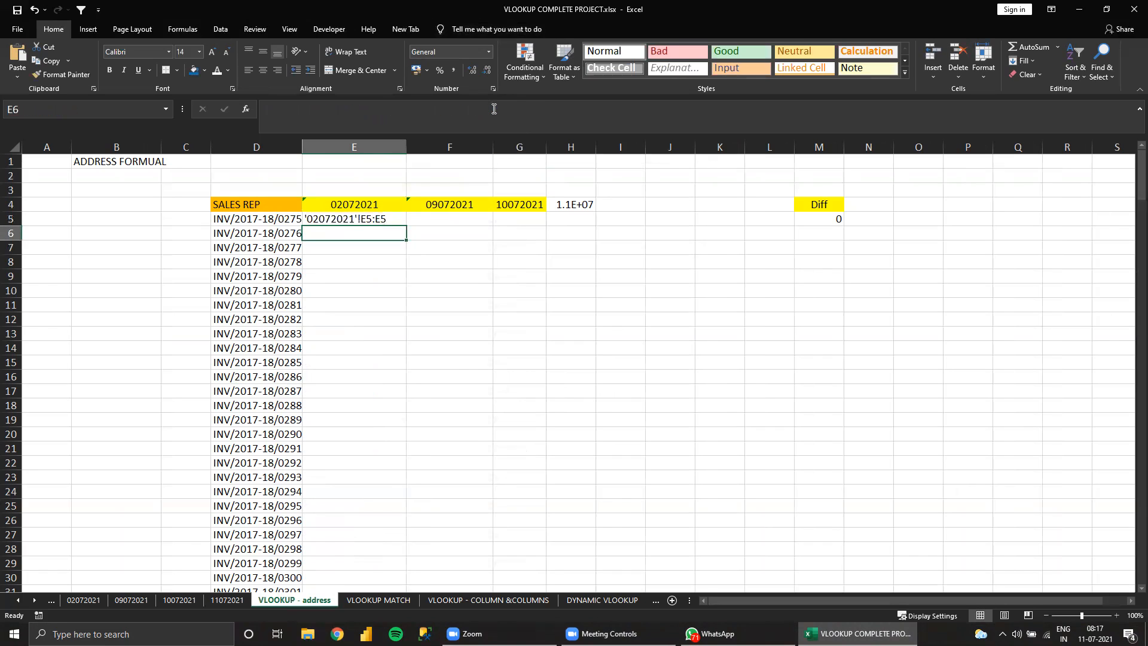
Set the column number of the second ADDRESS call in E5 to 8
click(384, 217)
click(459, 109)
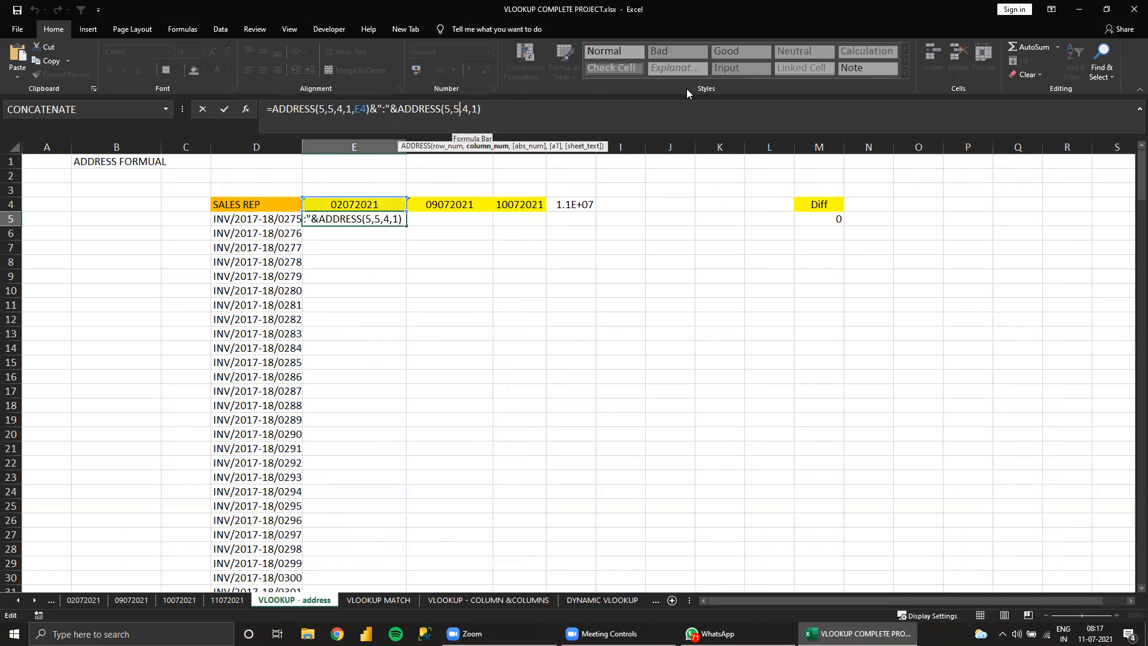
key(BackSpace)
text(8)
key(Return)
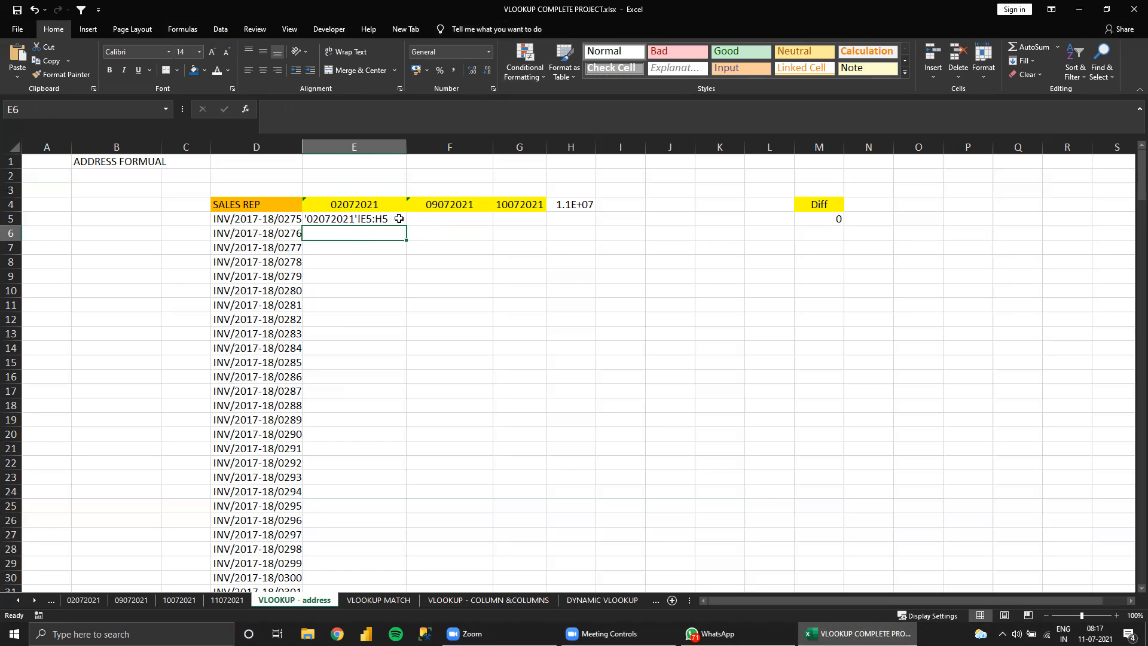
click(371, 175)
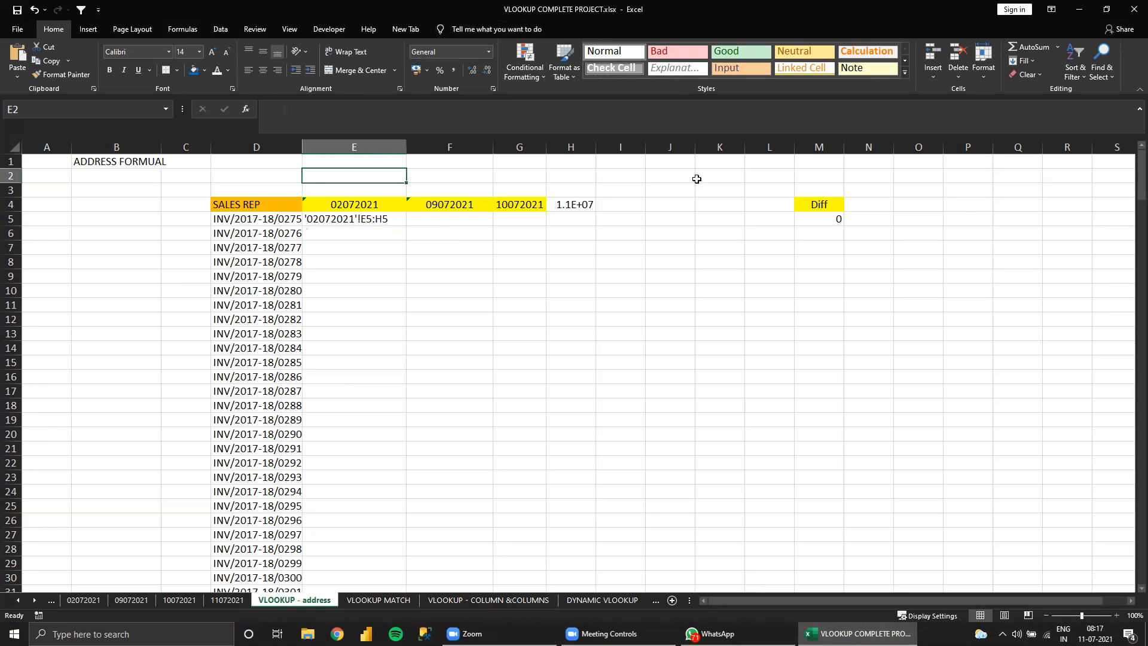
text(=A)
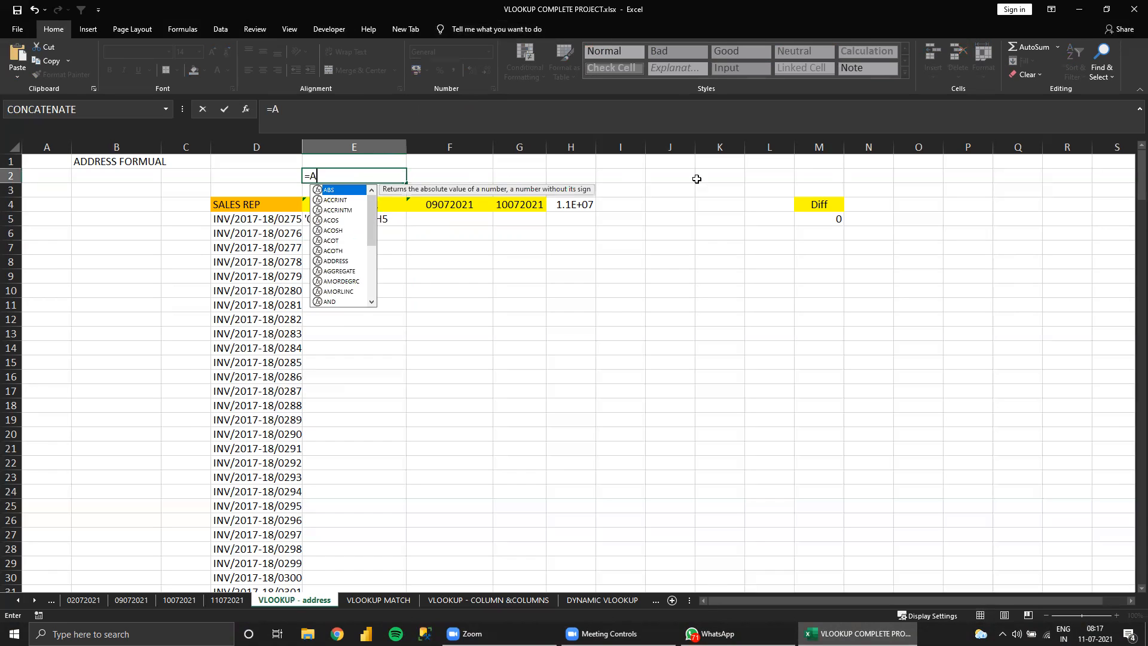
text(DDE)
key(BackSpace)
text(RSS)
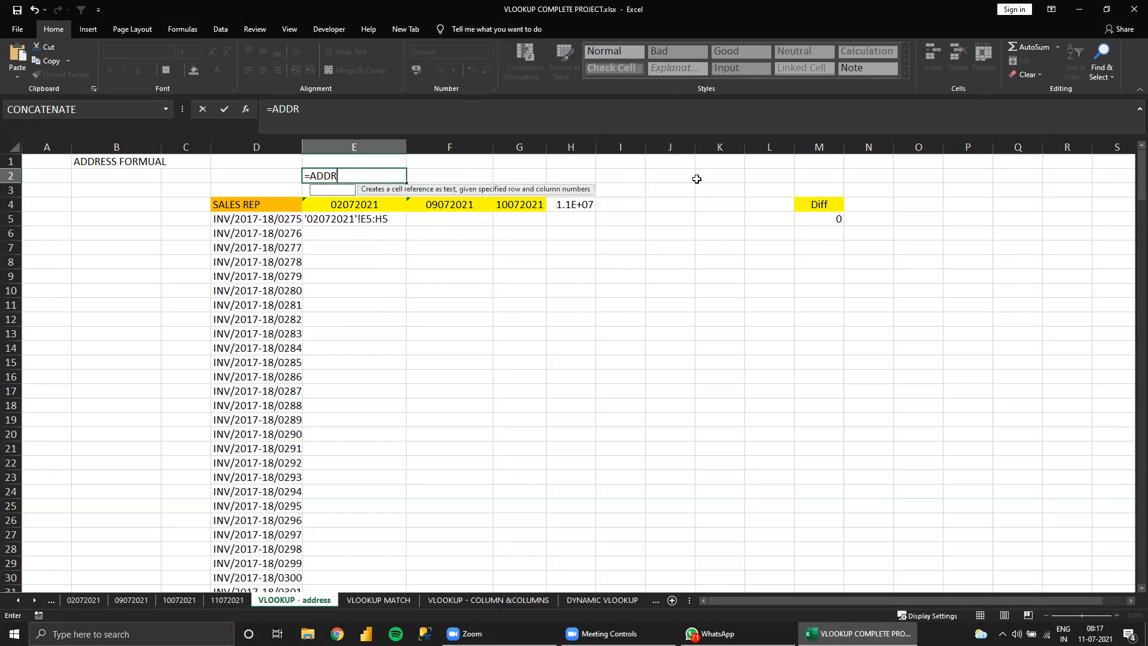
key(Tab)
key(Left)
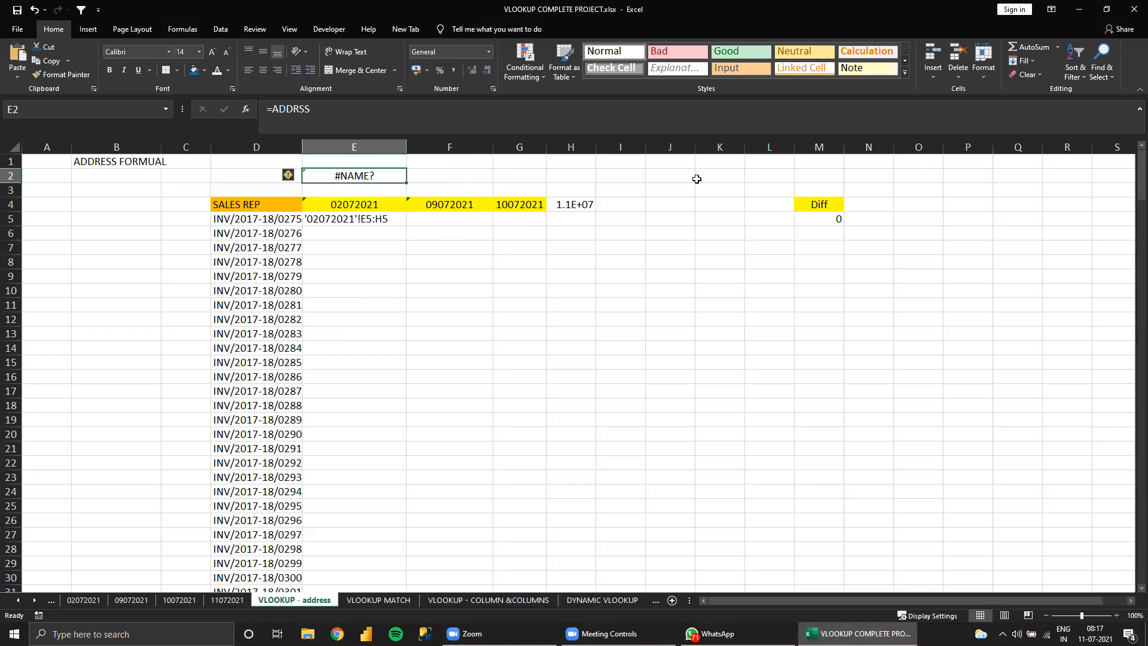
Enter =ADDRESS(,5,4,1) in E2 to test the function without a row number
text(=ADDRE)
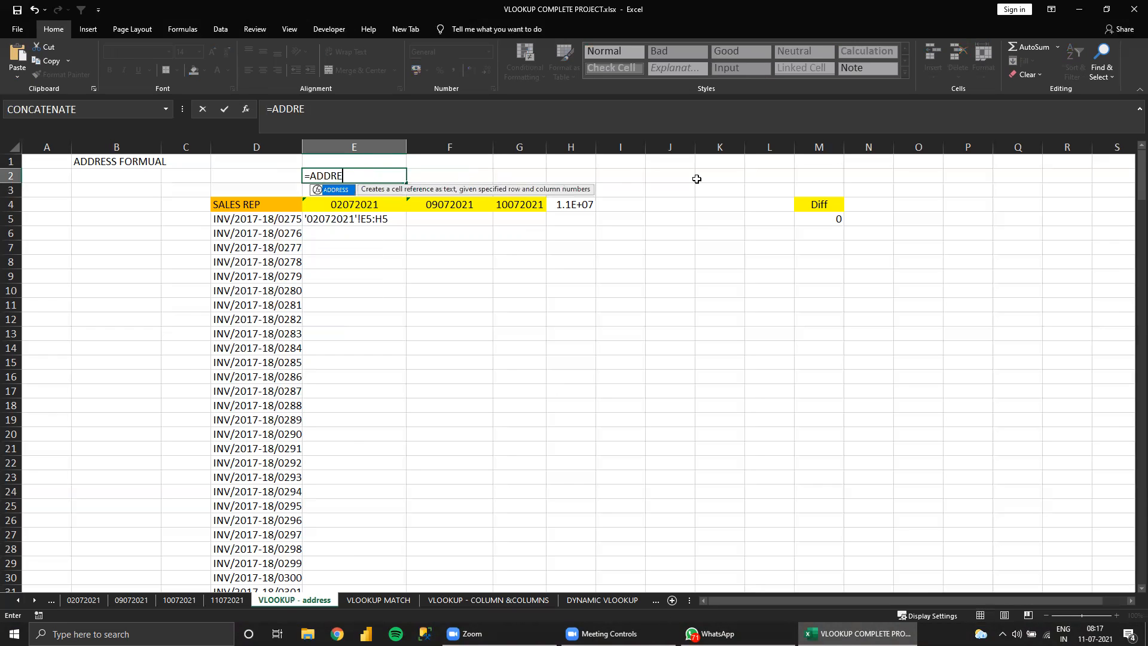
key(Tab)
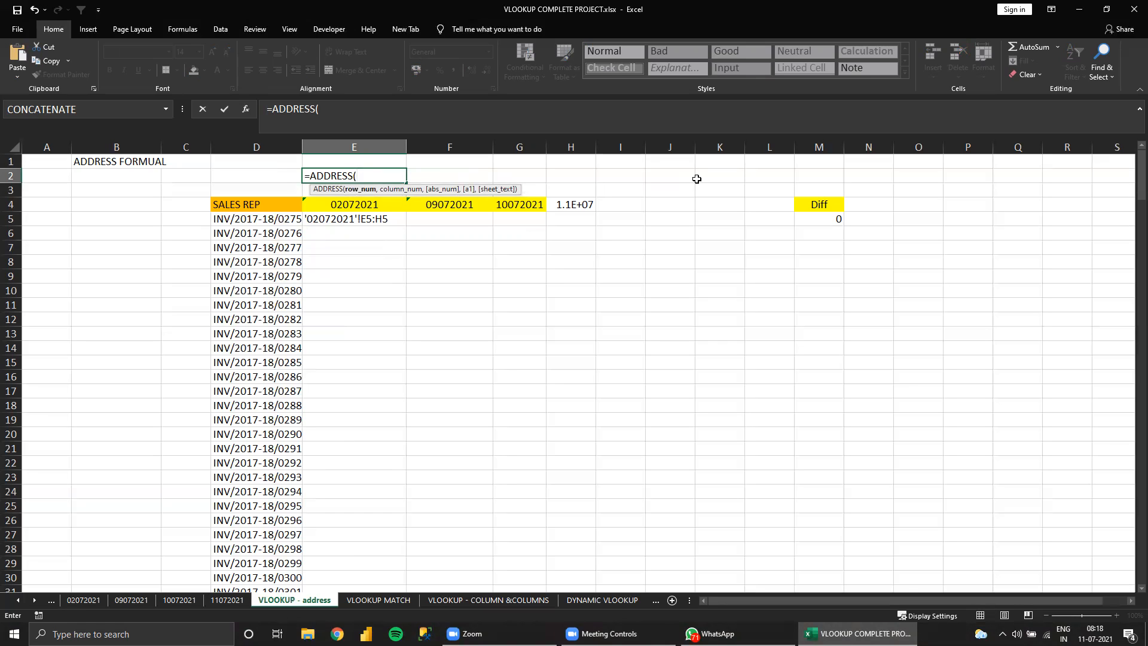
text(,)
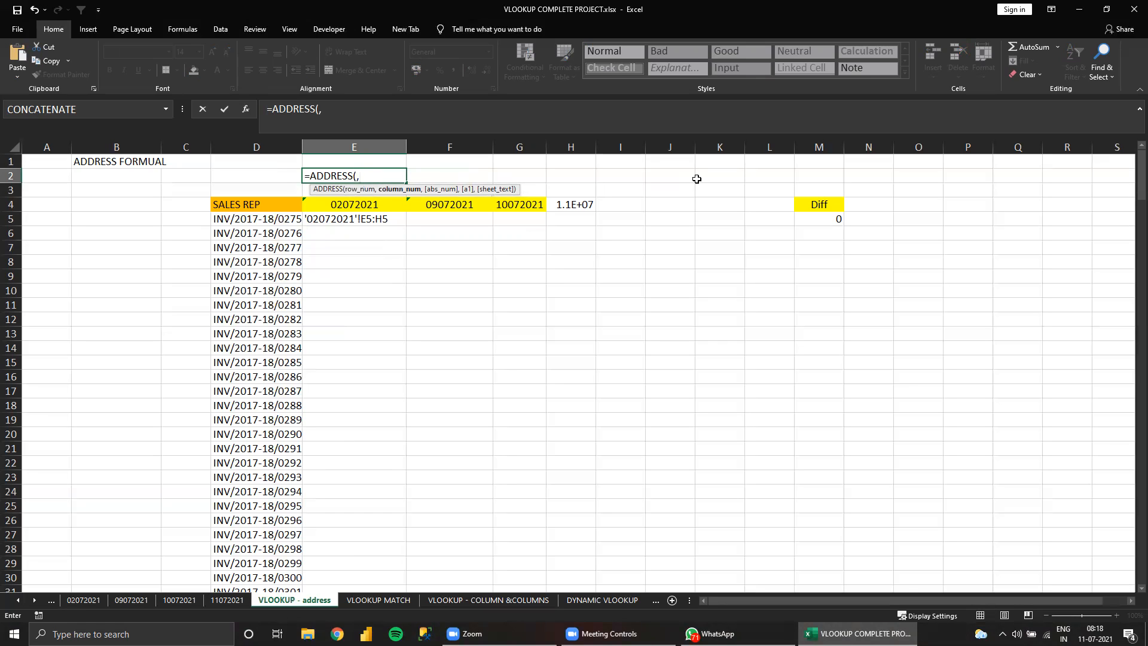
text(5,4)
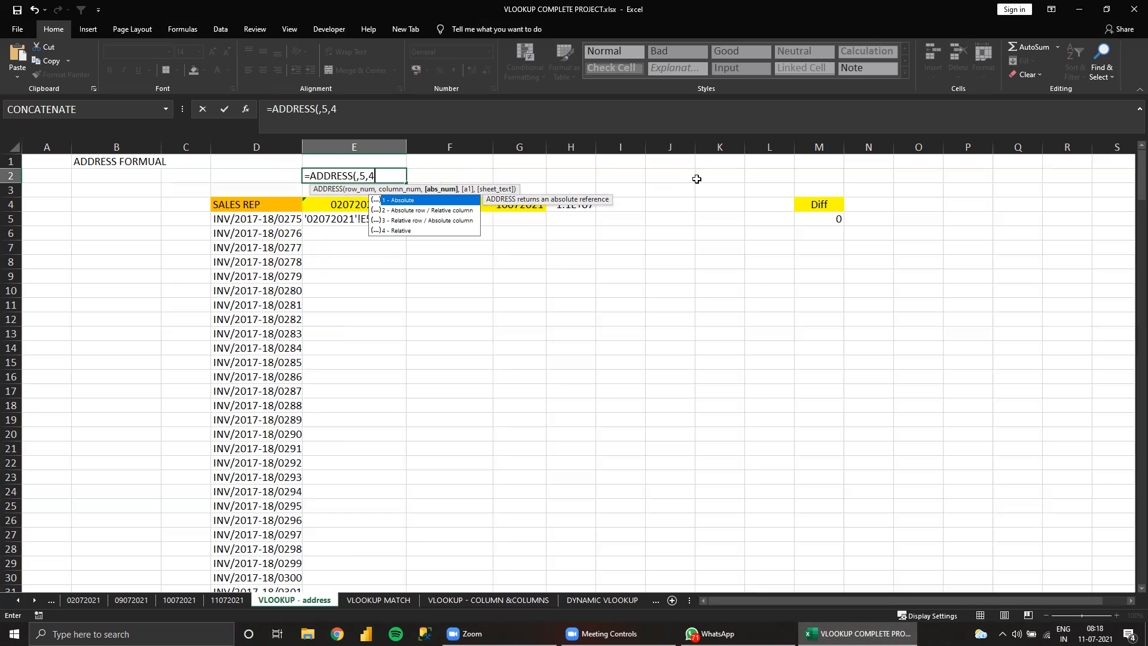
text(,1))
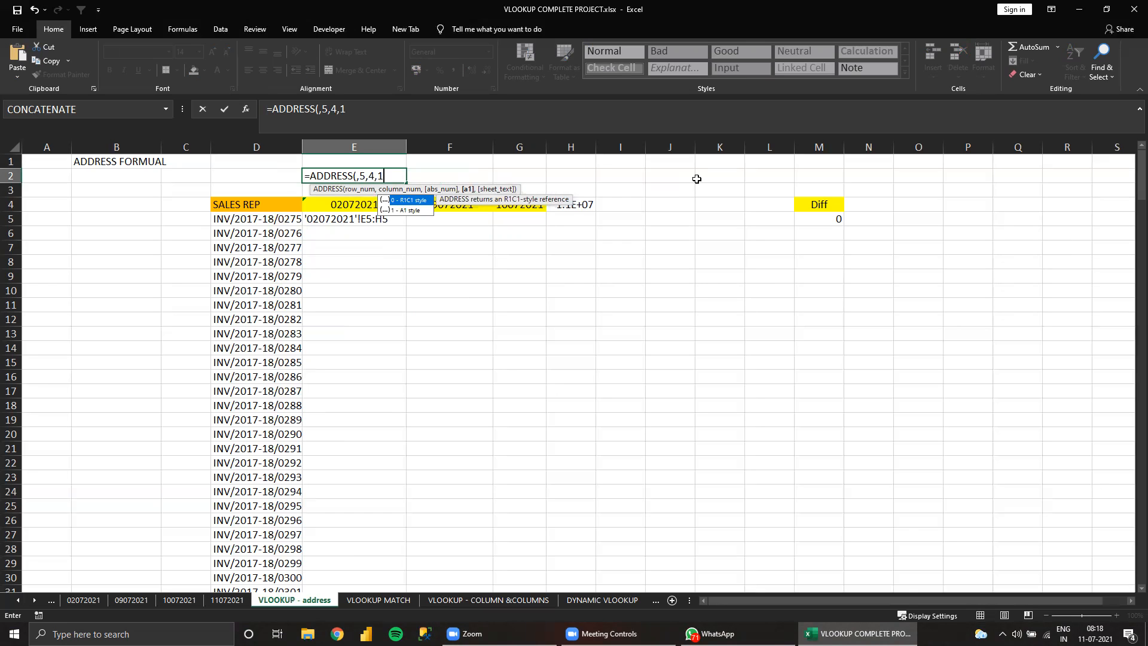
key(Return)
key(Up)
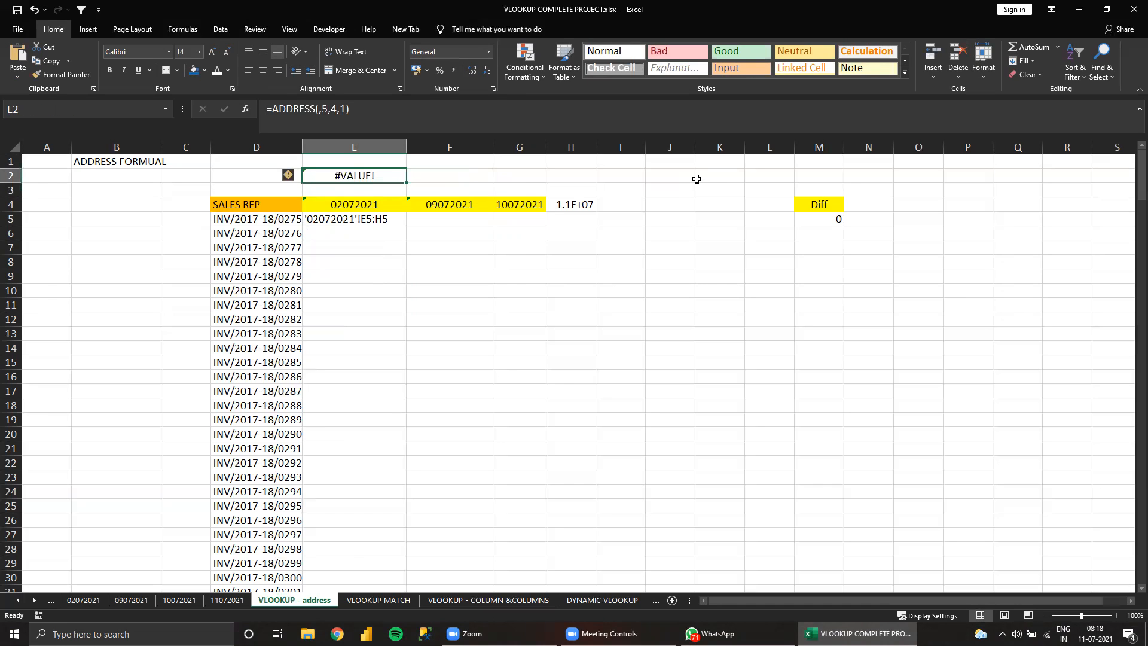
click(320, 108)
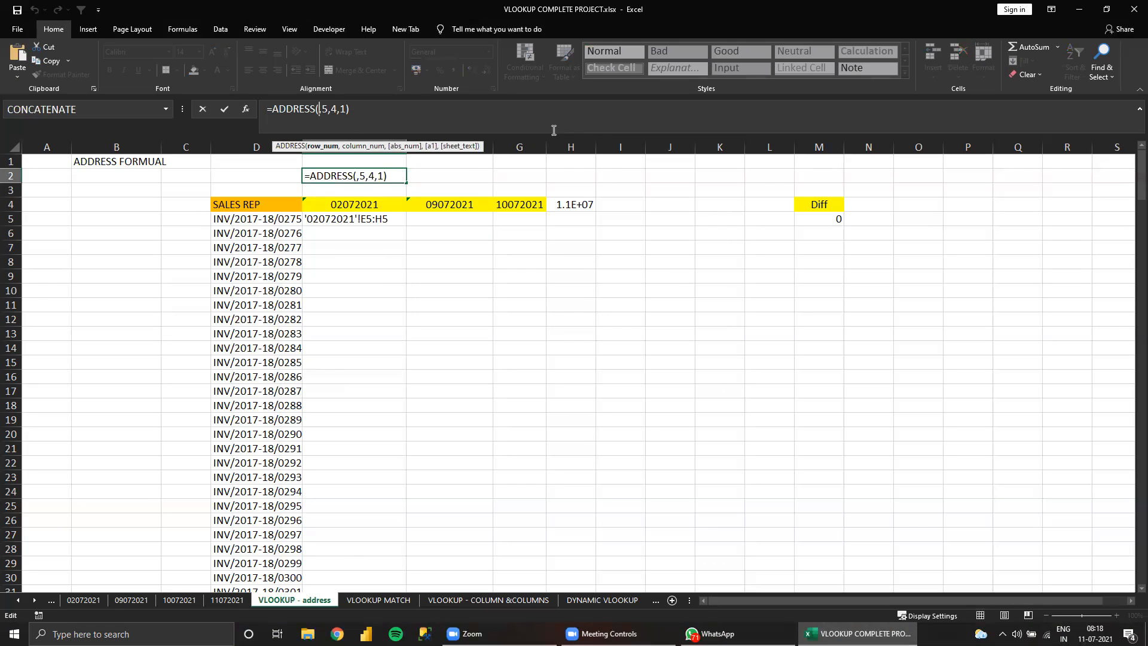
key(ctrl+Return)
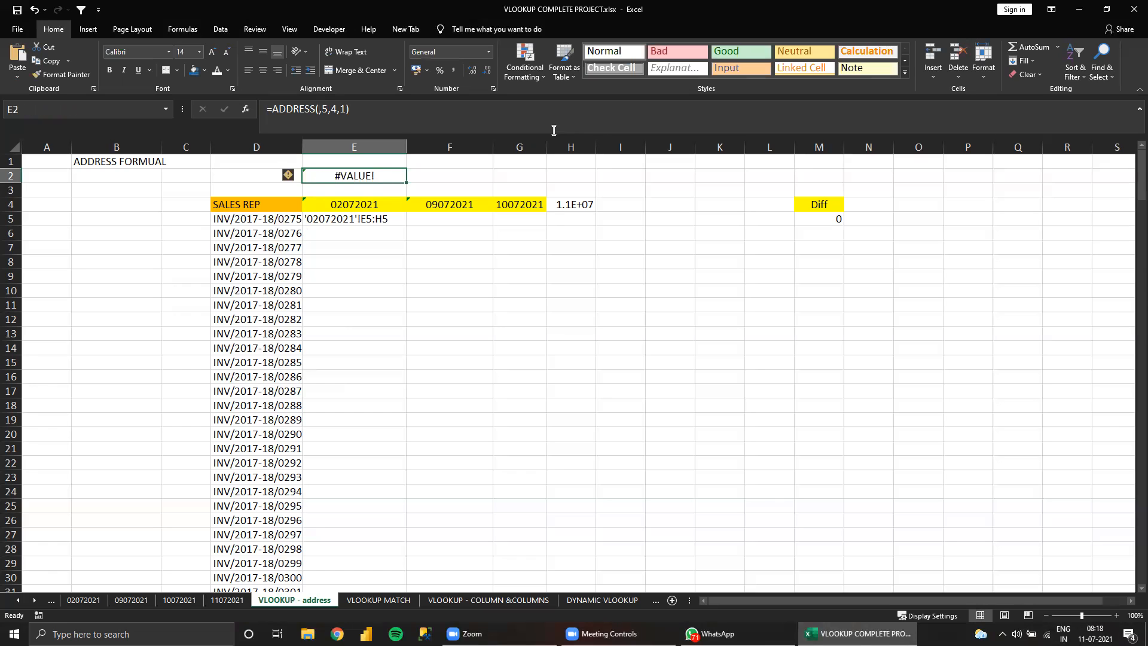
Set the row number of the second ADDRESS call in E5 to 1000
key(Down)
key(Down)
key(Down)
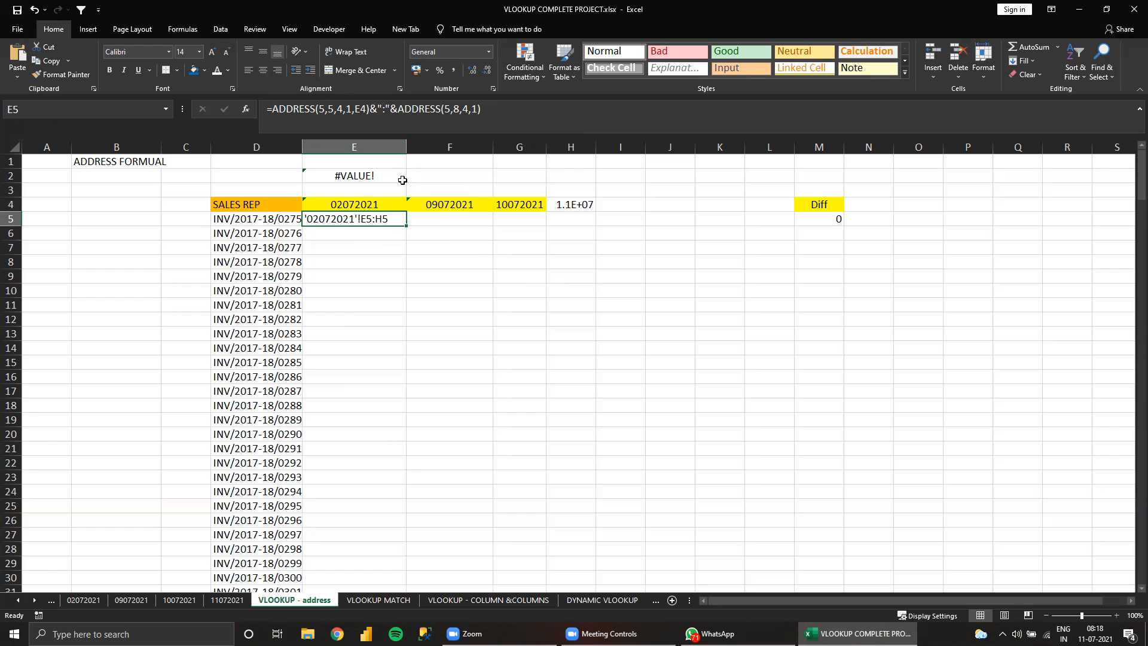
click(447, 111)
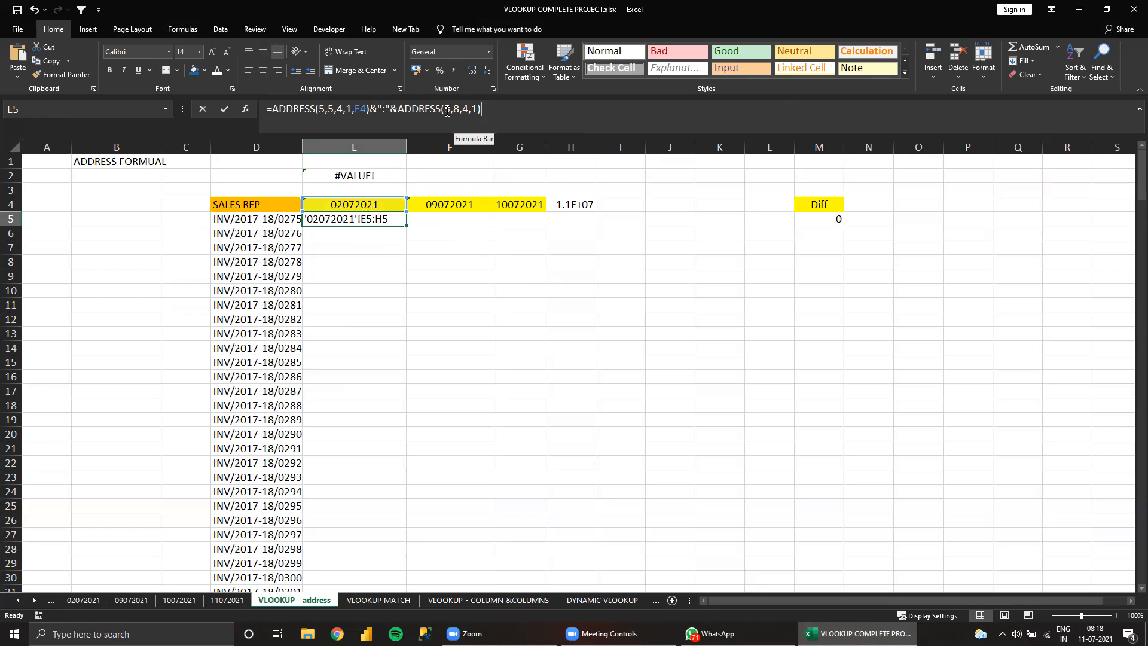
key(BackSpace)
text(1000)
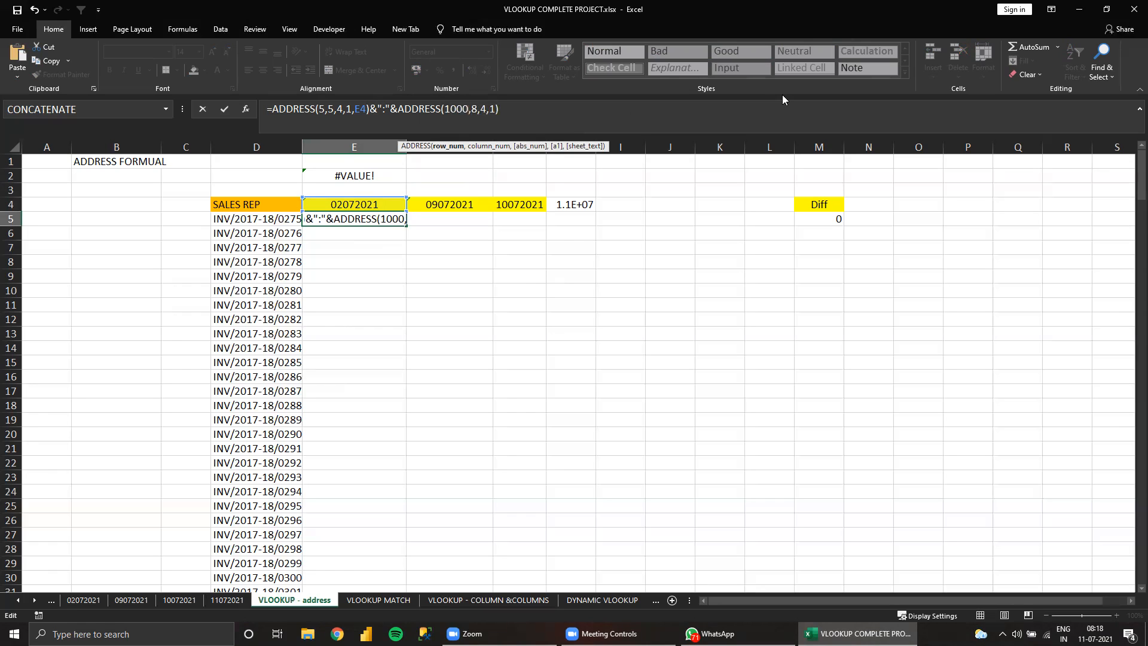
key(Return)
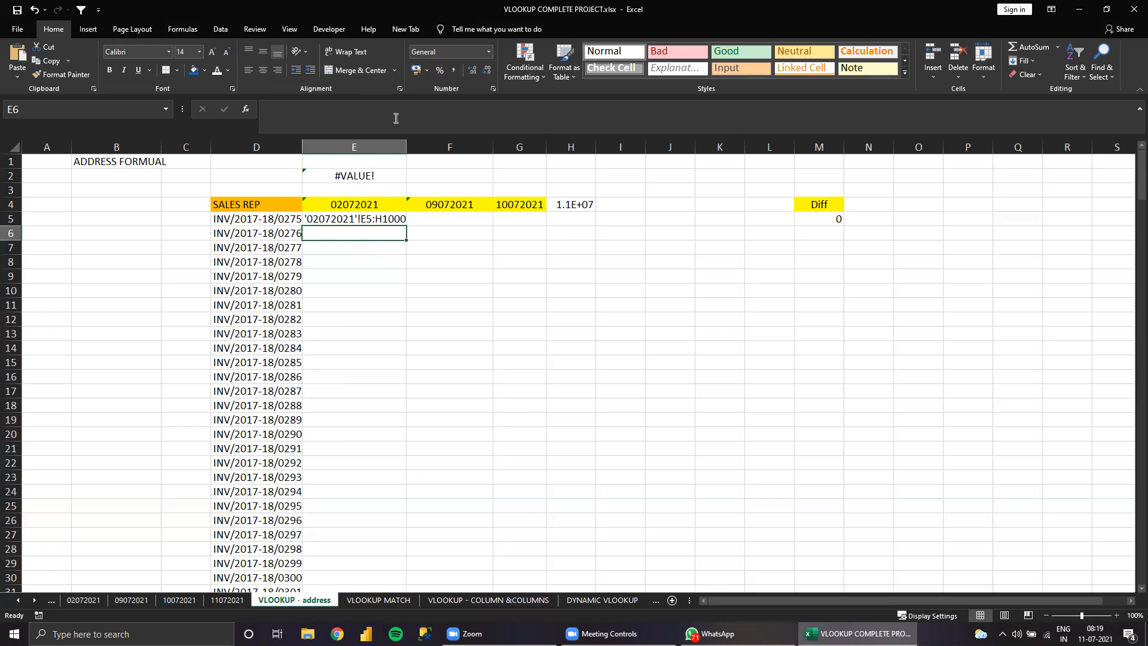
Restore the row number of the second ADDRESS call in E5 to 5
key(Up)
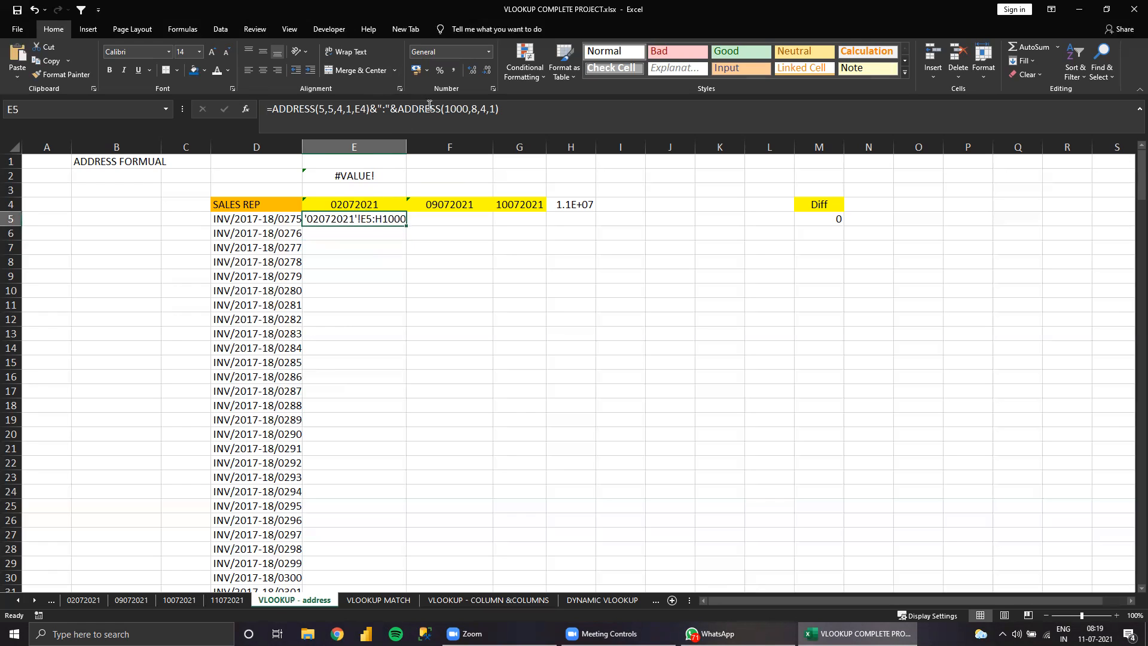
click(874, 111)
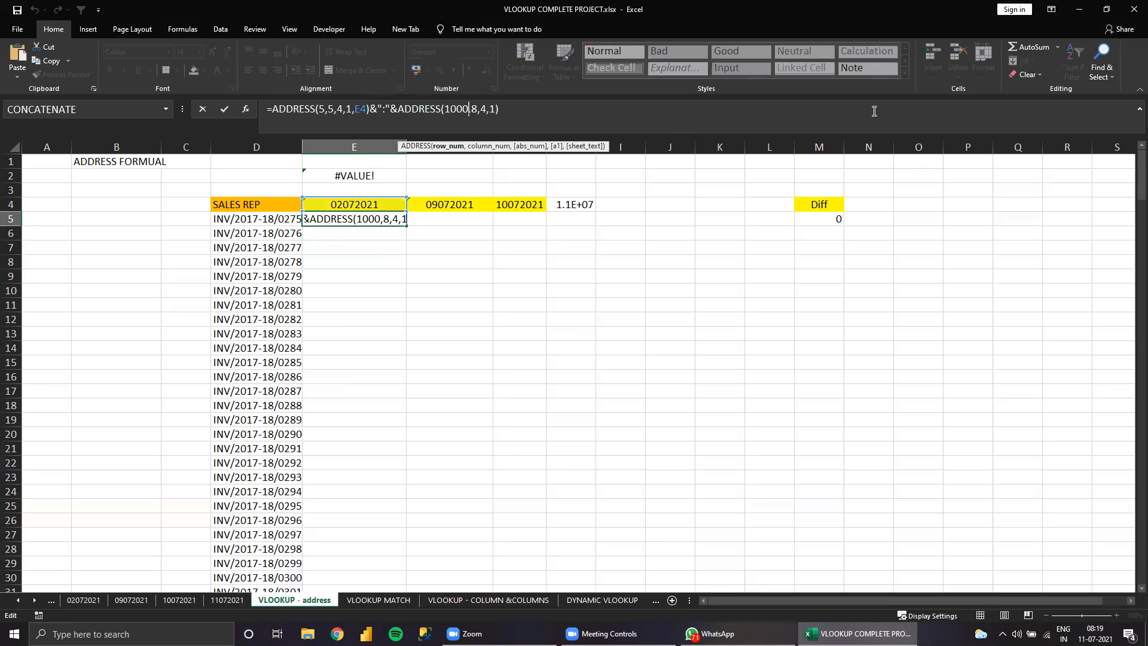
key(Left)
key(Left)
key(Left)
key(Left)
key(Delete)
key(Delete)
key(Delete)
key(Delete)
text(5)
key(Return)
key(Up)
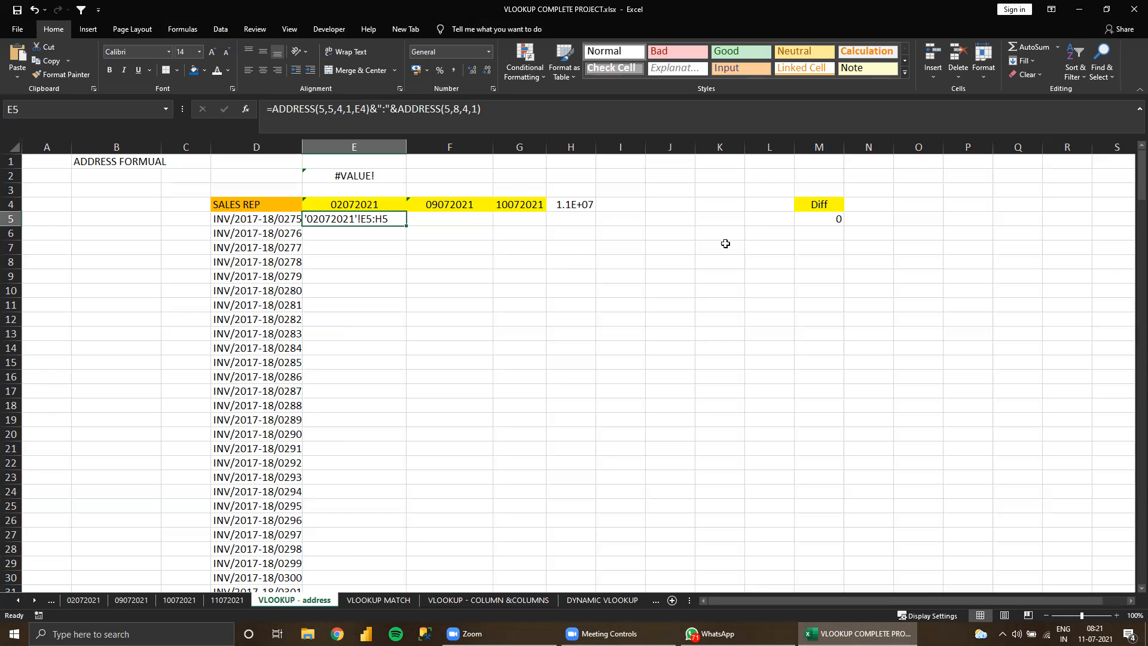
List the helper function names INDIRECT in N7 and REPALCE in N8
click(876, 241)
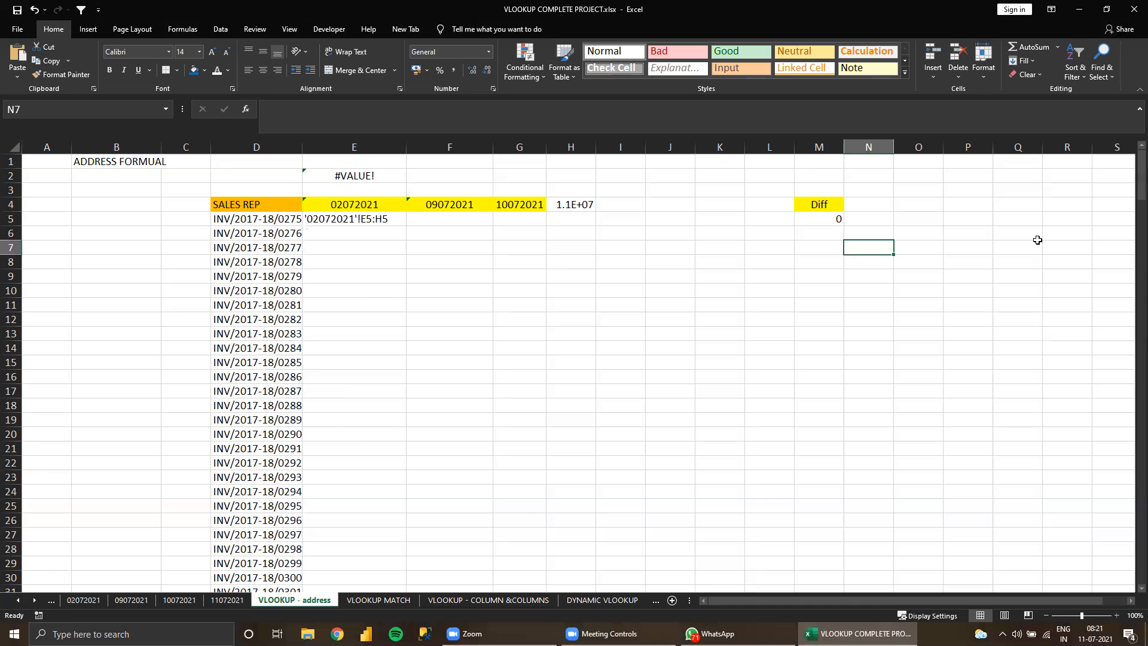
text(INDIRE)
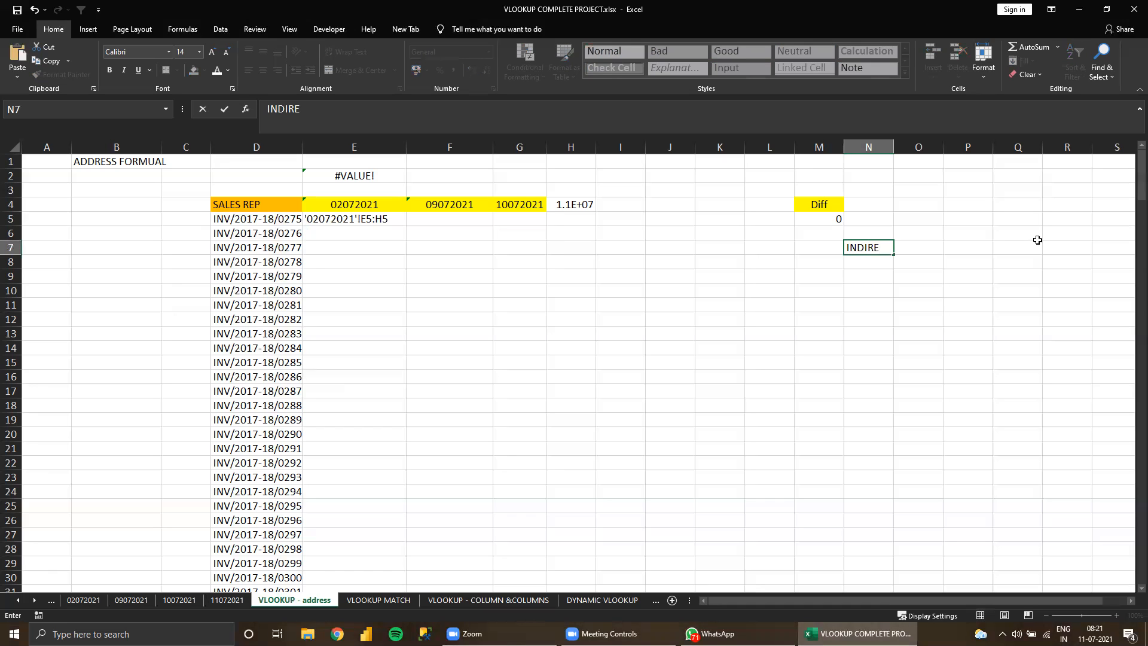
text(CT)
key(Return)
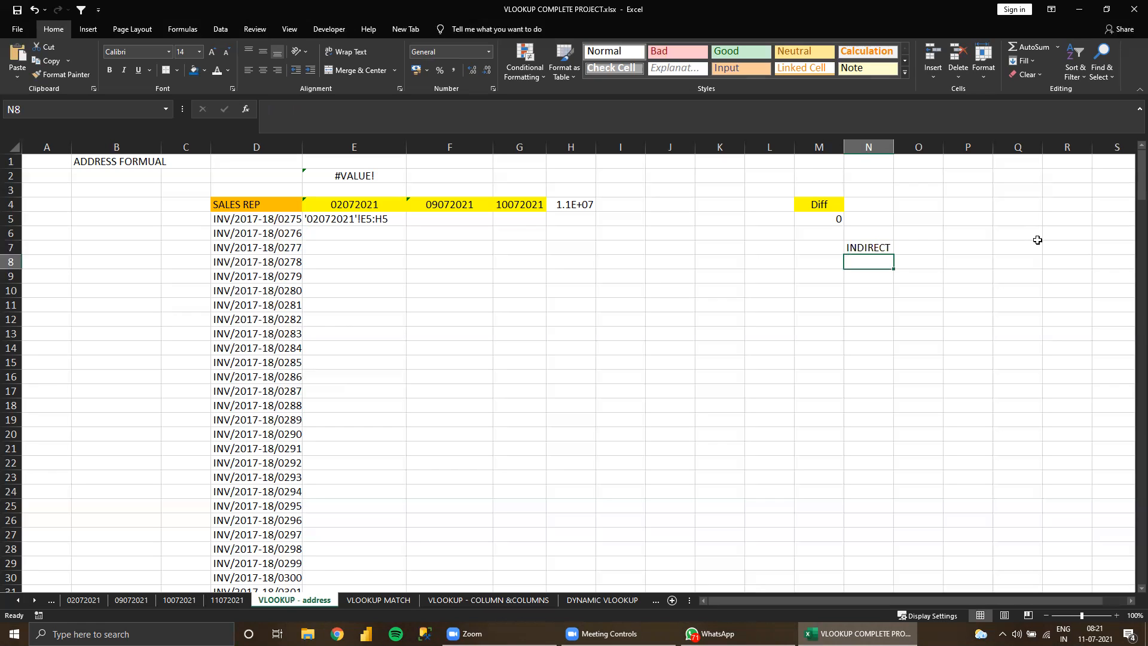
text(REPALCE)
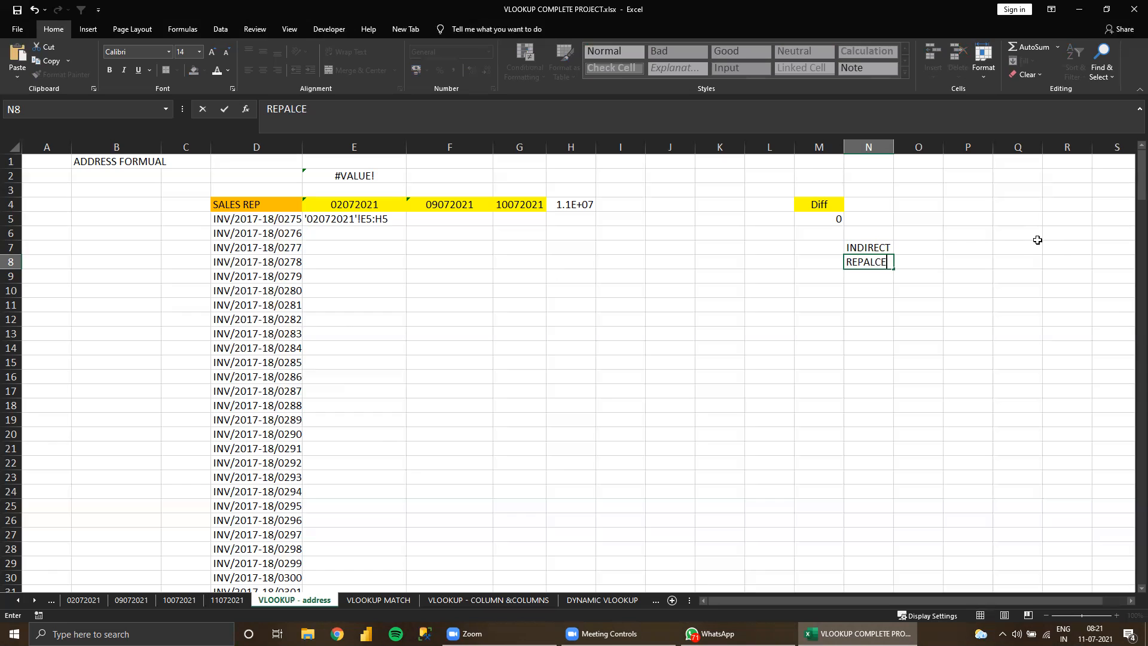
key(Return)
Add SUBSTITUTE in N9 and NOT in N10 to the list of function names
text(SU)
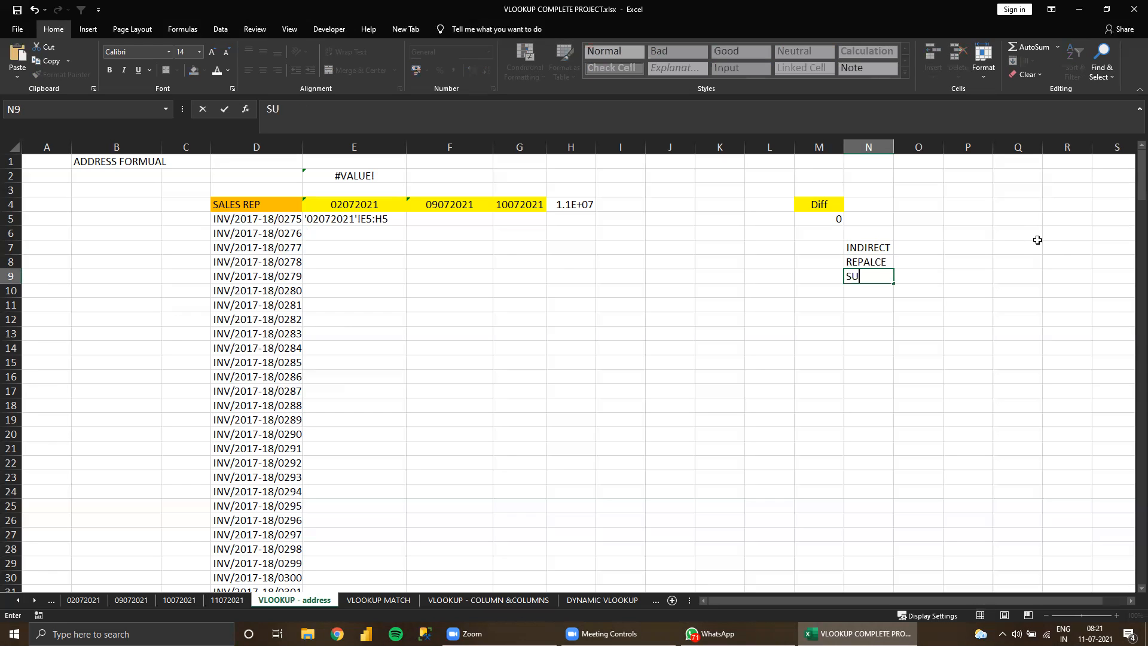
text(BSTITURE)
key(BackSpace)
key(BackSpace)
text(TE)
key(Return)
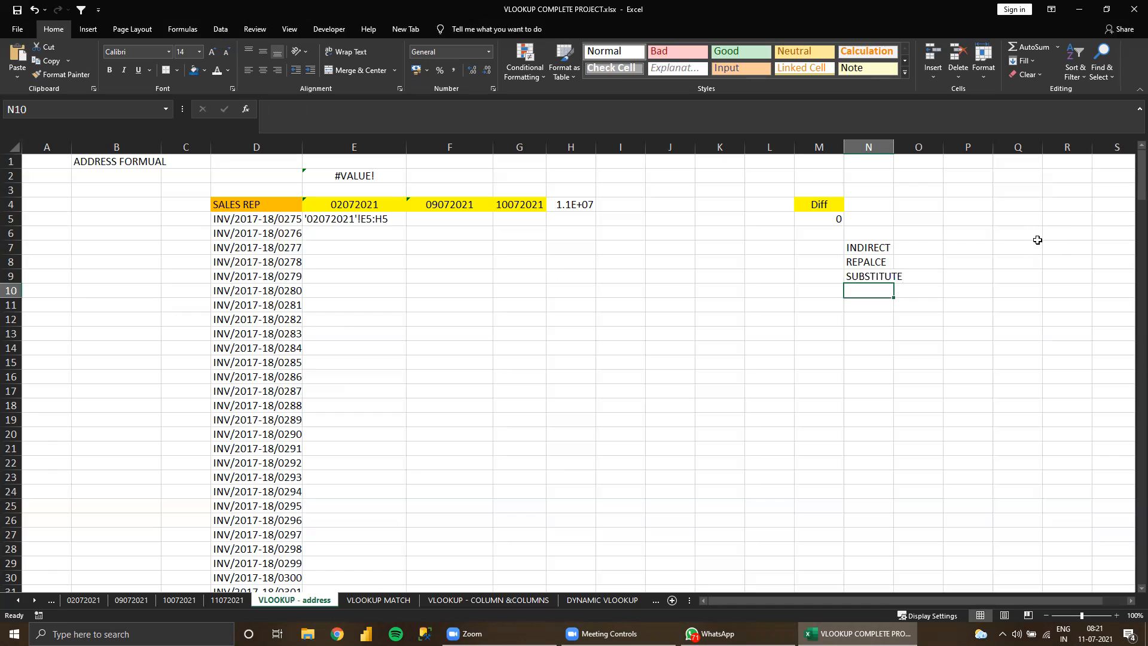
text(INDIRECT)
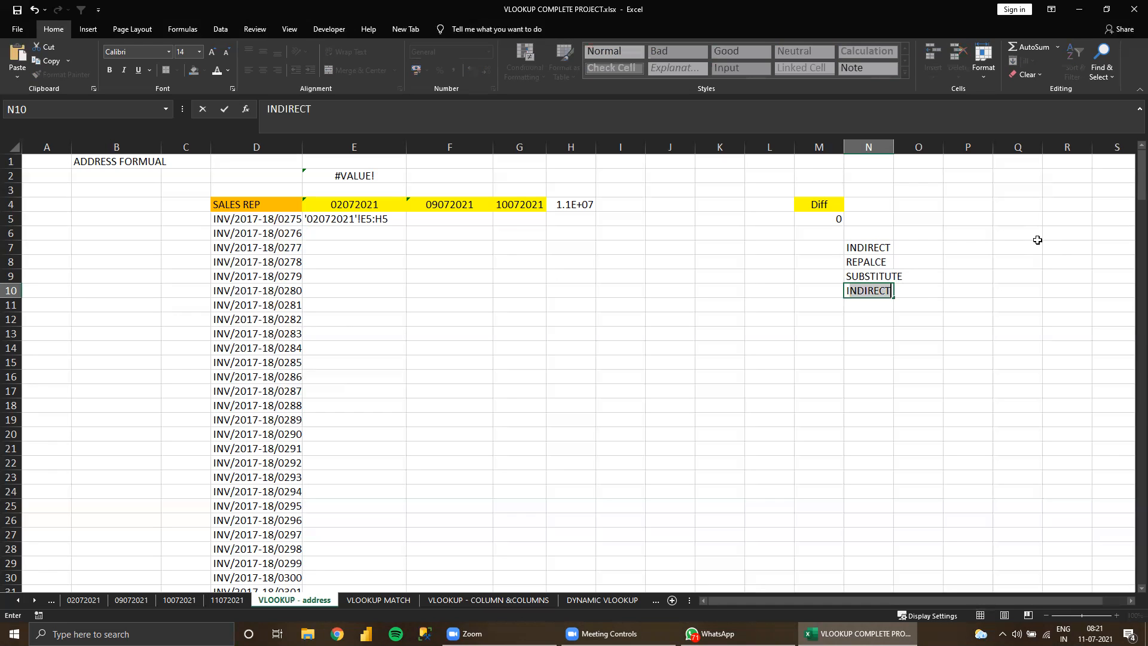
key(Escape)
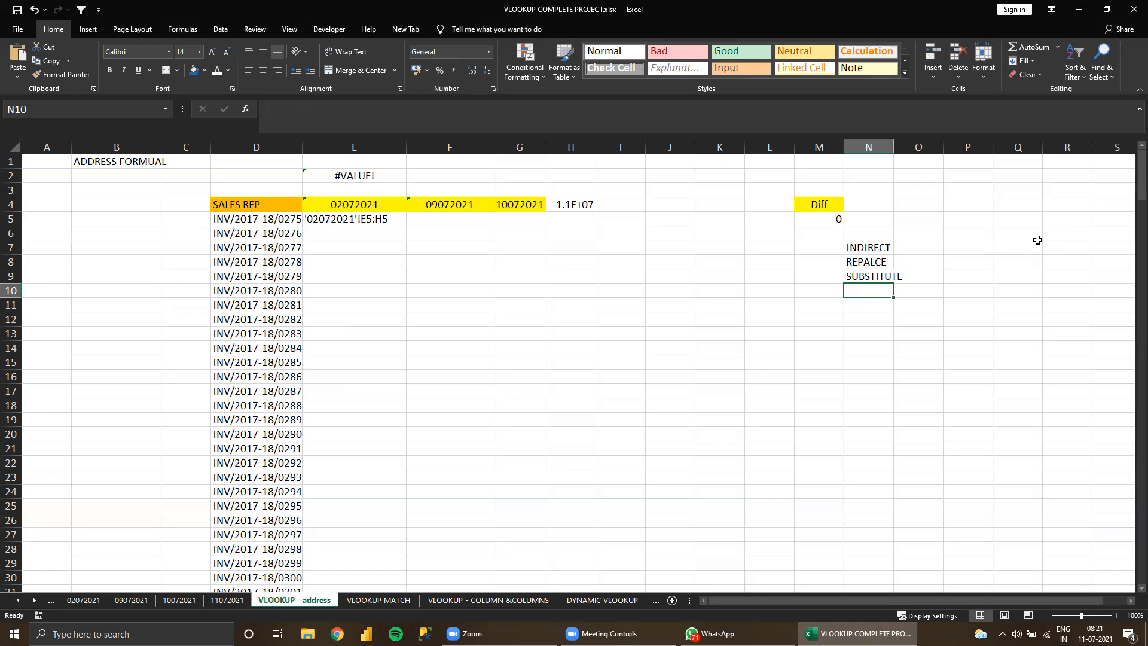
text(NOT)
key(Return)
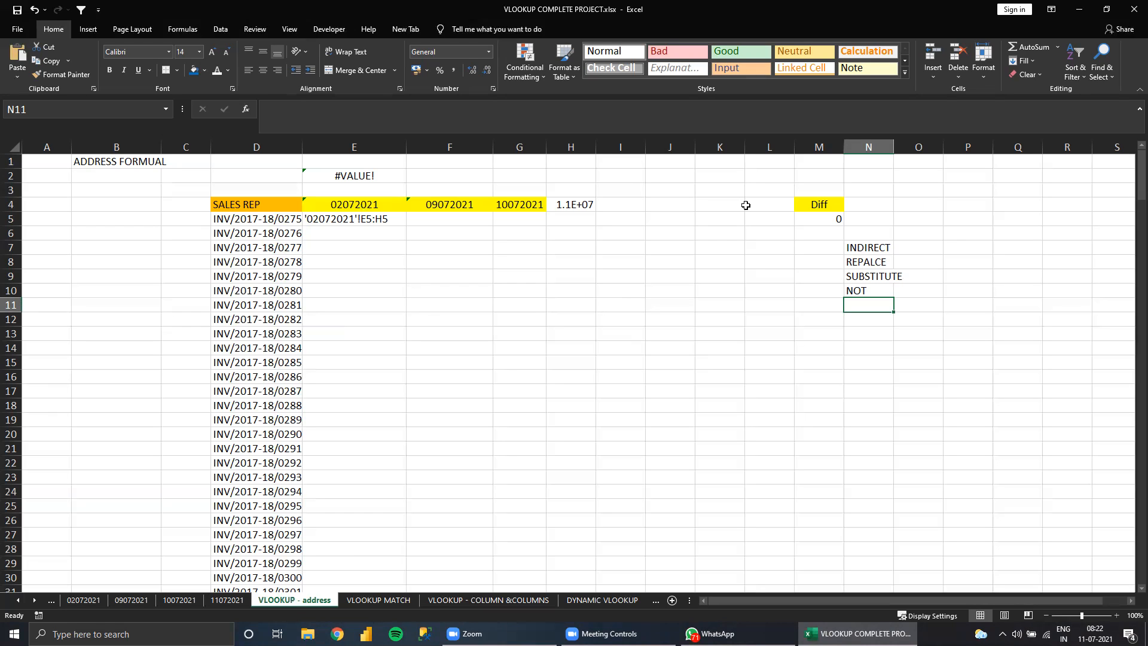
Fill the REPALCE and SUBSTITUTE cells N8:N9 with orange and autofit column N's width
key(Up)
key(Up)
key(Up)
key(shift+Down)
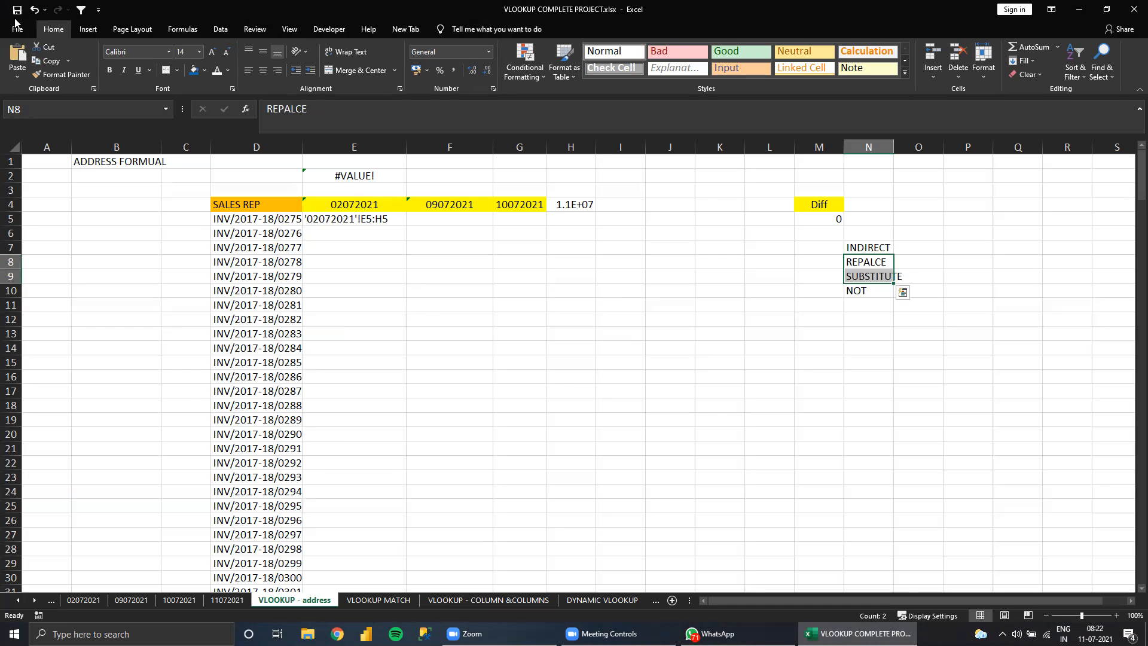
click(206, 72)
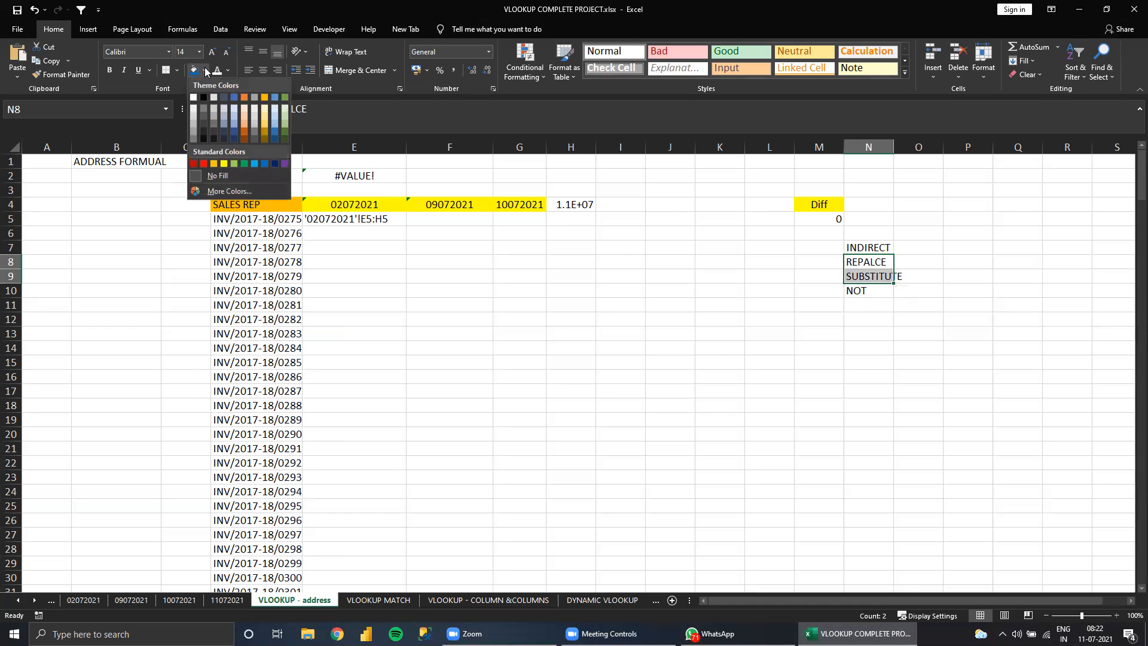
click(214, 164)
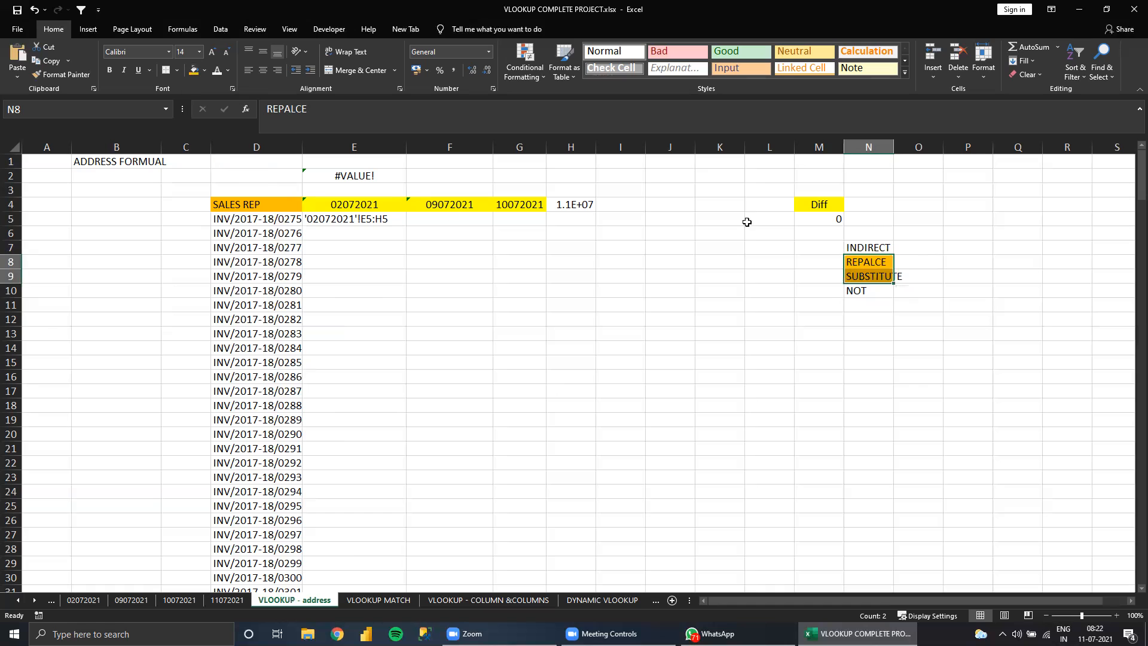
double_click(891, 148)
Note ILLITERATE in O8 beside REPALCE and LITERATE in O9 beside SUBSTITUTE
click(924, 263)
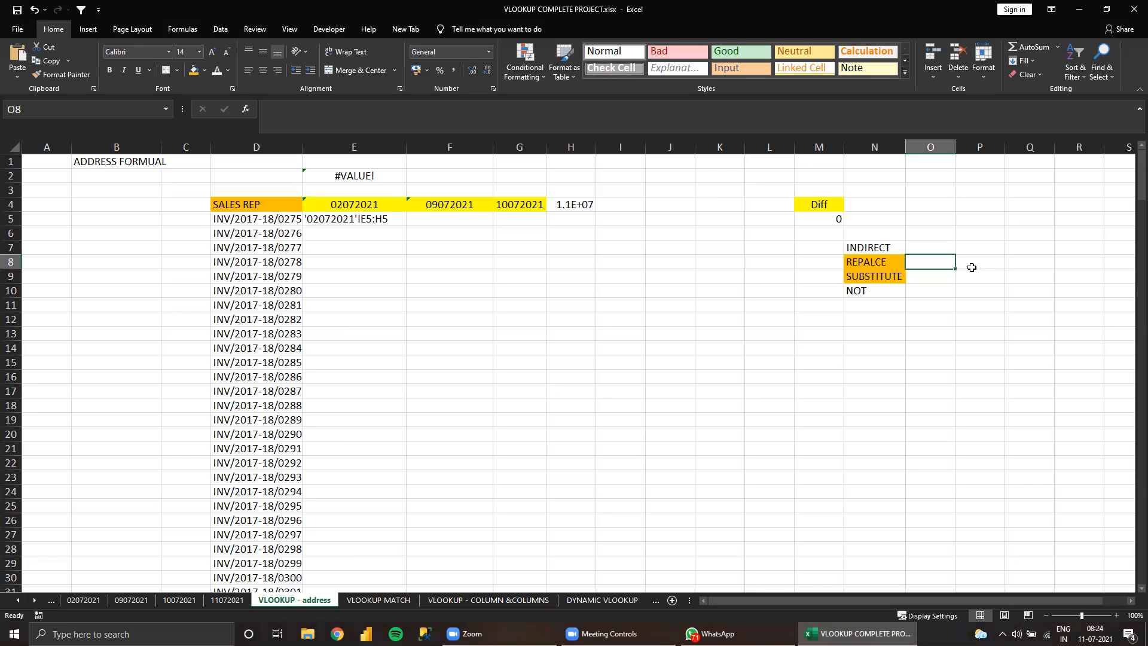
text(ILLI)
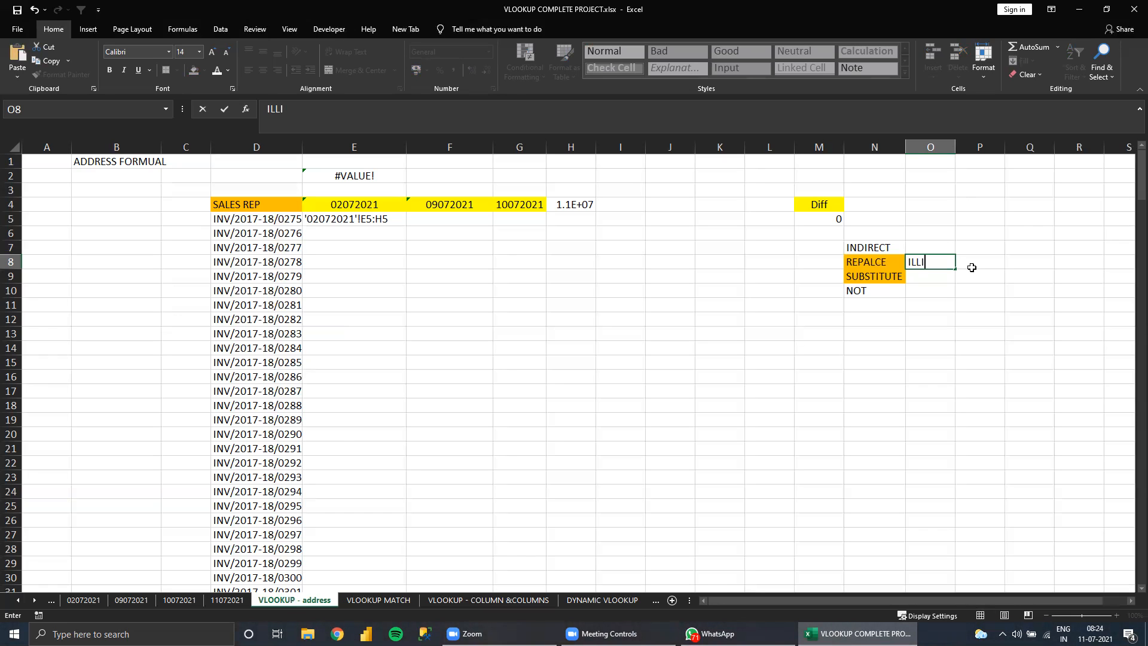
text(TERATE)
key(Return)
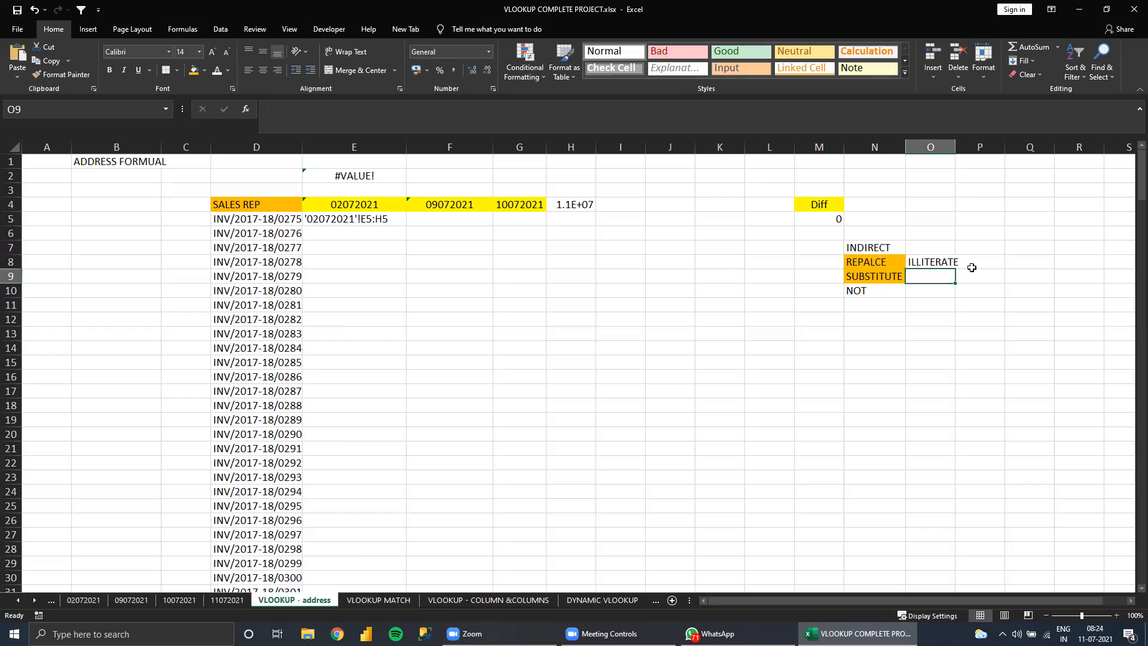
text(LI)
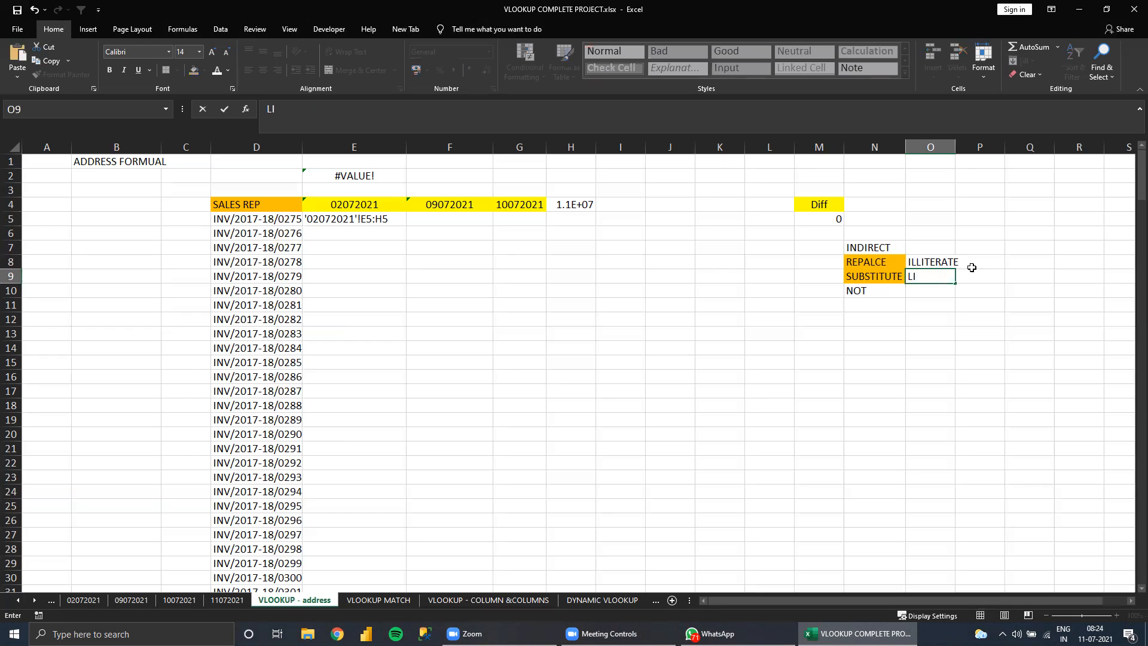
text(TERATE)
key(Return)
key(Up)
key(Up)
key(Left)
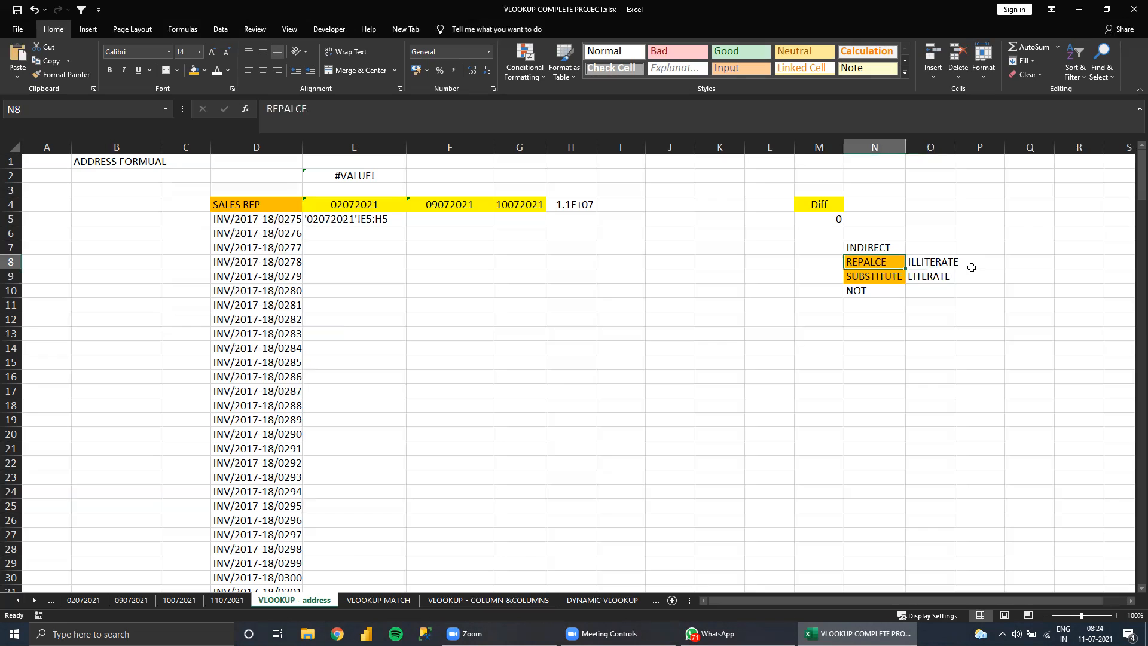
key(Right)
key(Left)
key(Left)
key(Right)
drag(885, 261, 947, 263)
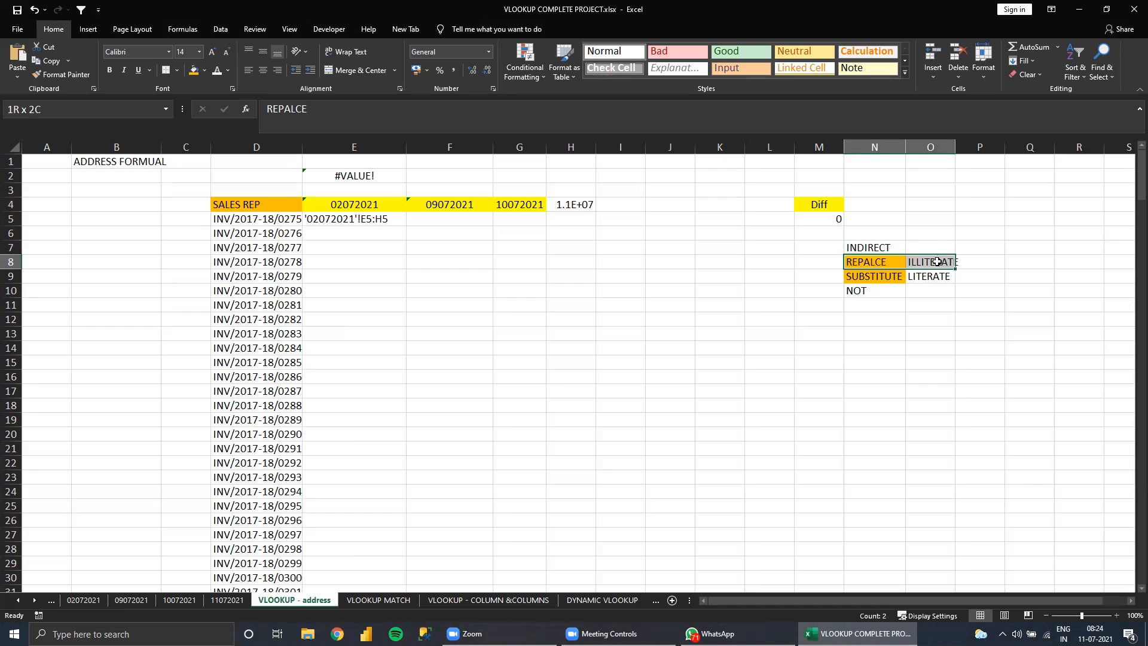
drag(861, 279, 933, 263)
Add the note NUMBERS in P8 on the REPALCE row
click(977, 262)
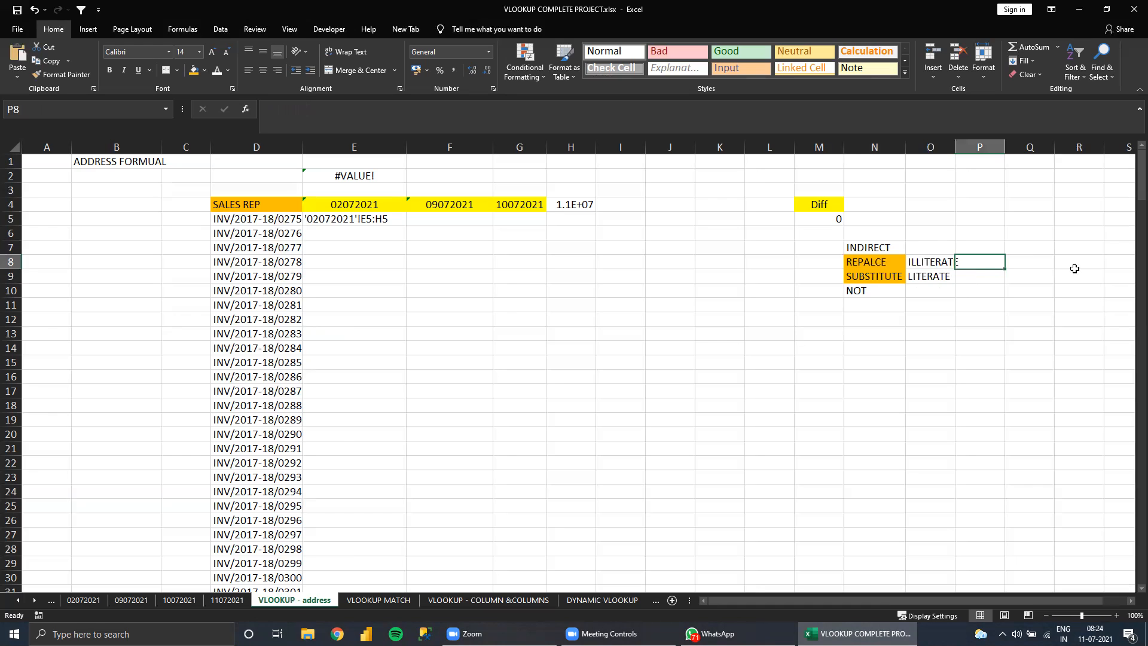
text(NUMBERS)
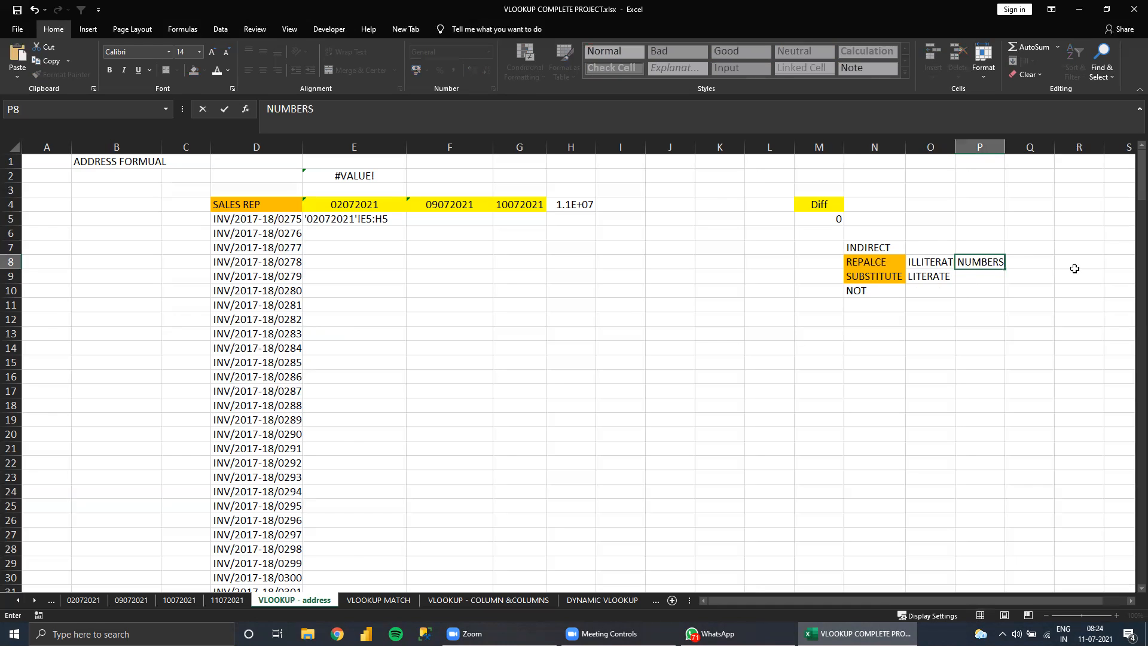
key(Return)
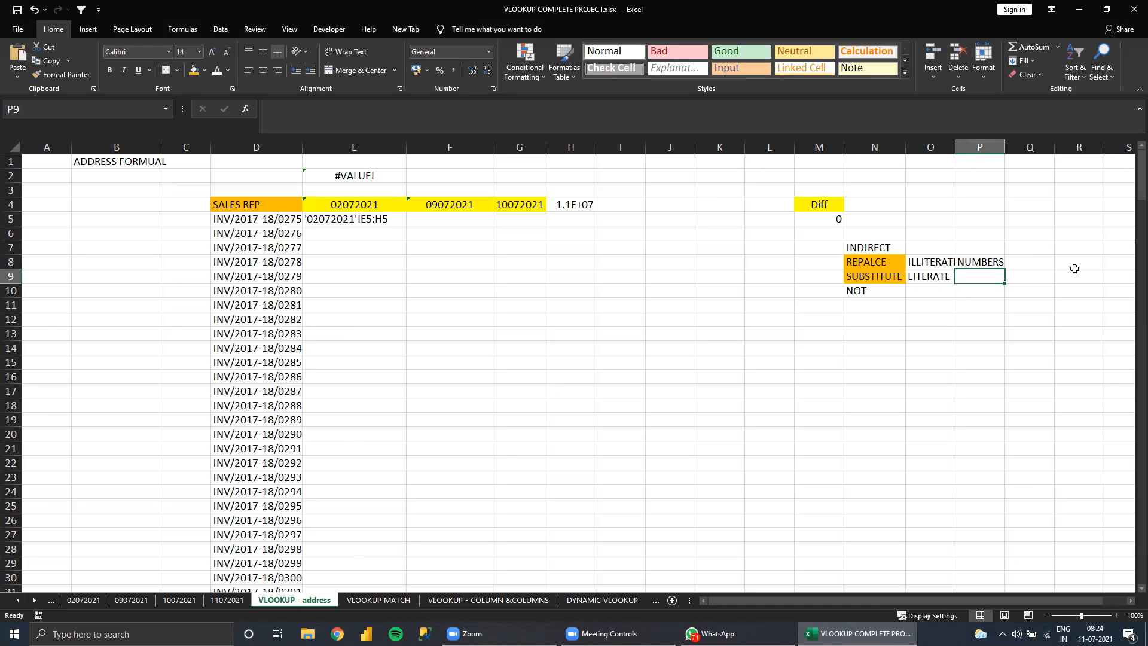
key(Up)
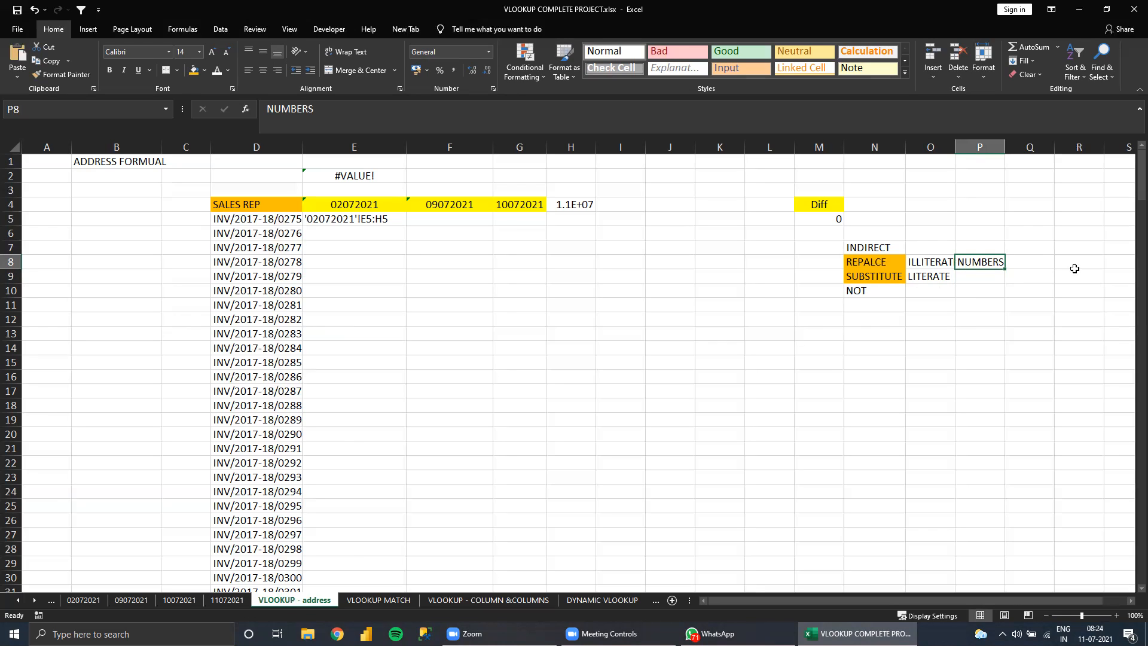
key(Down)
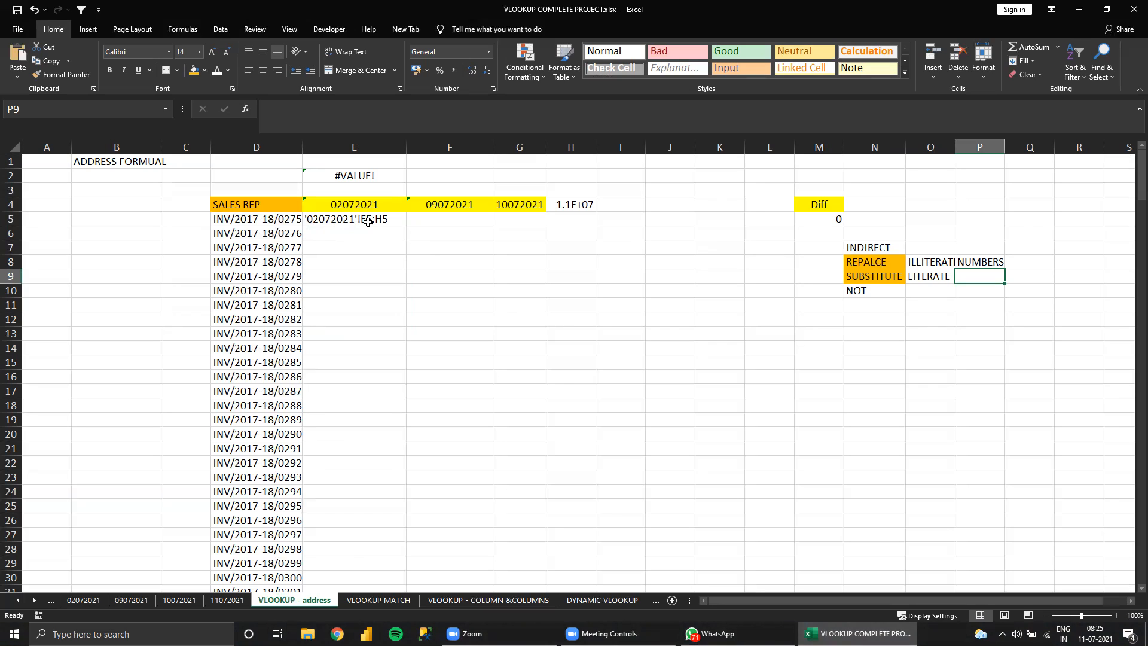
Compare the REPALCE and SUBSTITUTE notes in rows 8 and 9 with the range reference in E5
click(865, 261)
drag(849, 262, 1010, 263)
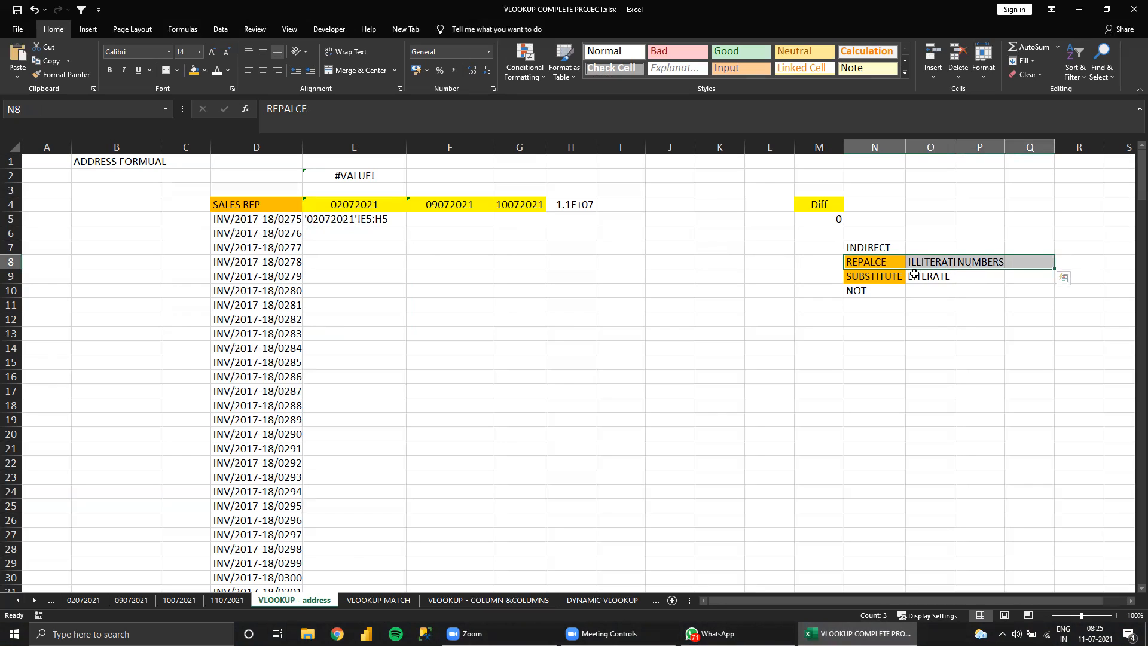
drag(873, 276, 930, 277)
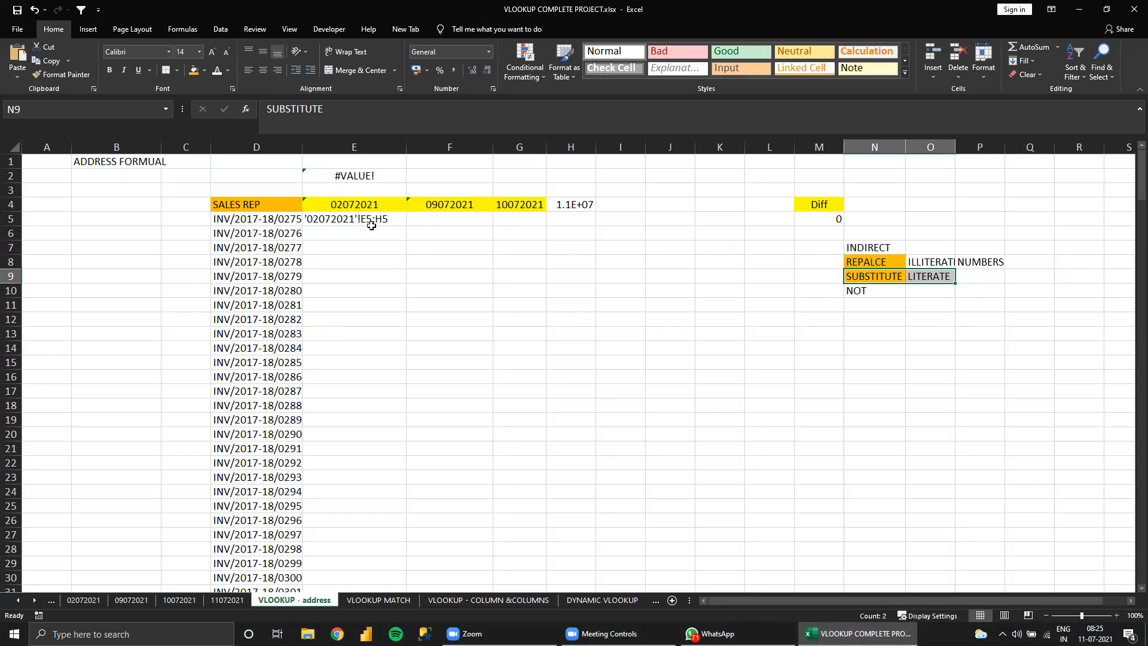
click(881, 276)
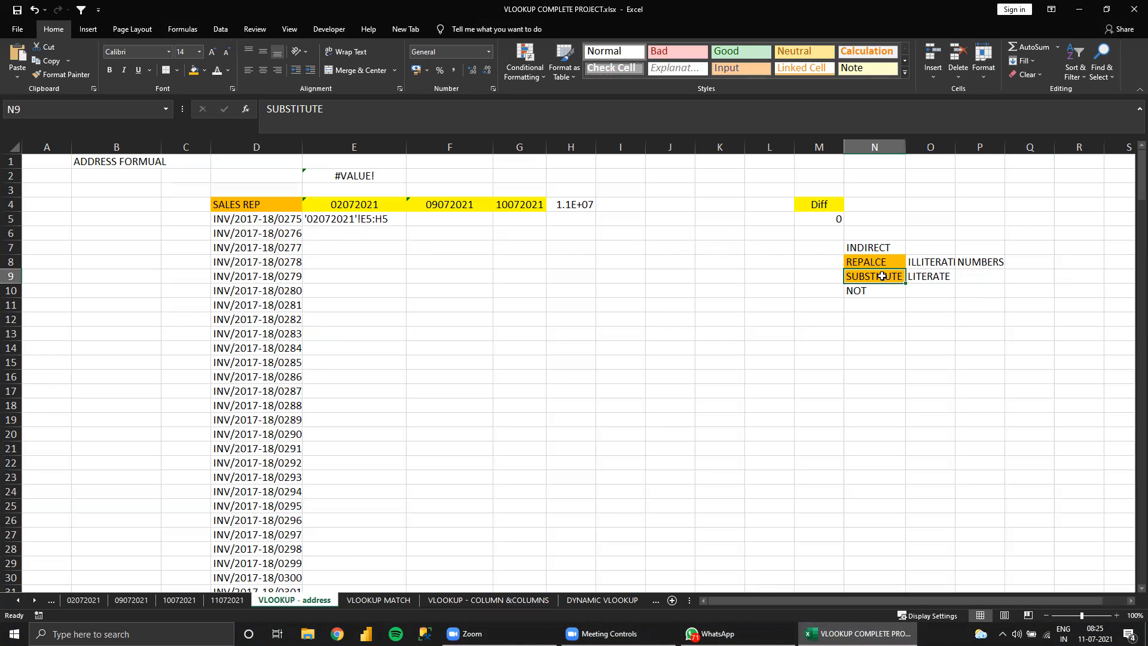
drag(882, 277, 926, 276)
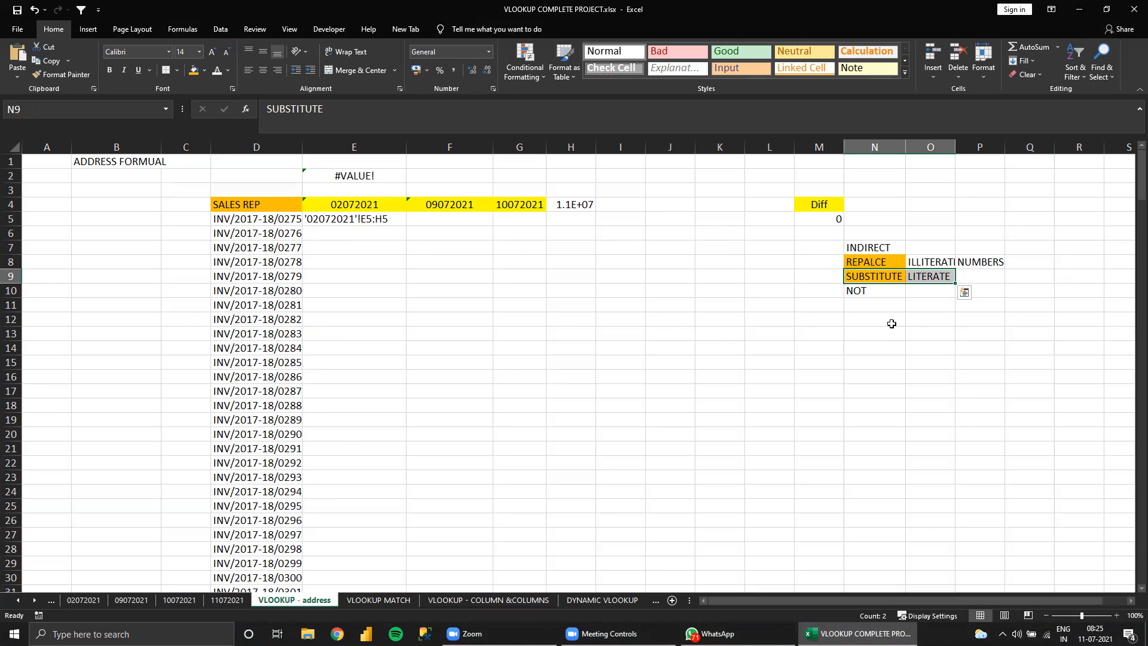
drag(873, 261, 986, 264)
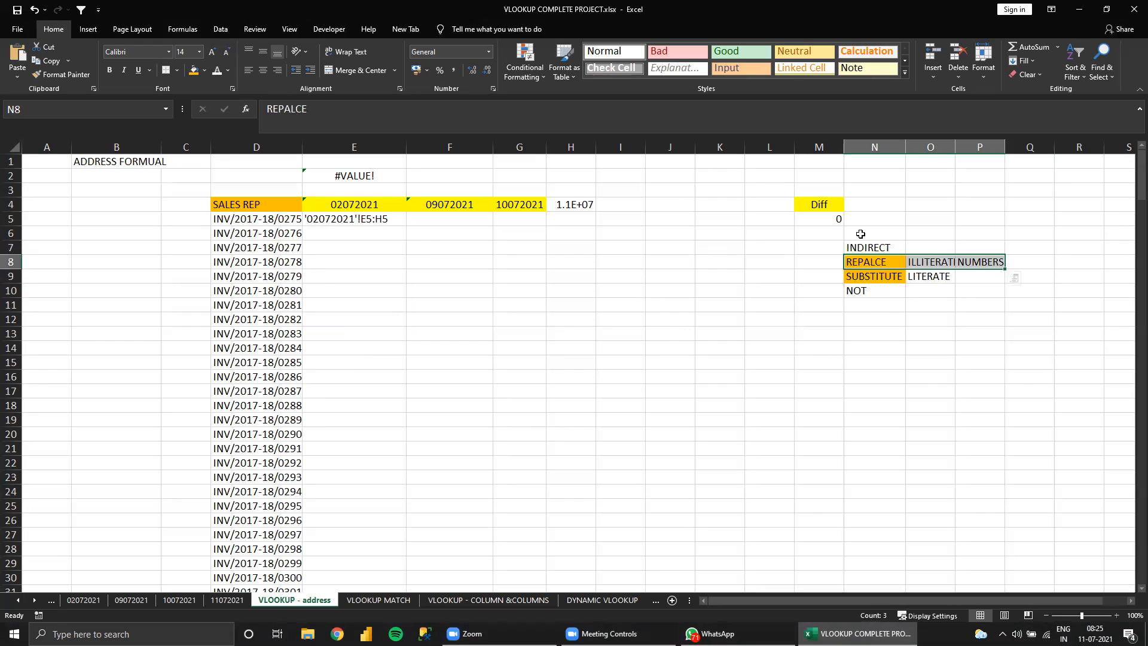
click(876, 260)
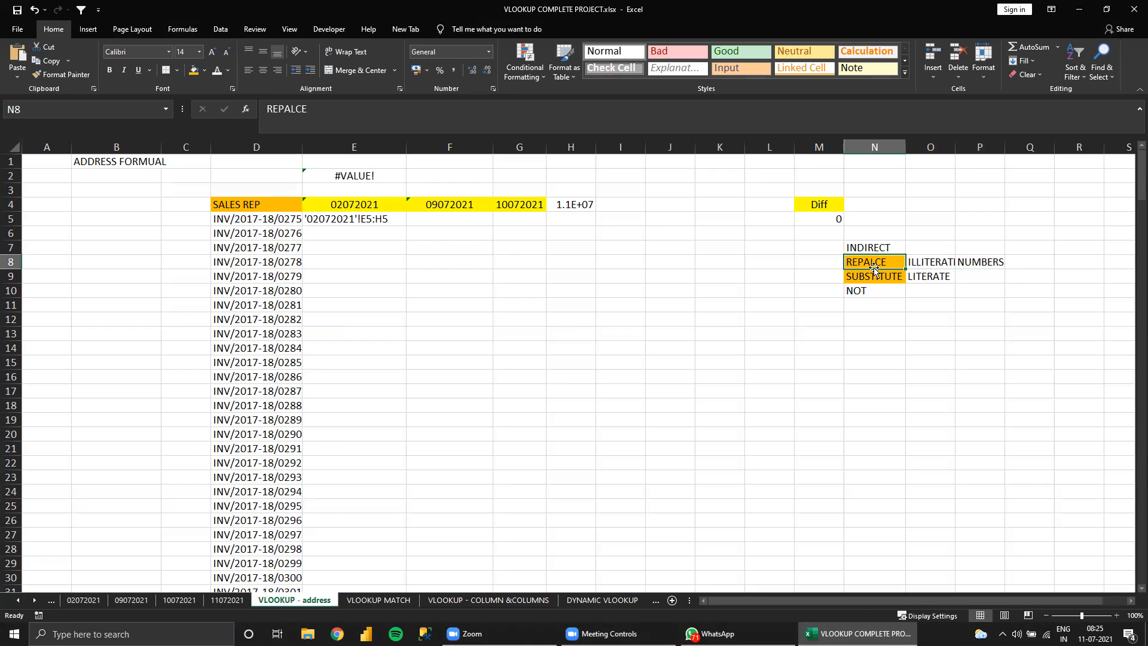
click(871, 276)
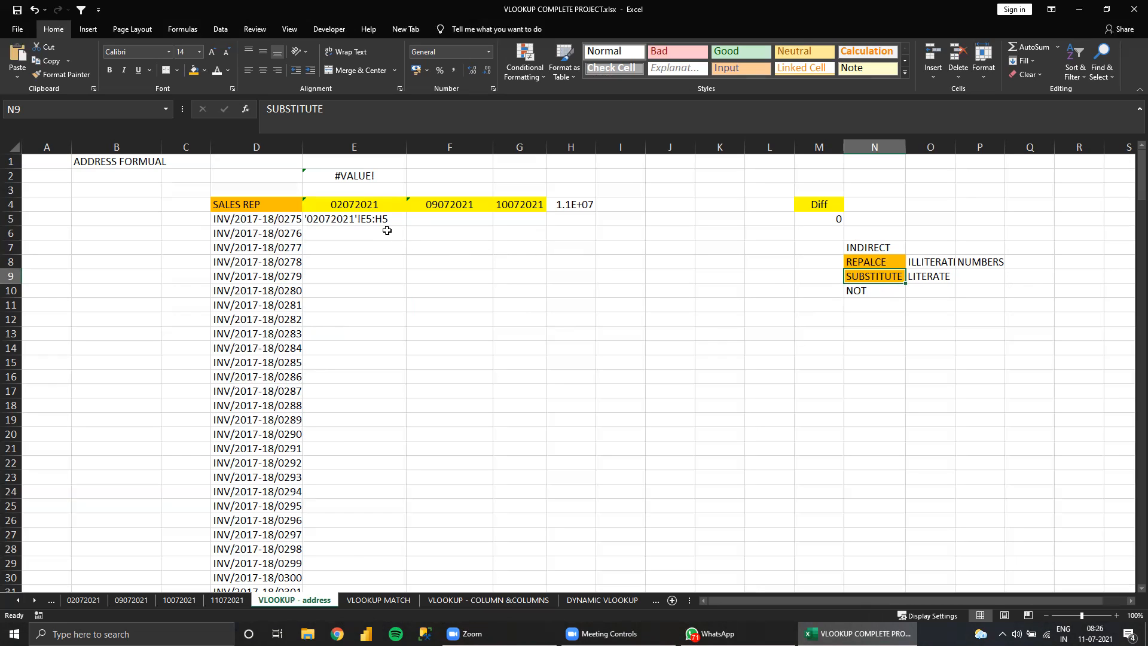
click(363, 217)
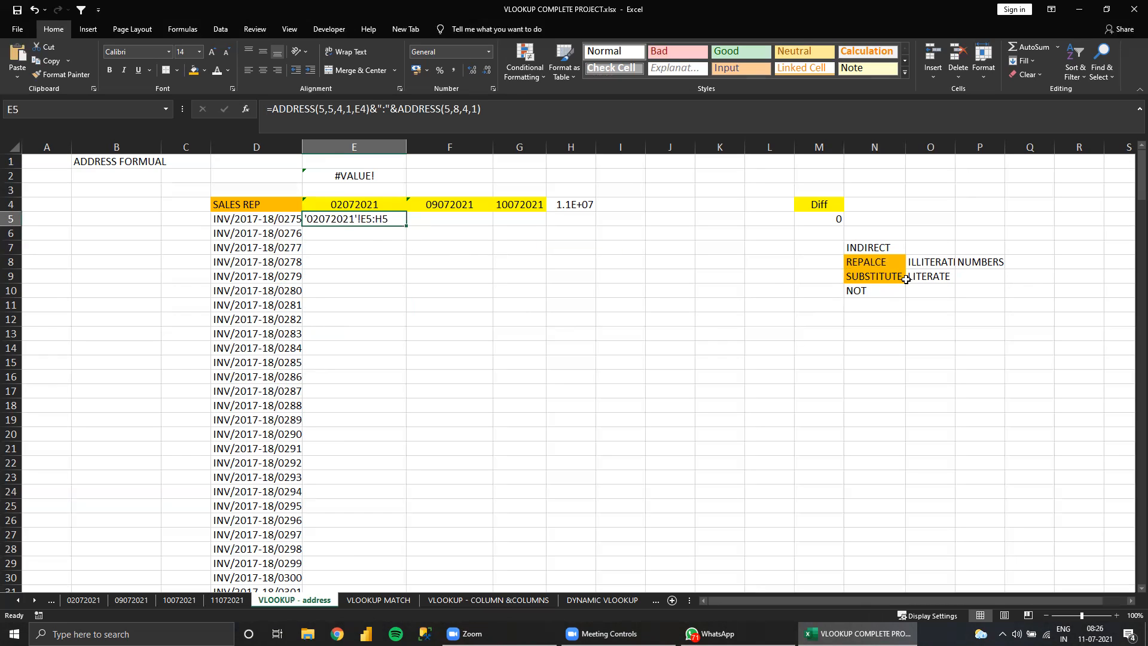
Write the SUBSTITUTE syntax =SUBSTITUTE(text,old_text,new_text,instance_num) as plain text in Q9, beside the SUBSTITUTE note
click(1023, 283)
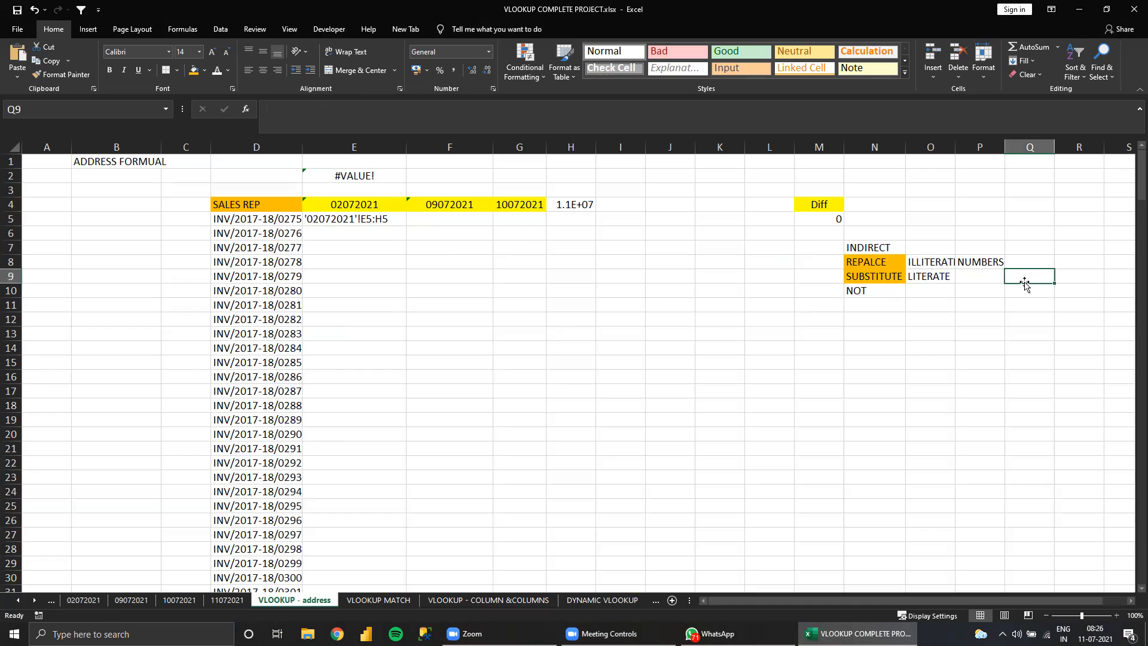
text(=SUBSTITUTE()
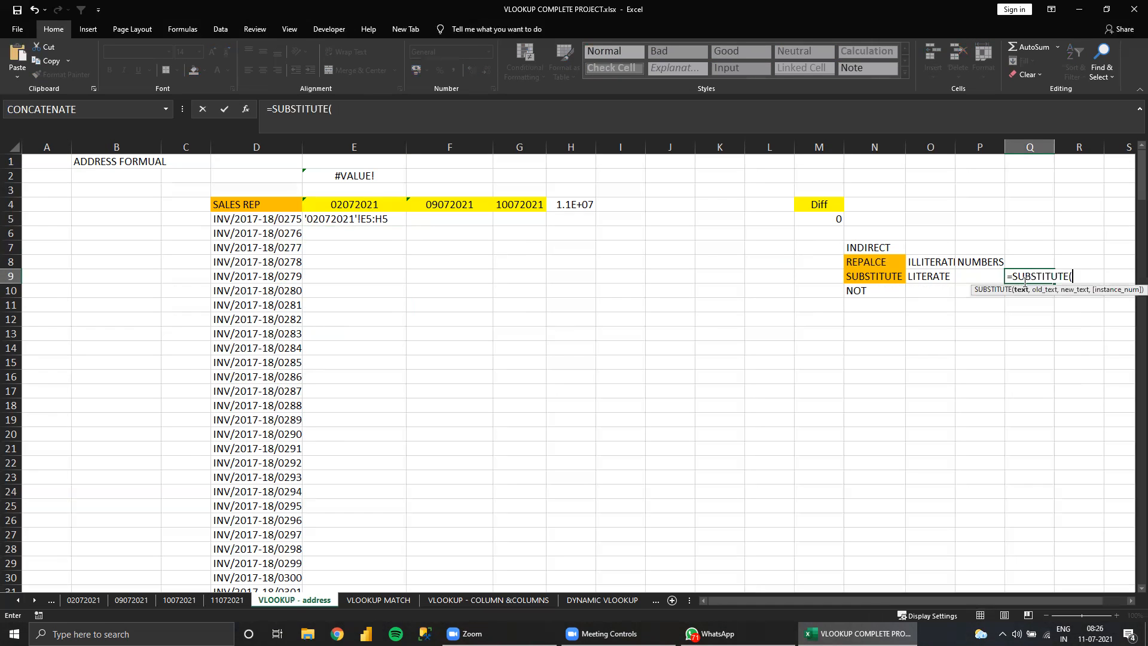
key(Tab)
key(ctrl+shift+a)
click(1021, 289)
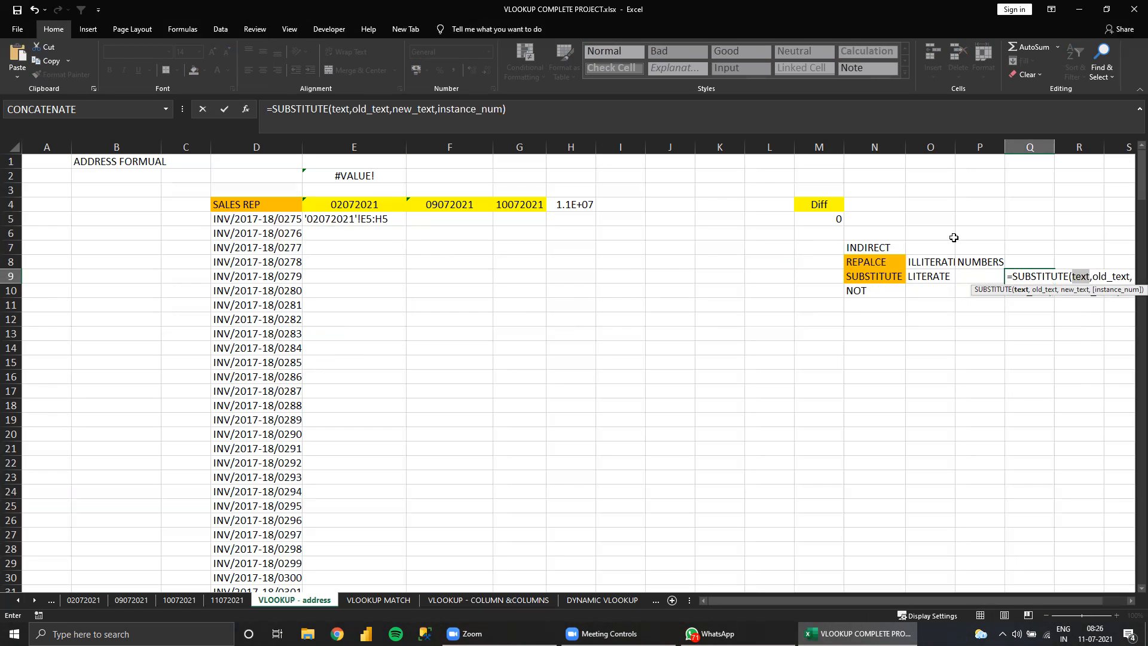
key(Return)
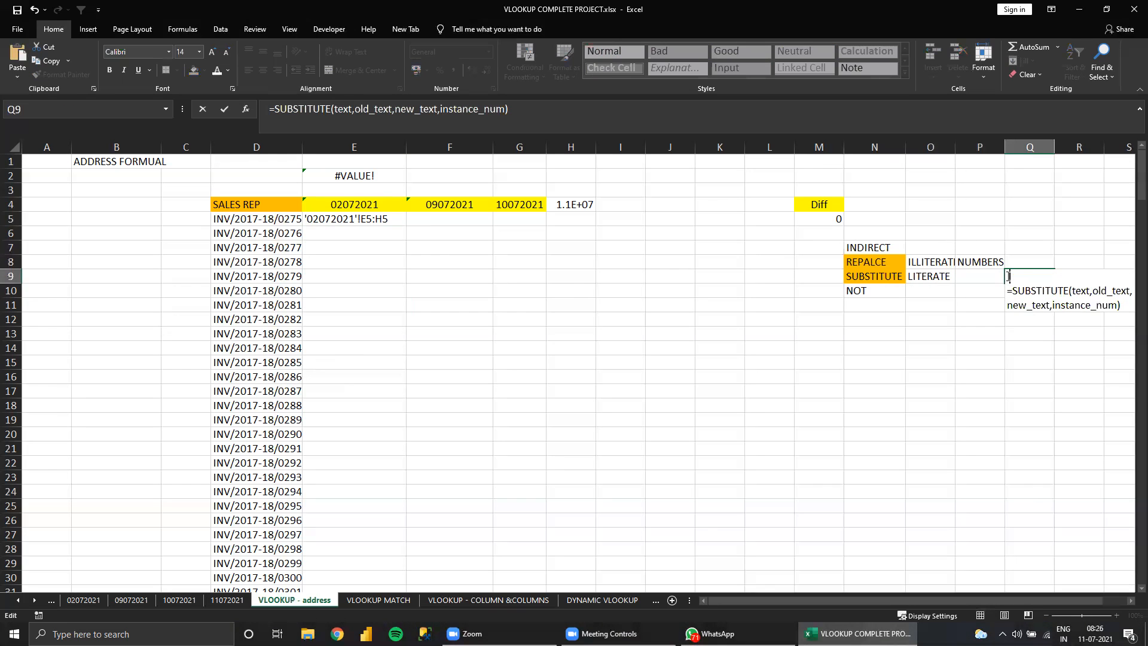
key(Right)
key(Right)
key(Right)
key(Right)
key(Right)
key(Right)
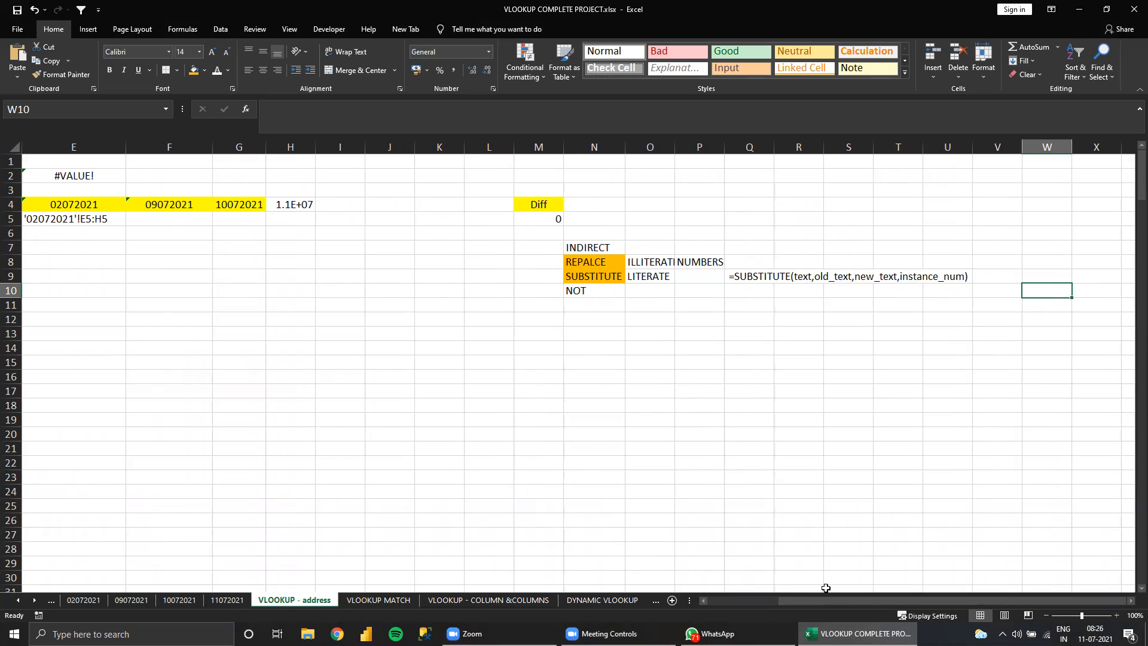
drag(837, 600, 711, 600)
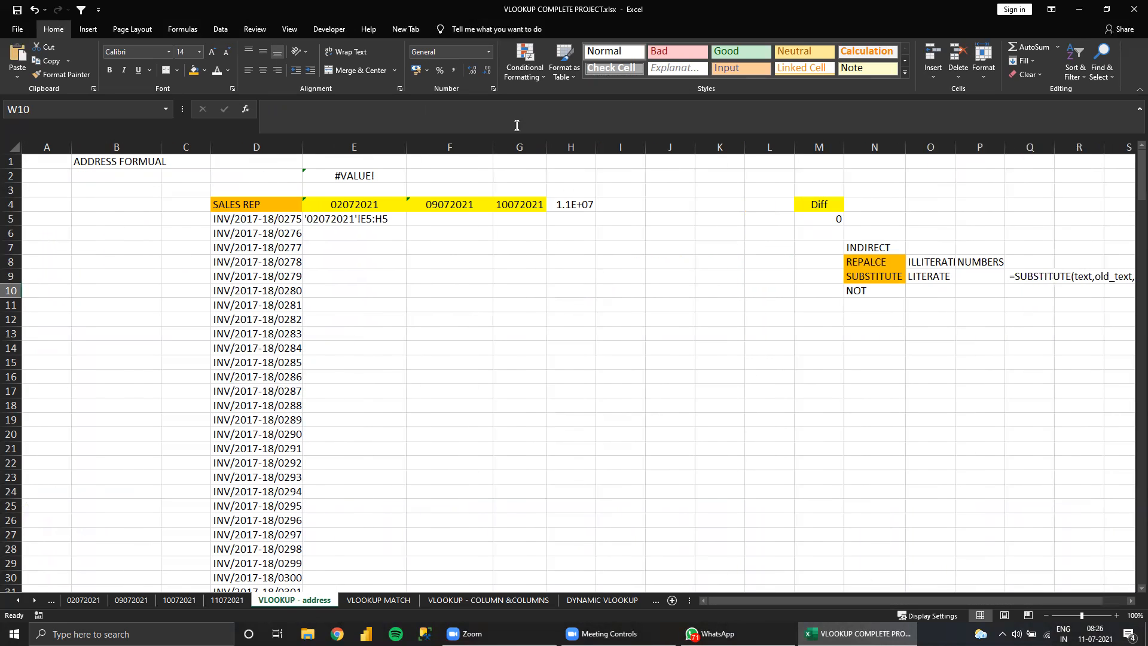
Wrap E5's joined ADDRESS formula in SUBSTITUTE, replacing 5 with empty text ""
click(354, 216)
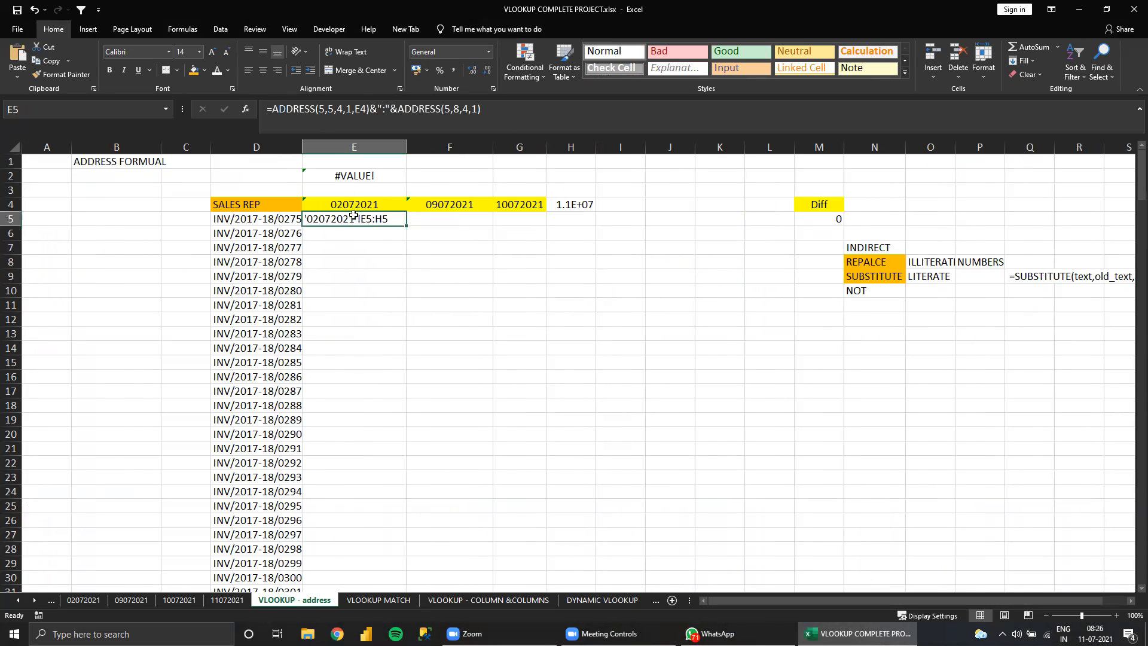
click(273, 109)
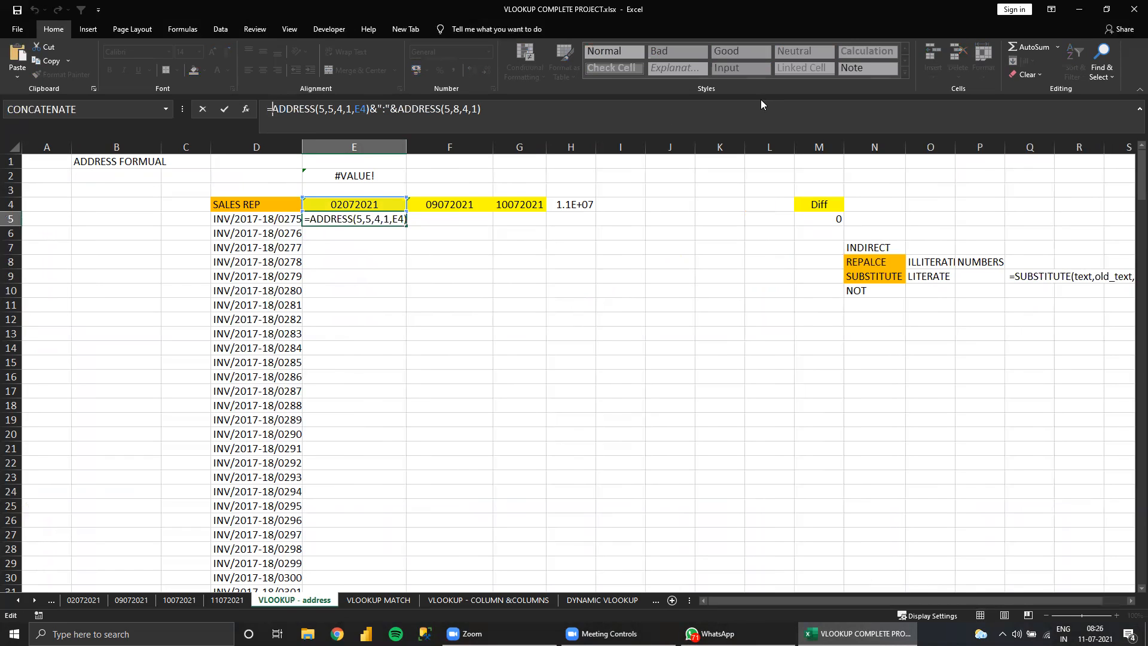
text(SUB)
key(Tab)
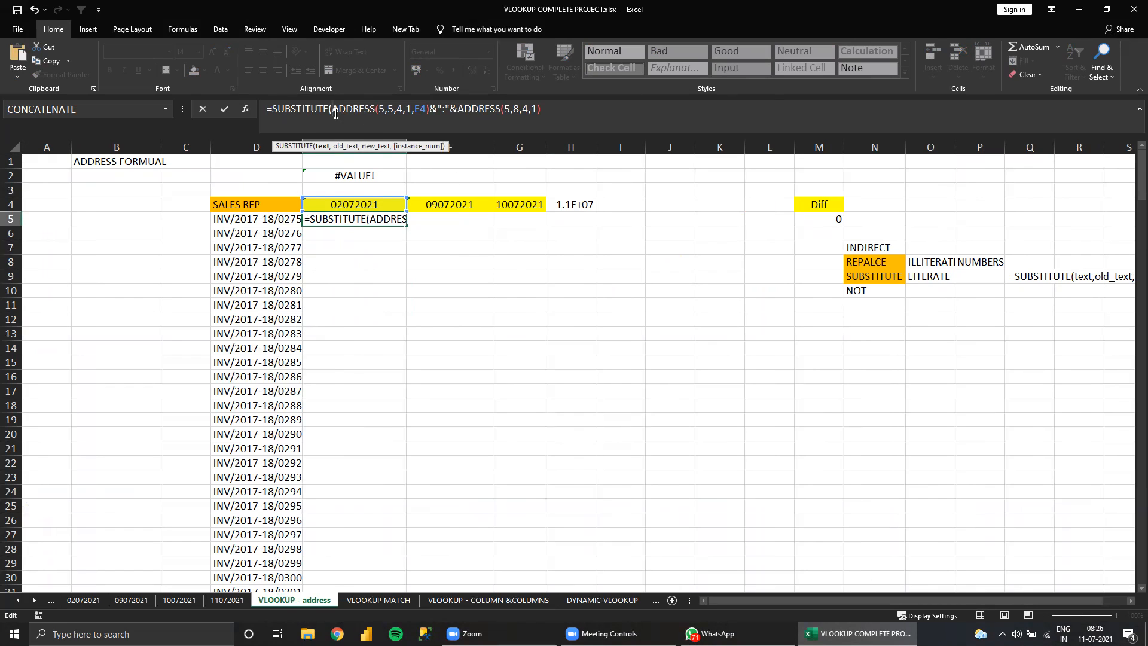
click(817, 122)
text(,)
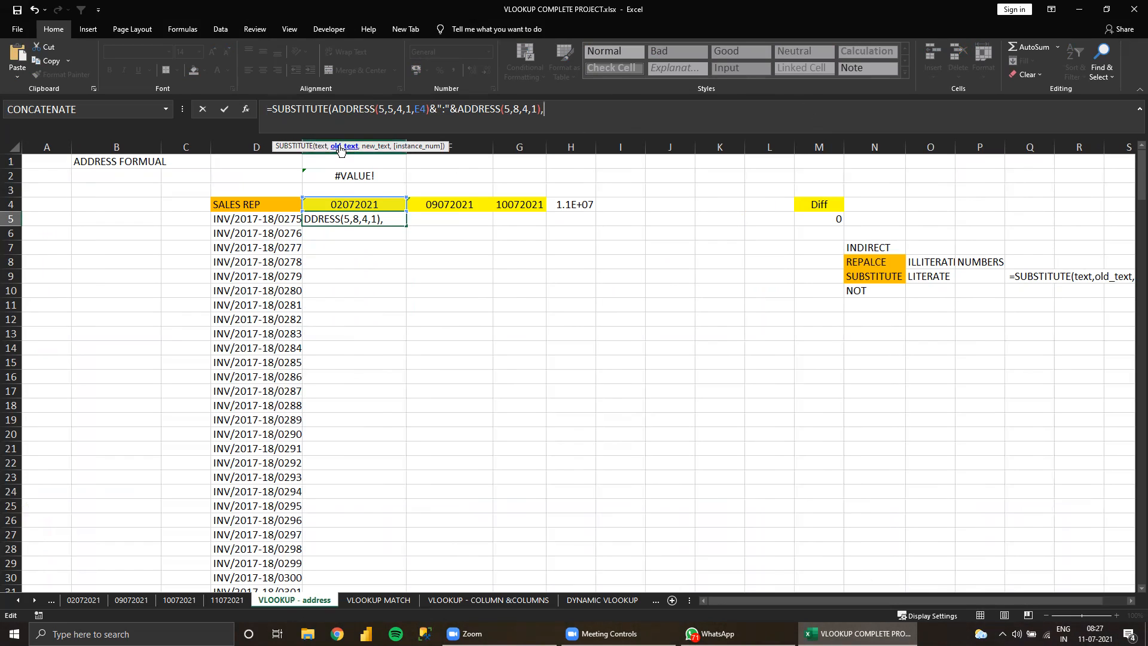
text(5,)
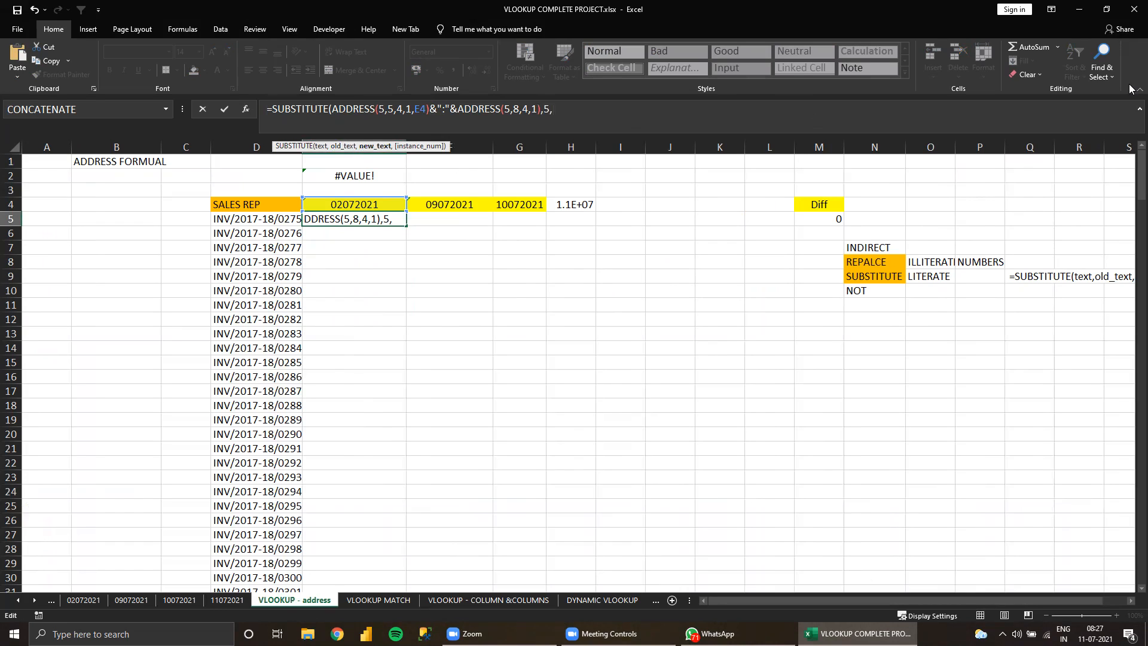
text("",)
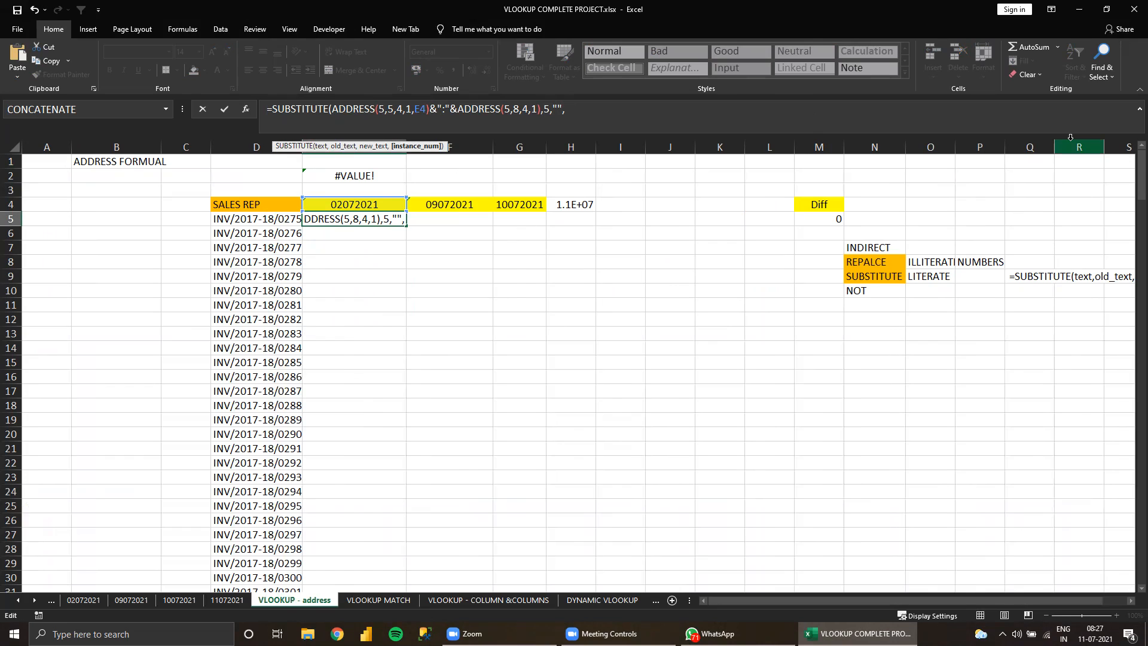
key(BackSpace)
text())
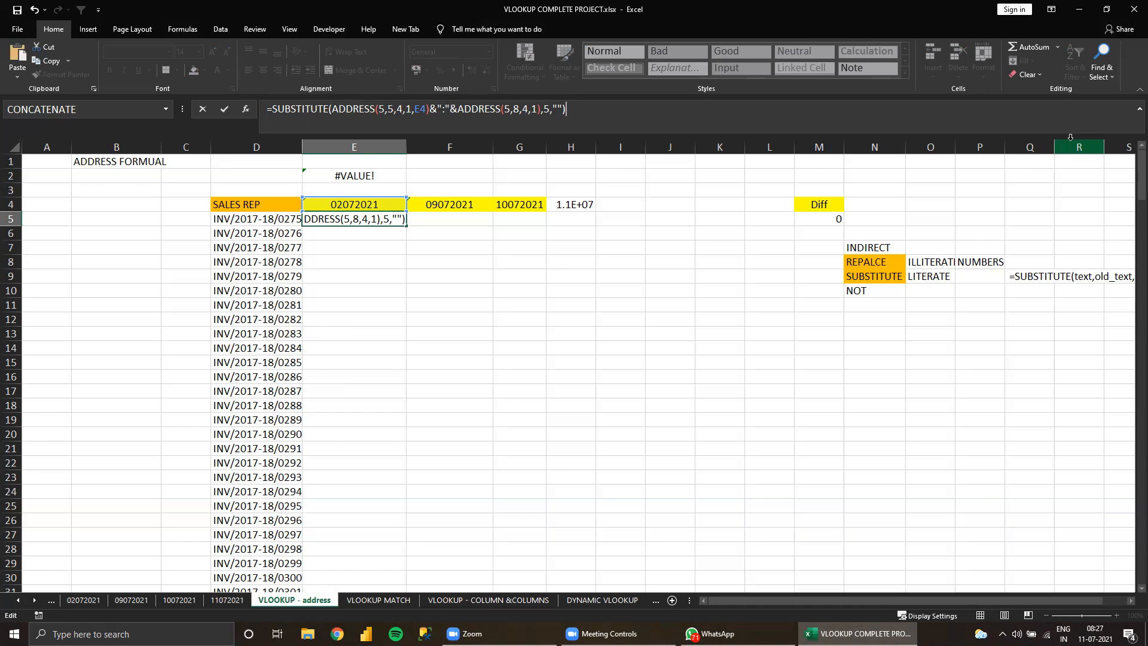
key(ctrl+Return)
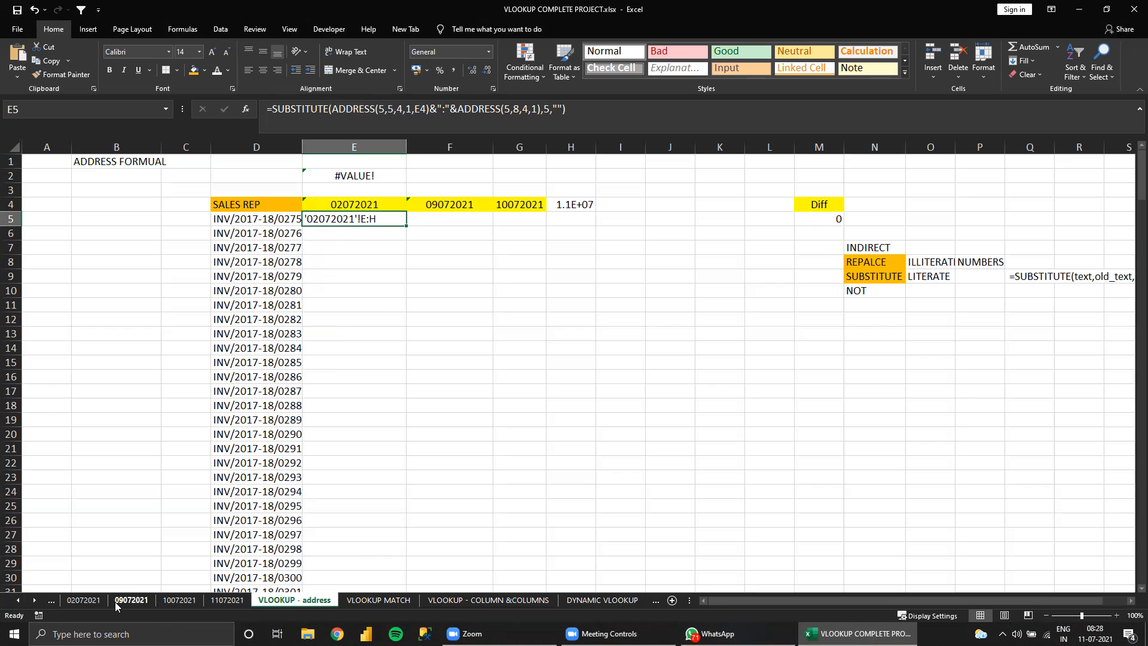
Check the invoice table's columns on sheet 02072021 and return to the VLOOKUP - address sheet
click(84, 600)
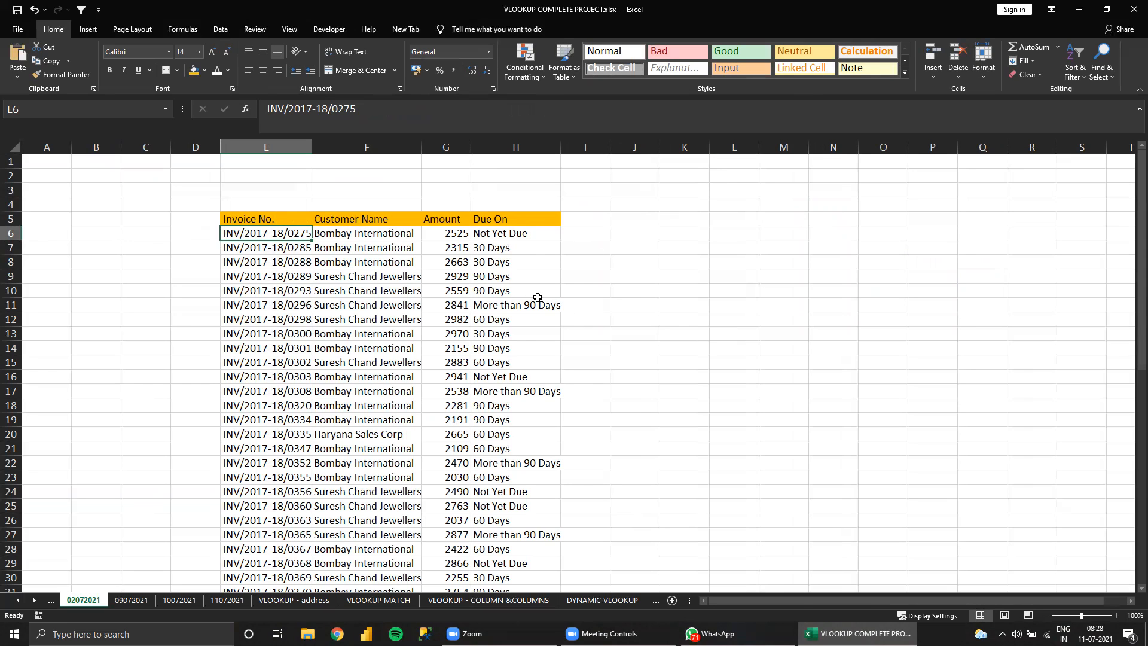
key(ctrl+Page_Down)
key(ctrl+Page_Down)
key(ctrl+Page_Down)
key(ctrl+Page_Down)
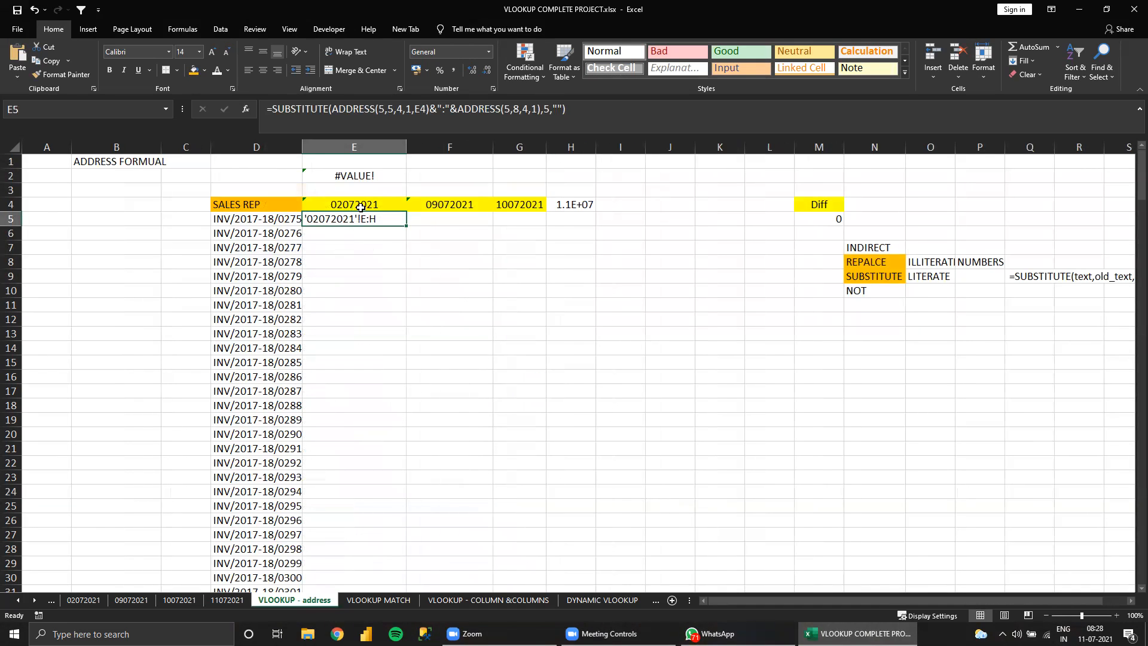
Change the sheet name header in E4 to 02052021
click(359, 203)
click(297, 108)
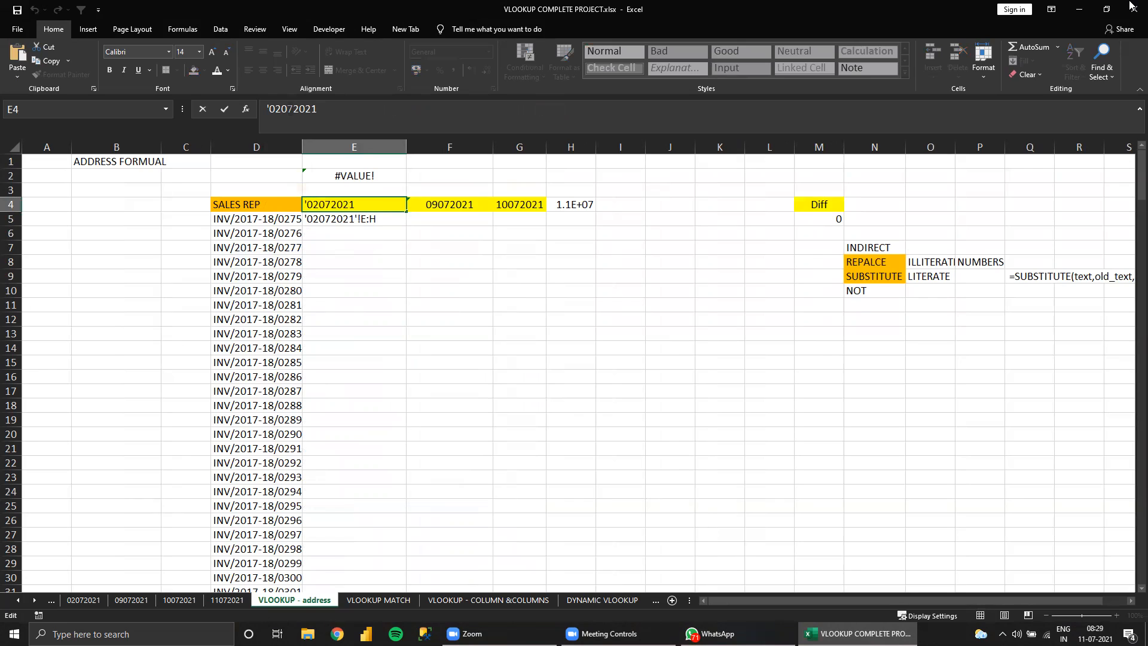
key(Delete)
text(5)
key(Return)
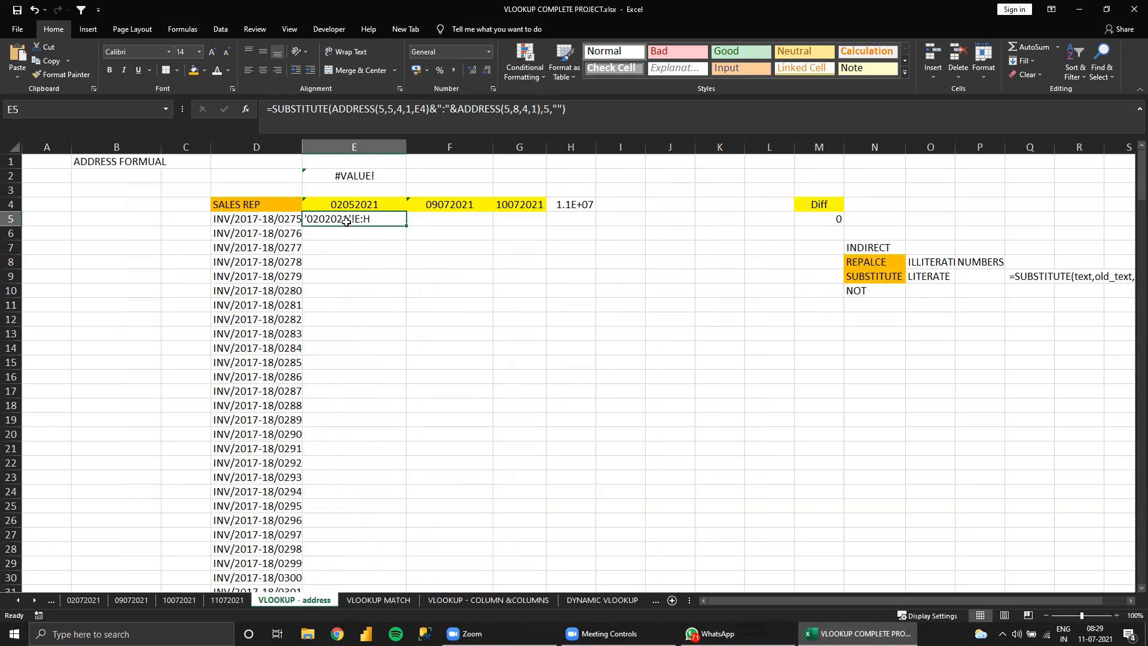
Set the row number of the first ADDRESS function in E5 to 11111
click(377, 108)
click(377, 108)
key(Right)
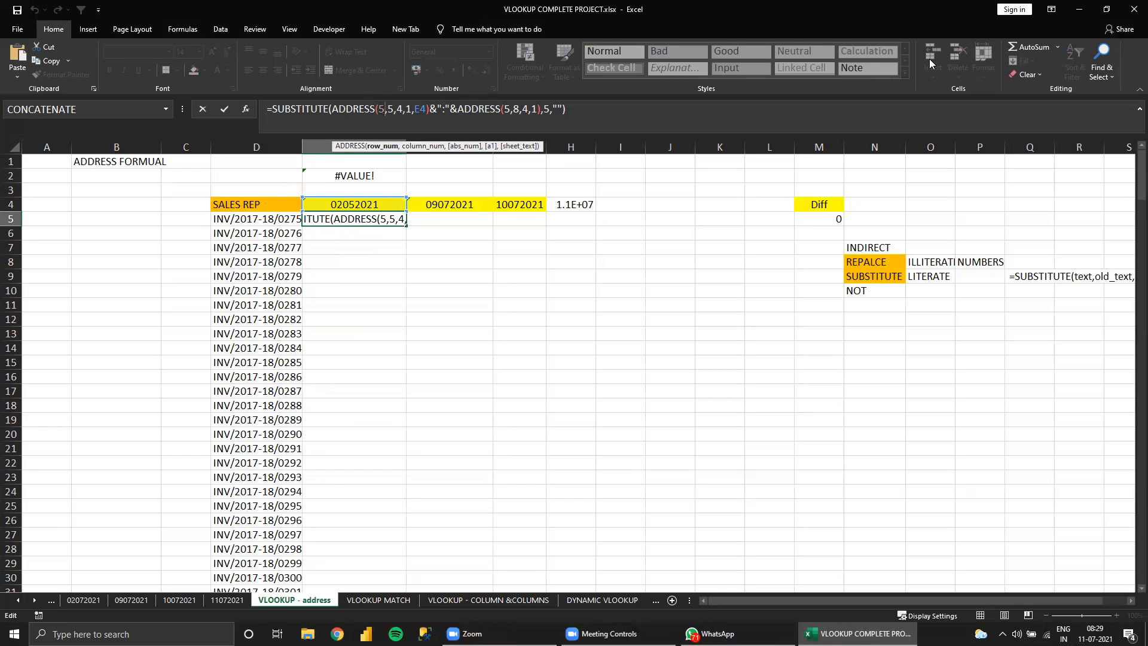
key(BackSpace)
text(11111)
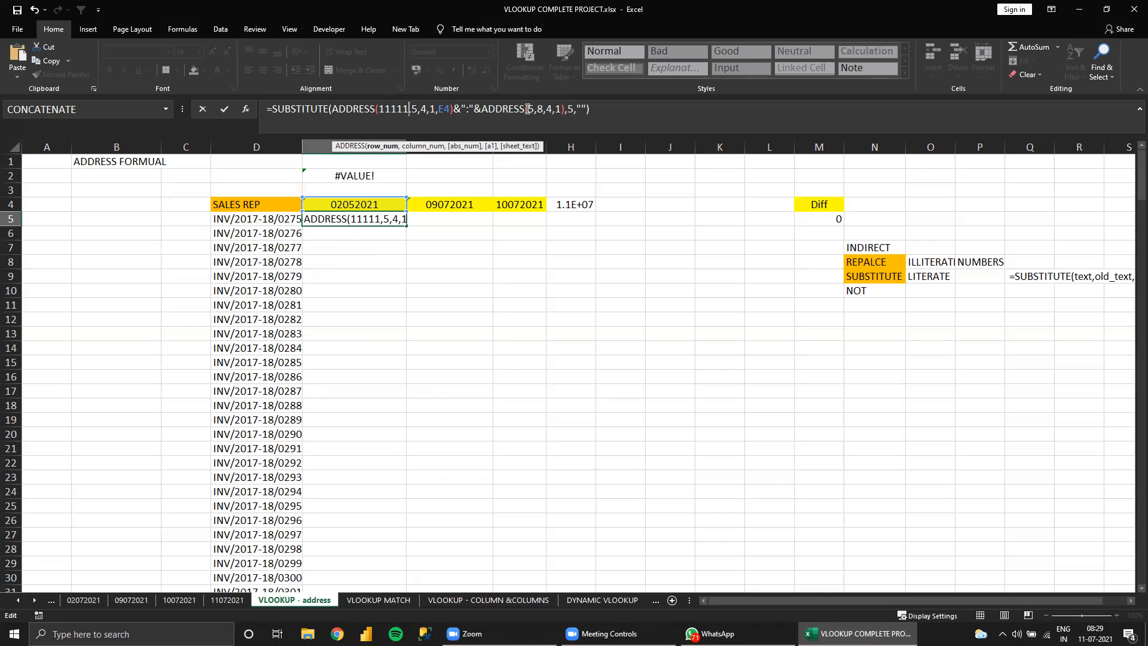
Set the row number of the second ADDRESS function in E5 to 11111
click(661, 120)
key(Left)
key(Left)
key(Left)
key(Left)
key(Left)
key(Left)
key(Left)
key(Left)
key(Left)
key(Left)
key(Left)
key(Left)
key(Left)
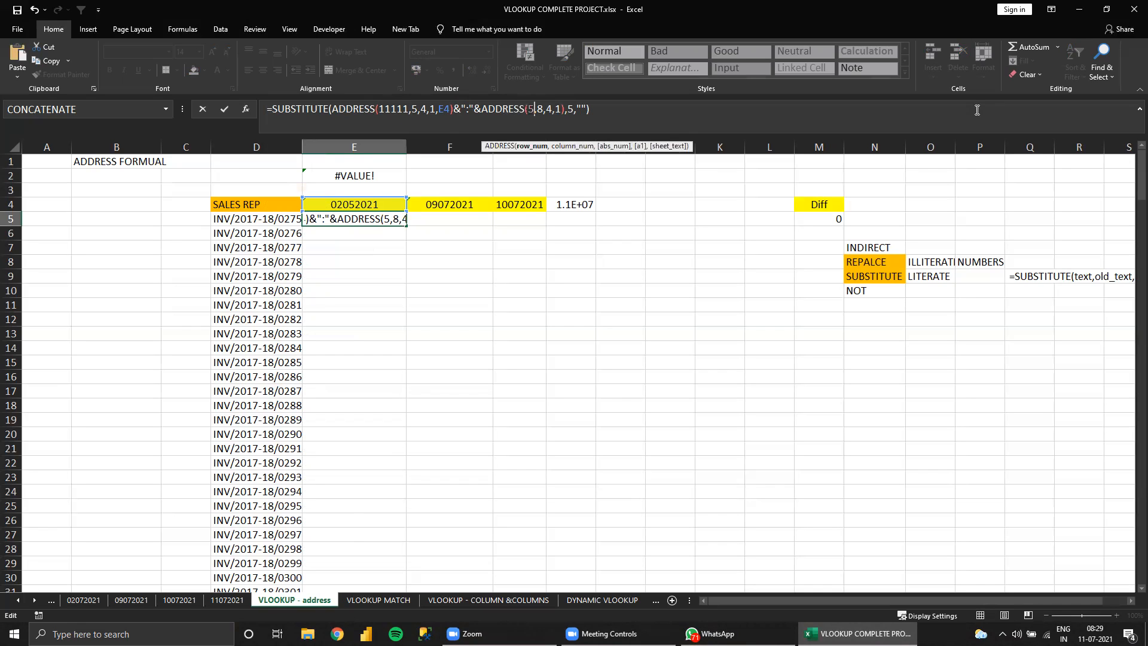
key(BackSpace)
text(1111)
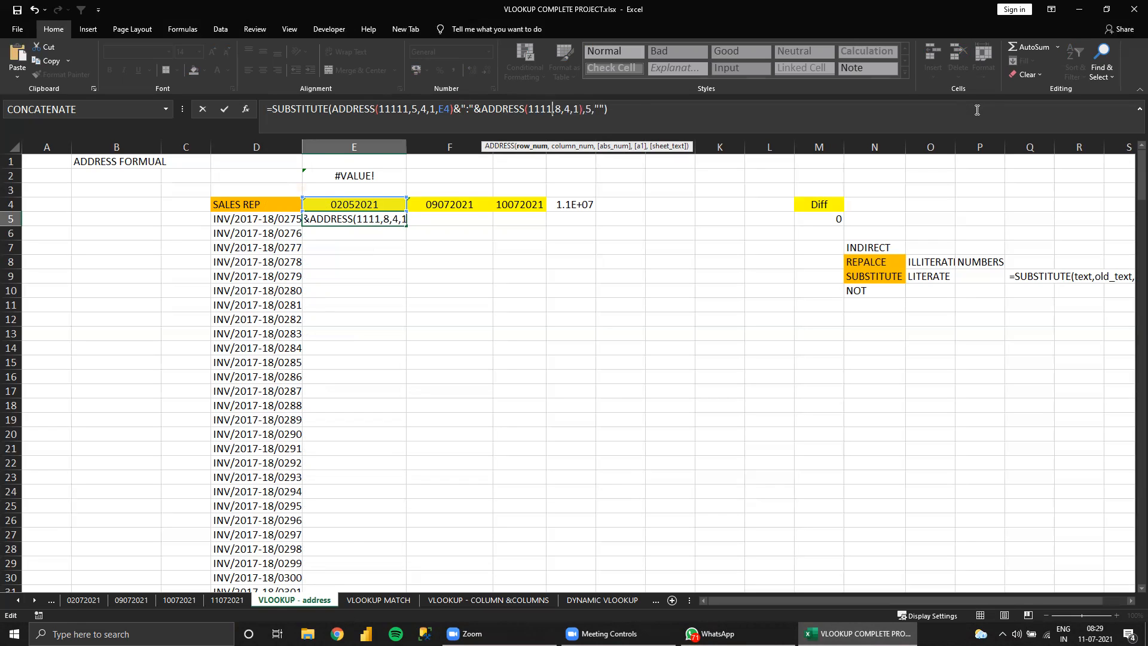
text(1)
Set SUBSTITUTE's old text in E5 to 11111 and enter the revised formula
click(593, 108)
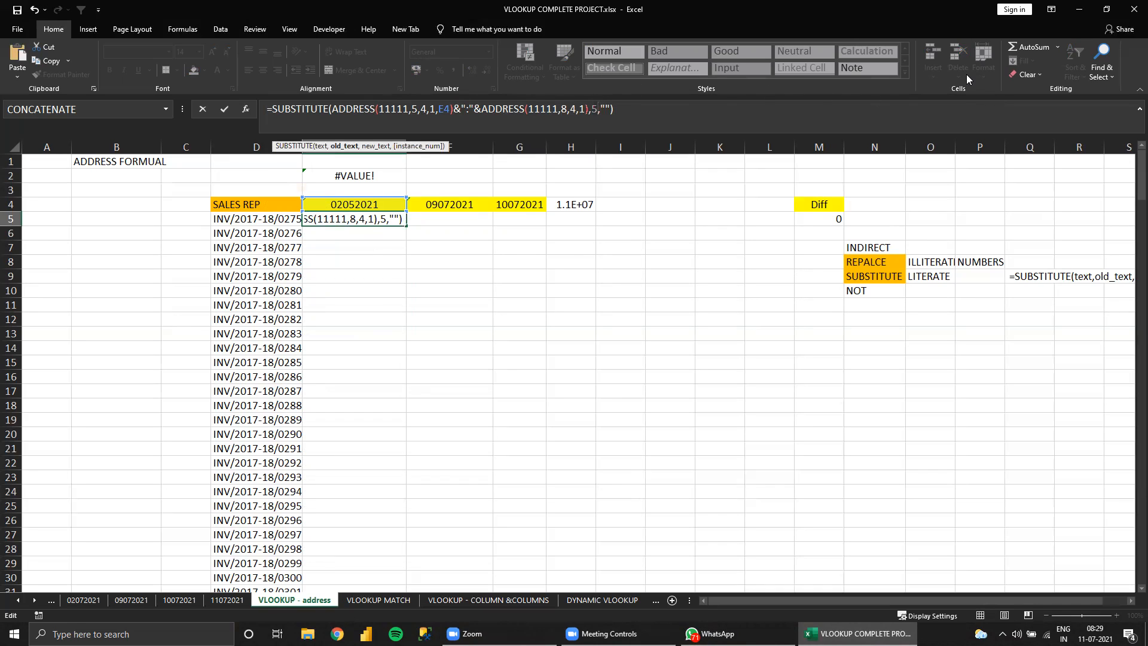
text(11111)
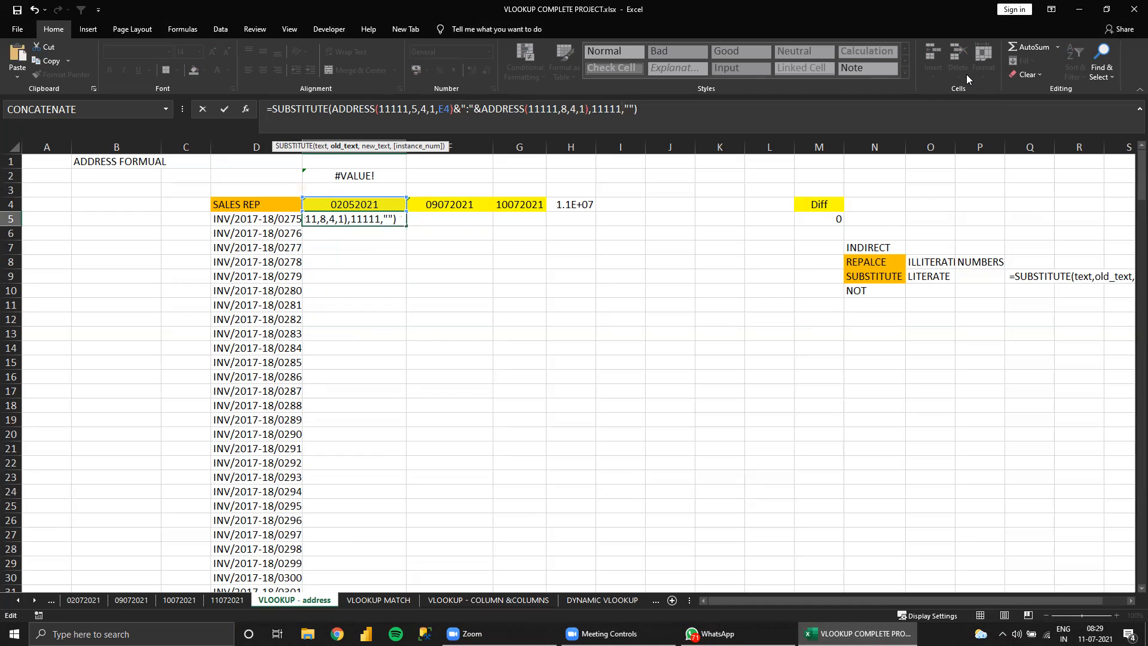
key(Return)
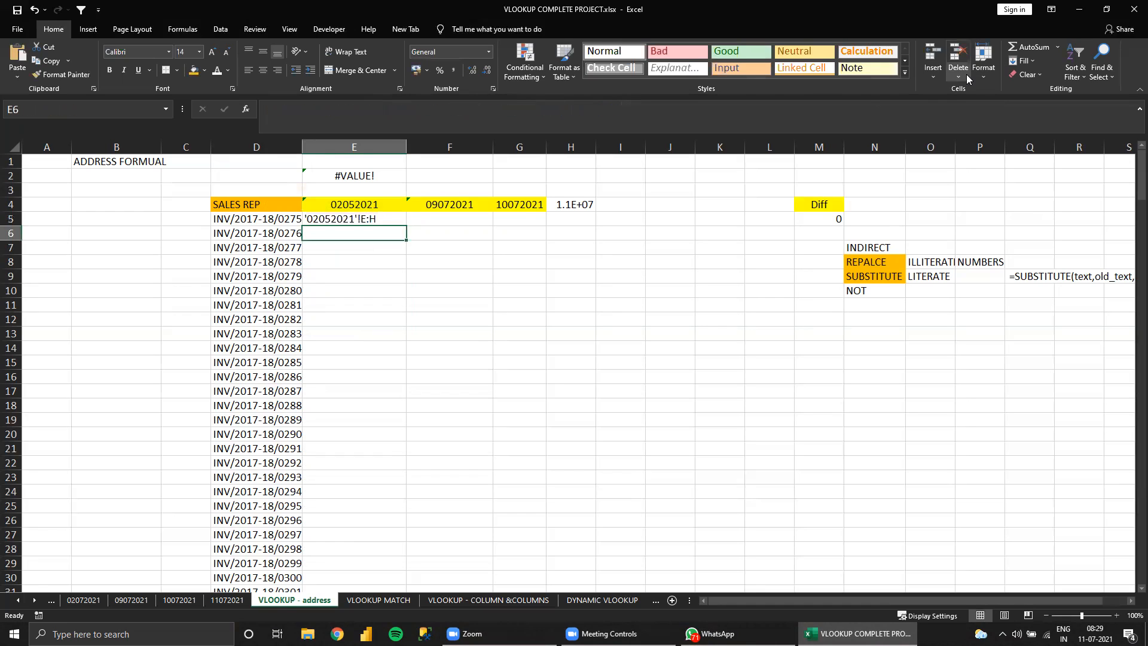
click(325, 219)
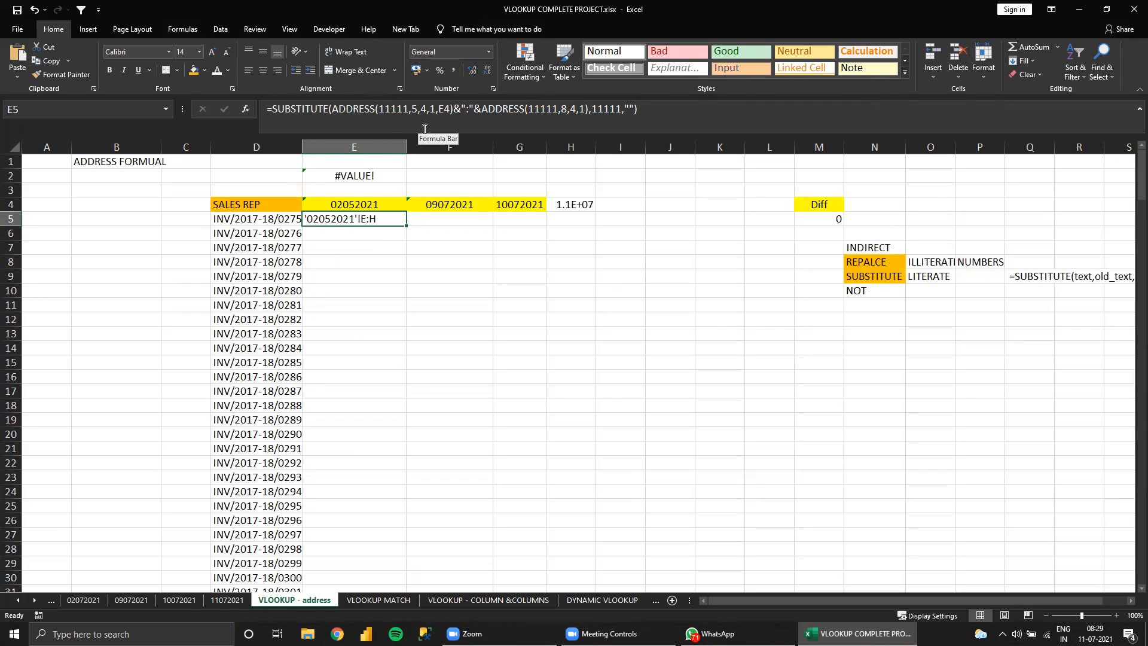
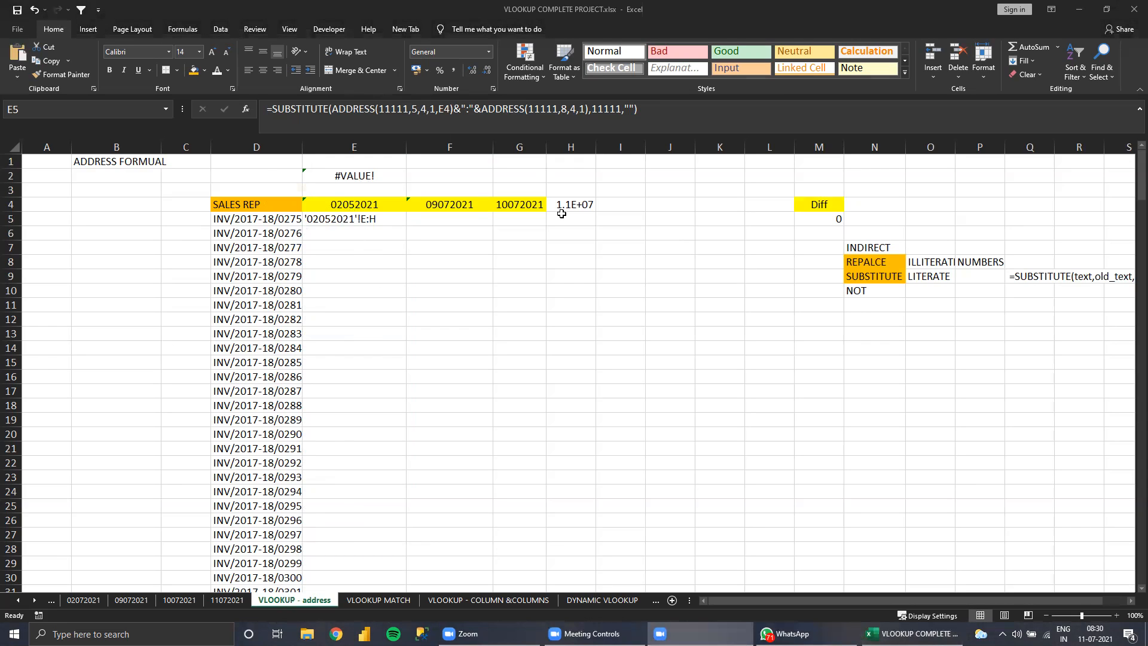
Wrap E5's SUBSTITUTE formula in VLOOKUP as the table array, with D5 as the lookup value
click(341, 218)
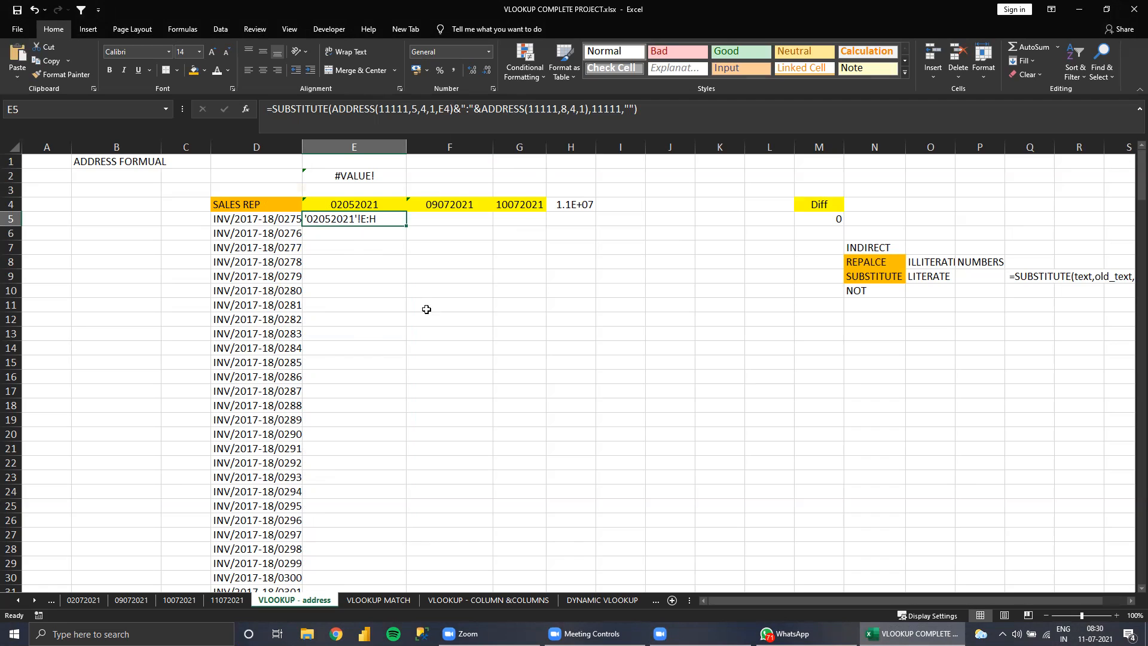
click(271, 109)
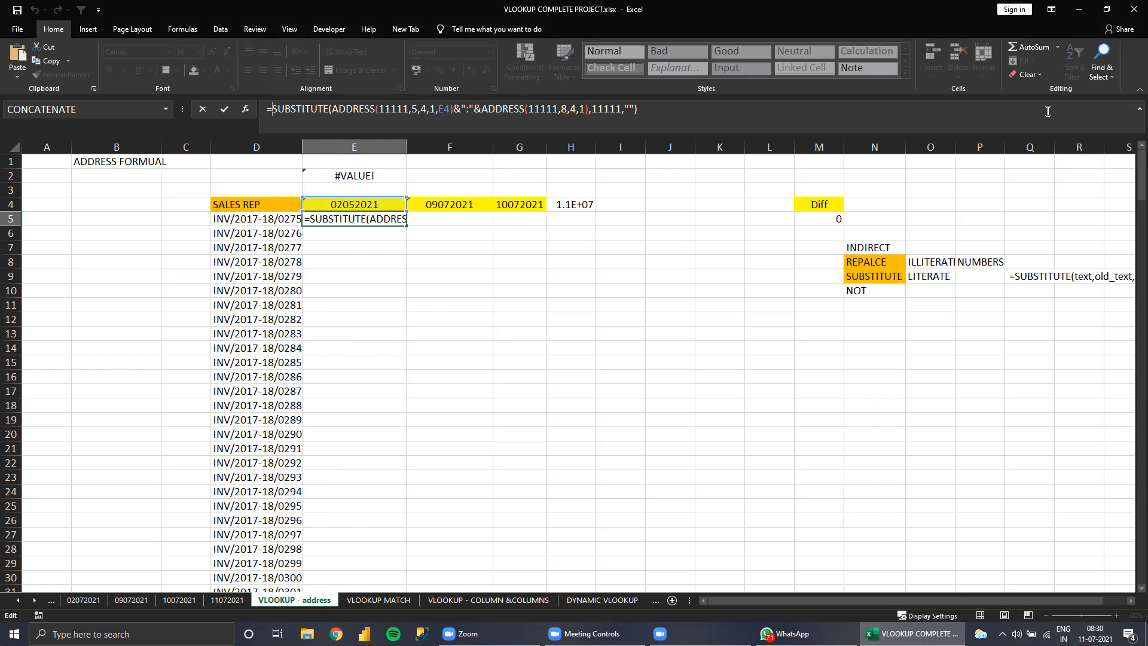
text(VLOOKUP()
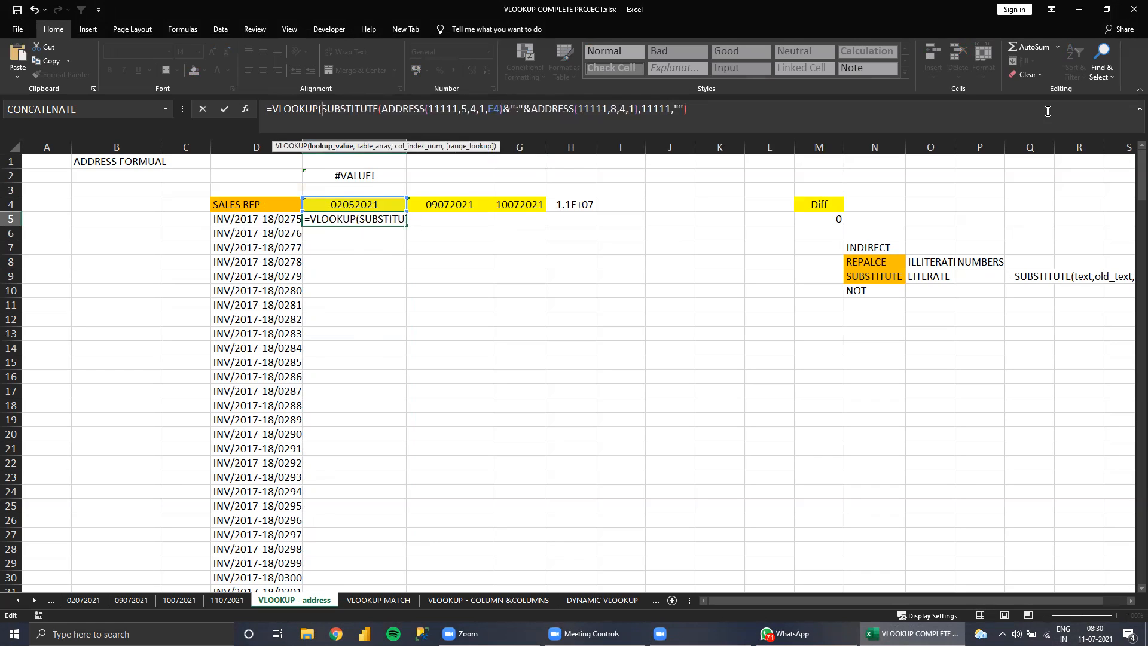
key(Left)
key(Right)
click(274, 213)
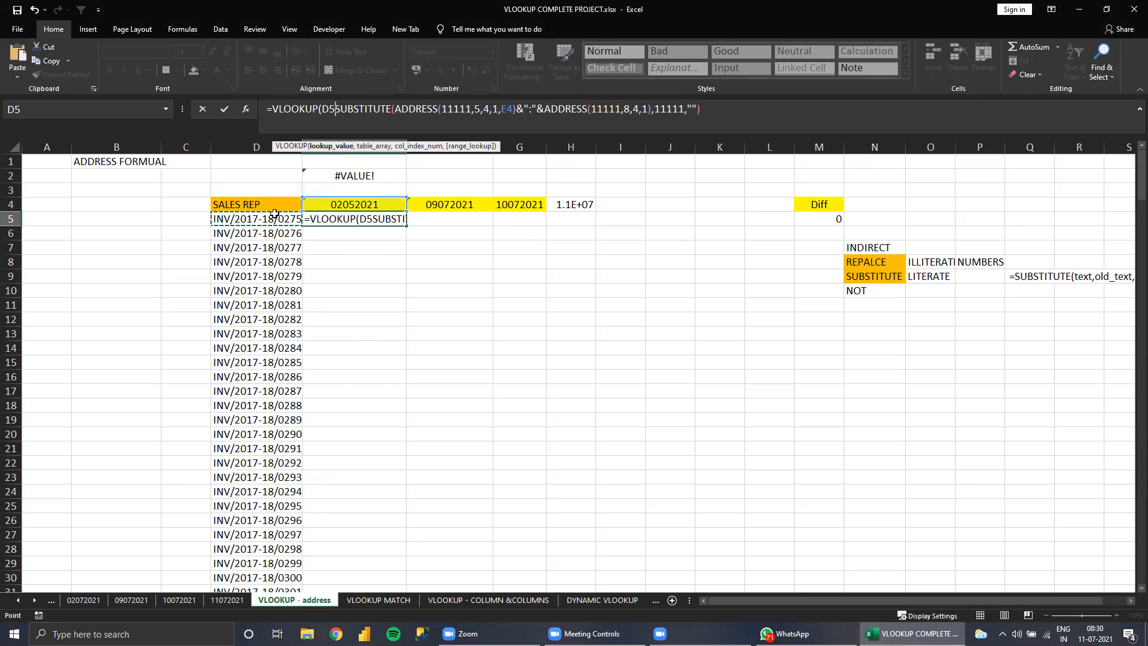
text(,)
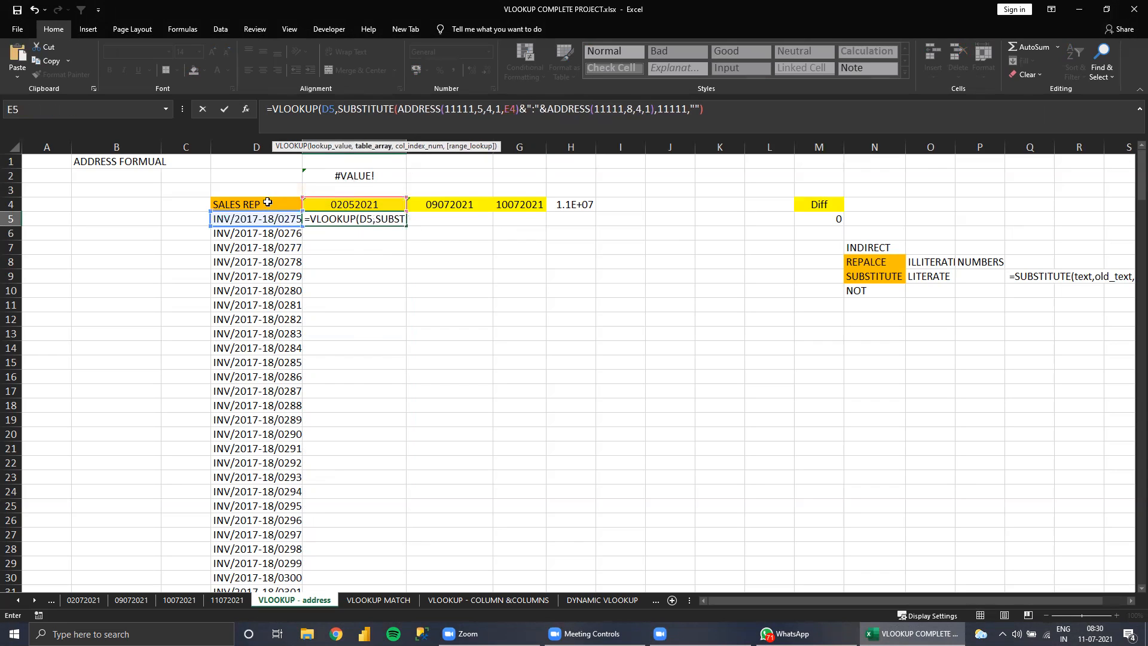
Complete the VLOOKUP in E5 with column index 2 and exact match 0
click(709, 111)
text(,)
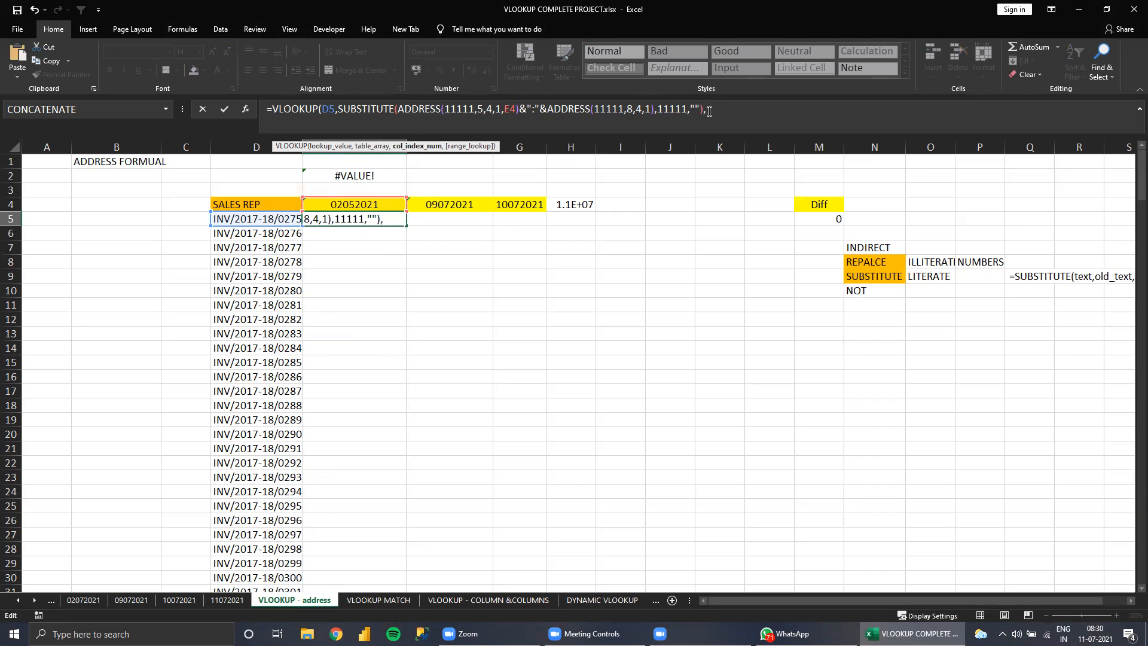
text(2,)
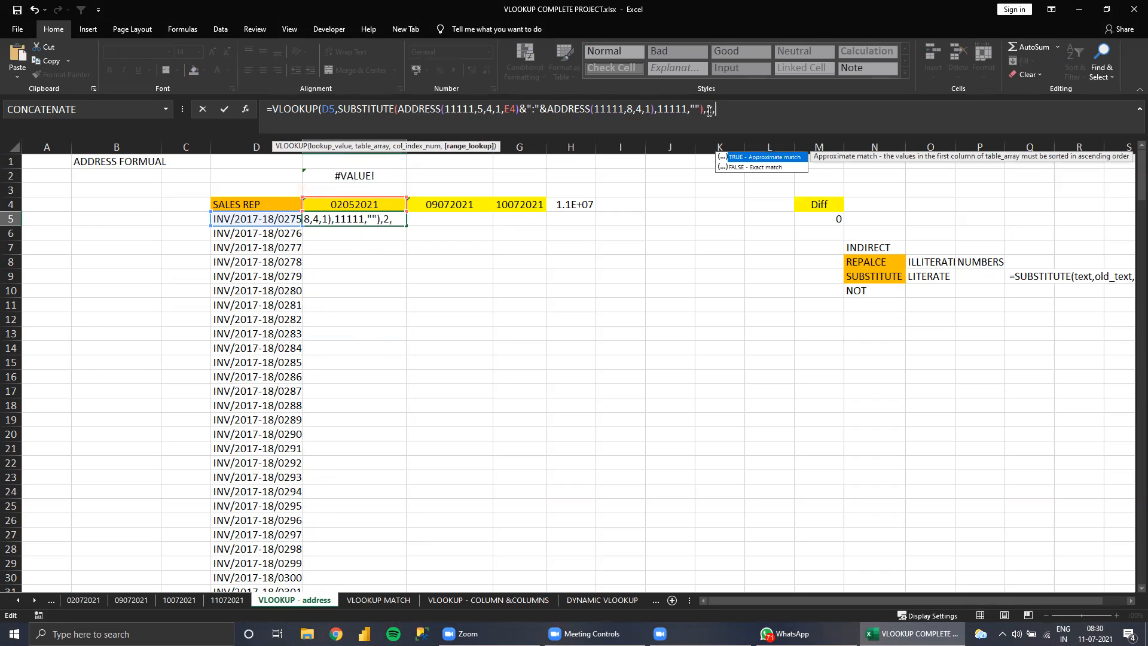
text(0)
key(Return)
key(Return)
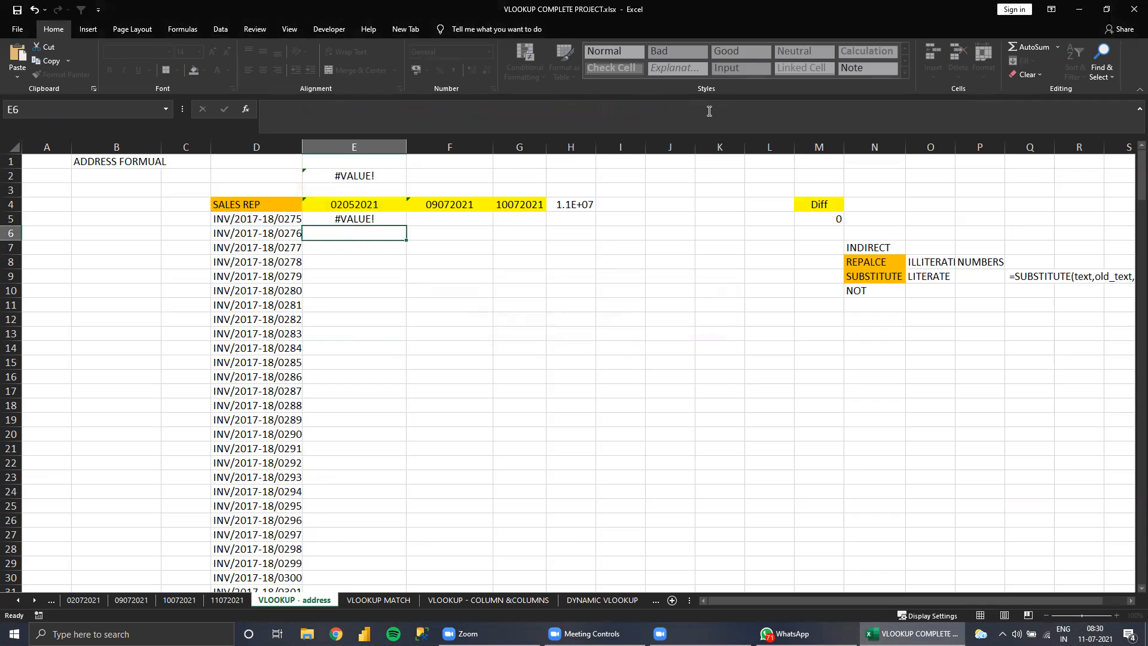
Undo the VLOOKUP wrapped around the SUBSTITUTE formula in E5
key(Up)
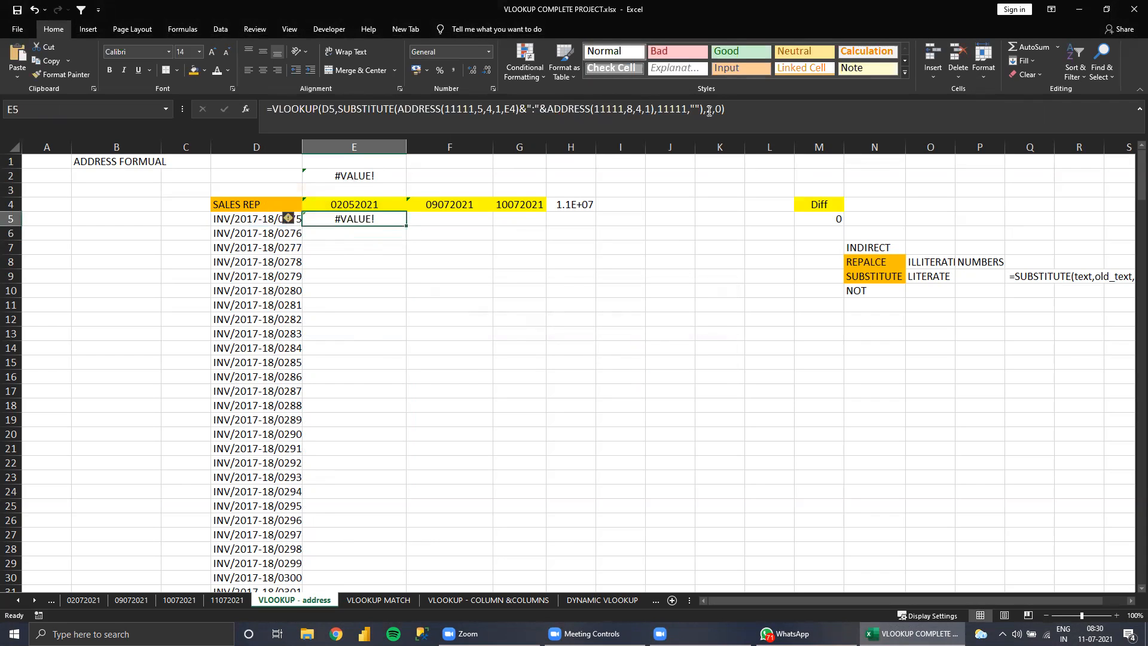
key(ctrl+z)
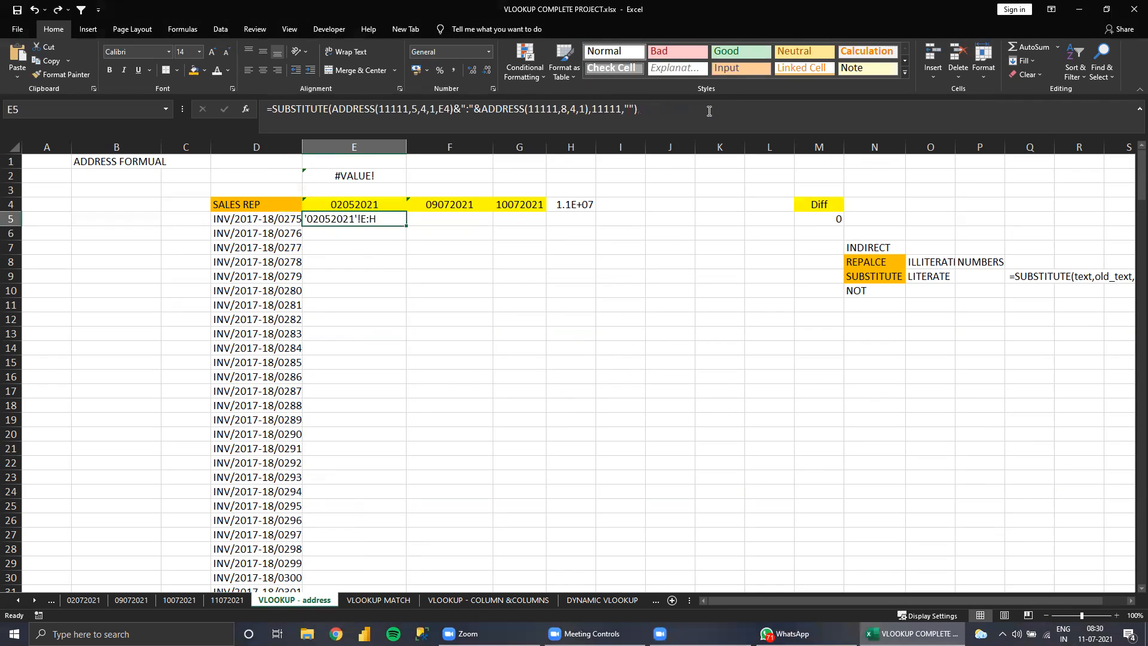
key(Down)
key(Up)
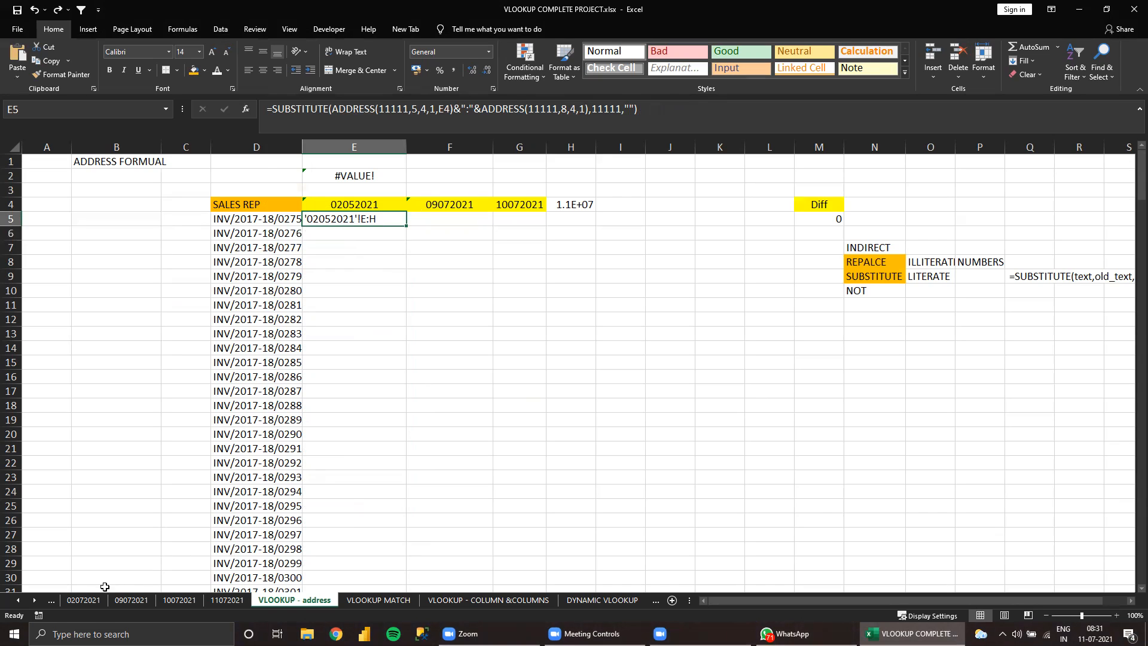
Check the data columns E to H on sheet 02072021 and return to the VLOOKUP - address sheet
click(90, 600)
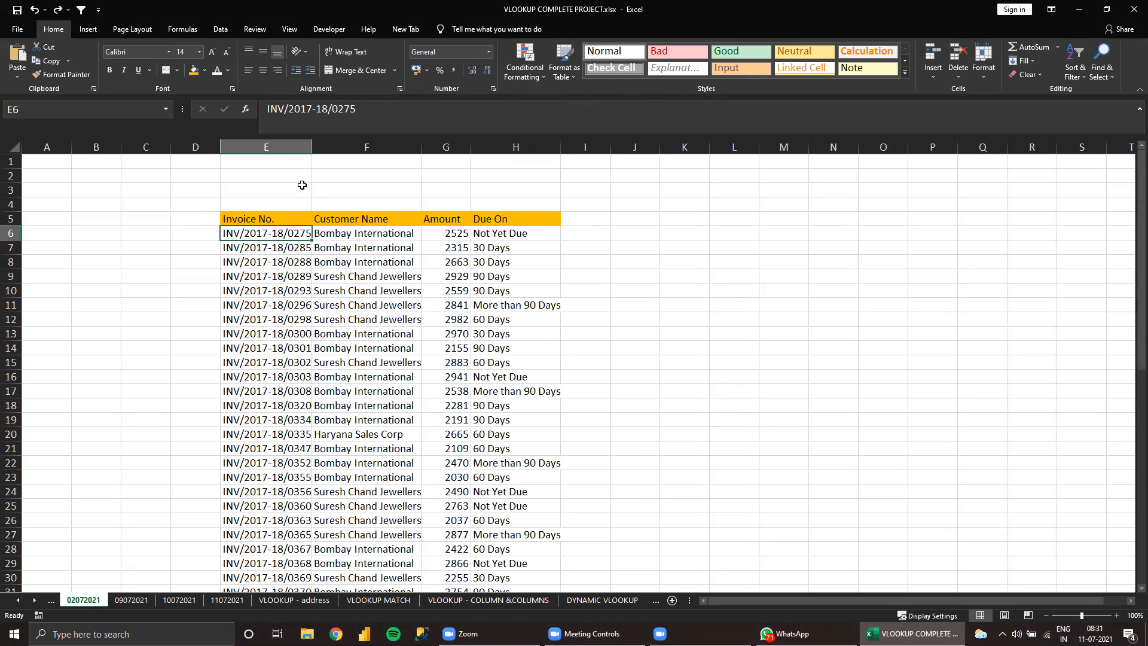
click(272, 147)
drag(271, 147, 505, 146)
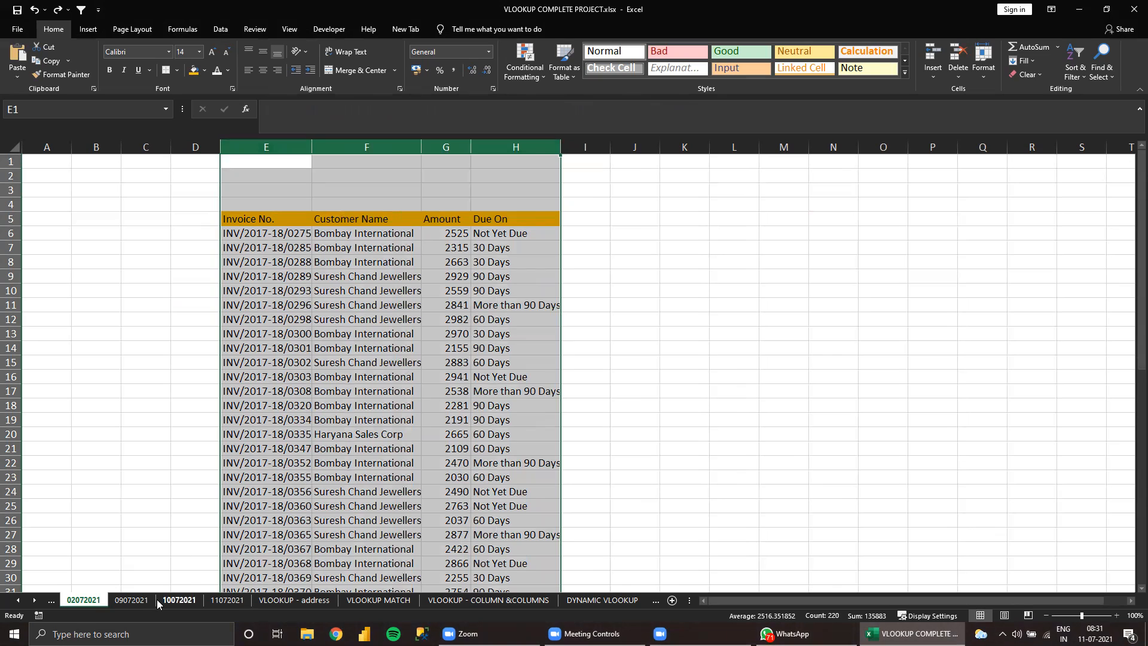
click(277, 599)
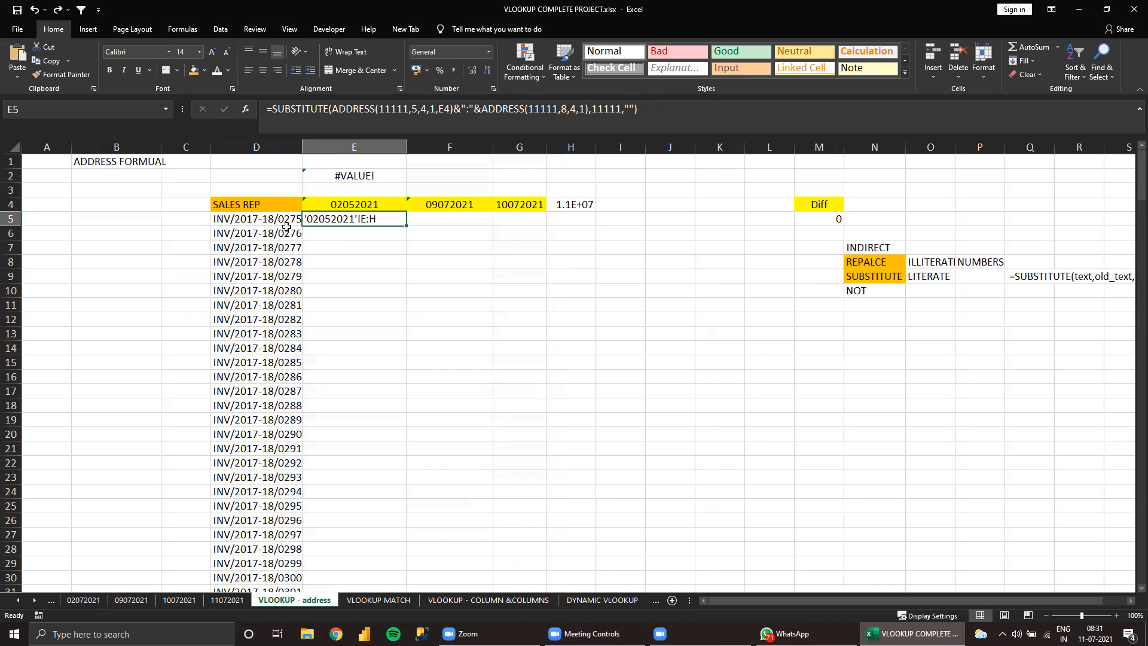
double_click(356, 203)
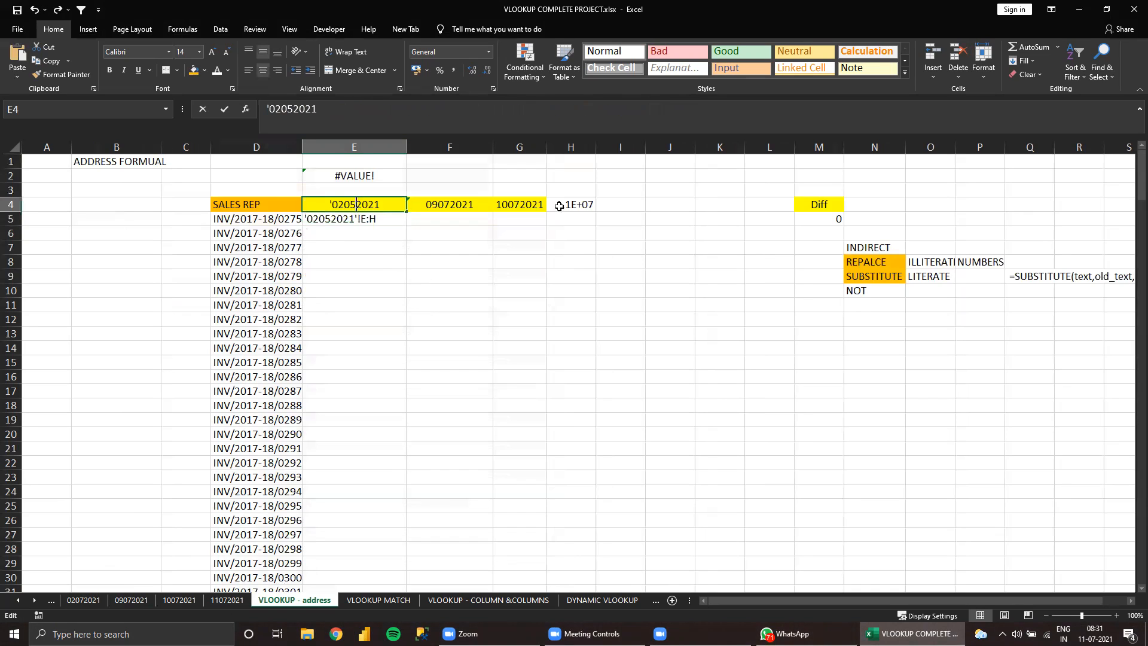
key(BackSpace)
text(5)
key(Escape)
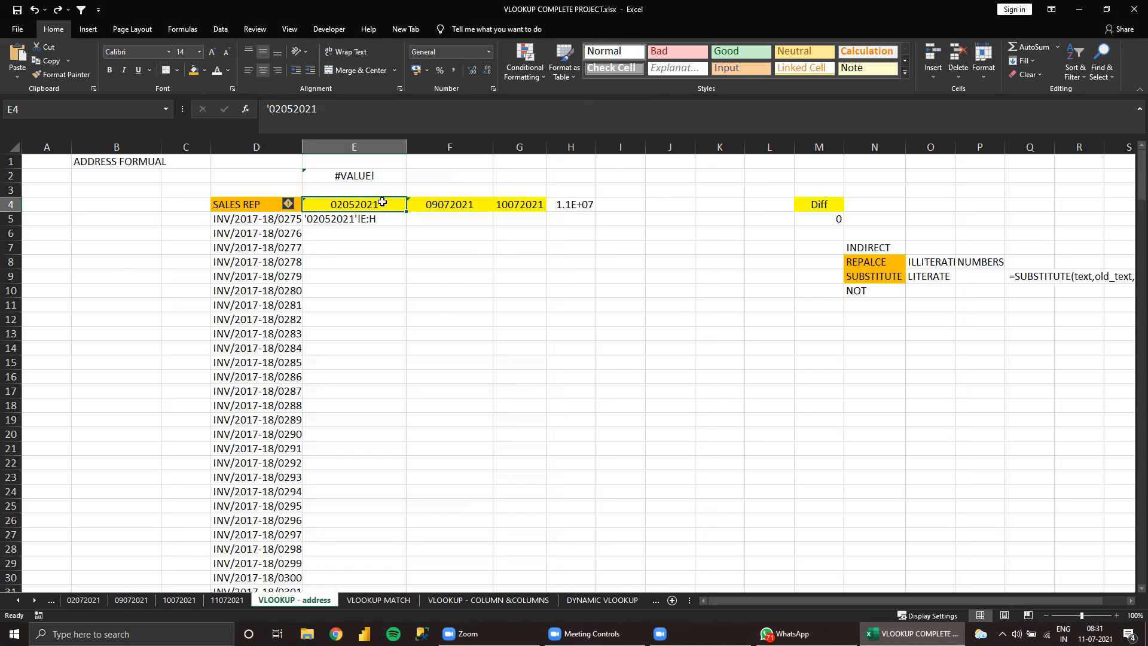
Change the sheet name in header cell E4 to 02072021
double_click(356, 203)
key(BackSpace)
text(7)
key(Return)
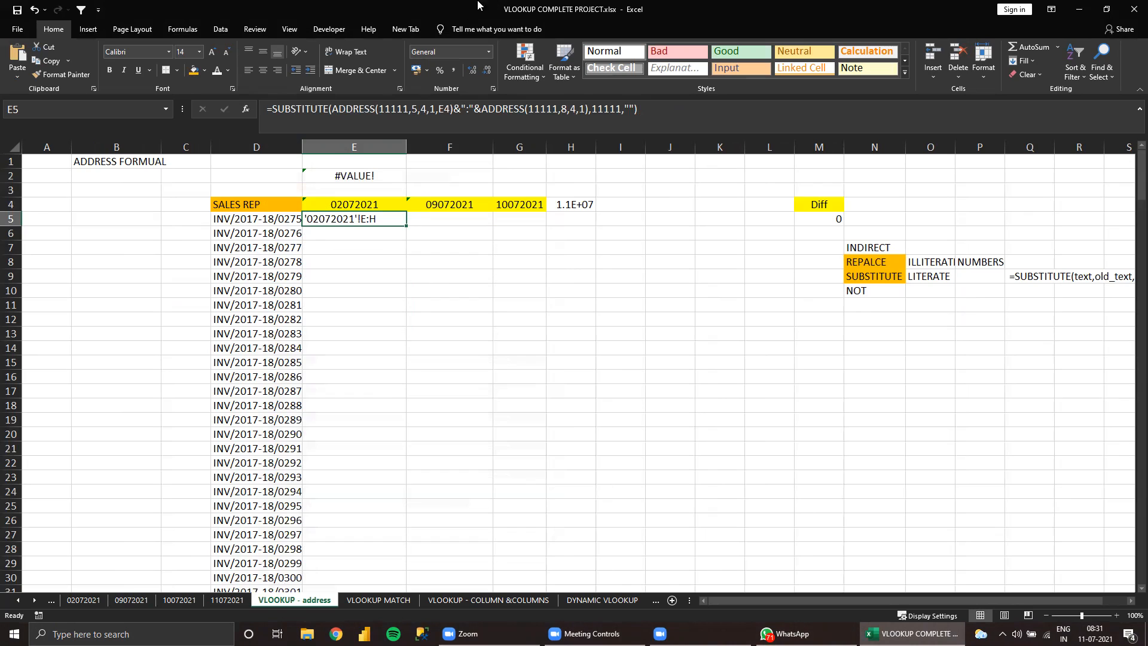
Wrap E5's SUBSTITUTE formula in VLOOKUP with lookup value D5, column index 2 and exact match 0
click(272, 109)
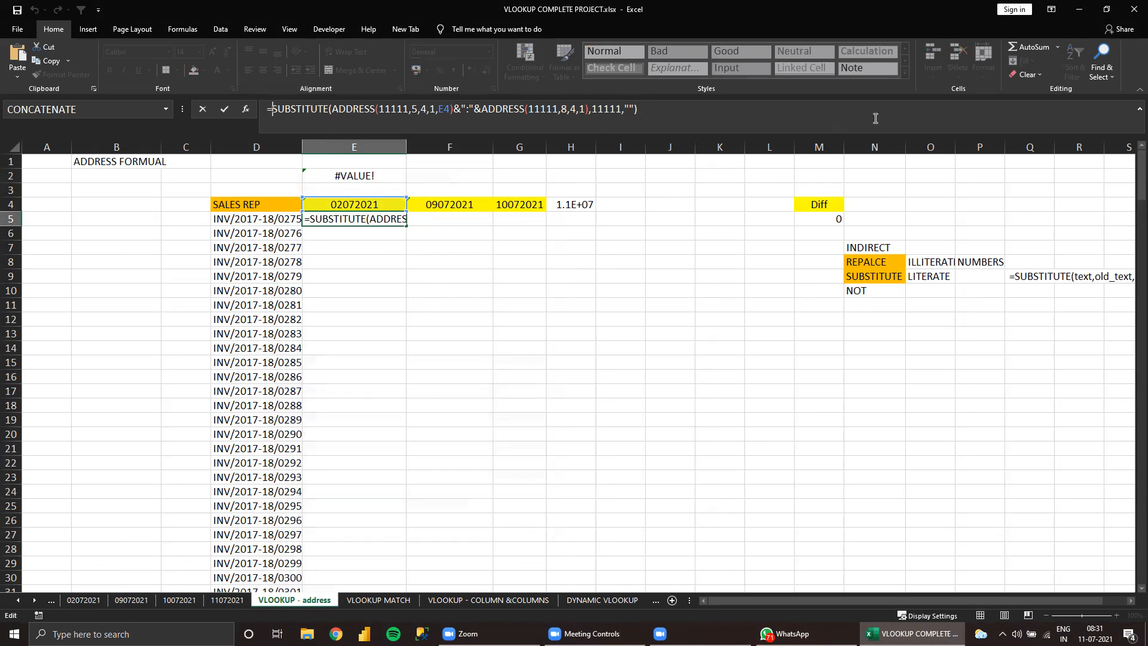
text(VLOOKUP()
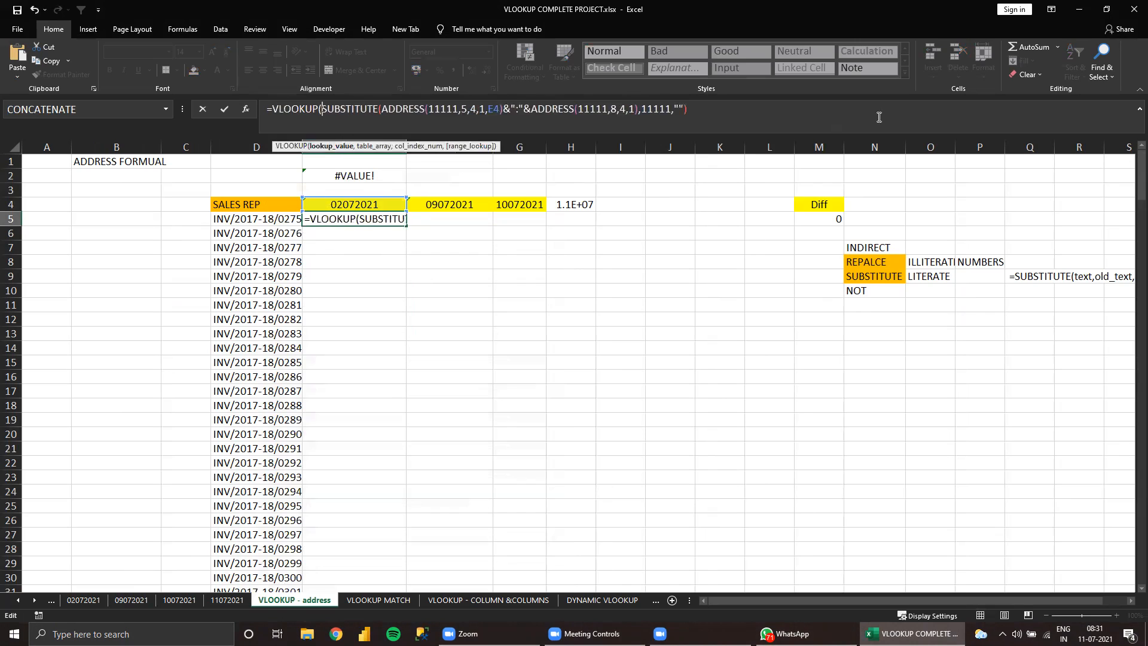
click(257, 220)
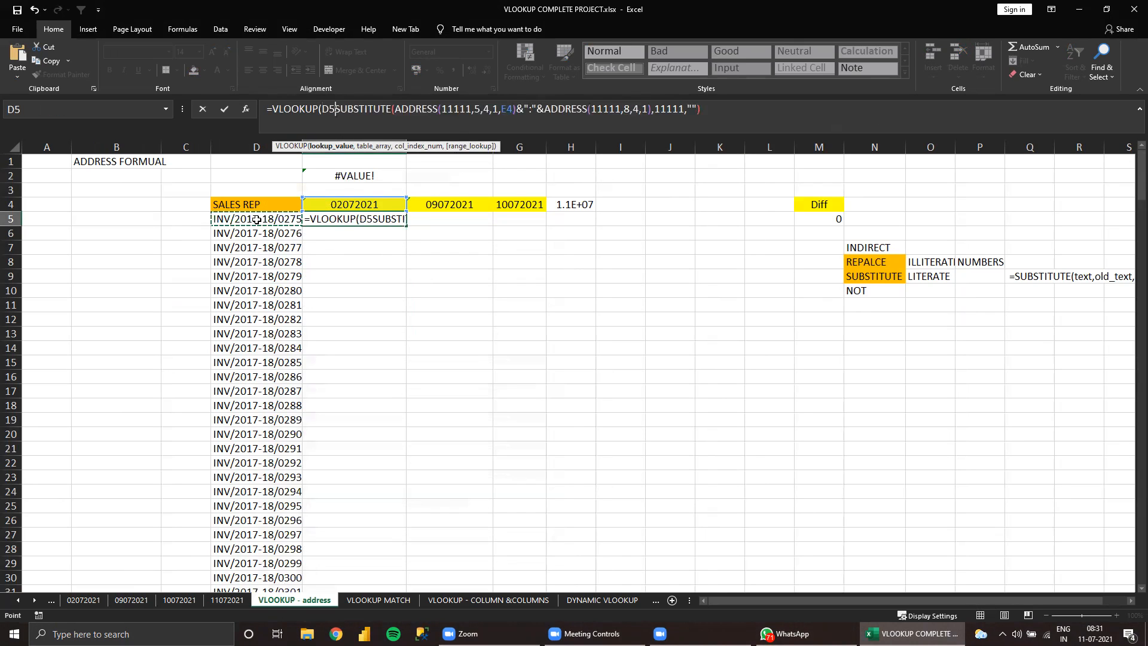
text(,)
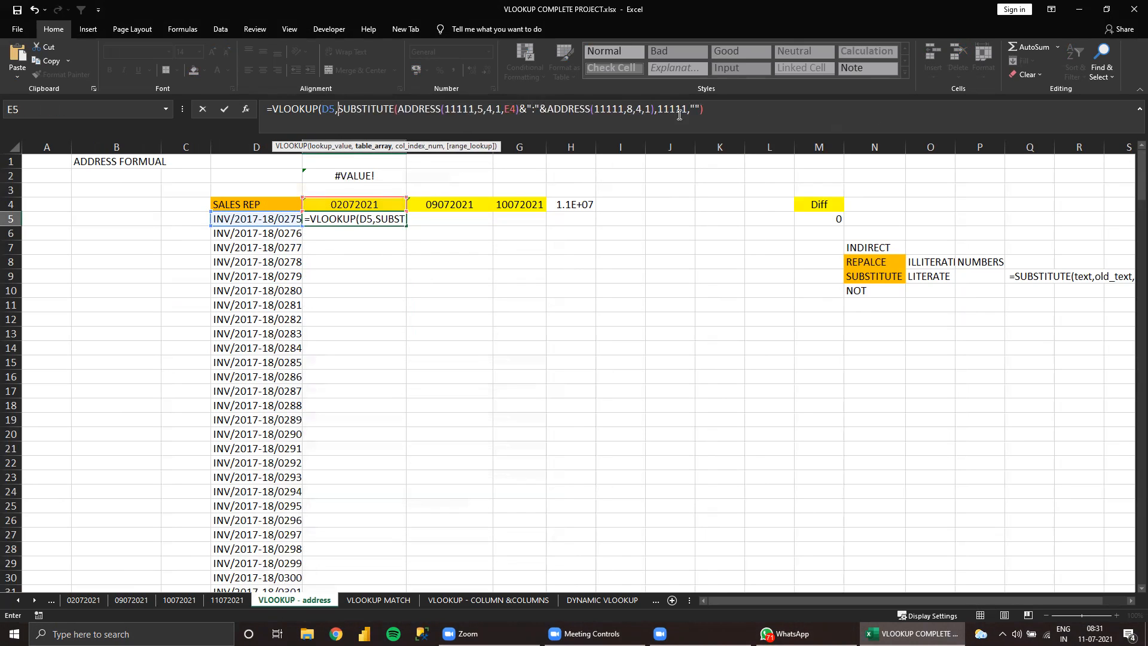
click(720, 114)
text(,)
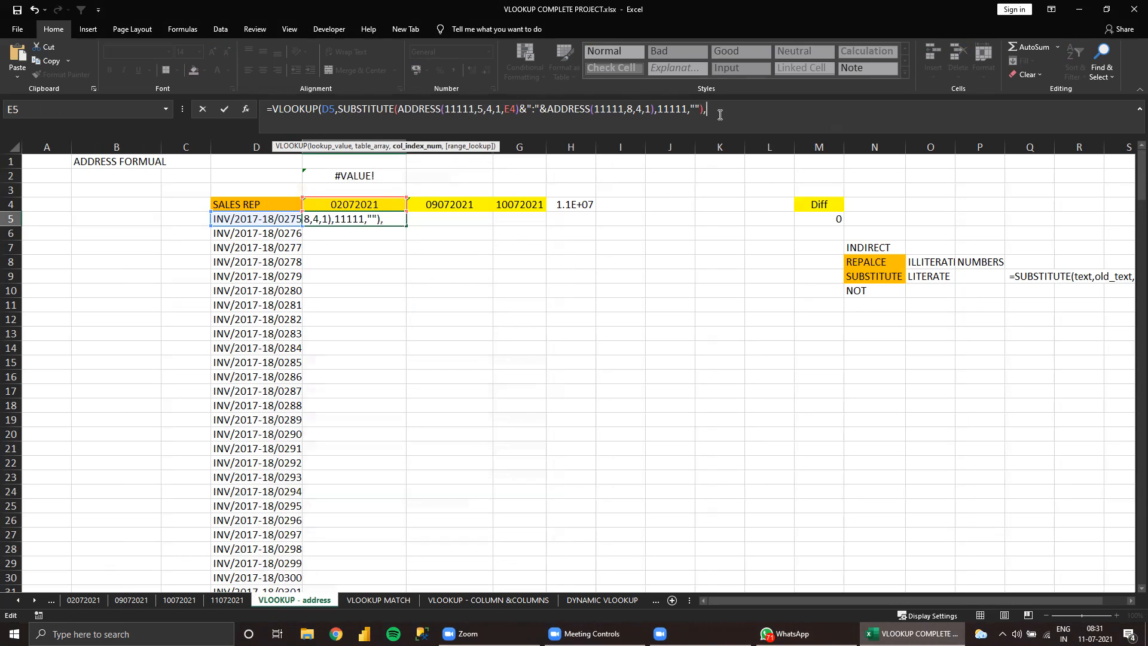
text(2,)
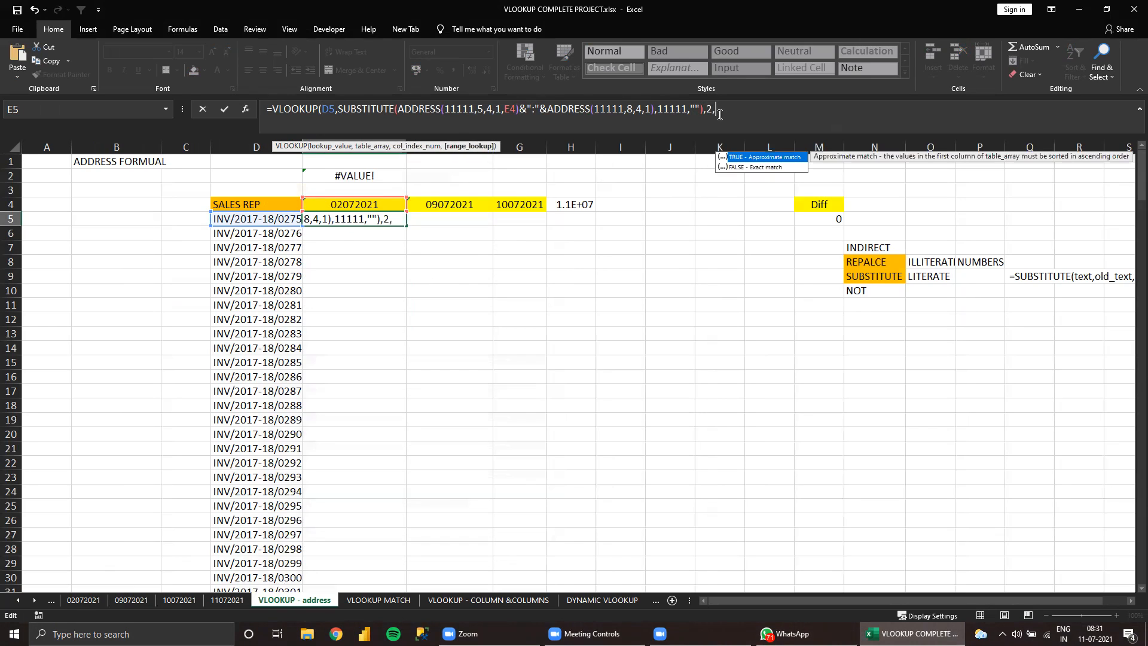
key(Return)
key(Return)
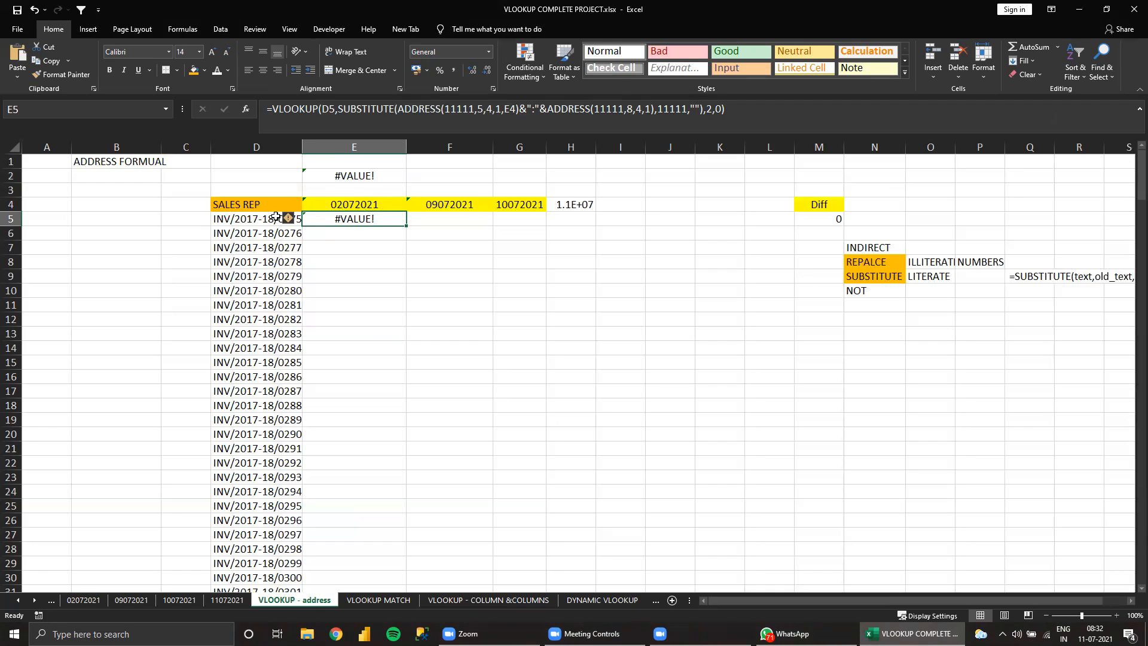
Compare the invoice number in D5 with the first invoice and its customer name on sheet 02072021
click(280, 220)
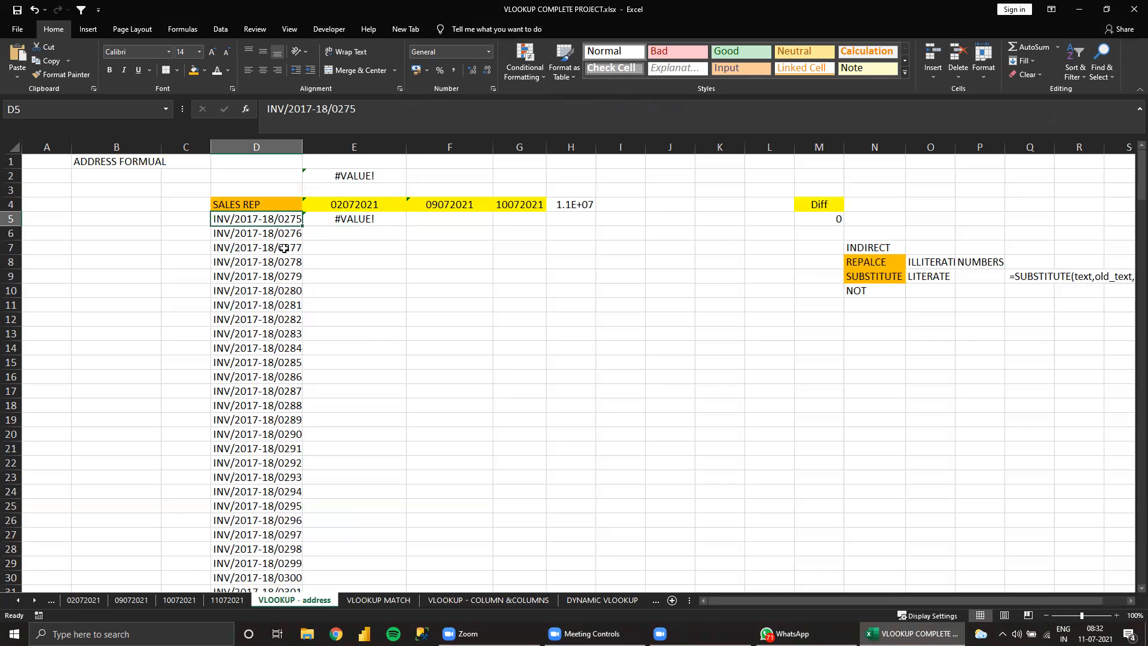
click(83, 600)
click(251, 231)
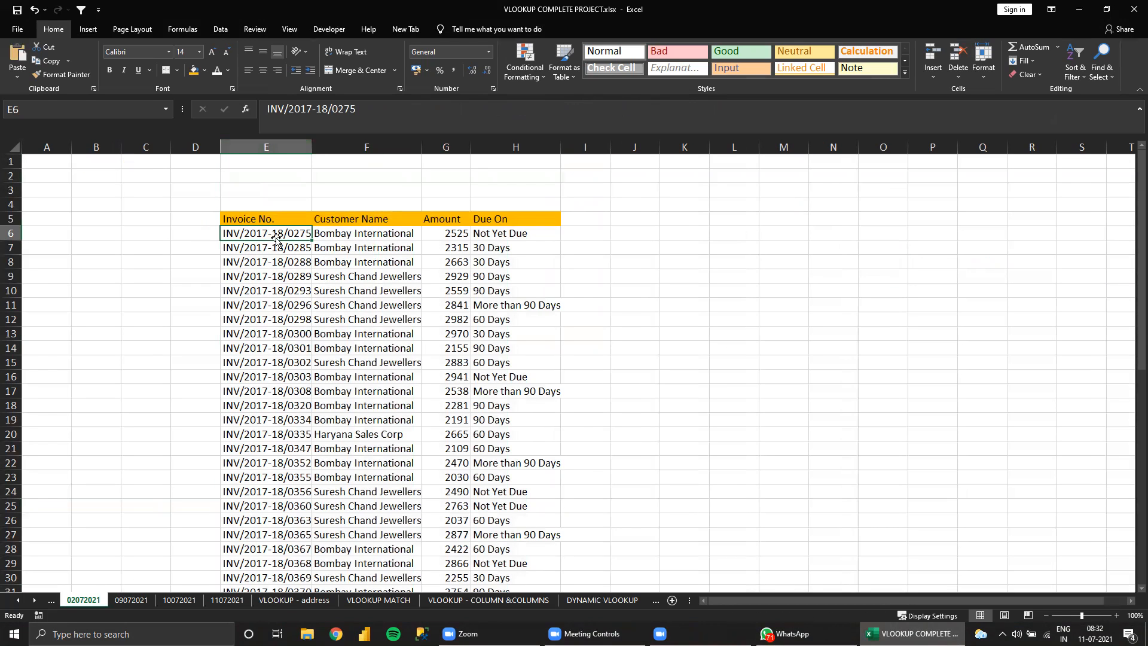
click(333, 237)
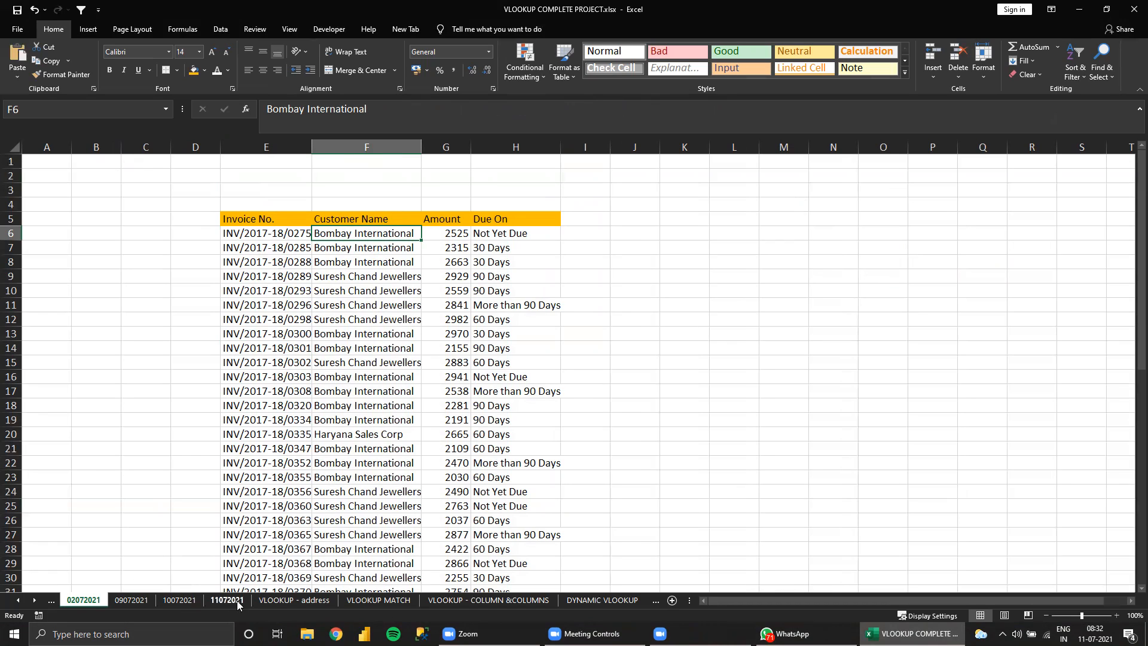
click(293, 600)
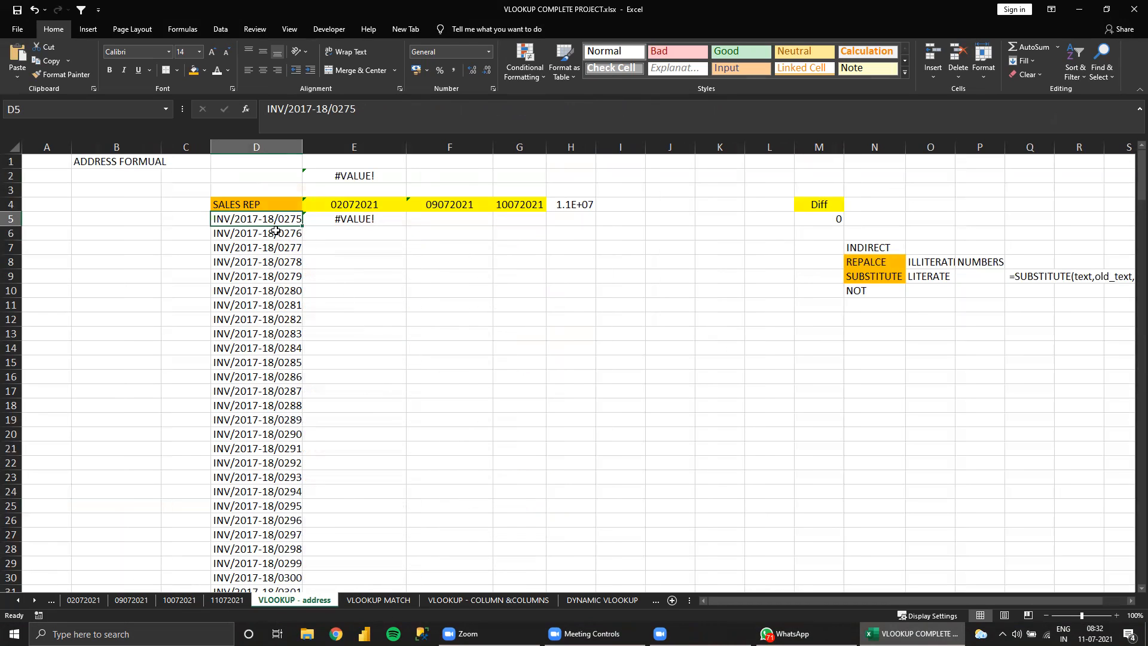
Try a slightly wider column D, and undo both that change and the VLOOKUP in E5
drag(302, 145, 306, 144)
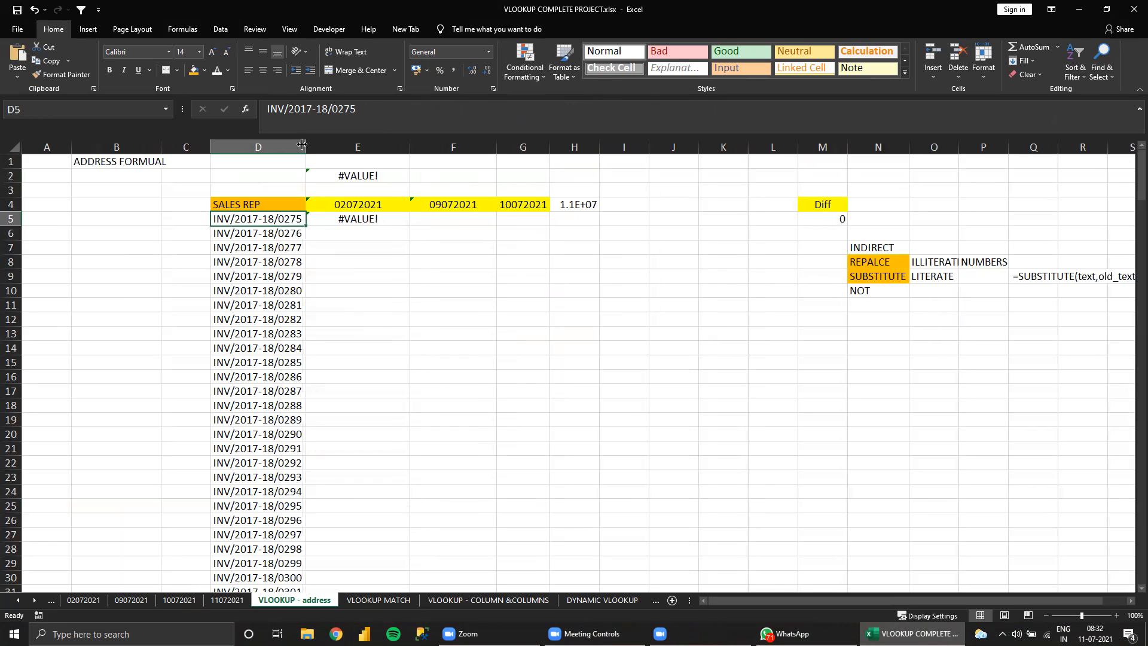
click(365, 219)
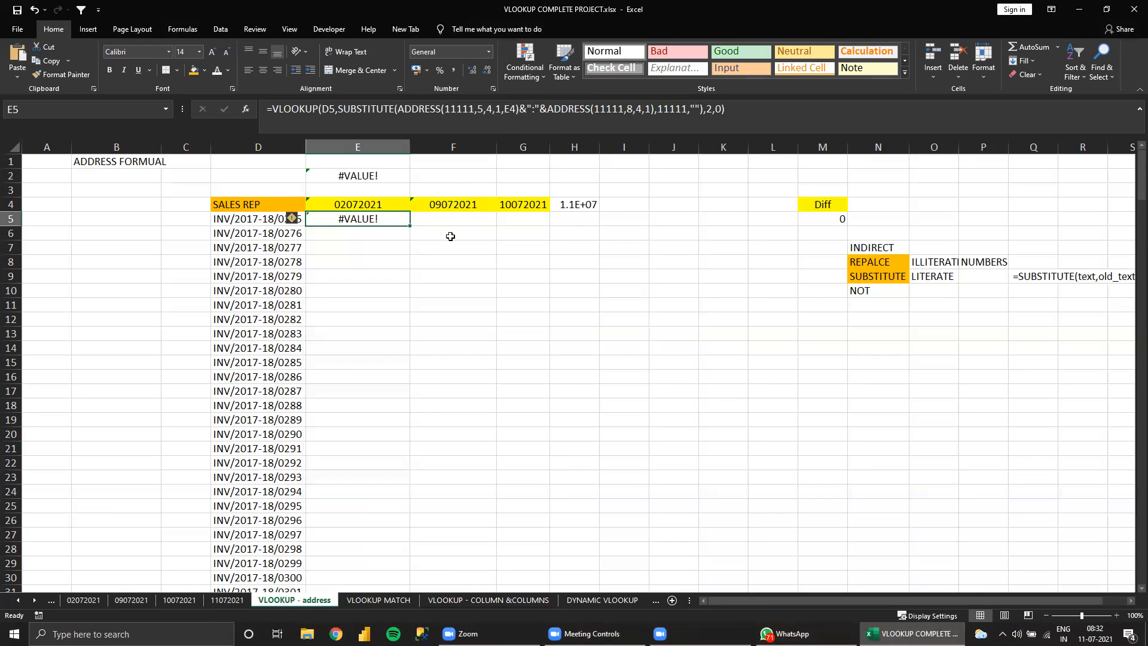
key(ctrl+z)
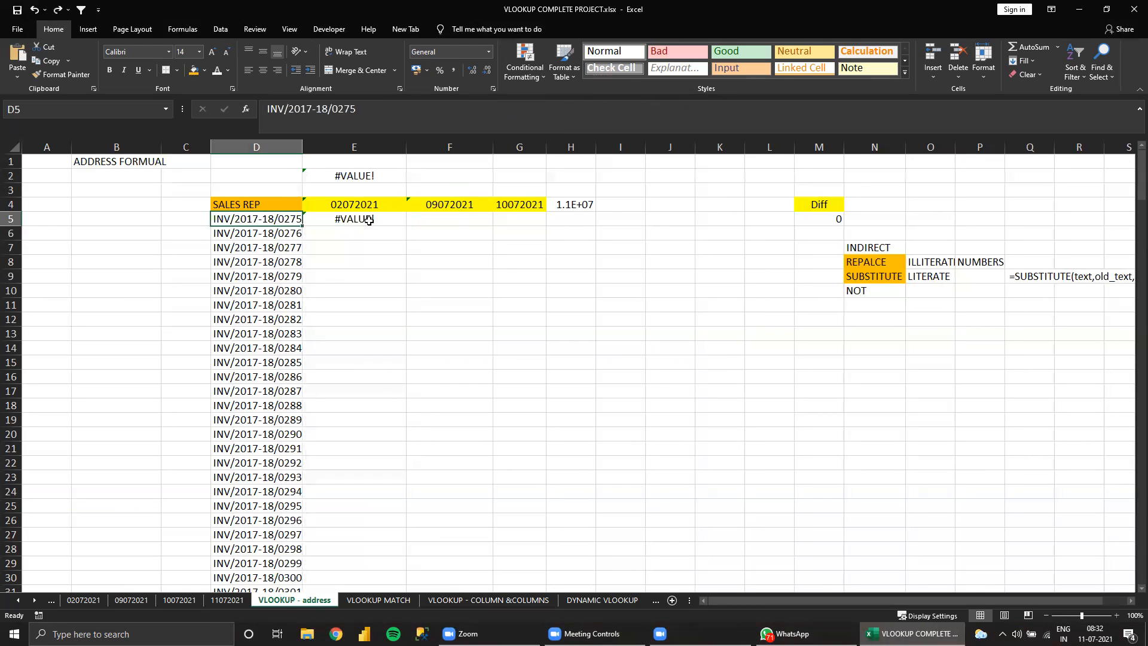
key(ctrl+z)
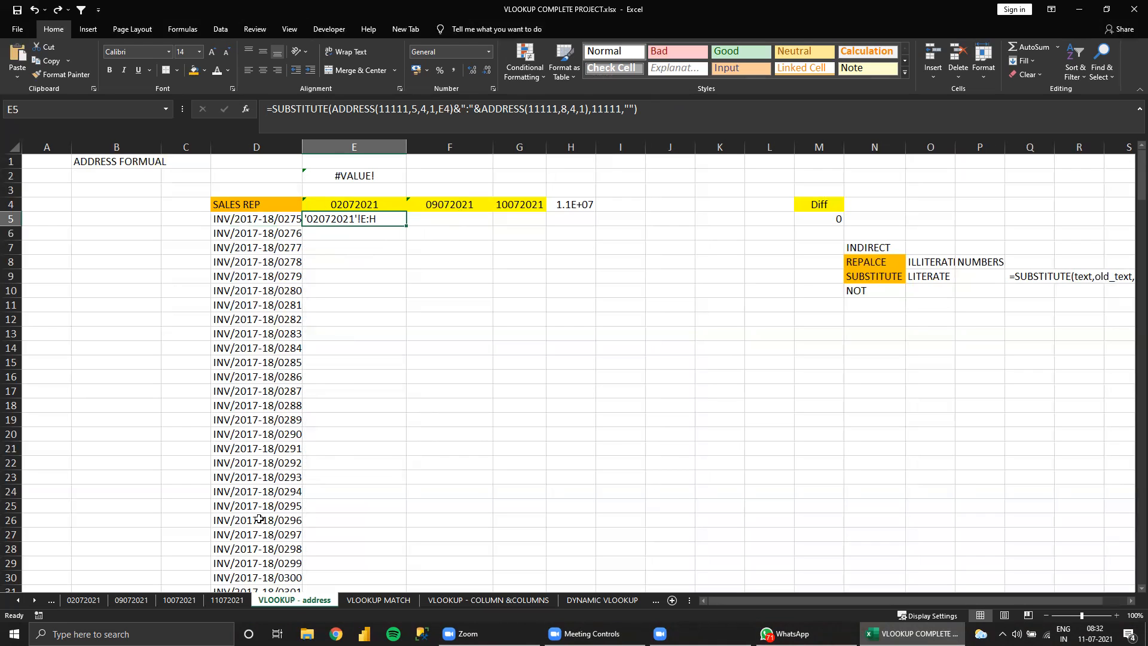
Recheck sheet 02072021 and try VLOOKUP around E5's SUBSTITUTE again, using D5, column index 2 and exact match 0
click(99, 600)
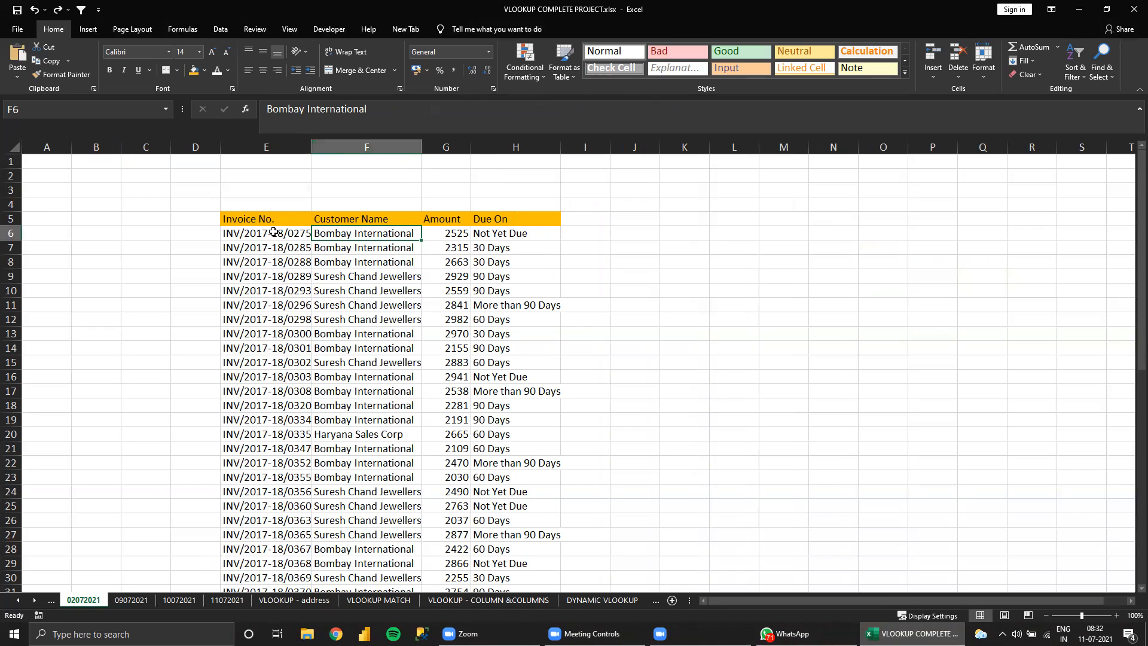
click(293, 599)
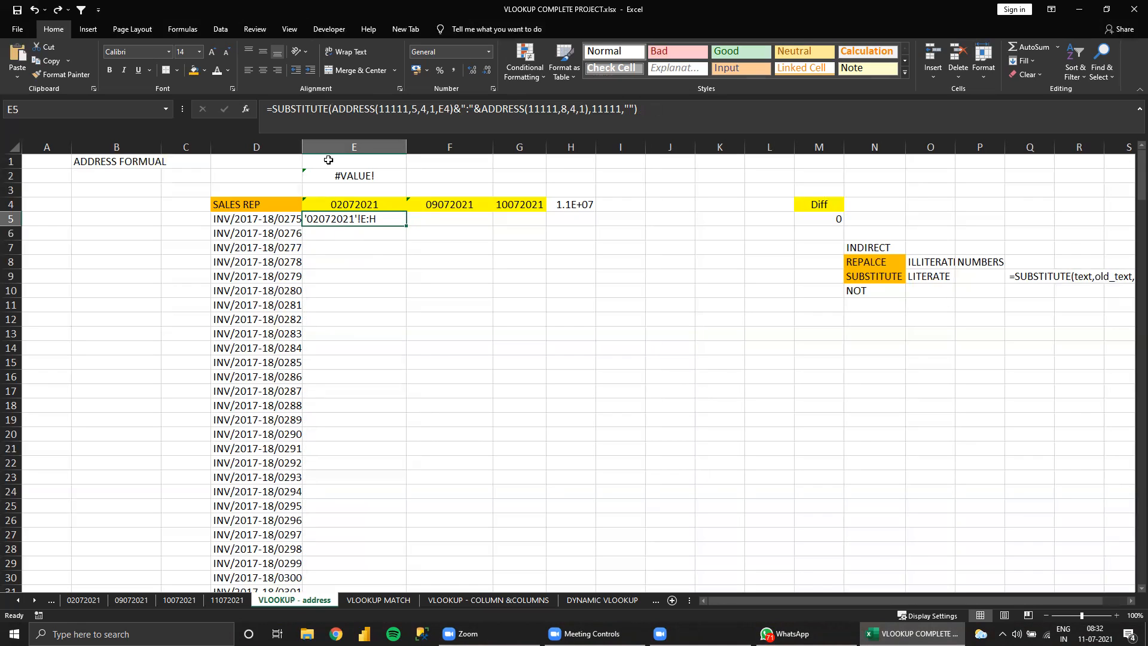
click(276, 106)
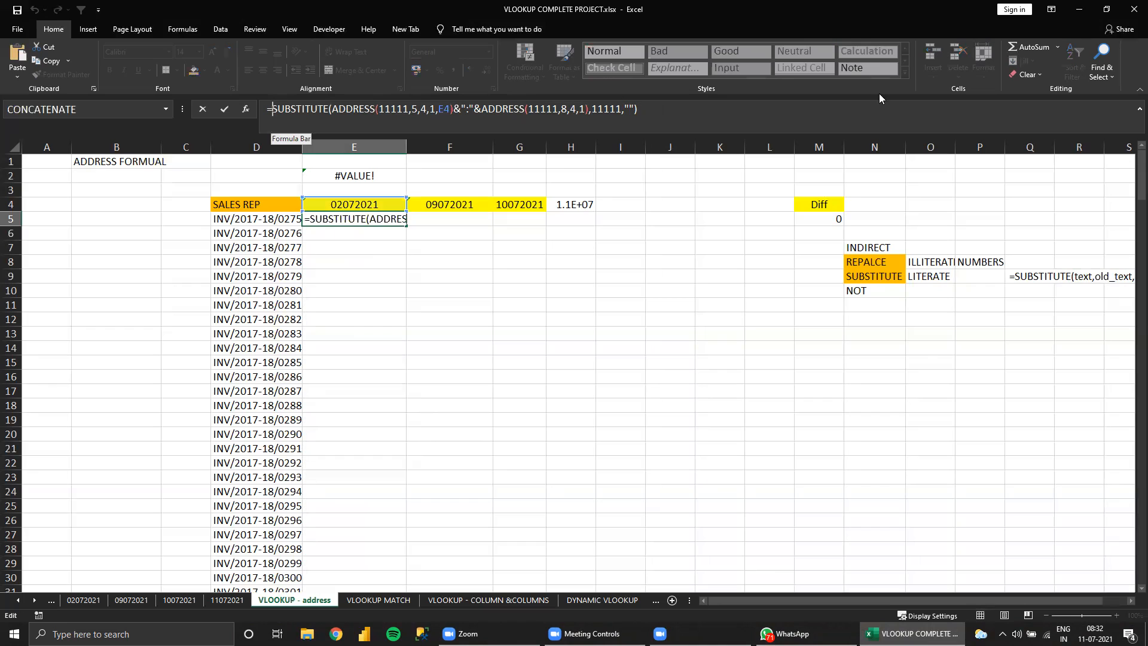
text(VLOOKUP()
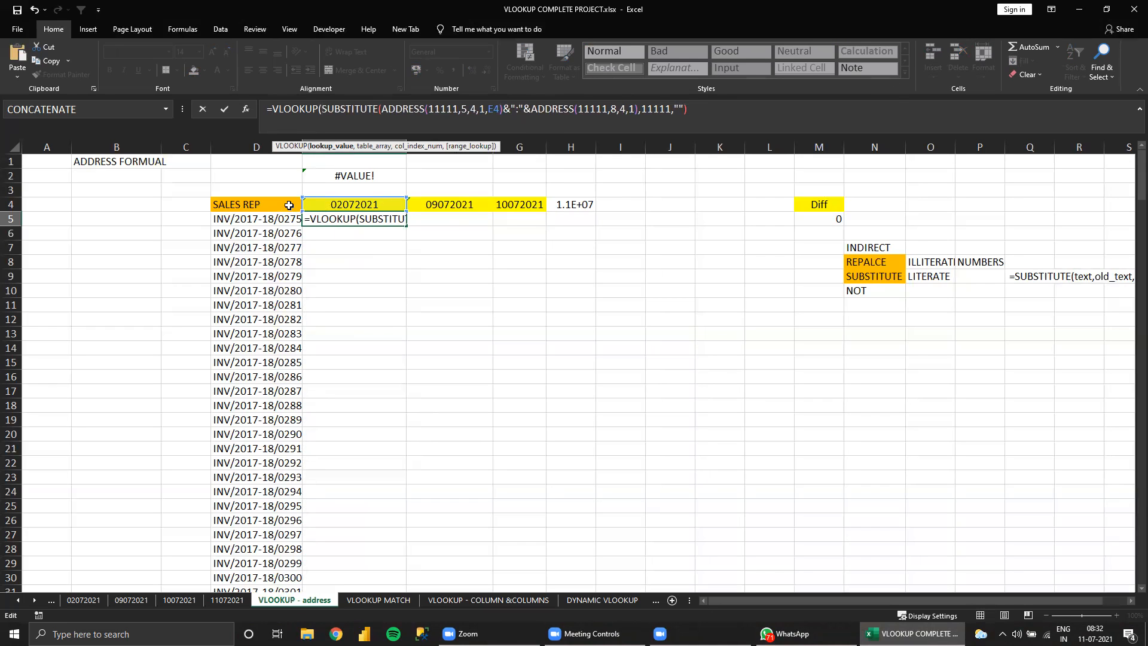
click(273, 217)
text(,)
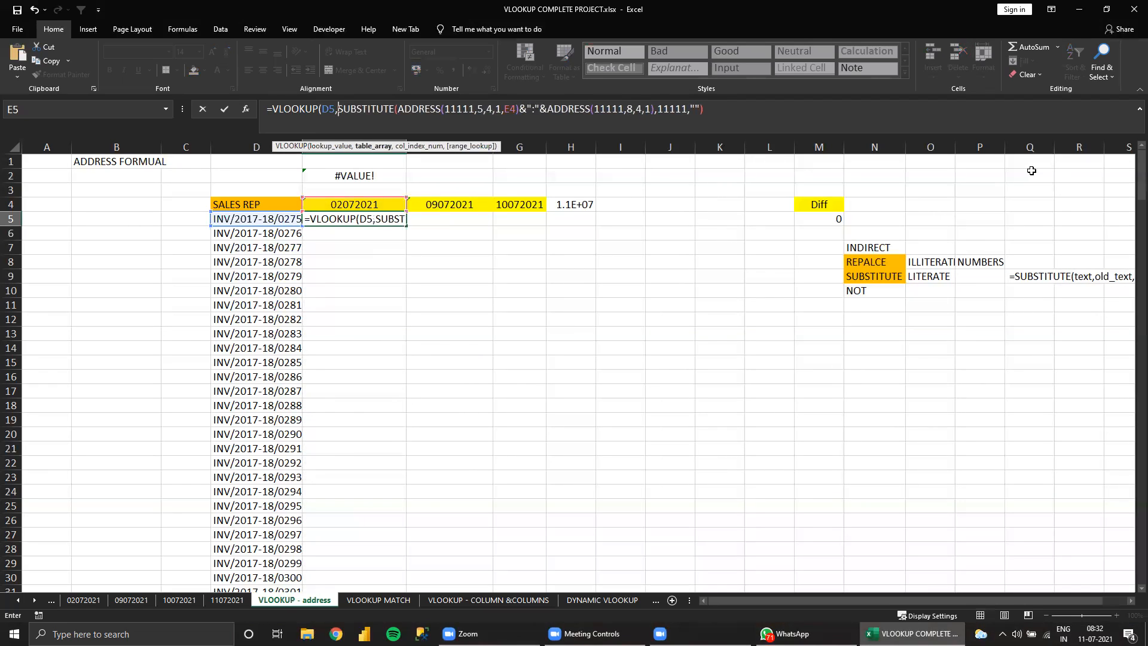
click(726, 107)
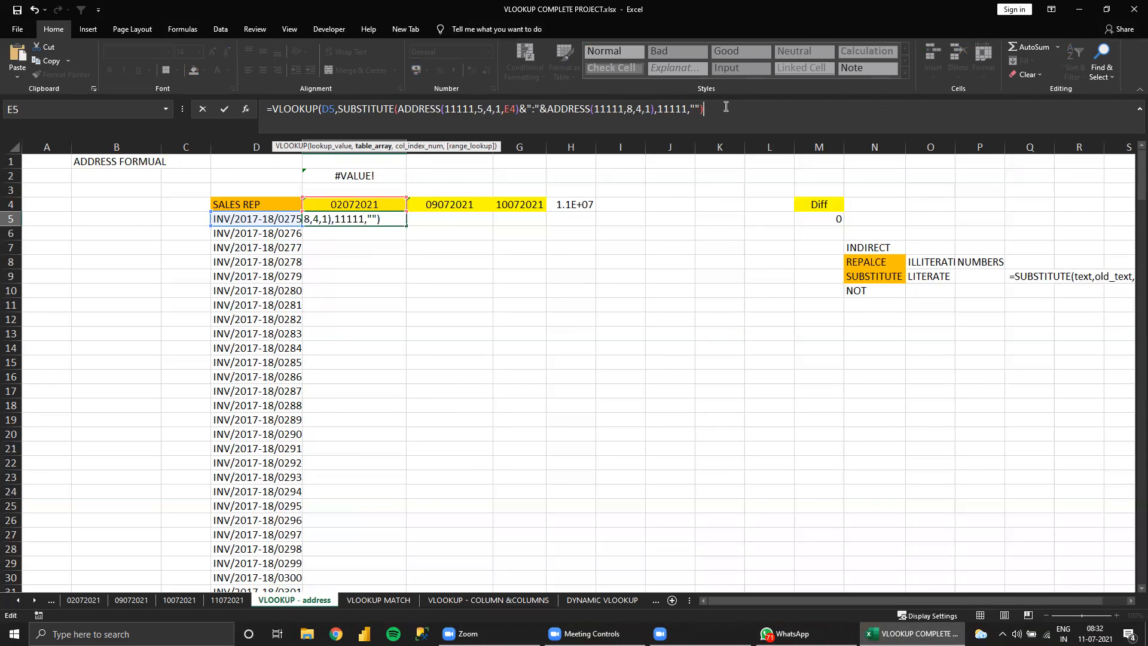
text(,2,0)
key(Return)
key(Return)
key(Up)
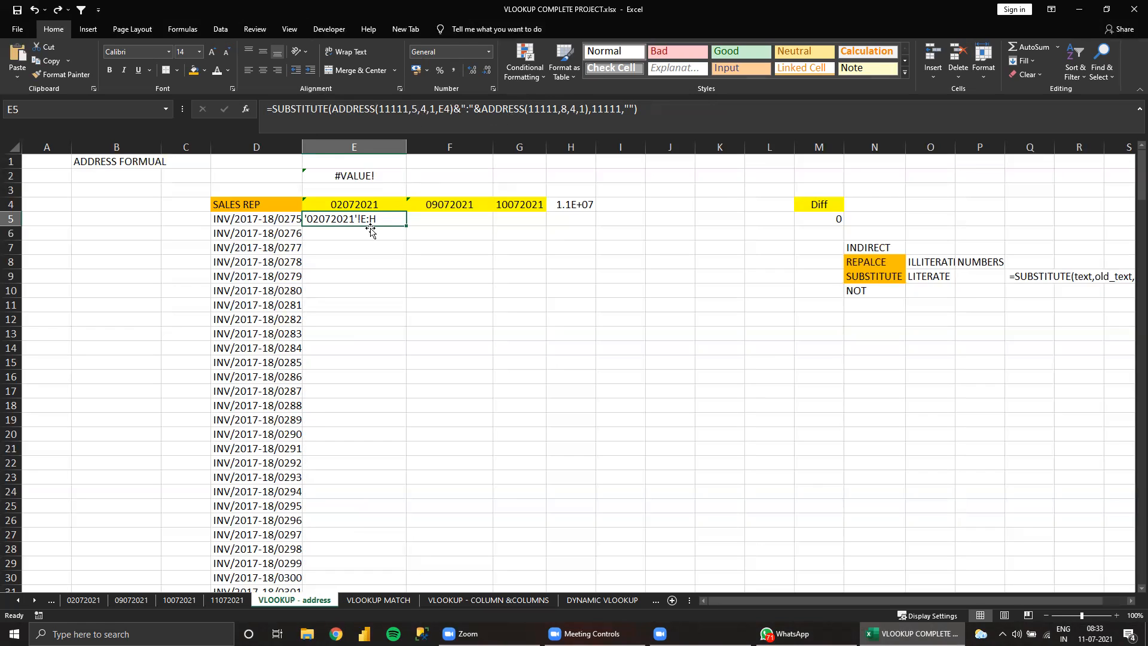
Wrap the SUBSTITUTE formula in E5 in INDIRECT and accept the closing-parenthesis correction
click(272, 110)
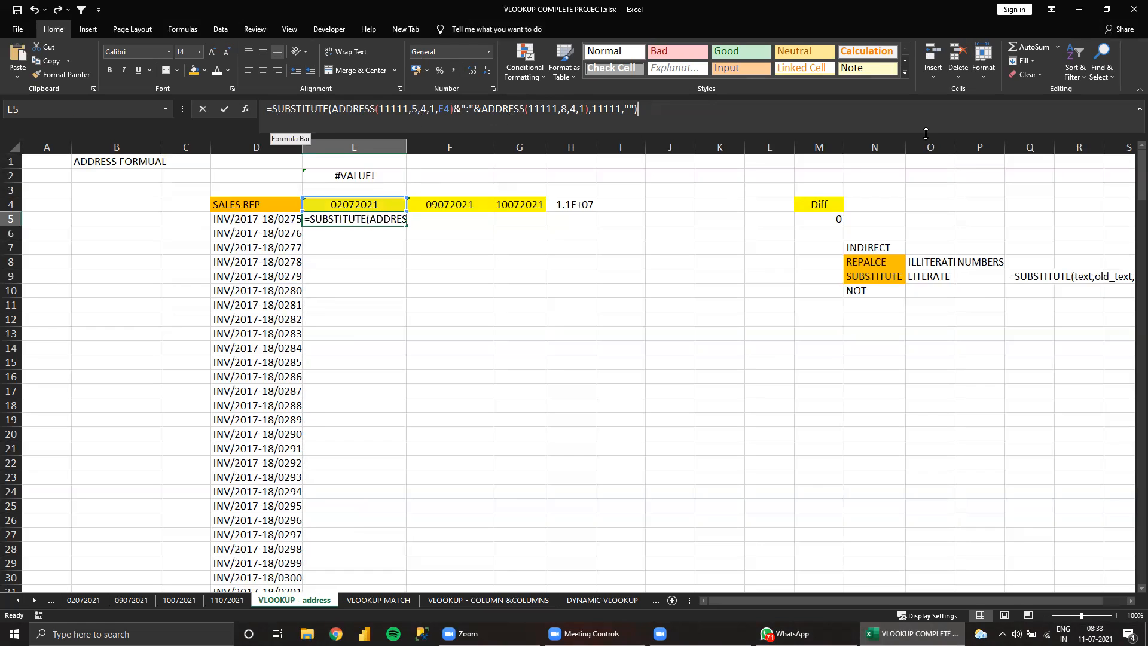
text(IN)
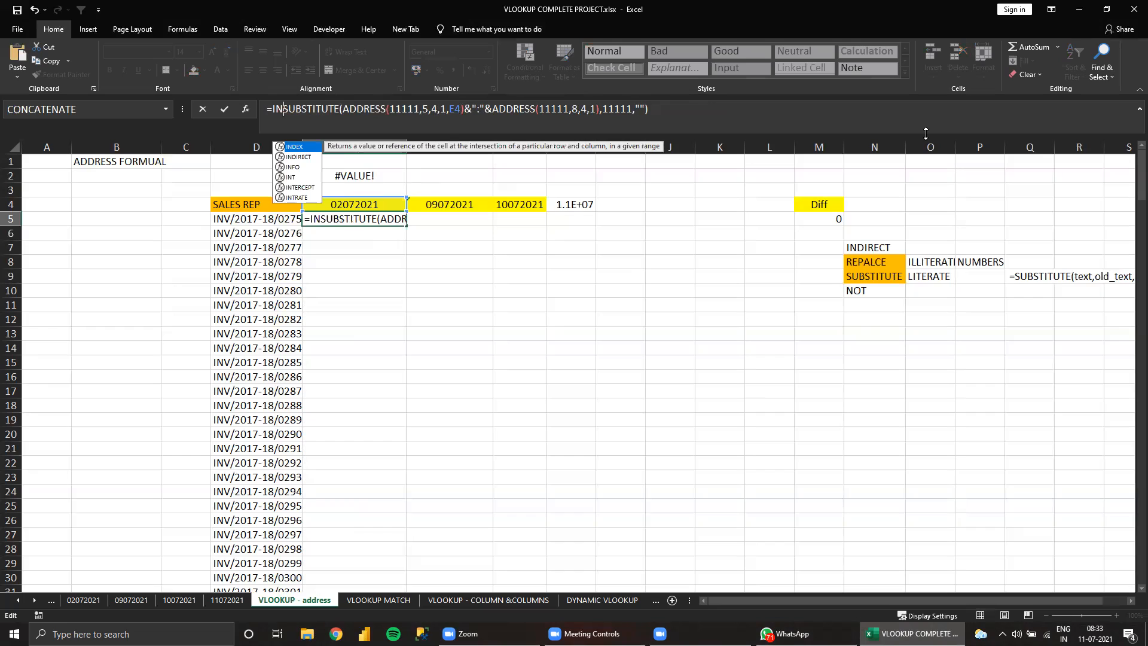
text(DIR)
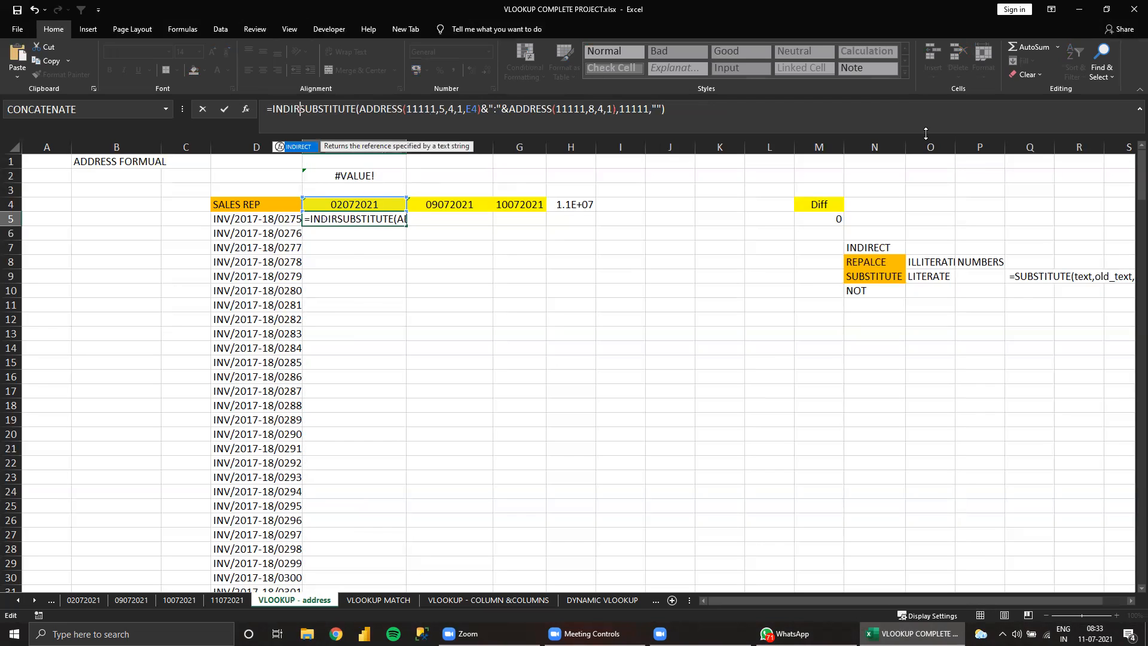
key(Tab)
key(Return)
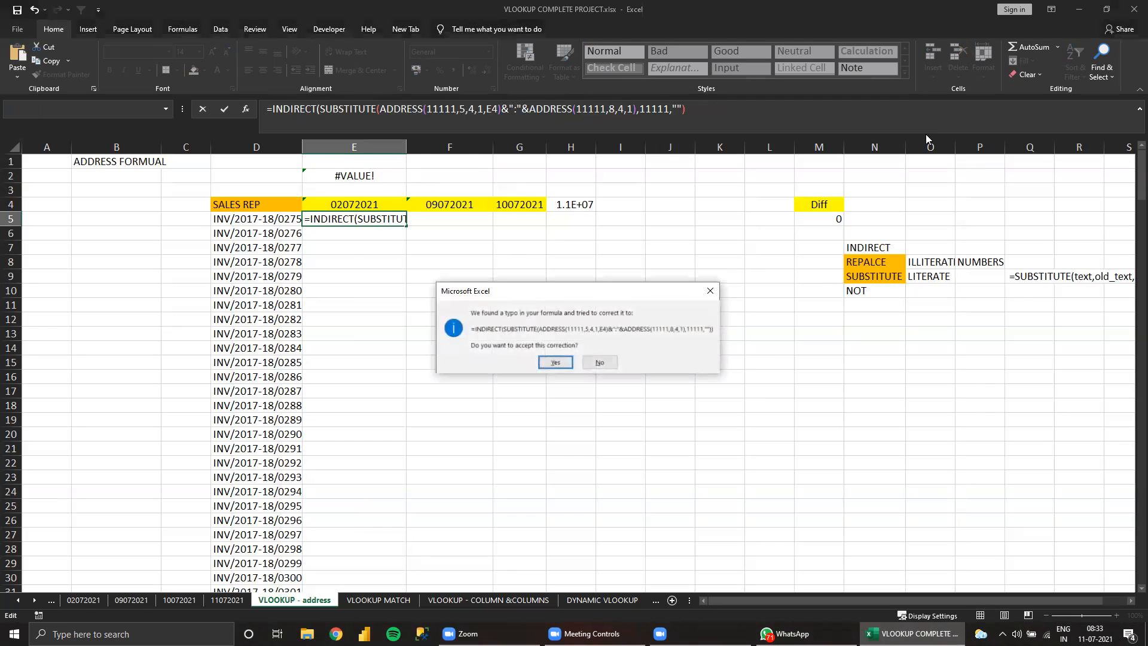
key(Return)
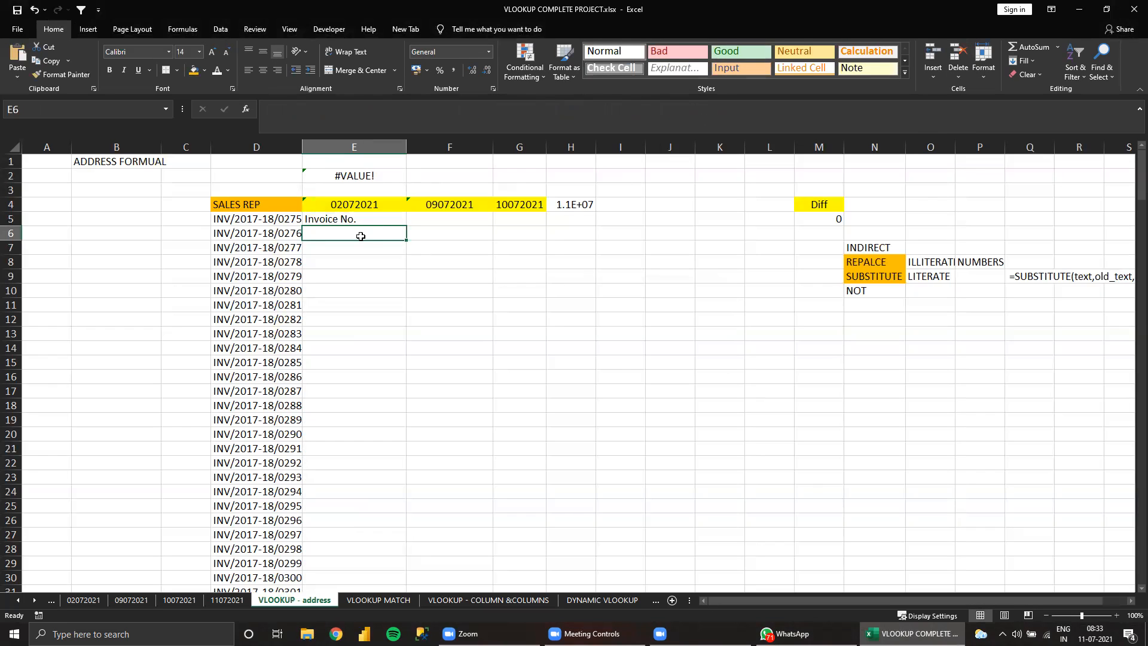
Wrap E5's INDIRECT formula in VLOOKUP with lookup value D5, column index 2 and exact match 0
click(368, 214)
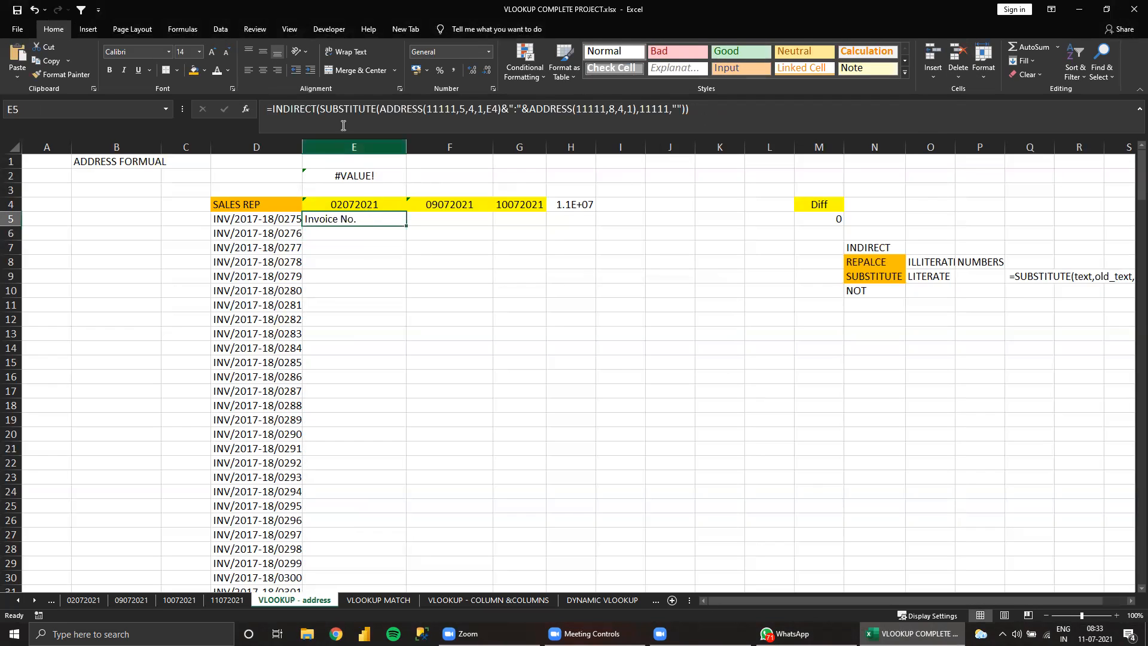
click(270, 109)
text(VLOOKUP()
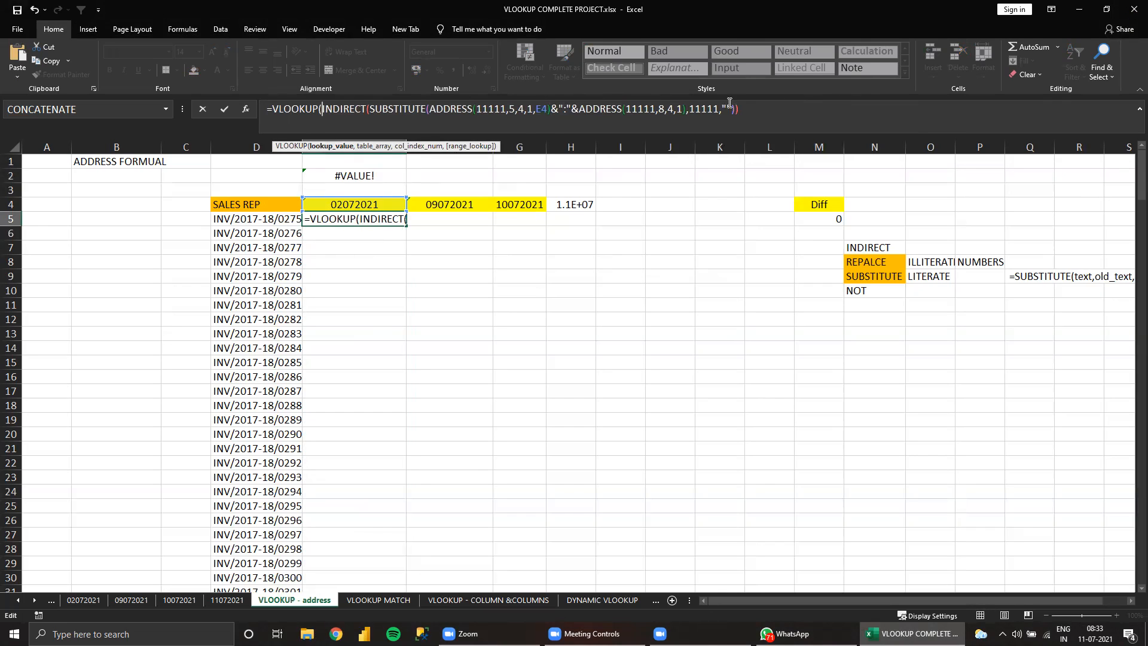
click(280, 217)
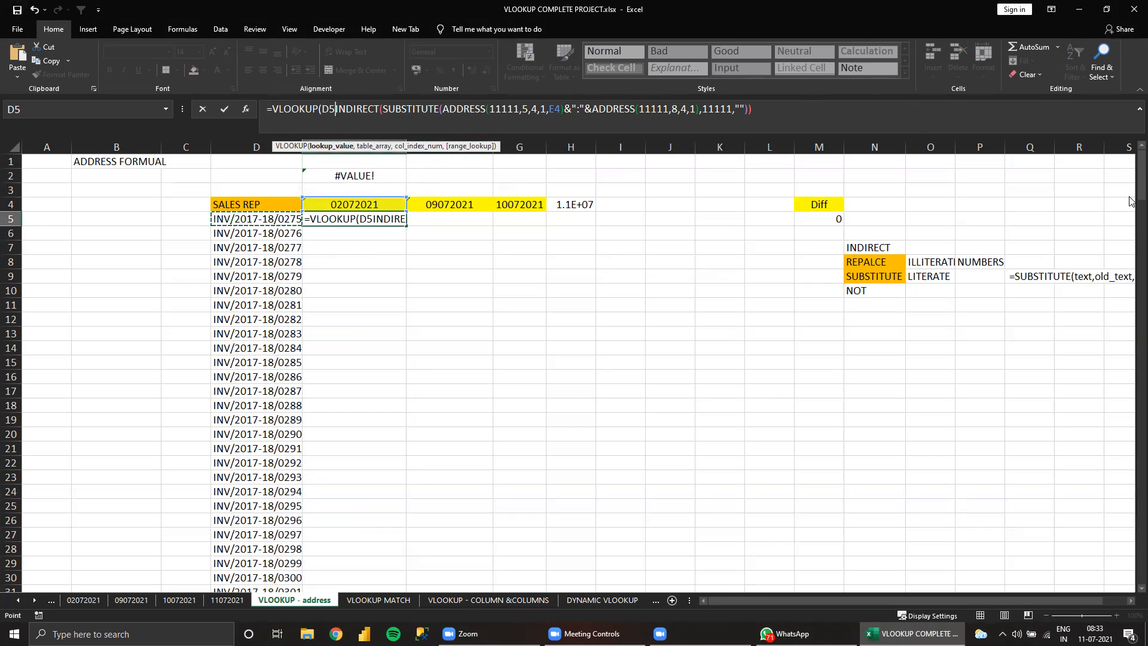
text(,)
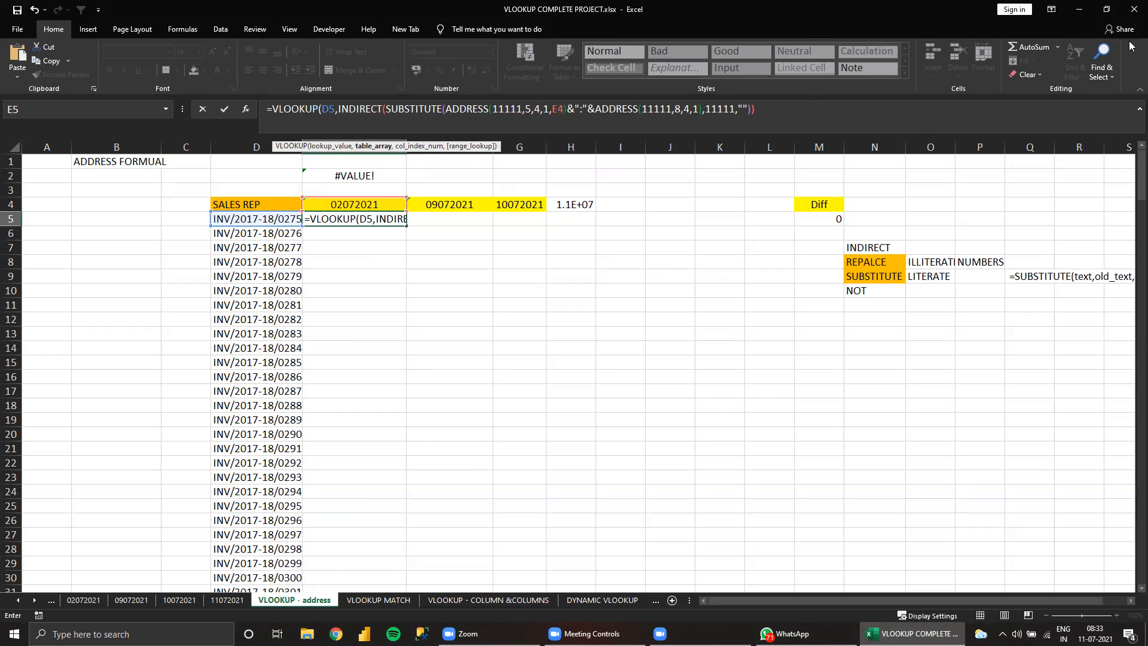
click(787, 113)
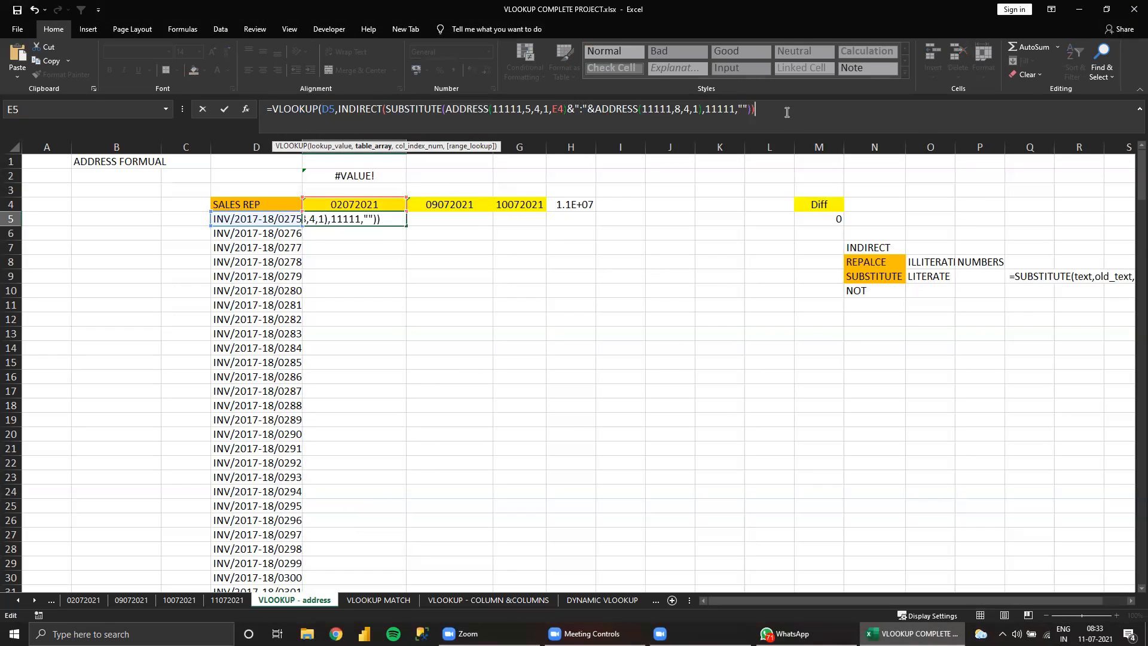
text(,2,0)
key(Return)
key(Return)
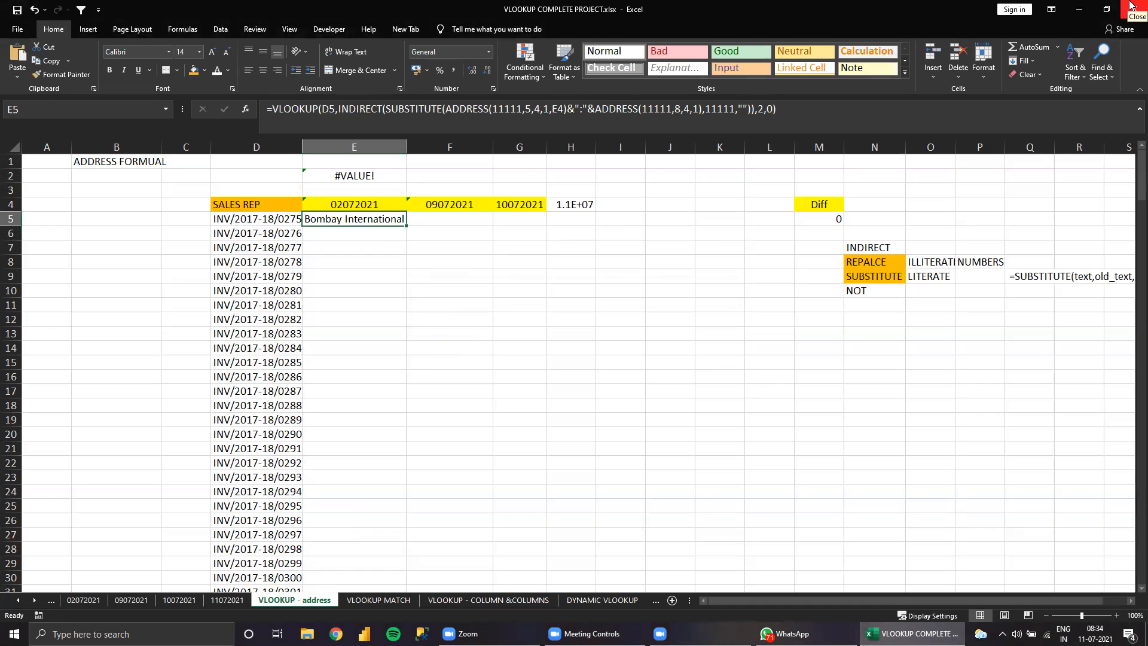
Copy E5's VLOOKUP formula down column E to row 255, alongside the last invoice number
key(ctrl+c)
key(Left)
key(ctrl+Down)
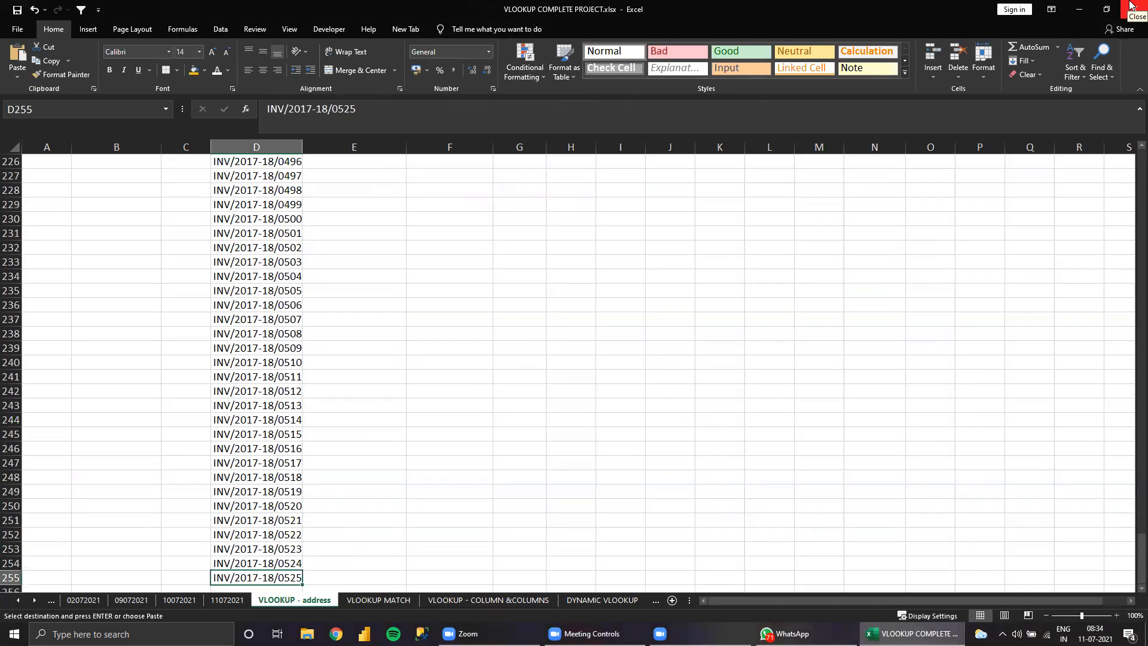
key(Right)
key(ctrl+shift+Up)
key(Return)
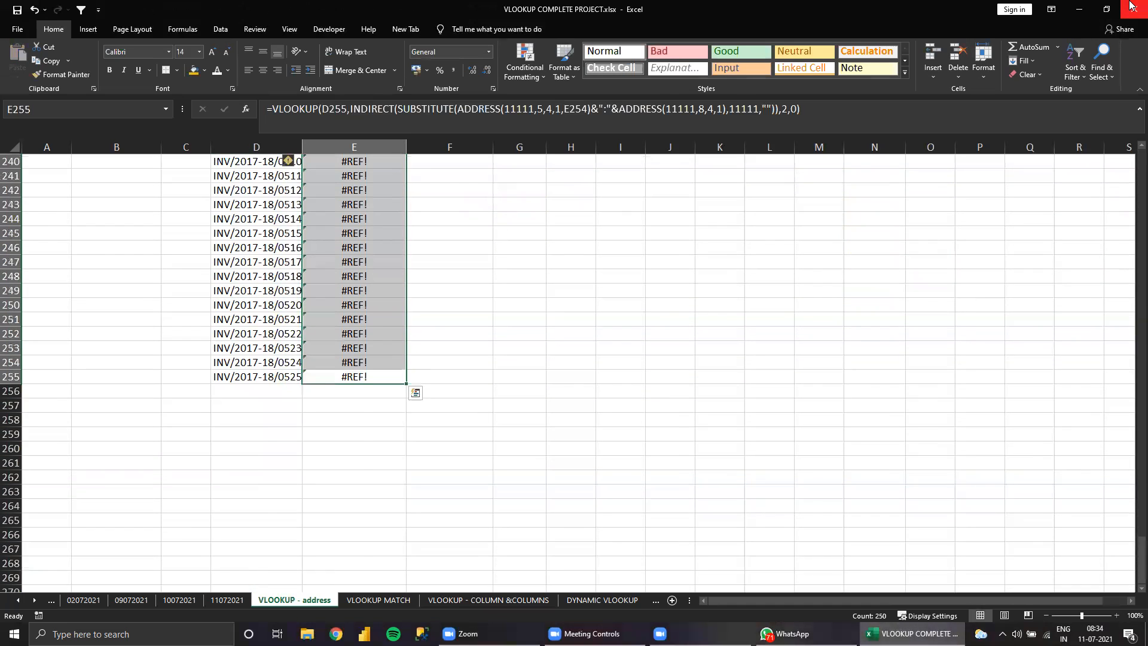
Change the sheet-name reference in E6's formula to $E$5, and try copying that cell
key(ctrl+Up)
key(Down)
key(Down)
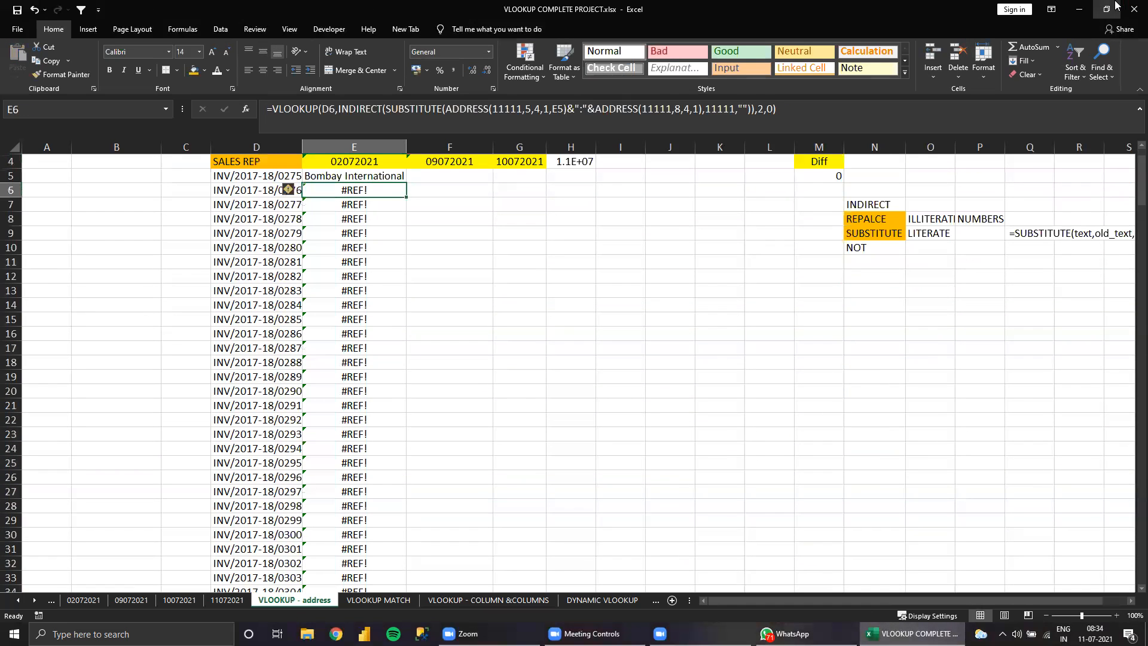
click(558, 110)
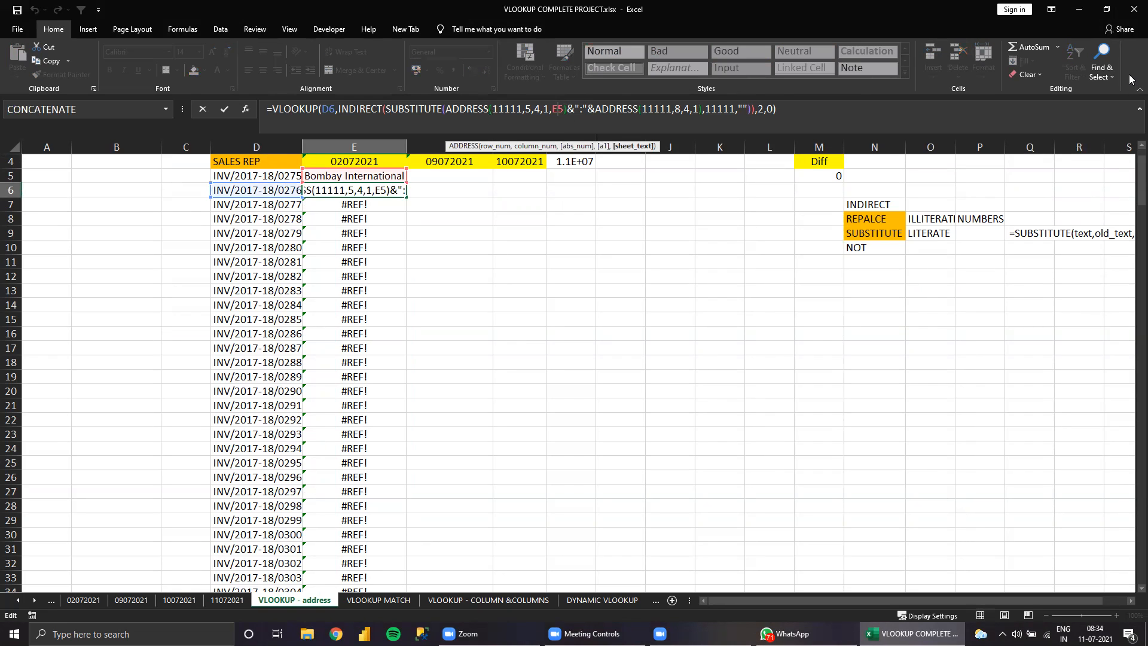
key(F4)
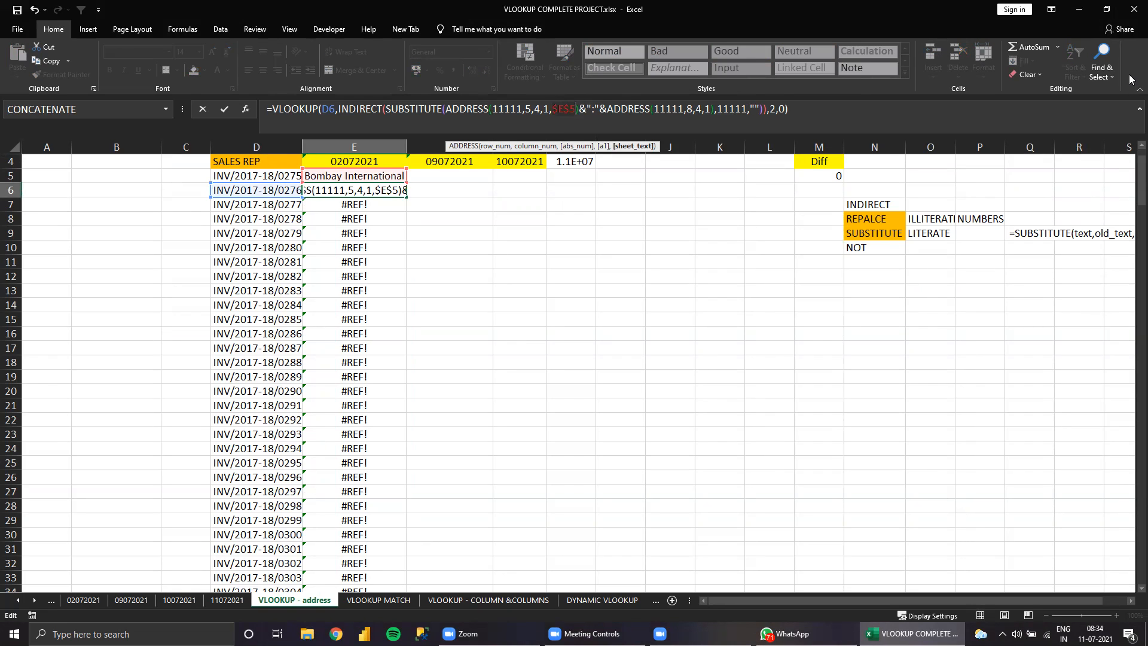
key(Return)
key(Up)
key(ctrl+c)
key(Up)
key(Escape)
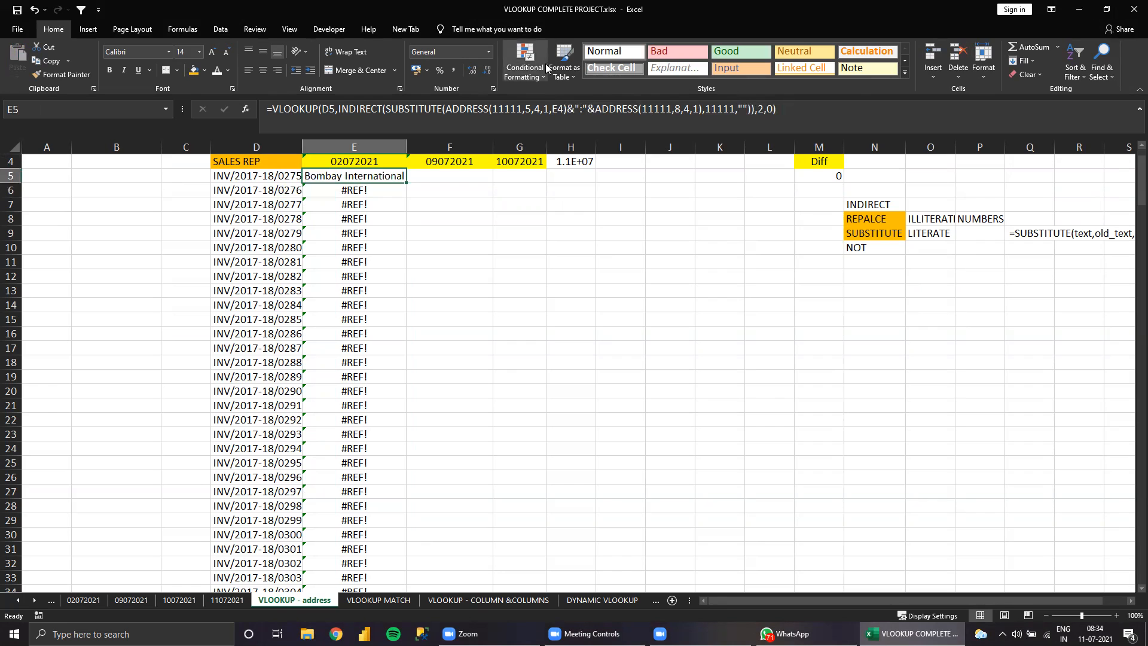
Lock the sheet-name reference in E5's formula as $E$4 and copy the formula over the rest of column E to row 255
click(556, 108)
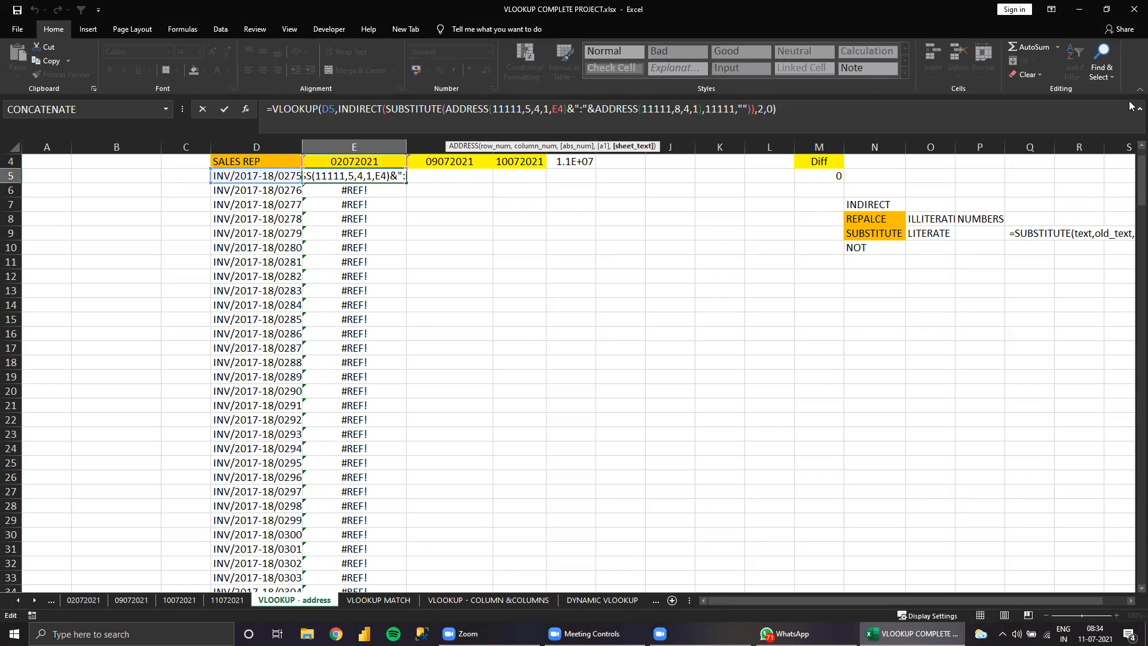
key(F4)
key(ctrl+Return)
key(ctrl+c)
key(Down)
key(ctrl+shift+Down)
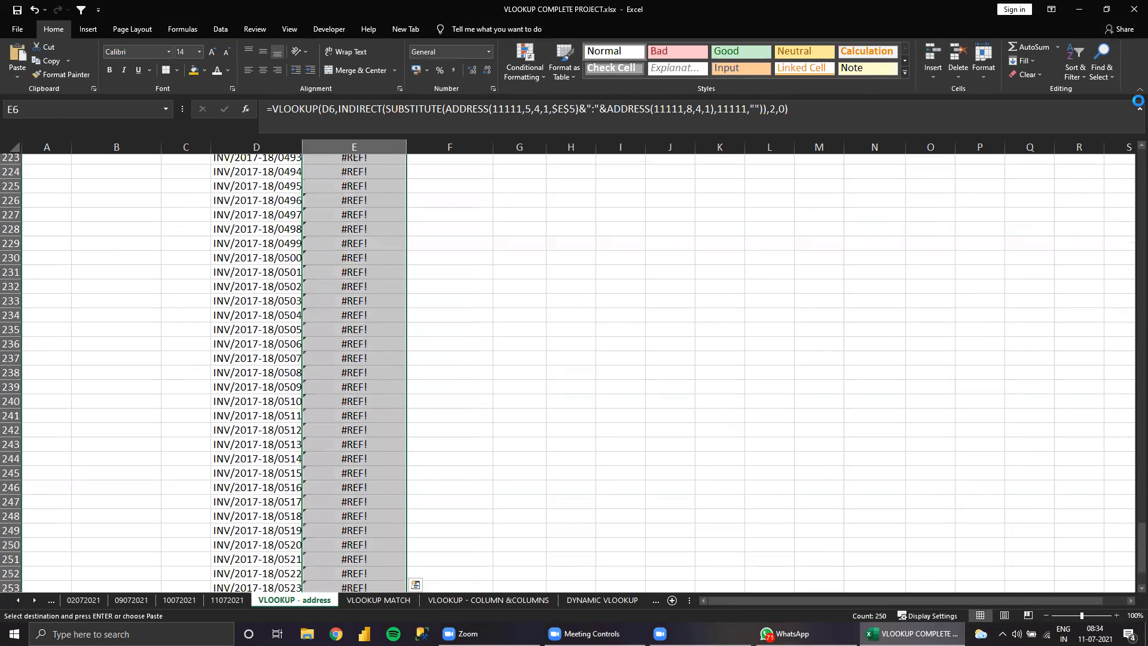
key(Return)
Check the customer names returned in column E against the invoice numbers, and examine the formula in E5
key(Left)
key(Down)
key(Down)
key(Down)
key(Down)
key(Down)
key(Down)
key(Down)
key(Down)
key(Down)
key(Down)
key(Down)
key(Down)
key(Down)
key(Down)
key(Down)
key(Down)
key(Down)
key(Down)
key(Down)
key(Down)
key(Down)
key(Down)
key(Down)
key(Down)
key(Down)
key(Down)
key(Down)
key(Down)
key(Down)
key(Down)
key(Down)
key(Up)
key(Up)
key(Up)
key(Up)
key(Up)
key(Up)
key(Up)
key(Up)
key(Up)
key(Up)
key(Up)
key(Up)
key(Up)
key(Up)
key(Up)
key(Up)
key(Up)
key(Up)
key(Up)
key(Up)
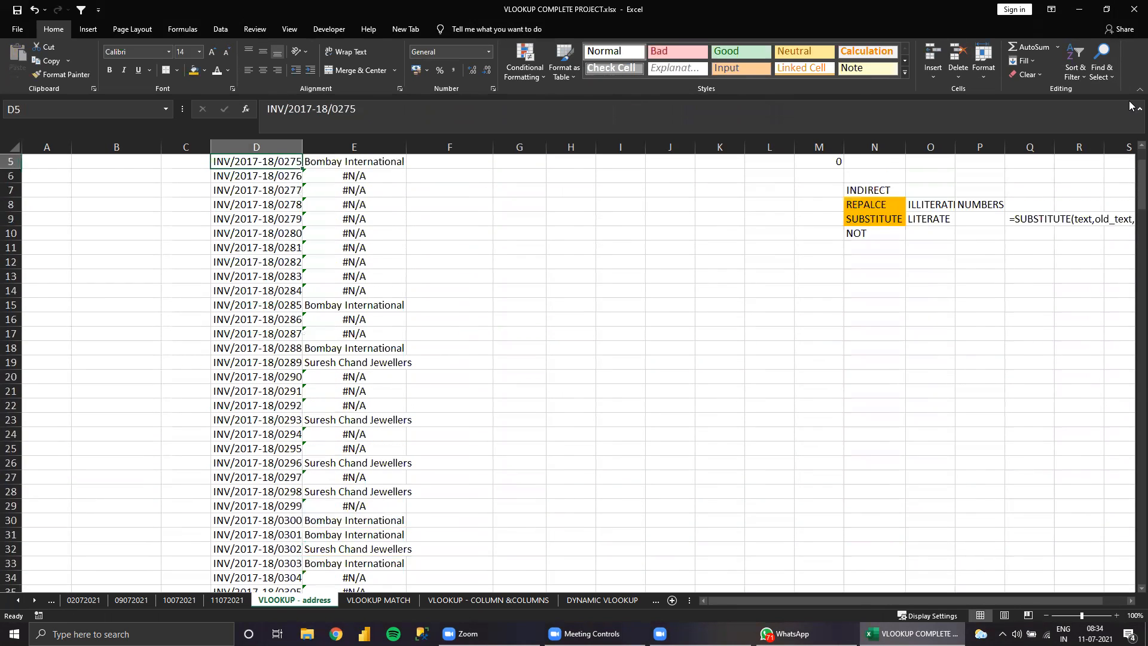
key(Up)
key(Up)
key(Up)
key(Up)
key(Down)
key(Down)
key(Down)
key(Down)
key(Down)
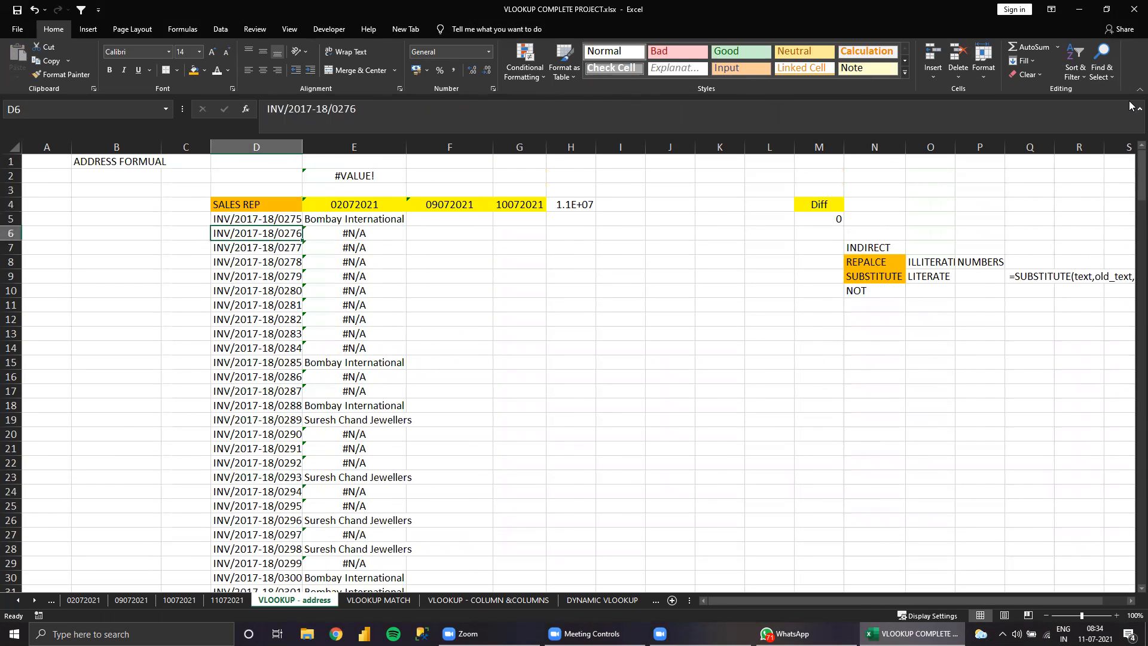
key(Up)
key(Right)
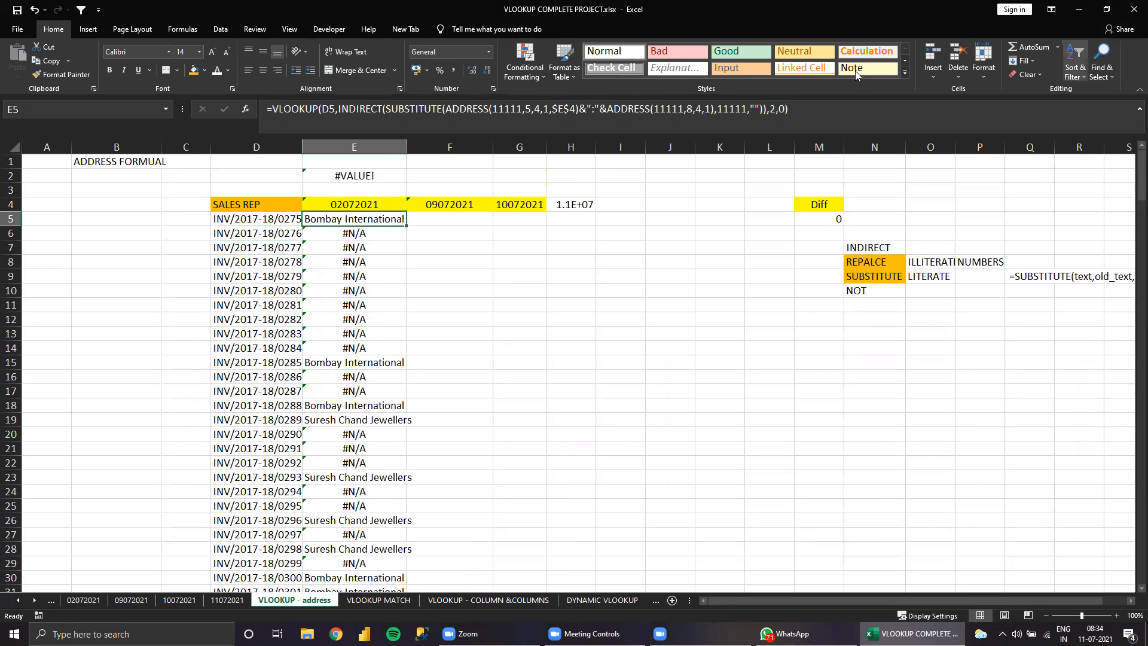
Enter the label INDRECT in B2, below the ADDRESS FORMUAL heading
click(109, 177)
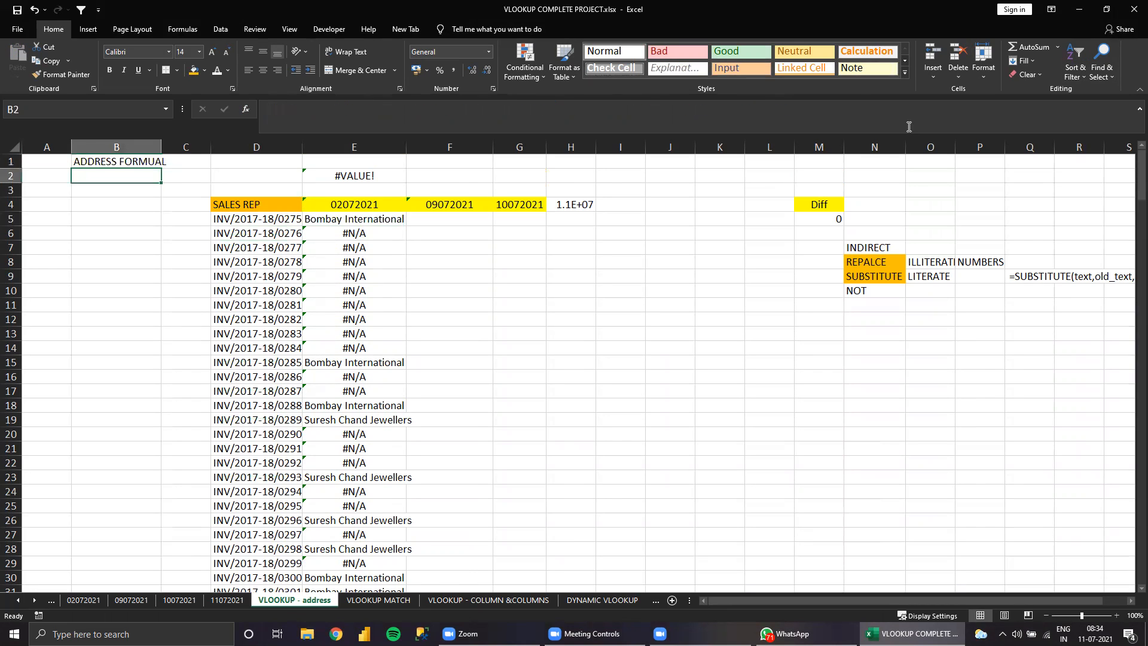
text(INDRECT)
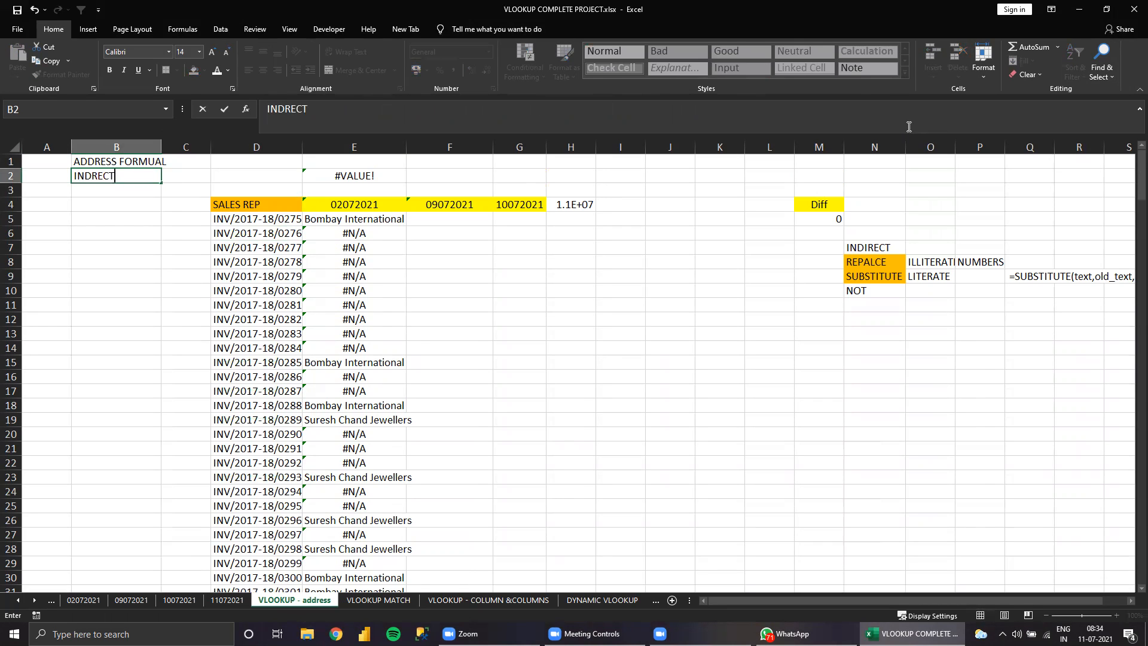
key(ctrl+Return)
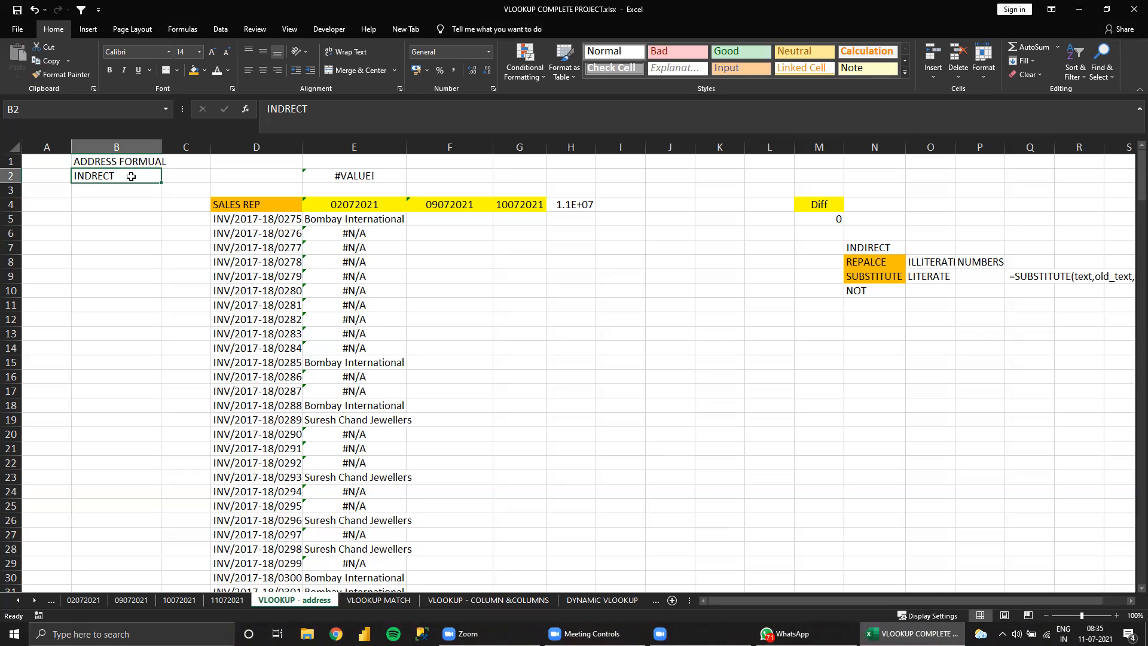
Compare E5's ADDRESS-based VLOOKUP with the manual-address version on sheet VLOOKUP - COLUMN &COLUMNS, leaving its date headers E4:F4 in place
click(352, 219)
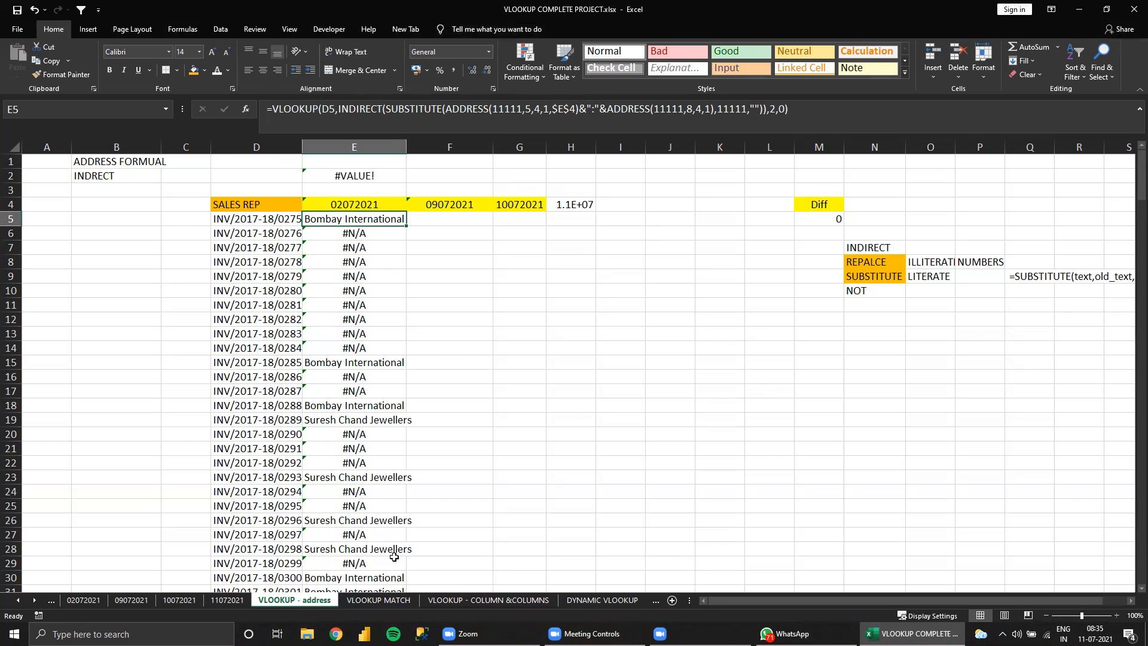
click(456, 601)
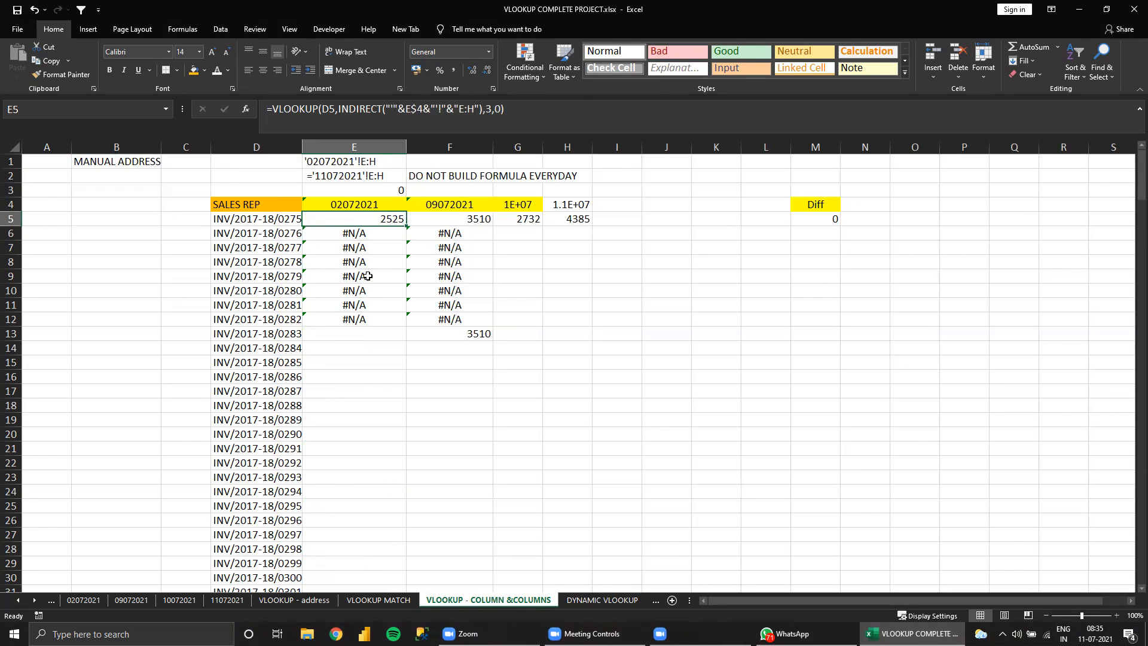
drag(353, 206, 450, 311)
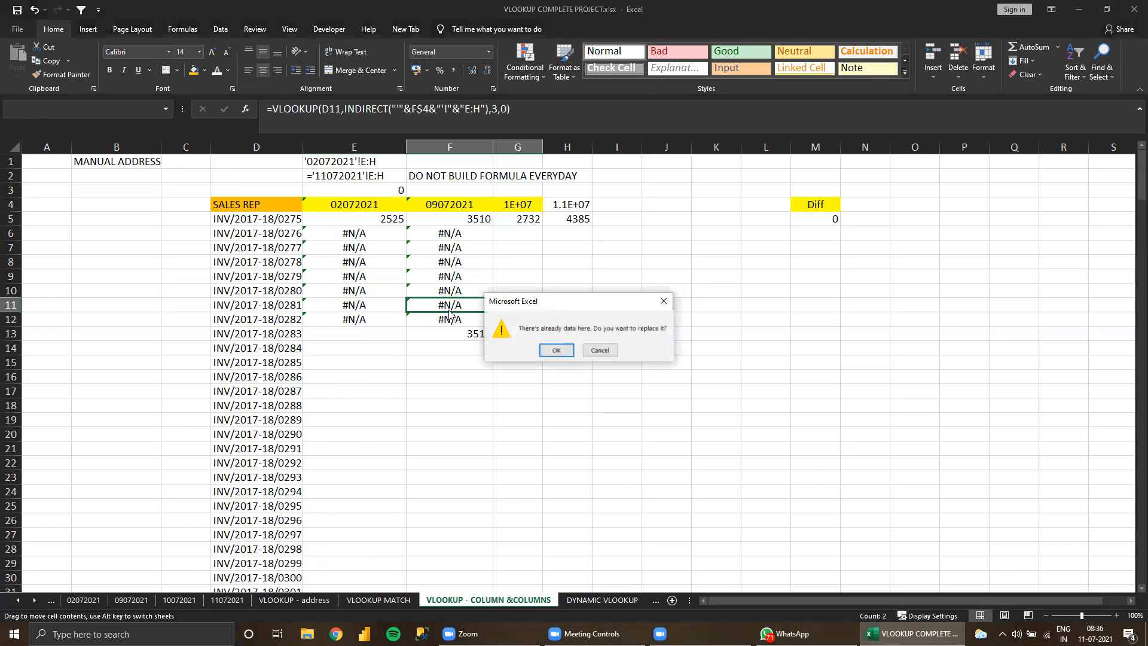
key(Escape)
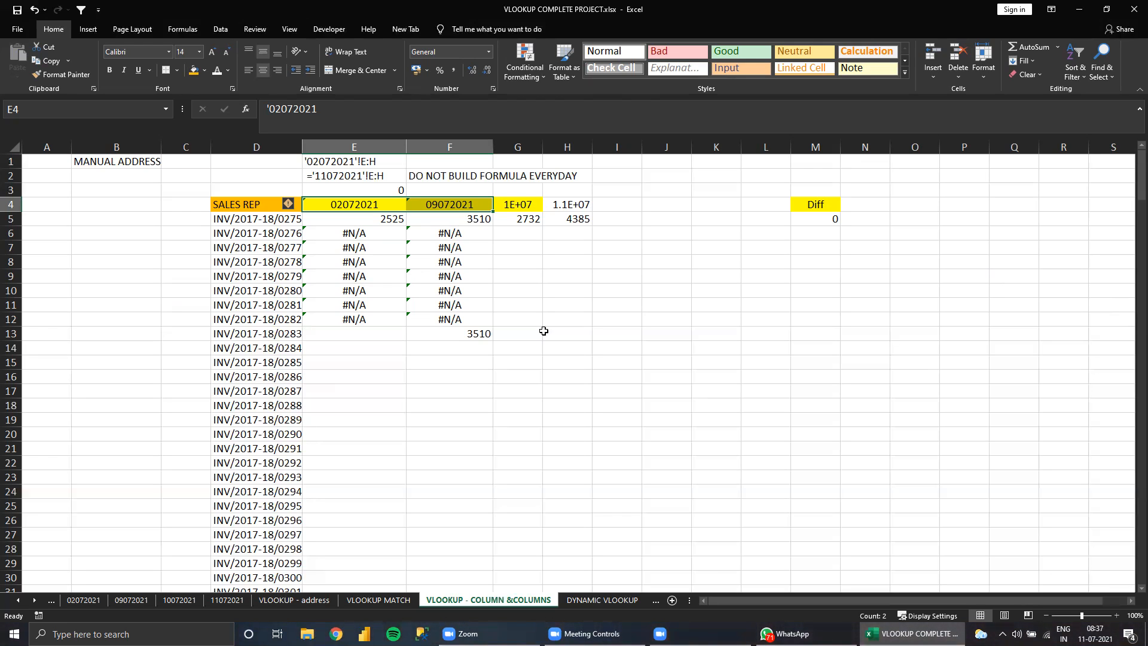
Enter the SALES REP header's cell address, D4, as text in J16 of sheet VLOOKUP - COLUMN &COLUMNS
click(672, 376)
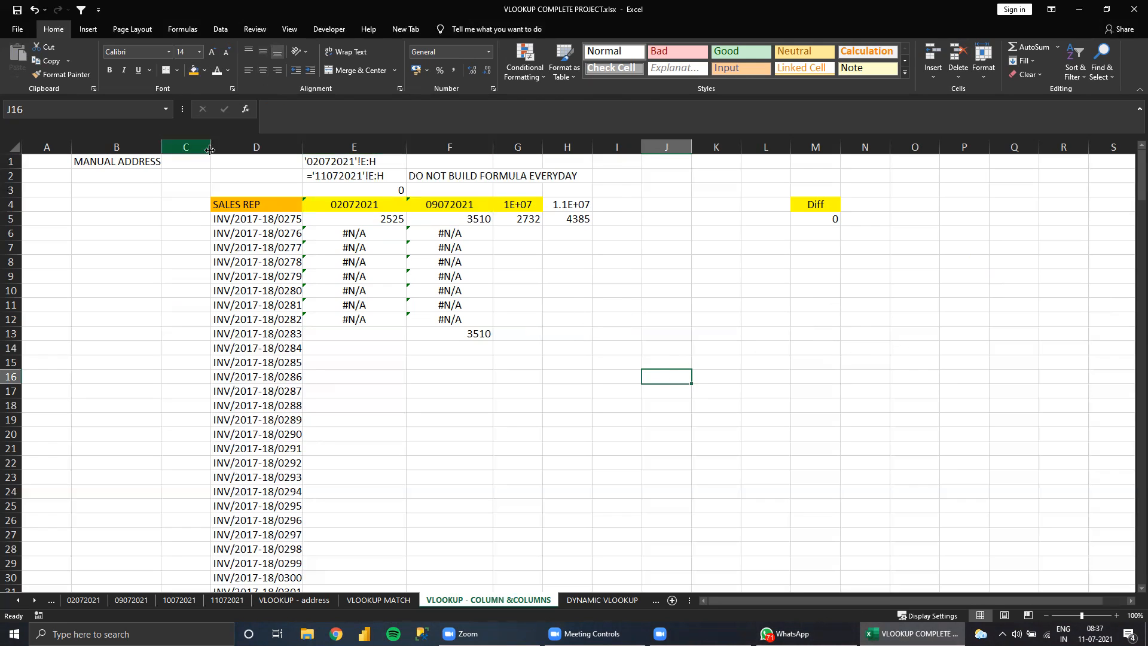
click(242, 204)
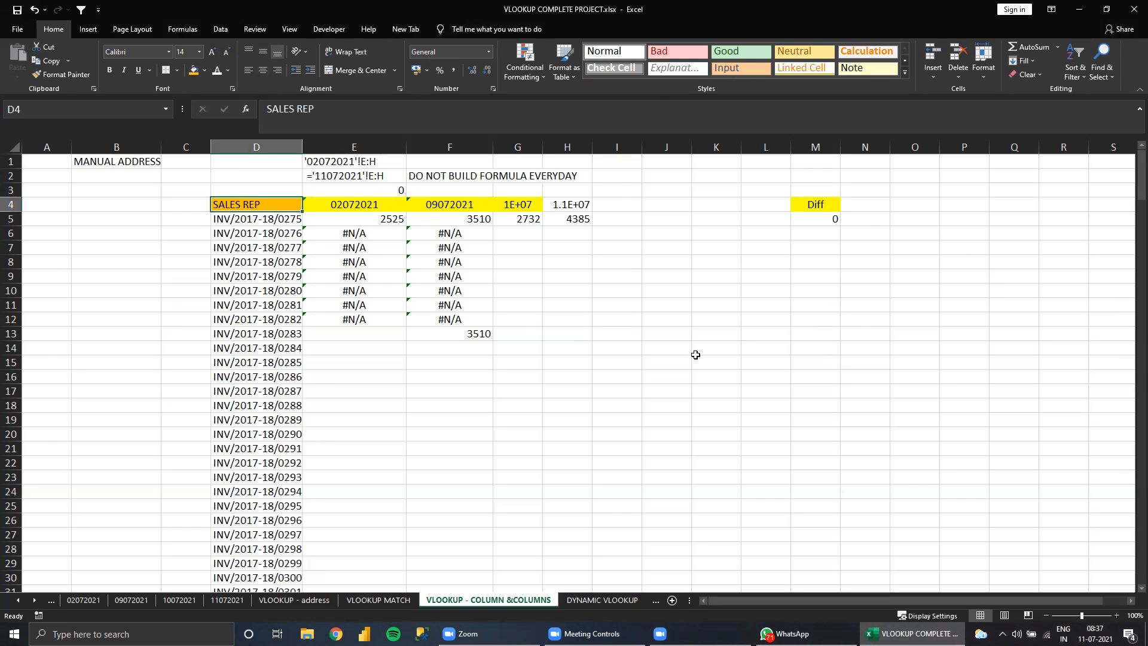
click(684, 374)
drag(685, 375, 732, 393)
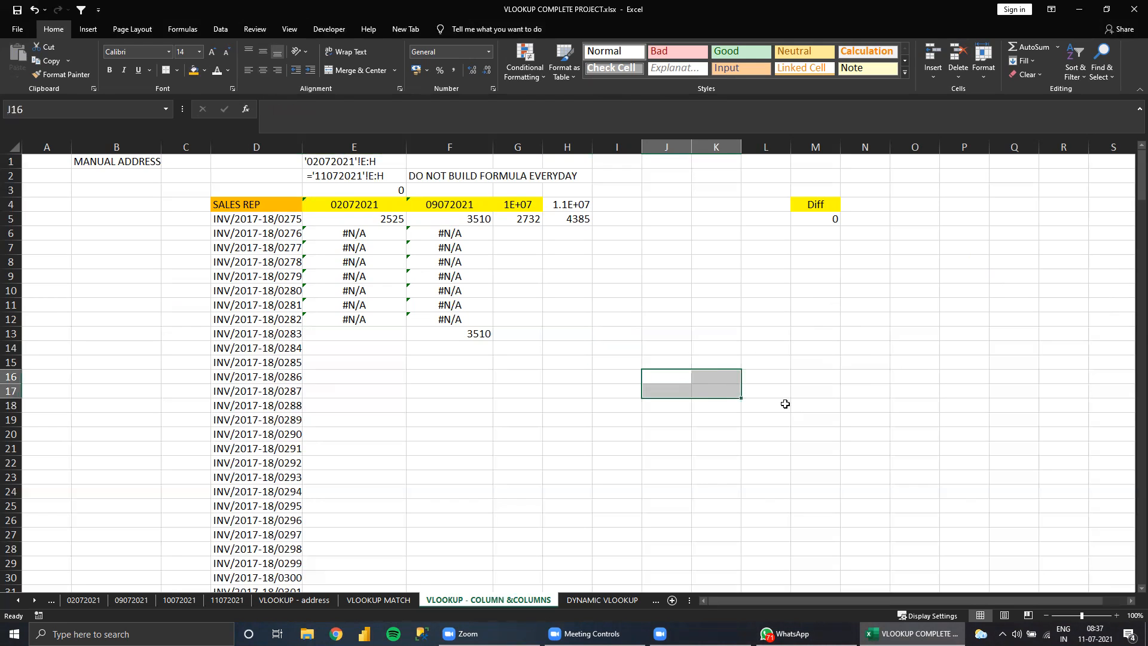
key(Up)
key(Down)
text(D4)
key(Return)
key(Up)
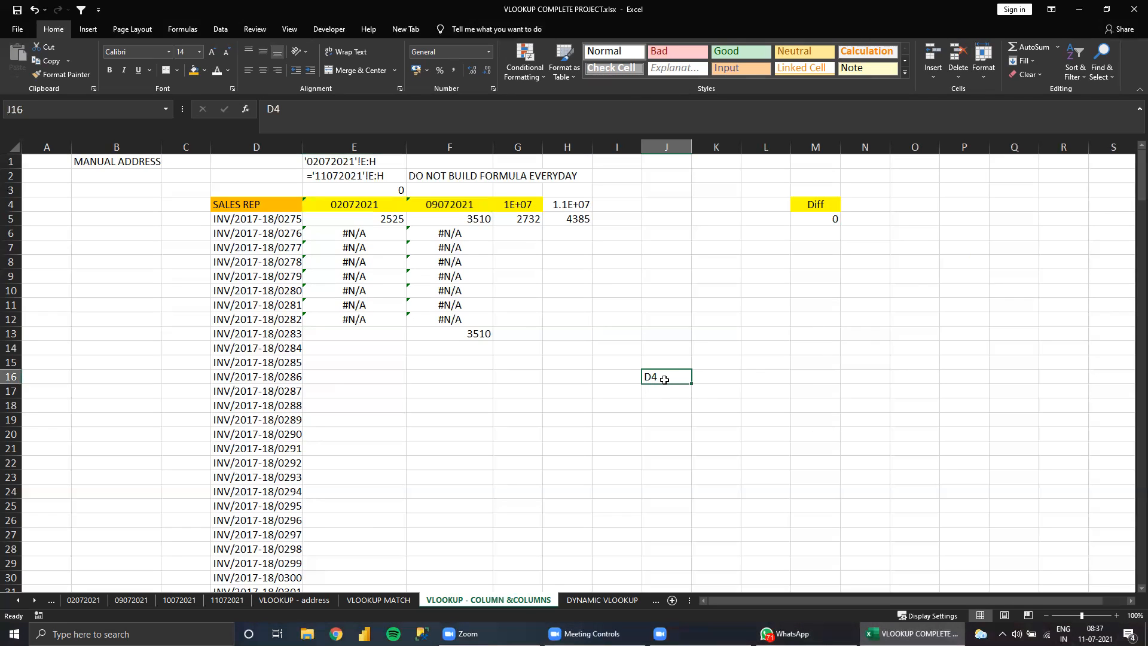
click(675, 418)
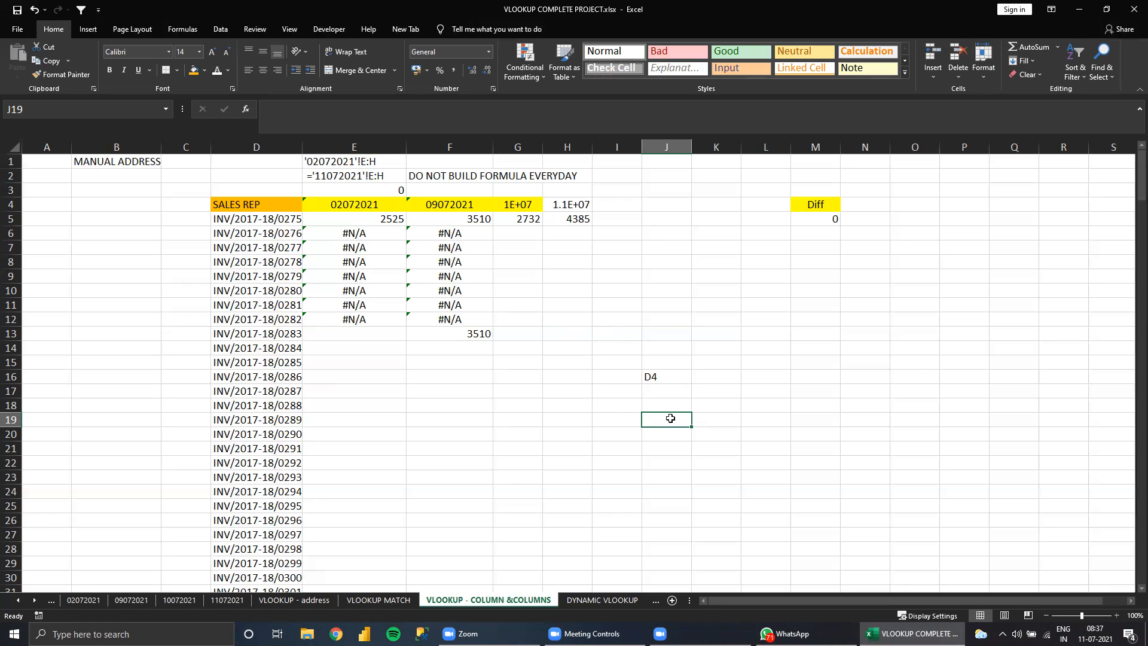
click(658, 376)
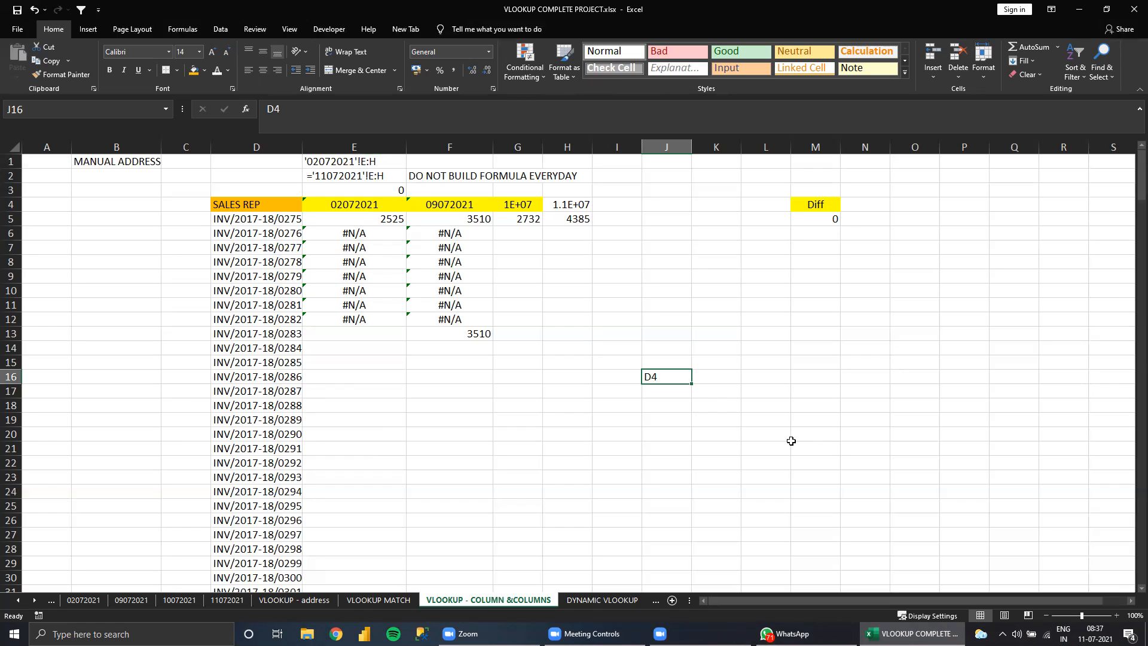
Enter the formula =INDIRECT(J16) in J17, directly below the D4 address text
key(Return)
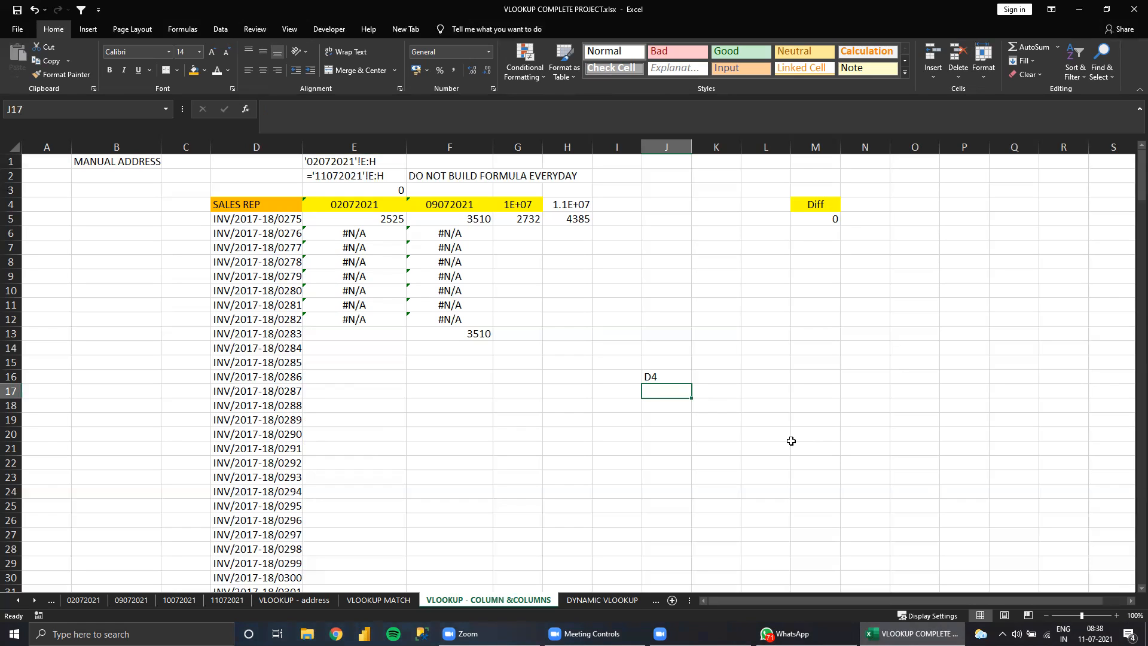
text(=I)
key(BackSpace)
text(INTE)
key(BackSpace)
key(BackSpace)
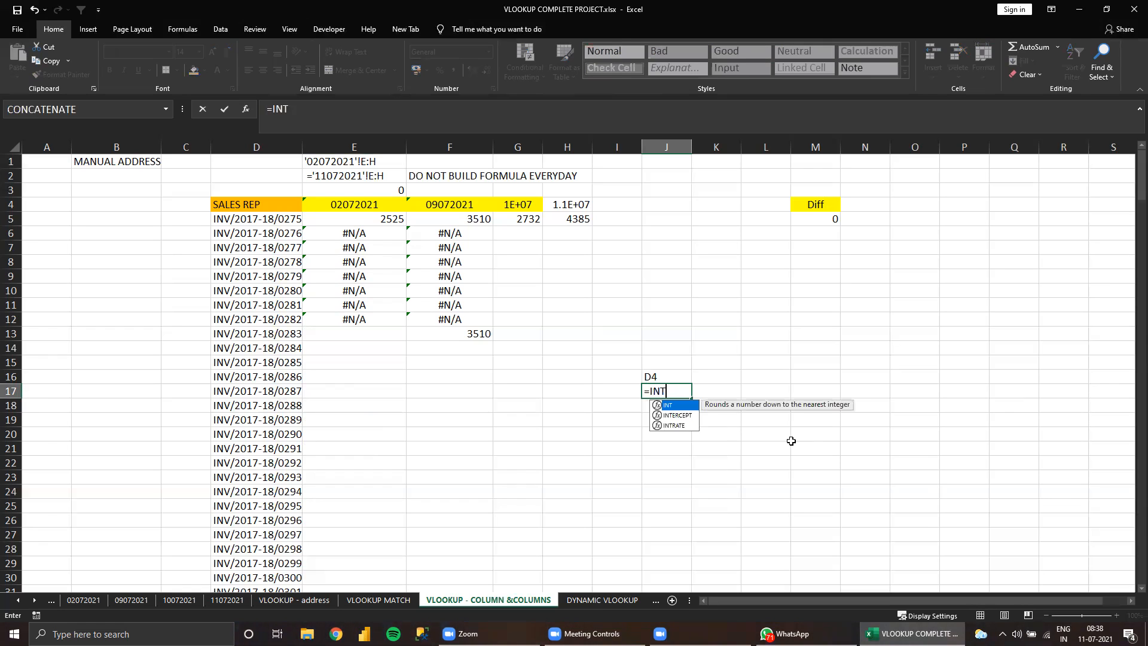
text(D)
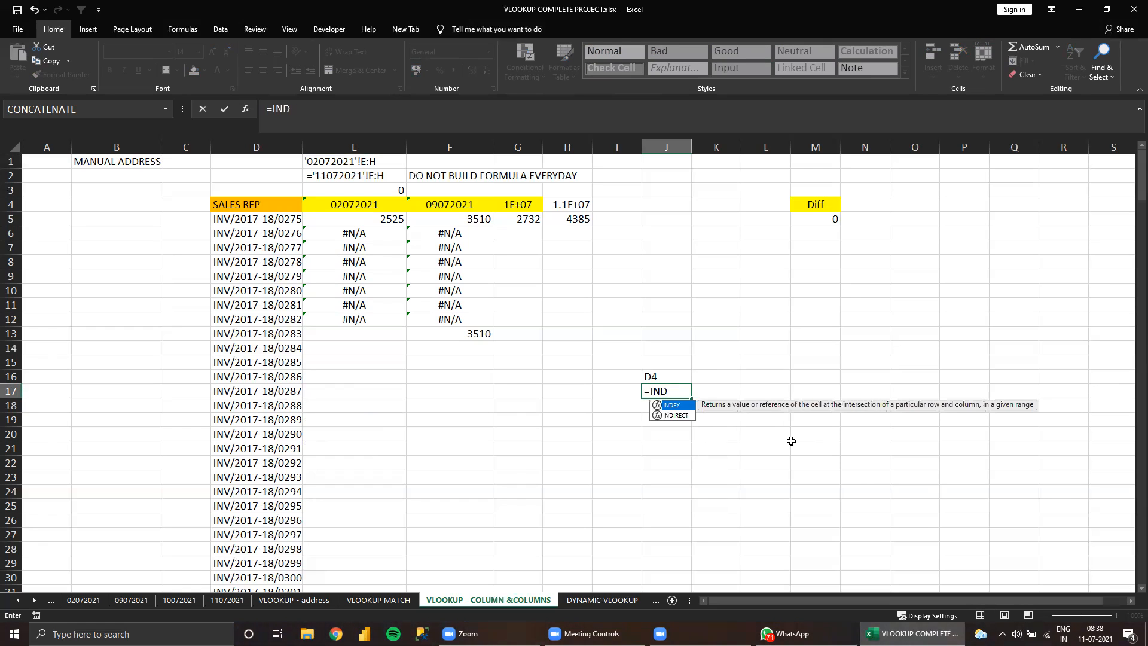
text(I)
key(Tab)
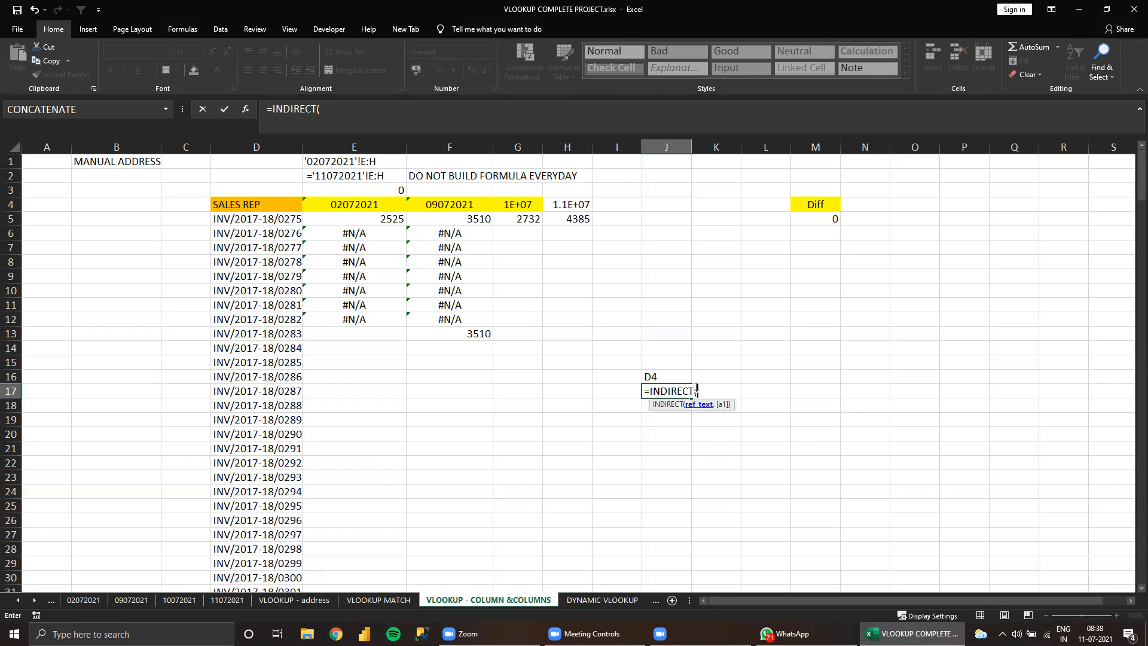
click(668, 376)
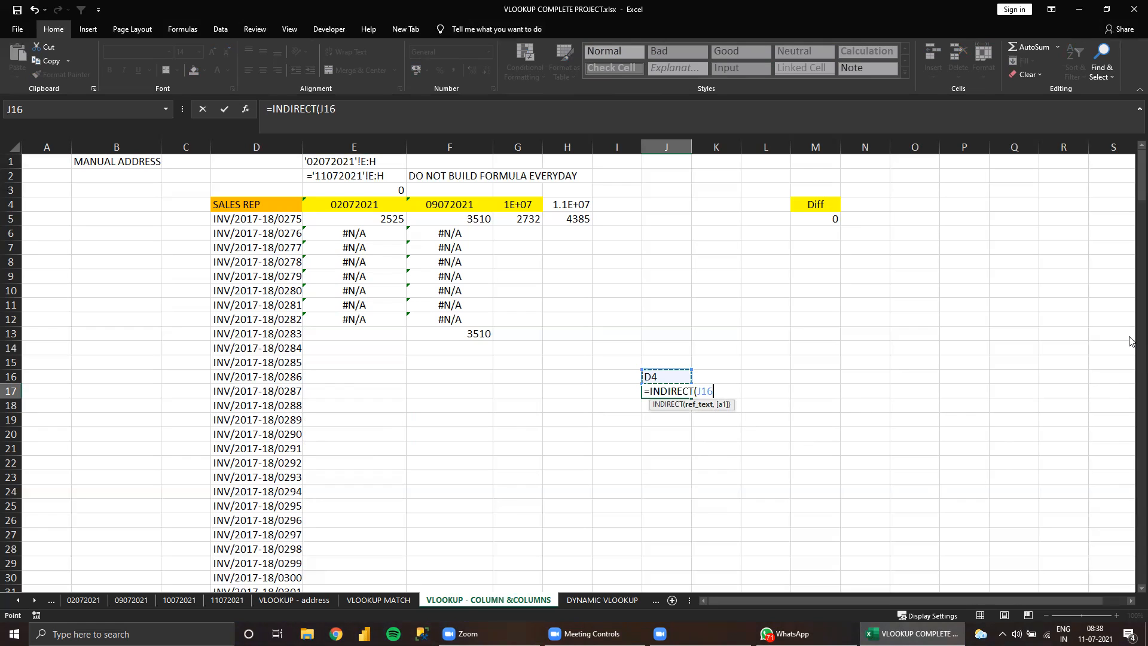
key(Return)
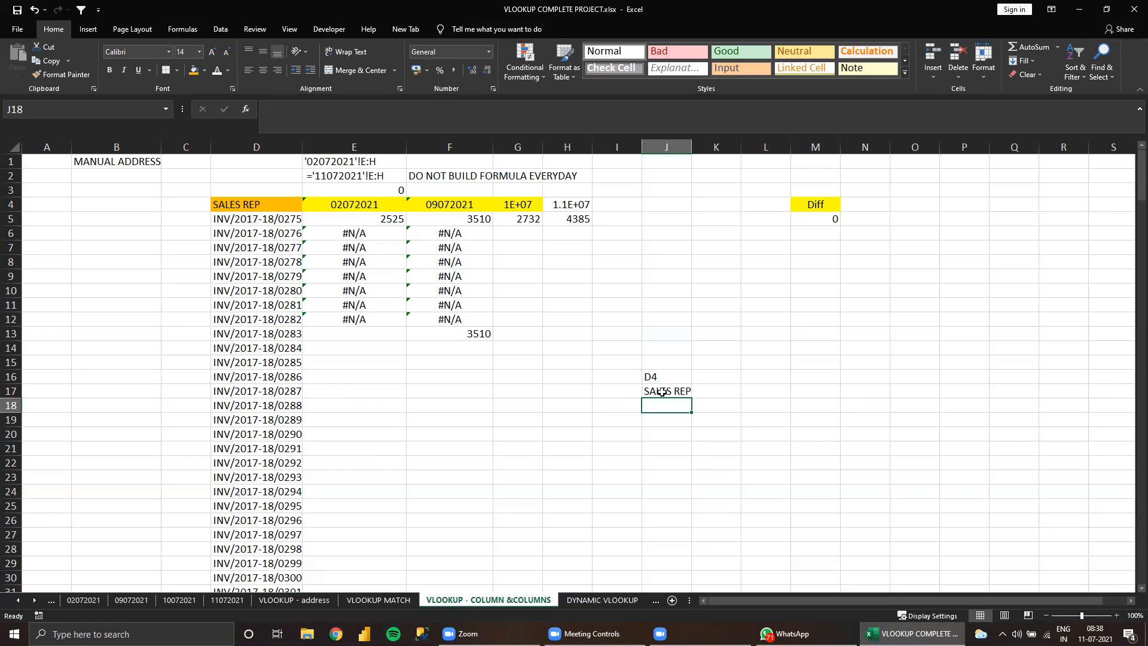
Compare the INDIRECT formula in J17 with the address text it refers to in J16
click(657, 389)
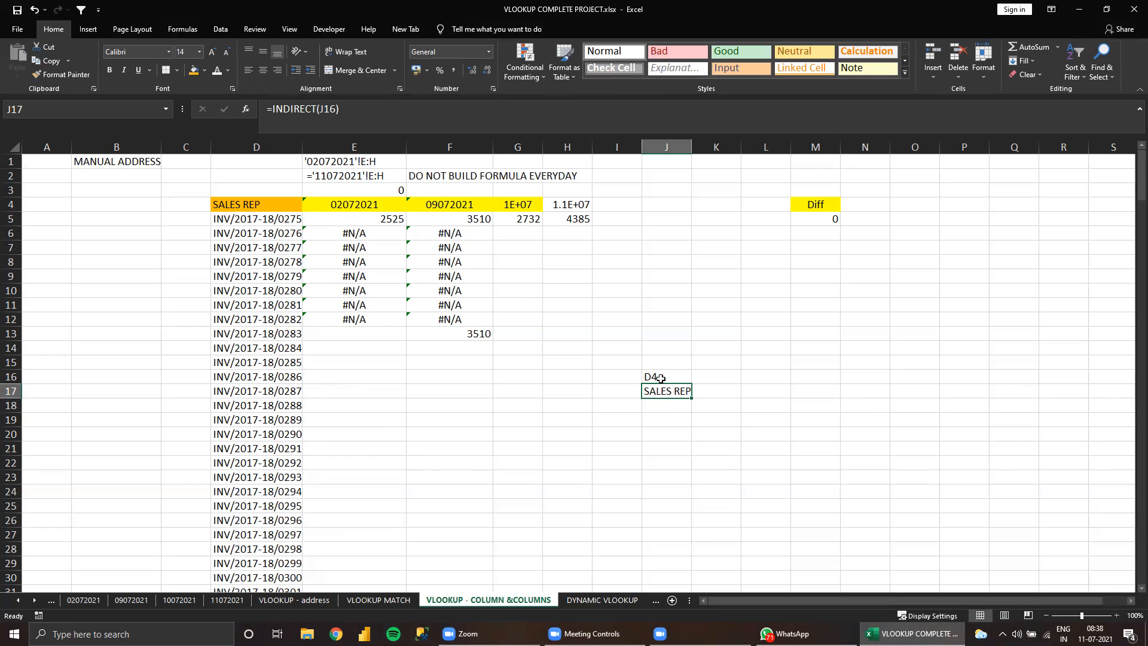
click(660, 378)
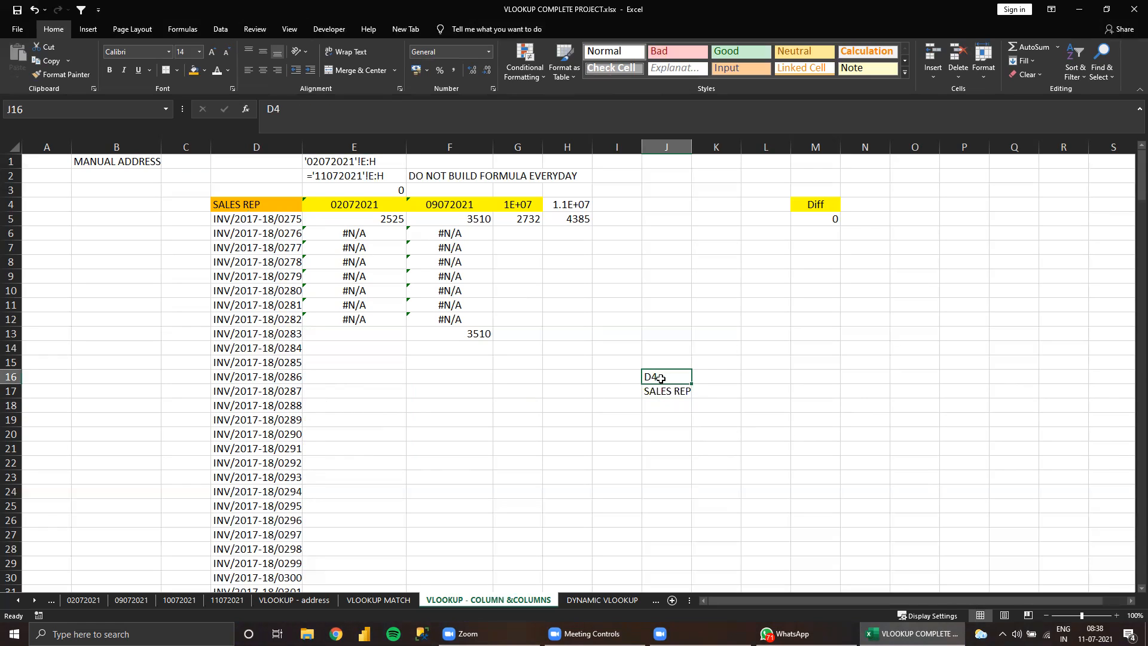
click(660, 391)
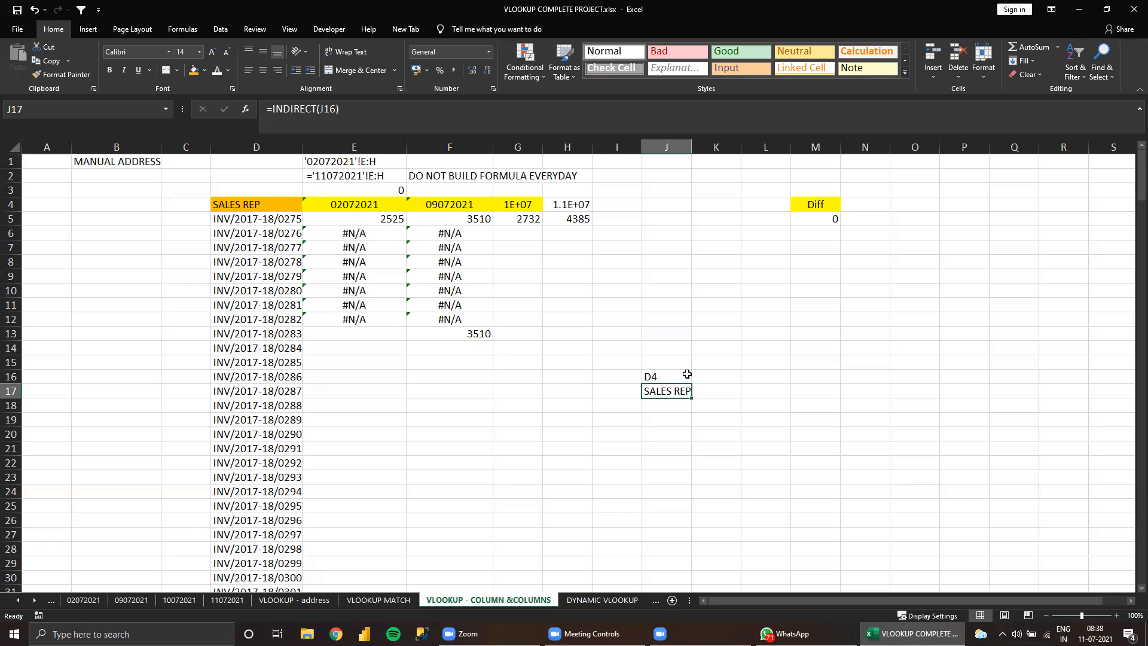
Try turning J16's address text into the direct reference =D4, and restore the plain text D4
double_click(649, 377)
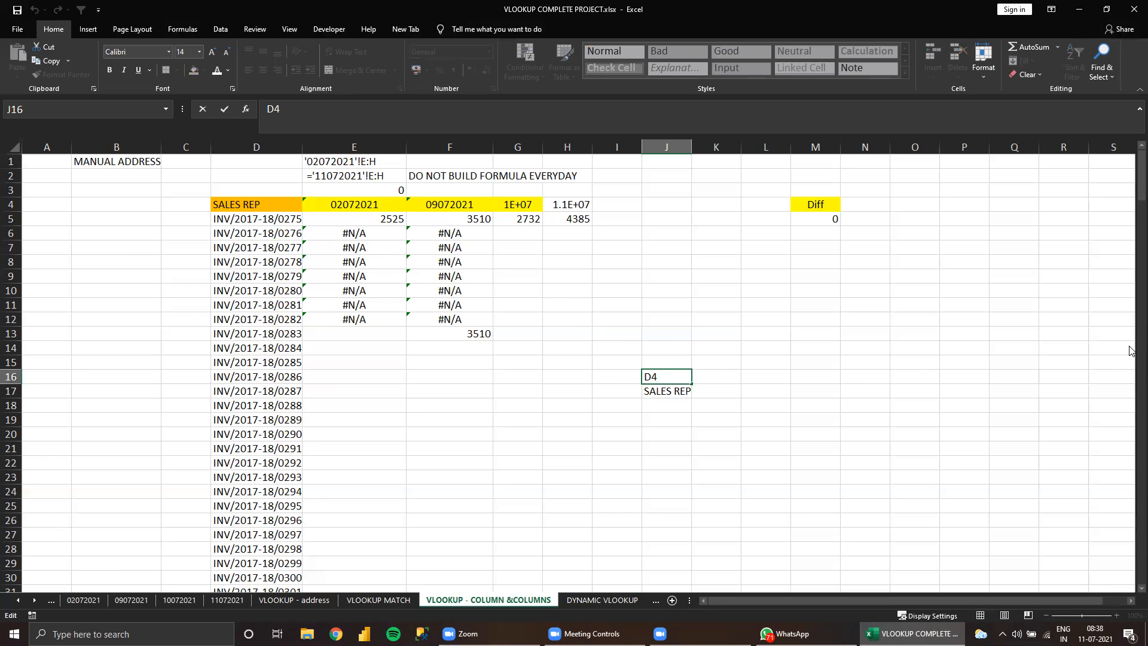
text(=)
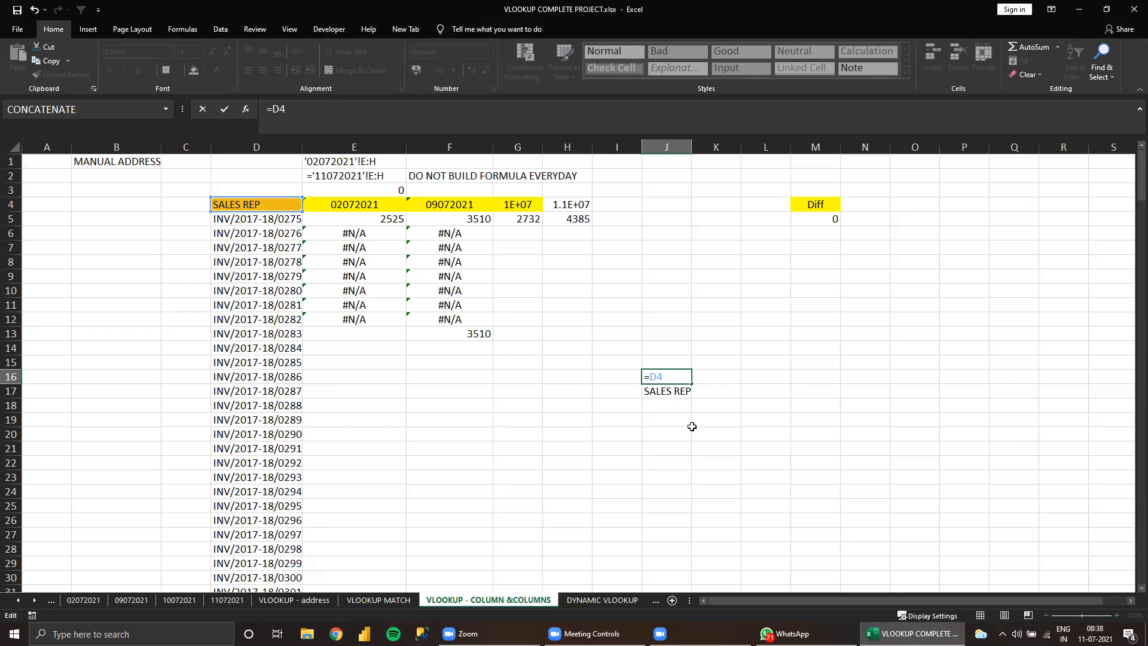
key(BackSpace)
key(ctrl+Return)
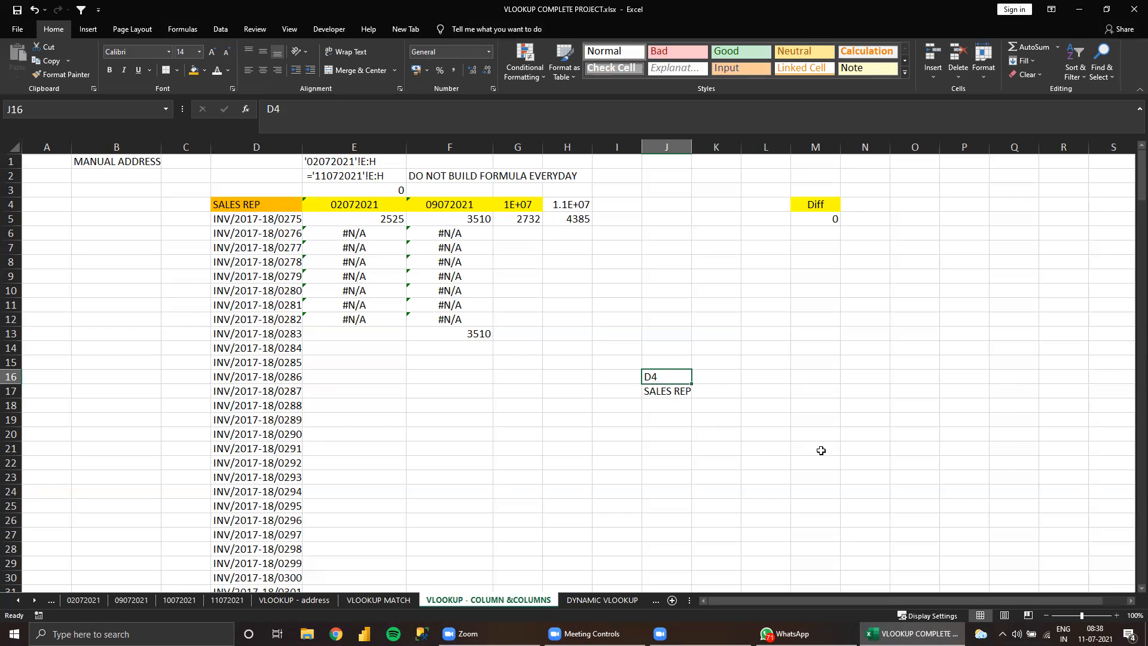
Review how J17's INDIRECT formula uses the plain address text held in J16
click(665, 391)
click(665, 376)
click(665, 390)
click(663, 379)
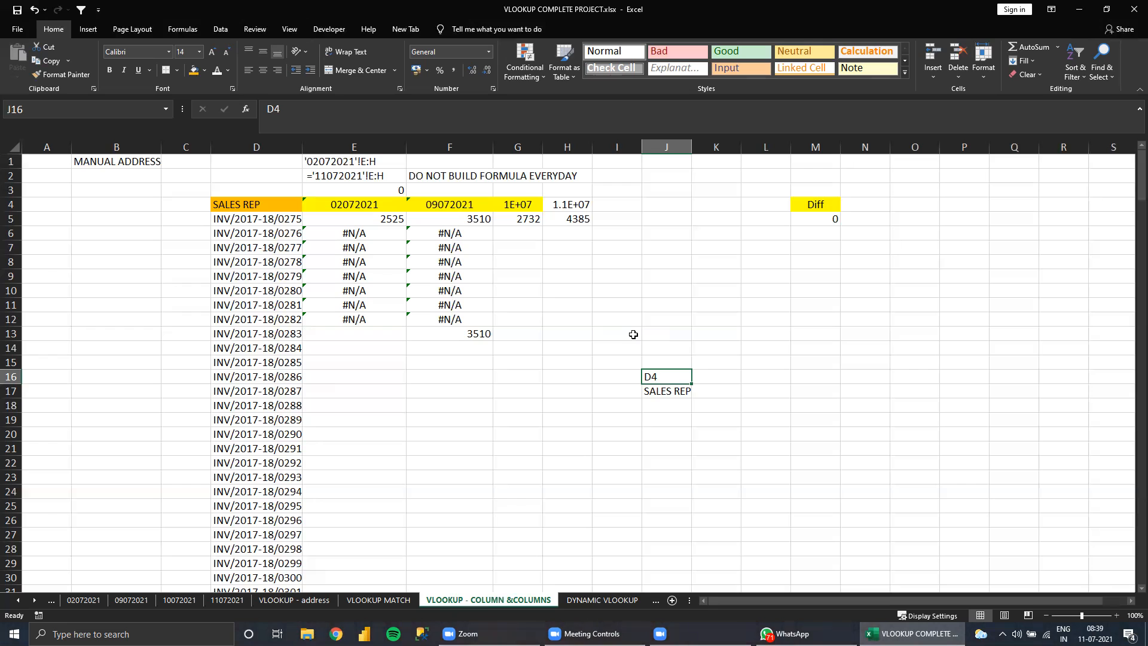
Enter the sample text ABDFGHIJKL in P7, in the blank area beyond the Diff column, and fit column P's width to it
click(645, 319)
key(Right)
key(Right)
key(Right)
key(Right)
key(Right)
key(Right)
key(Right)
key(Right)
key(Right)
key(Right)
key(Right)
key(Right)
key(Right)
key(Right)
key(Right)
key(Right)
key(Right)
key(Right)
key(Right)
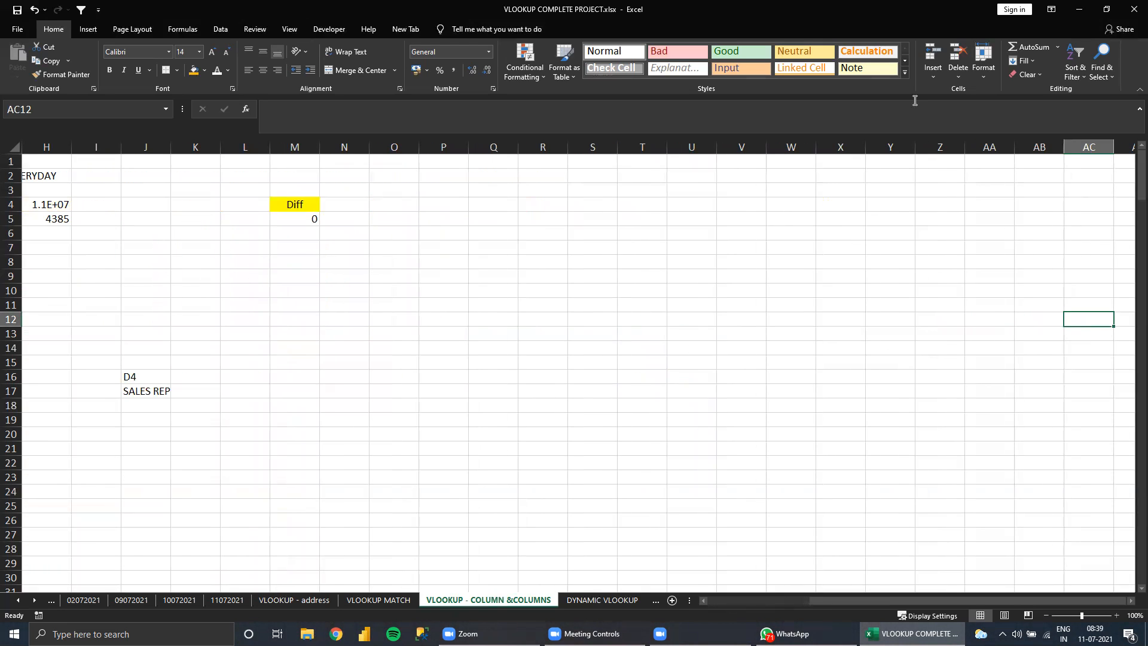
click(436, 248)
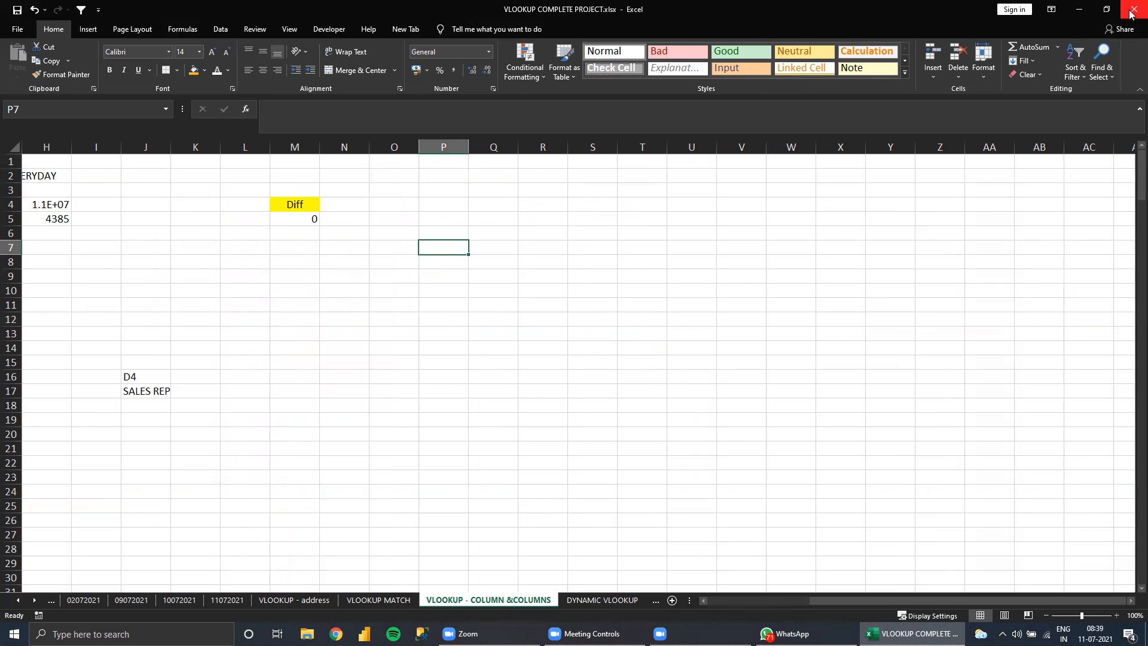
text(P)
key(BackSpace)
text(AB)
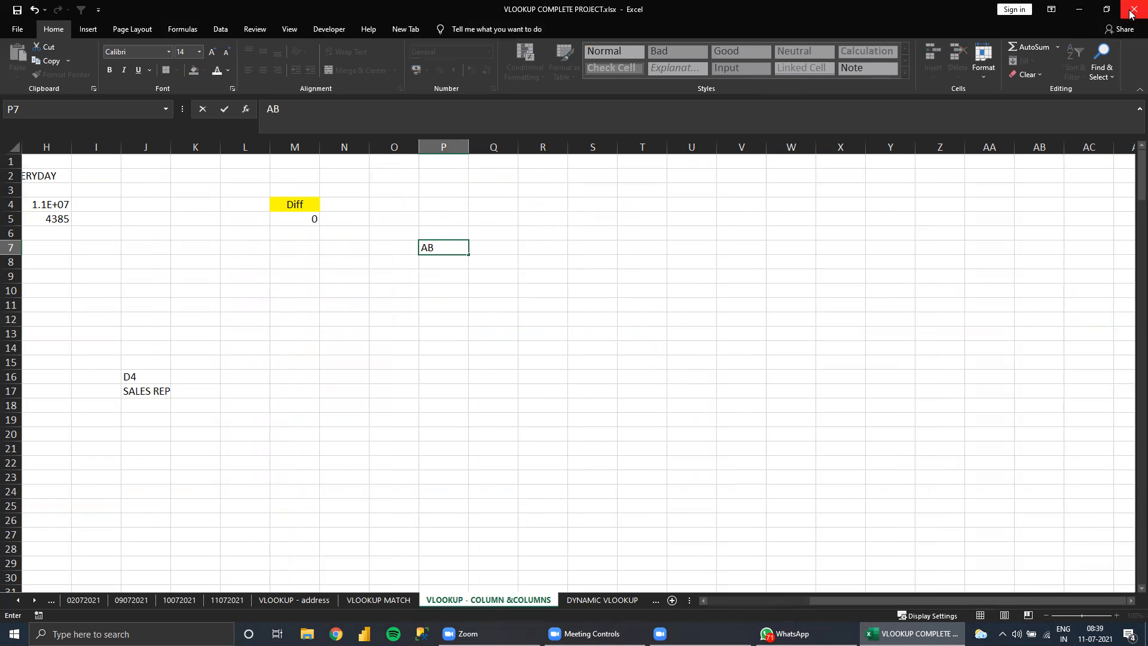
text(DFGHIJKL)
key(Return)
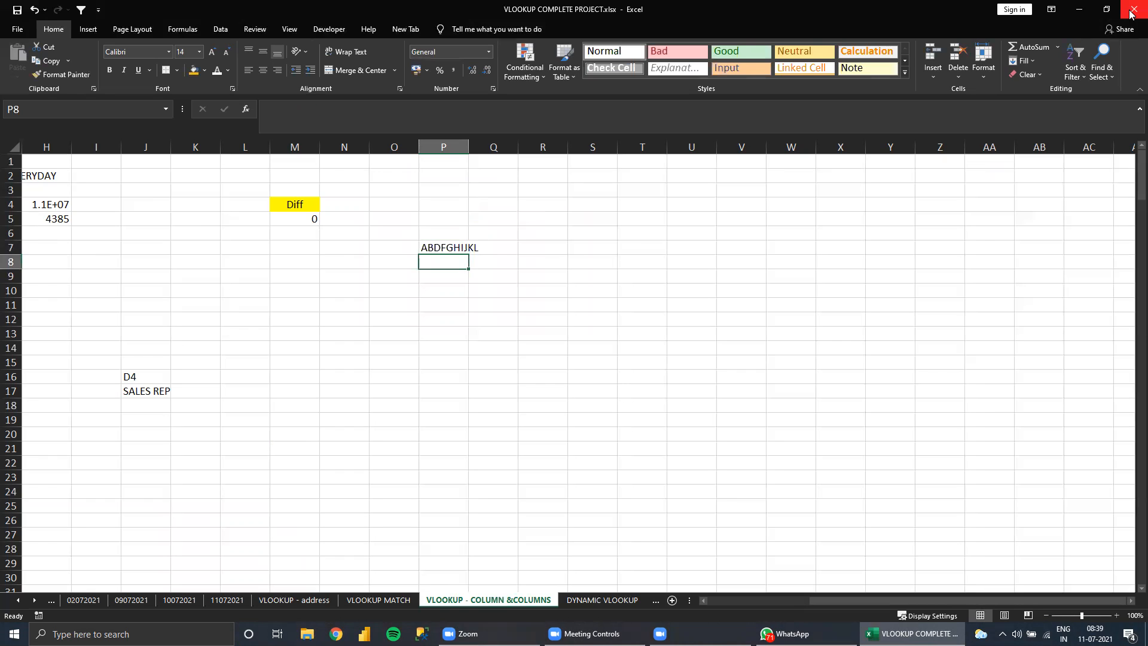
double_click(468, 147)
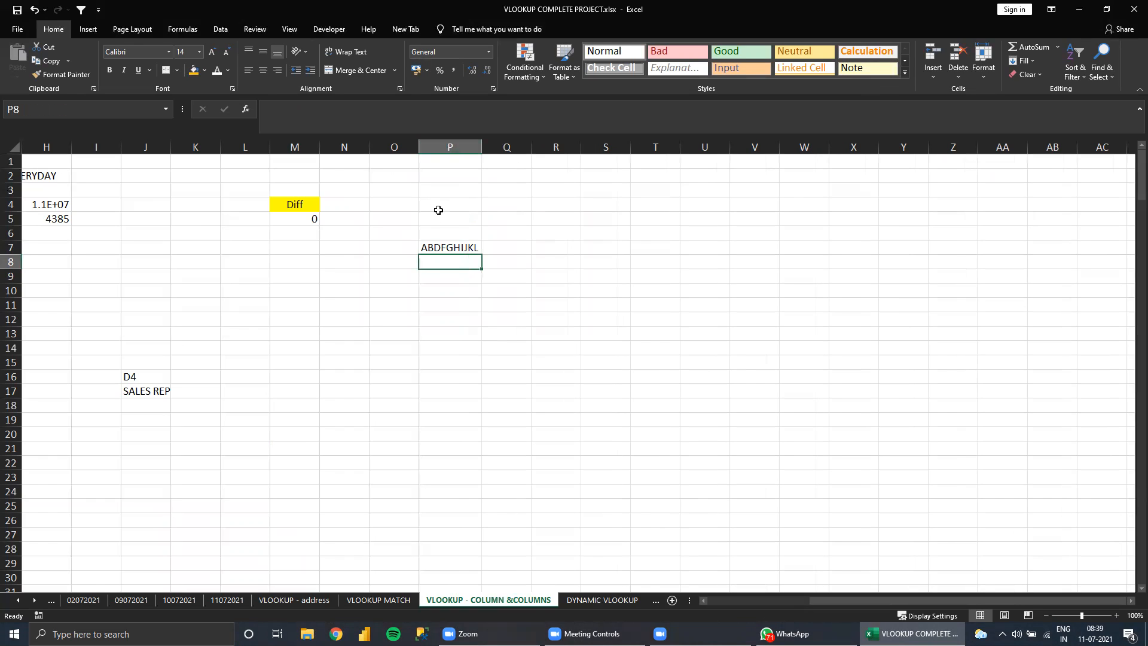
click(448, 248)
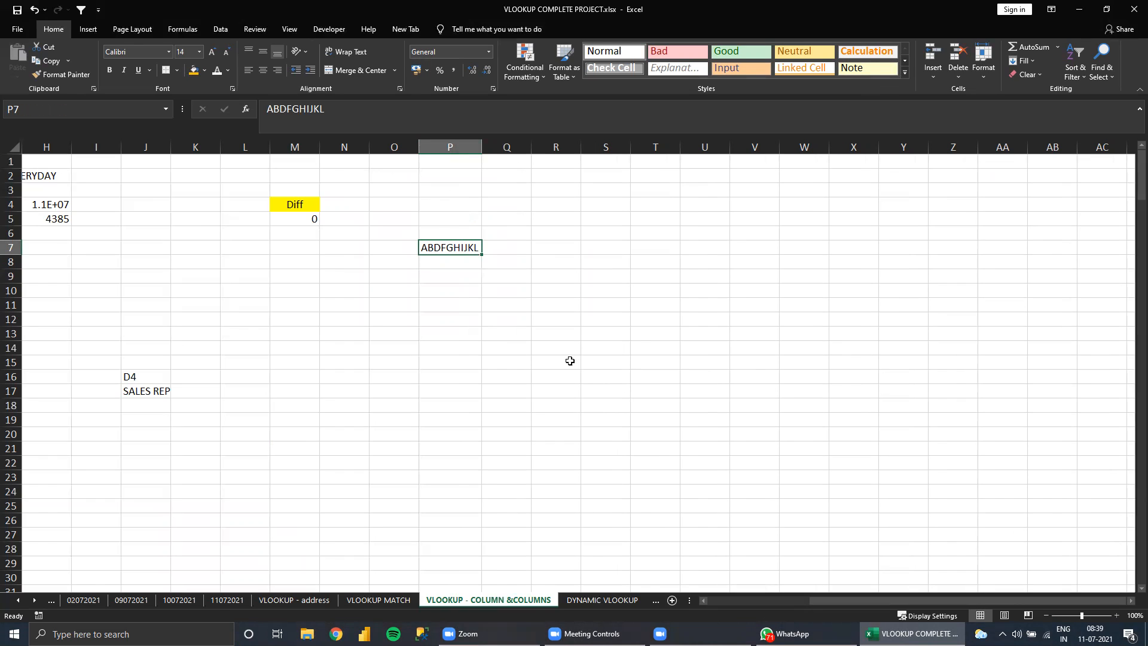